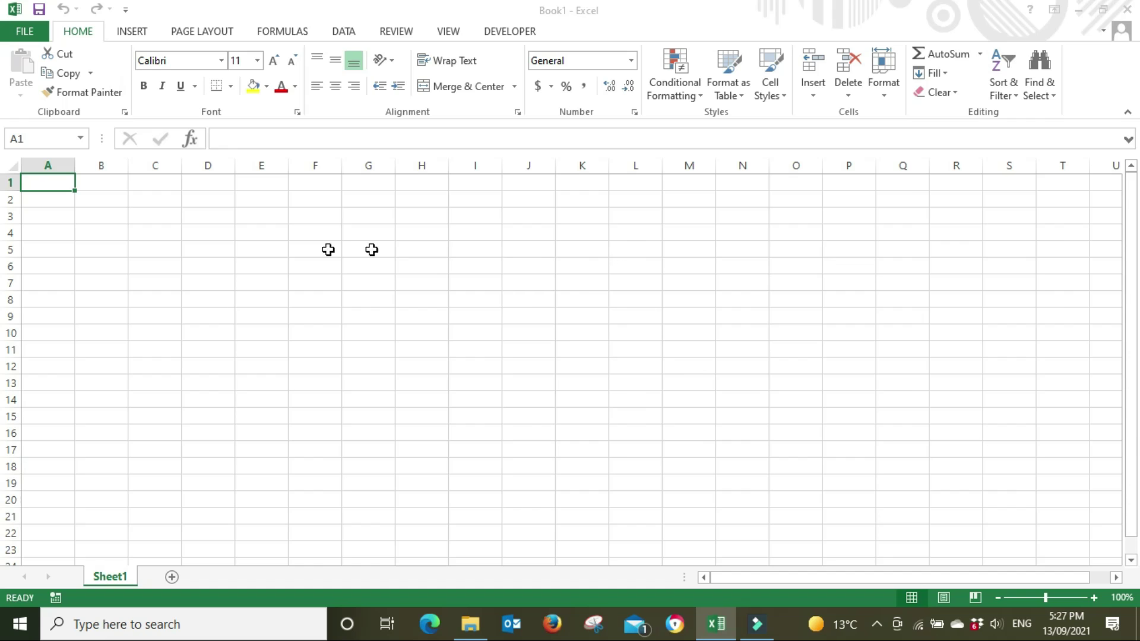
# Put an outside border around the range B2:M50.
pyautogui.click(101, 201)
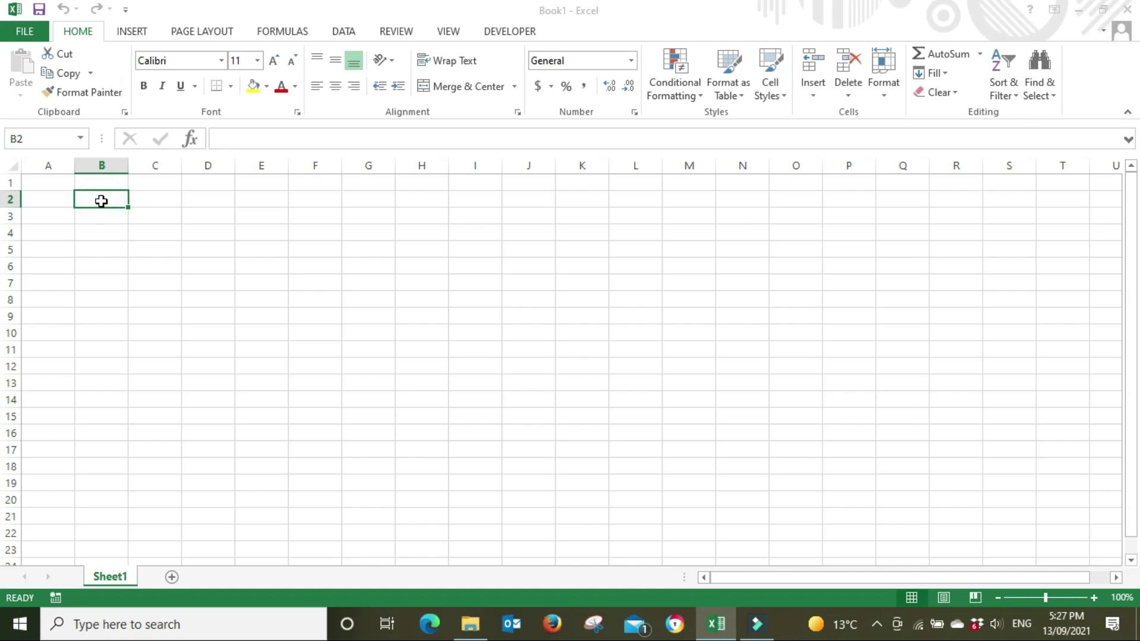
pyautogui.moveTo(101, 201); pyautogui.dragTo(701, 530)
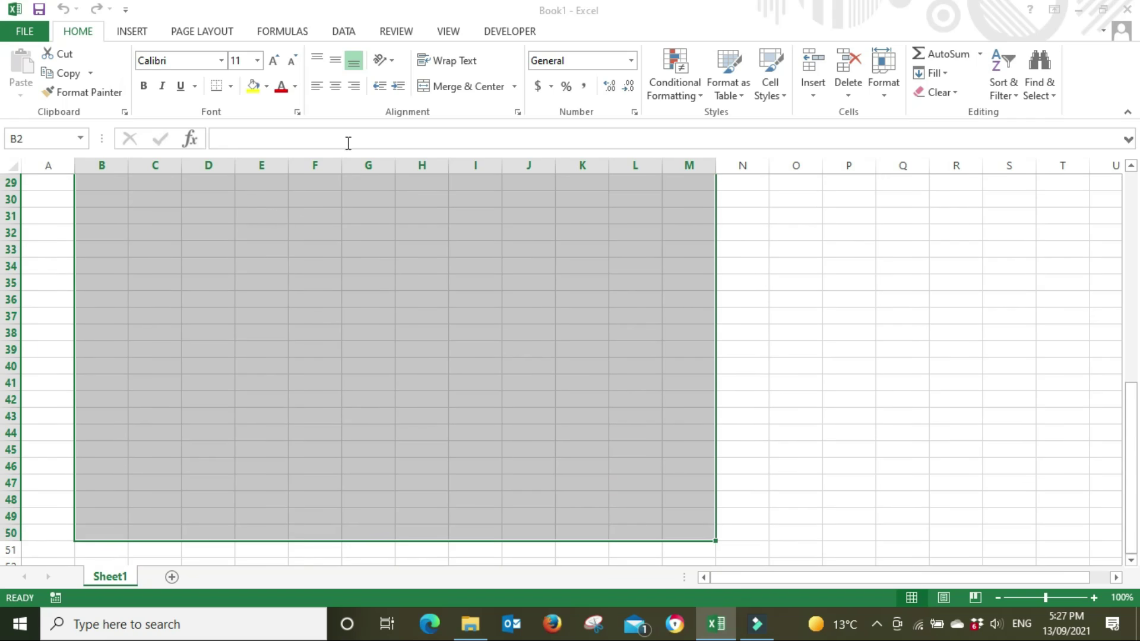
pyautogui.click(231, 87)
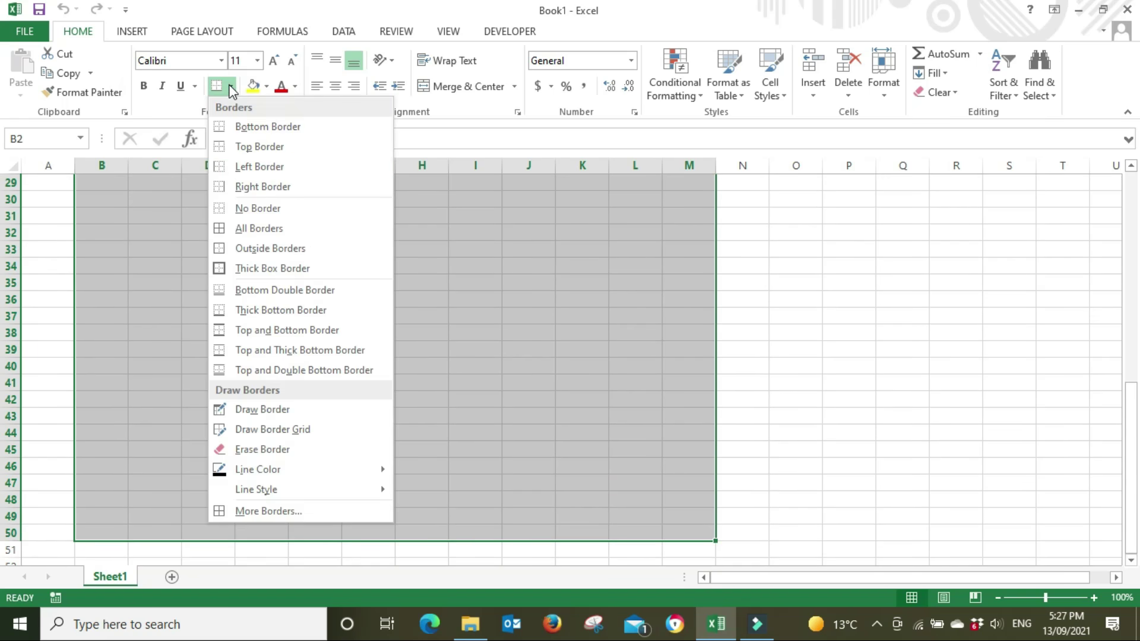
pyautogui.click(295, 248)
pyautogui.click(795, 347)
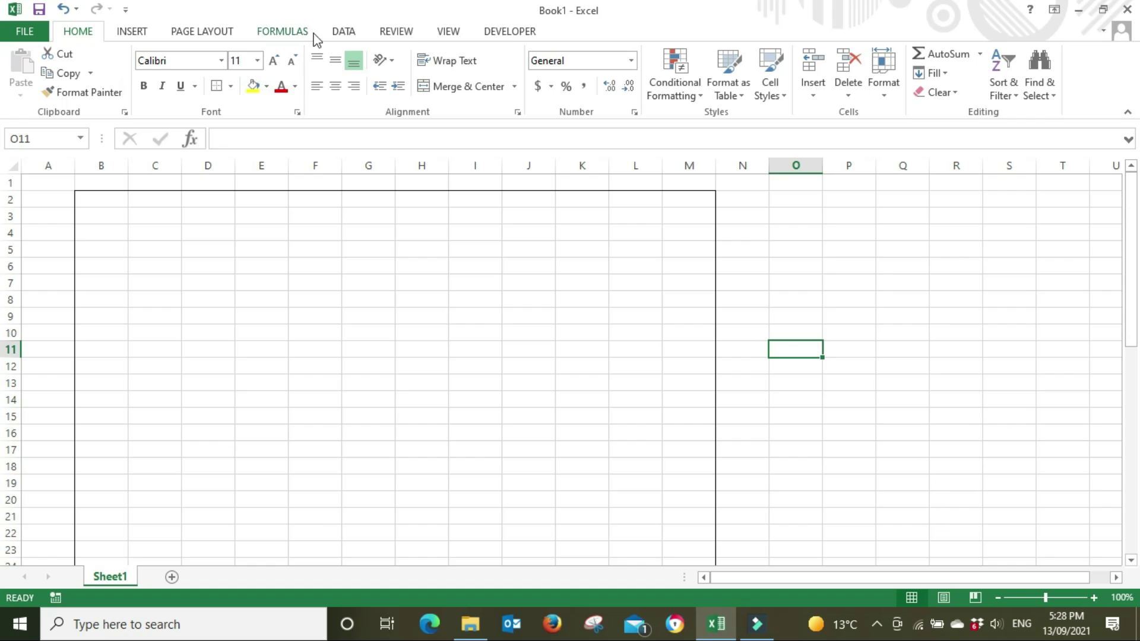
# Hide the worksheet gridlines and return to the Home ribbon.
pyautogui.click(446, 32)
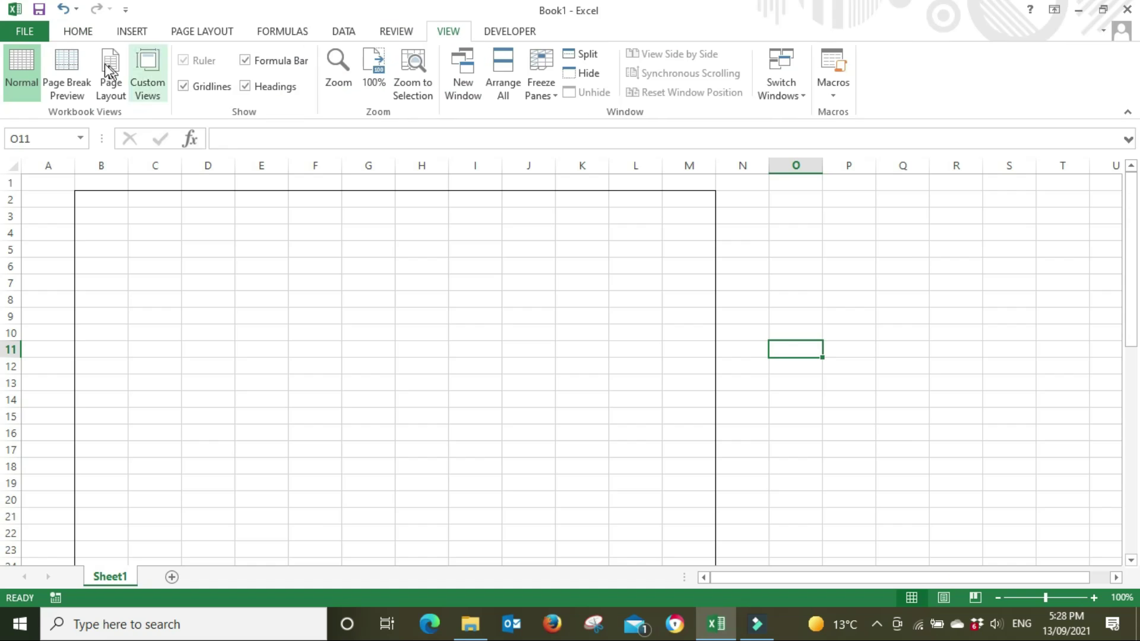
pyautogui.click(184, 86)
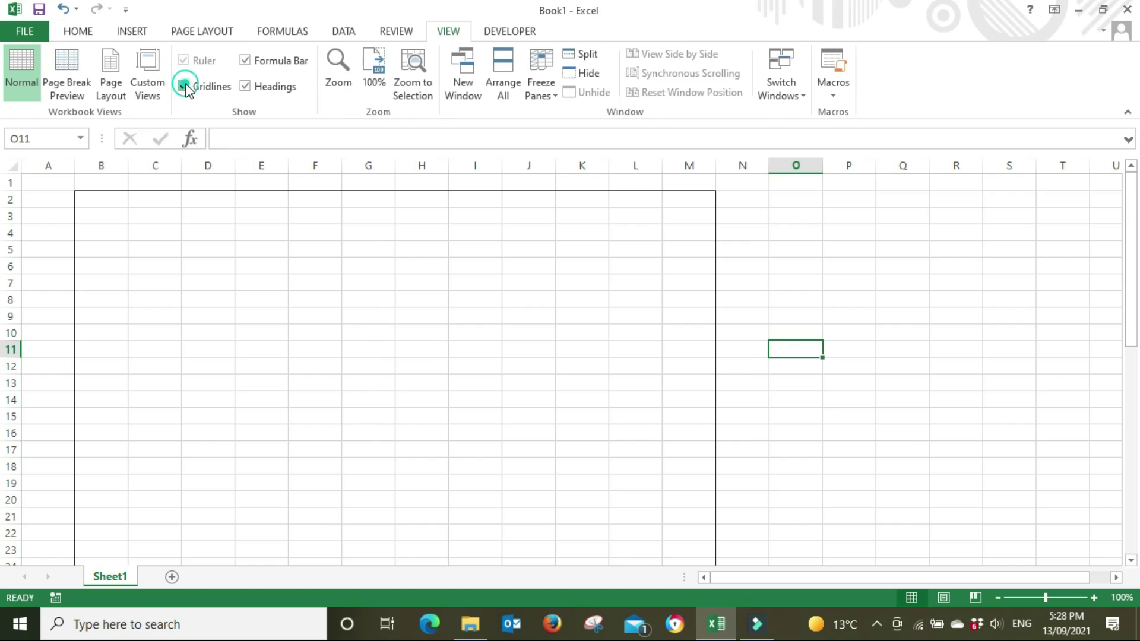
pyautogui.click(78, 32)
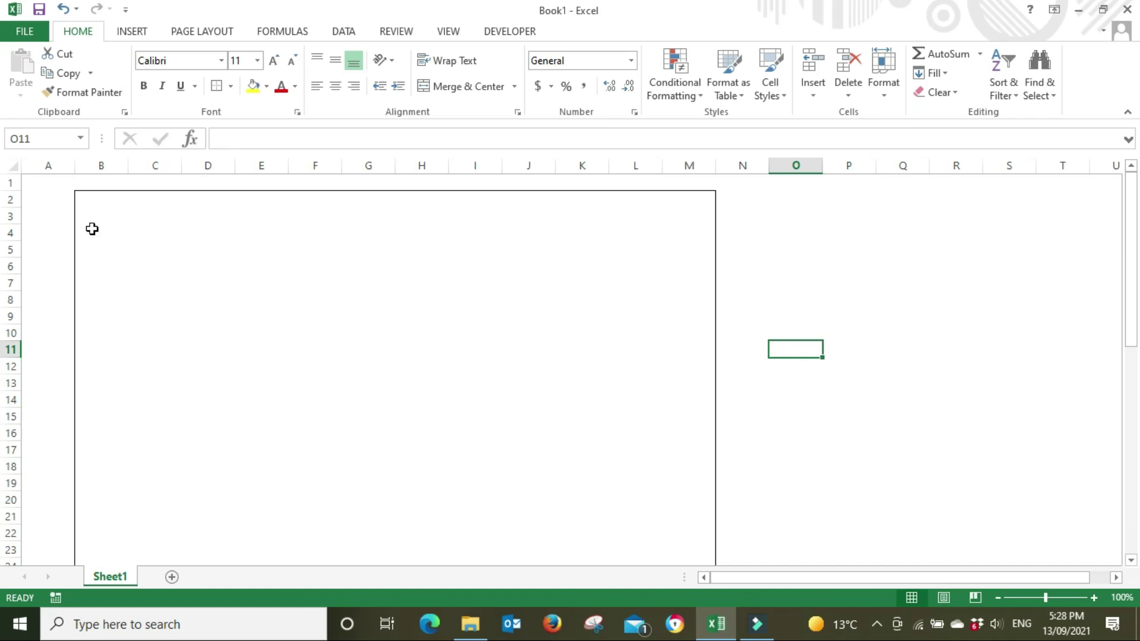
# Merge and centre B4:M4 and enter the title TAX INVOICE.
pyautogui.moveTo(95, 232); pyautogui.dragTo(682, 230)
pyautogui.click(474, 87)
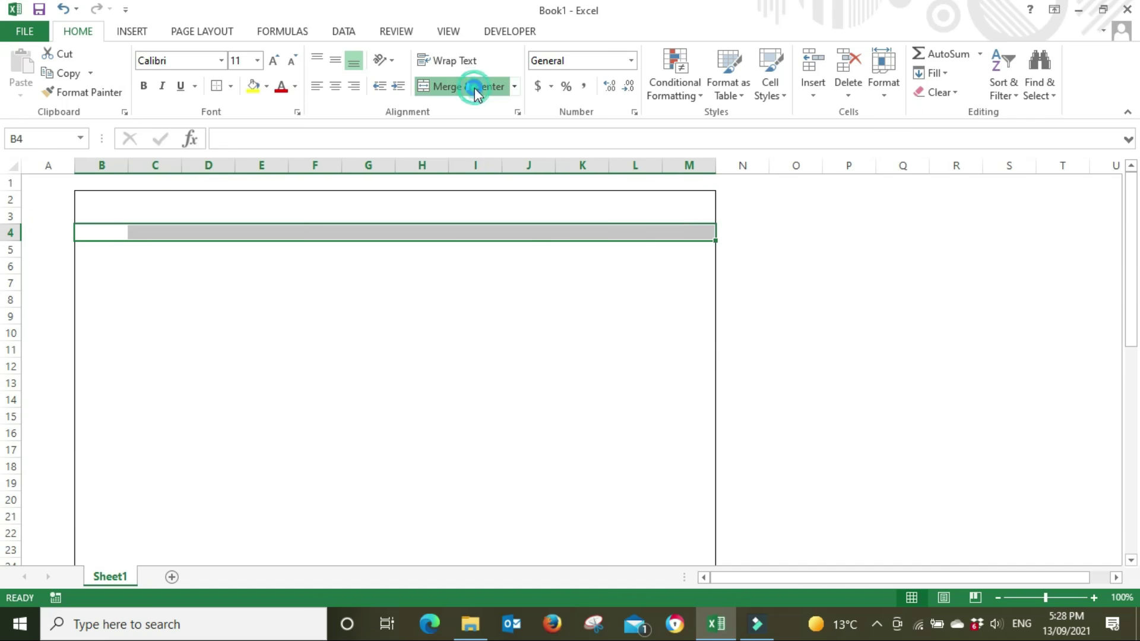
pyautogui.doubleClick(368, 233)
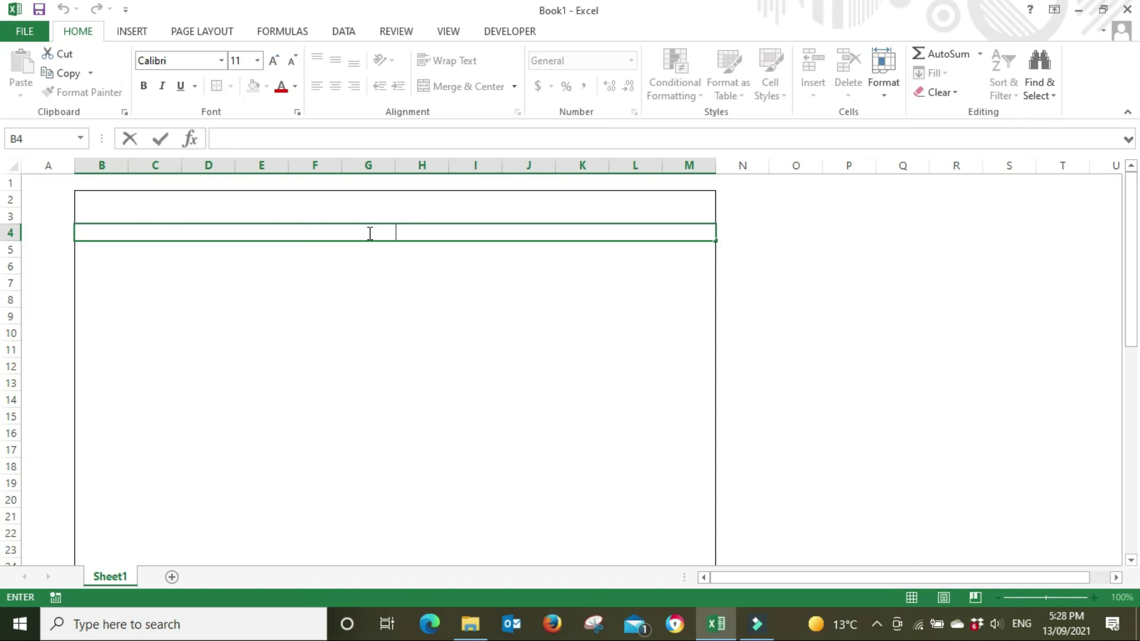
pyautogui.write('TAX INVOICE')
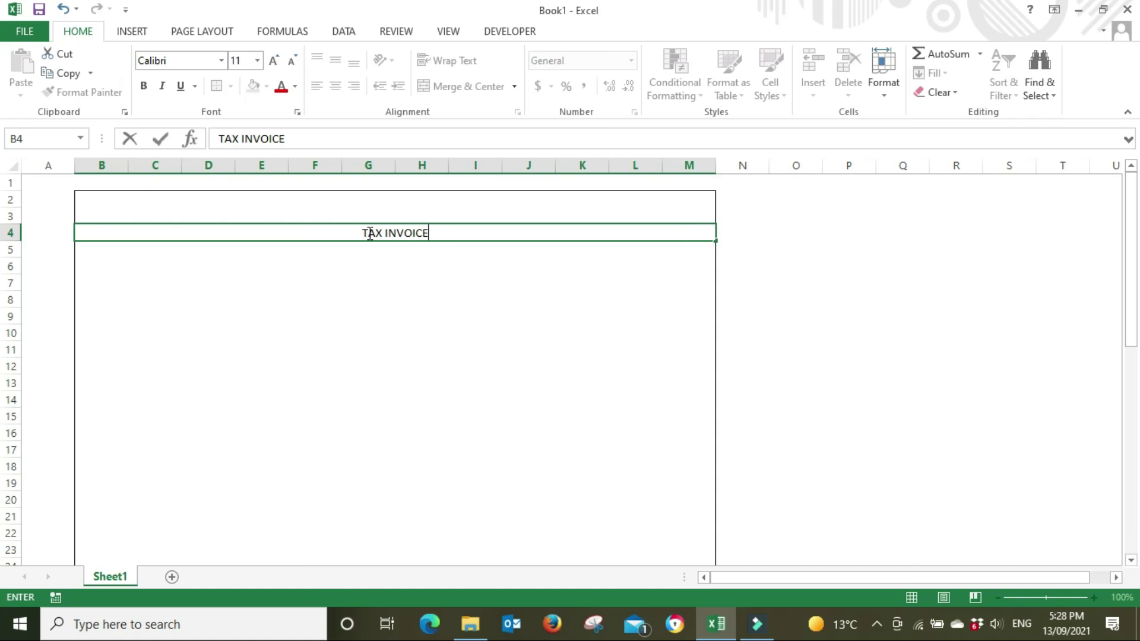
pyautogui.press('Return')
# Make the TAX INVOICE title bold at 24-point size.
pyautogui.click(376, 233)
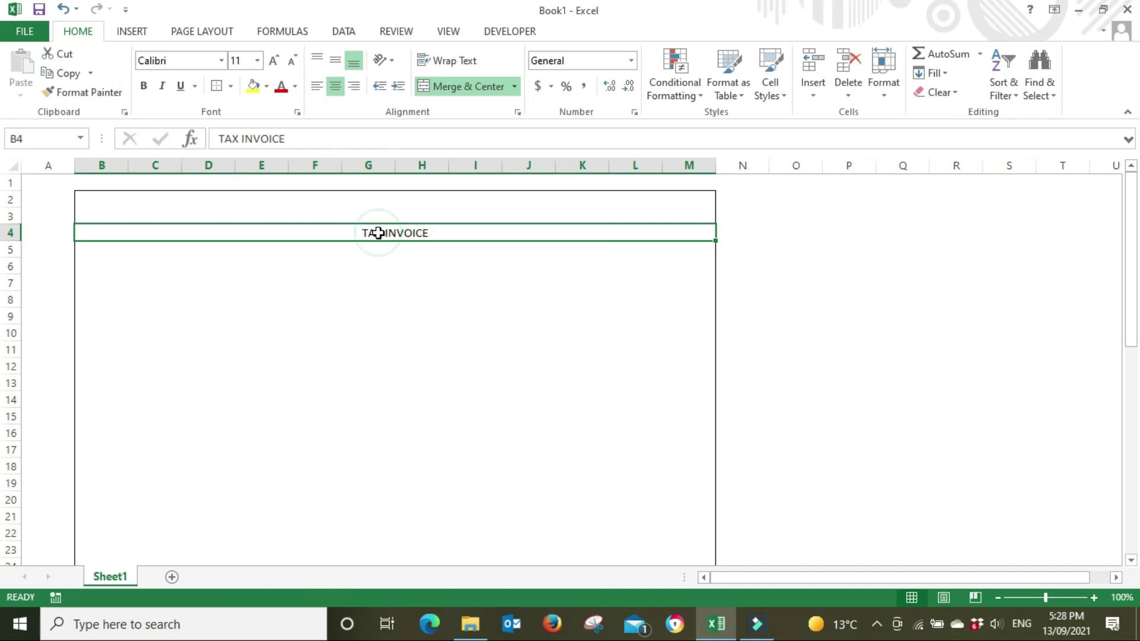
pyautogui.hotkey('ctrl', 'b')
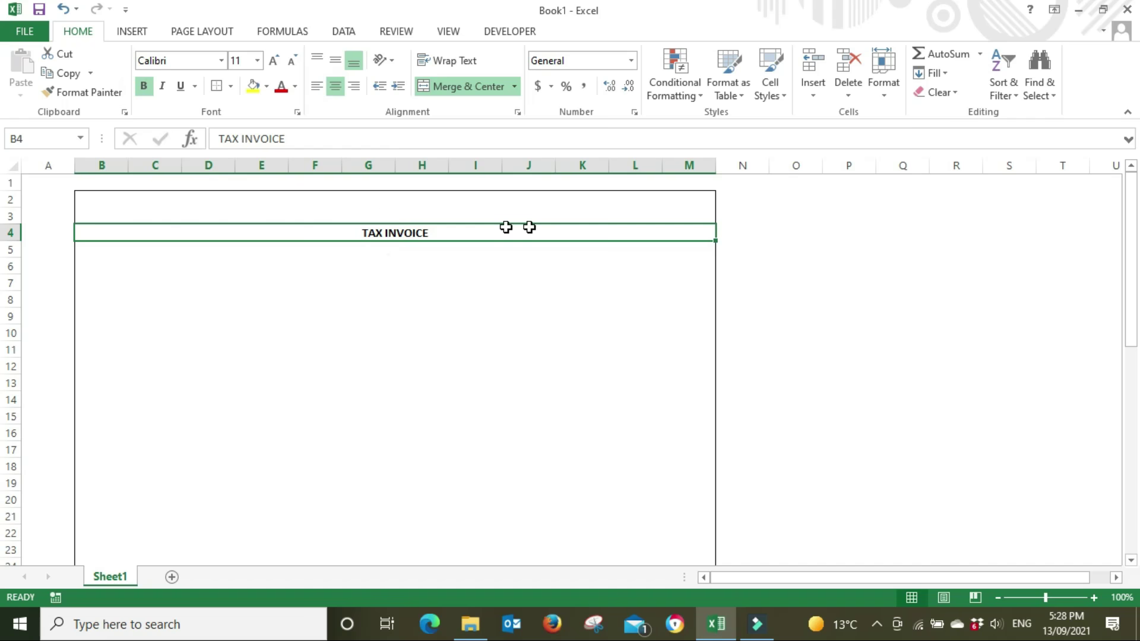
pyautogui.click(257, 62)
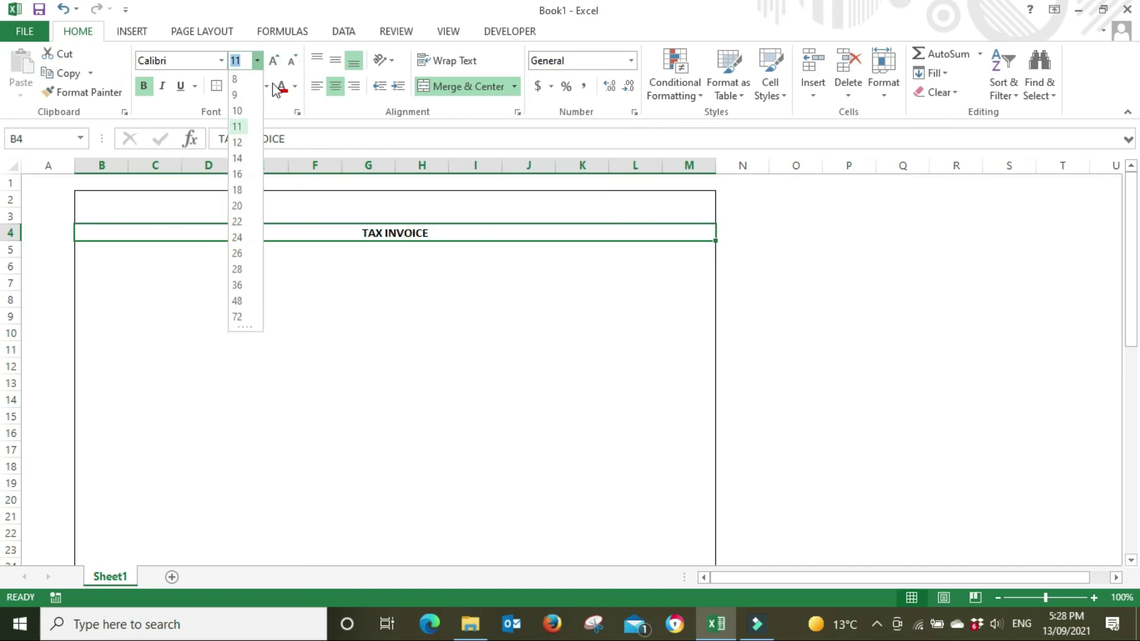
pyautogui.click(244, 238)
pyautogui.click(469, 399)
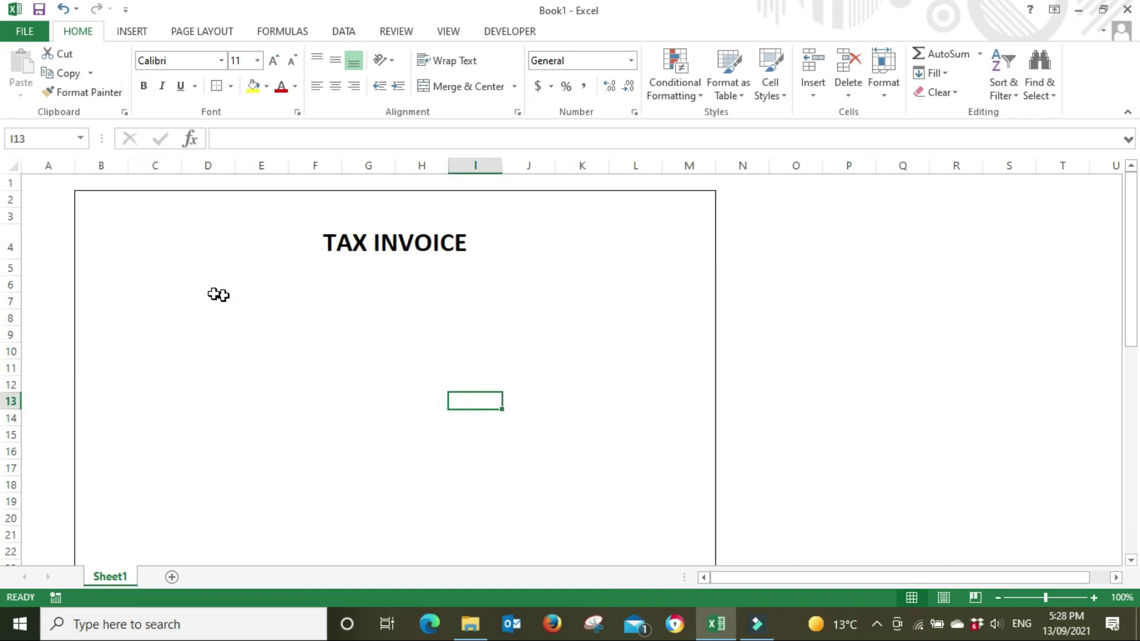
# Enter 'Your Company Pty Ltd', the street address, city, state/postcode and ABN in C6:C10.
pyautogui.click(132, 281)
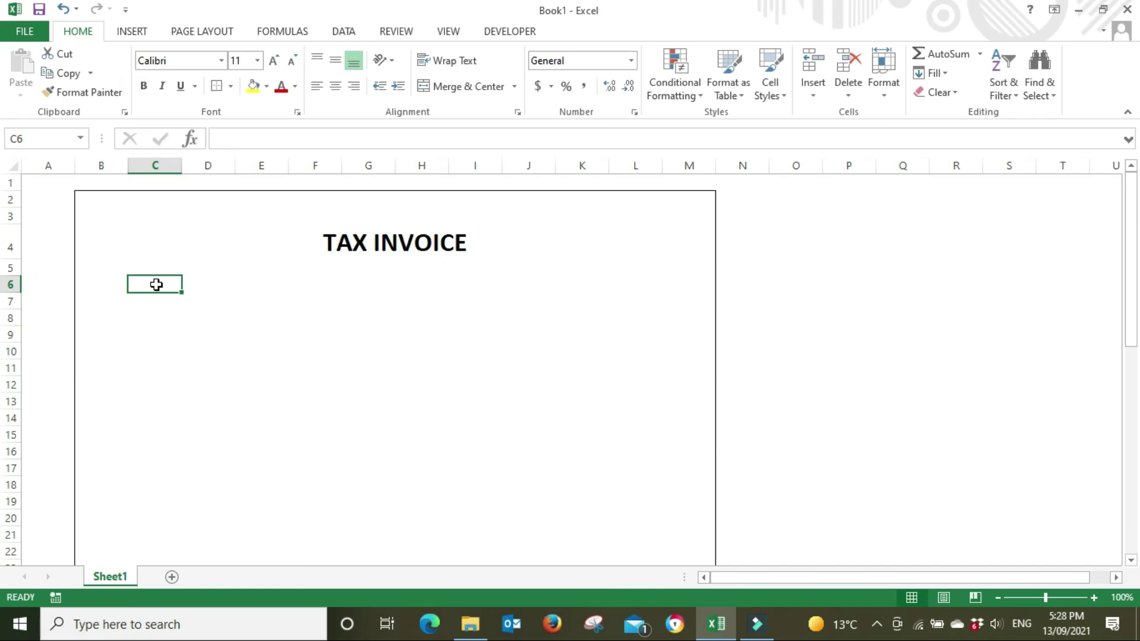
pyautogui.write('Your')
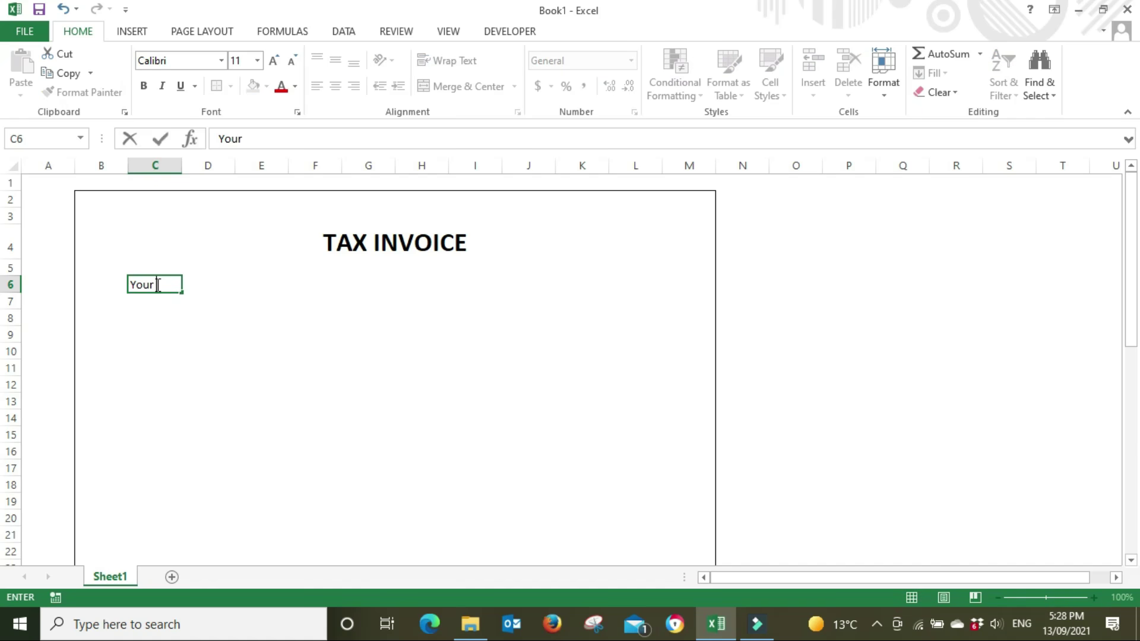
pyautogui.write(' Company ')
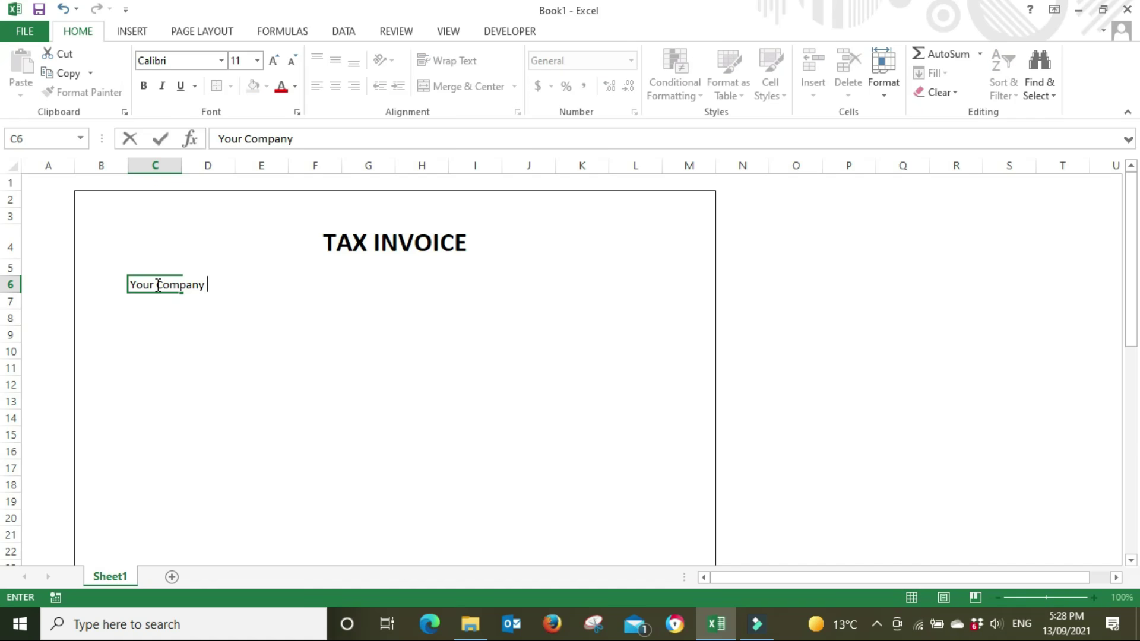
pyautogui.write('Pty Ltd')
pyautogui.press('Return')
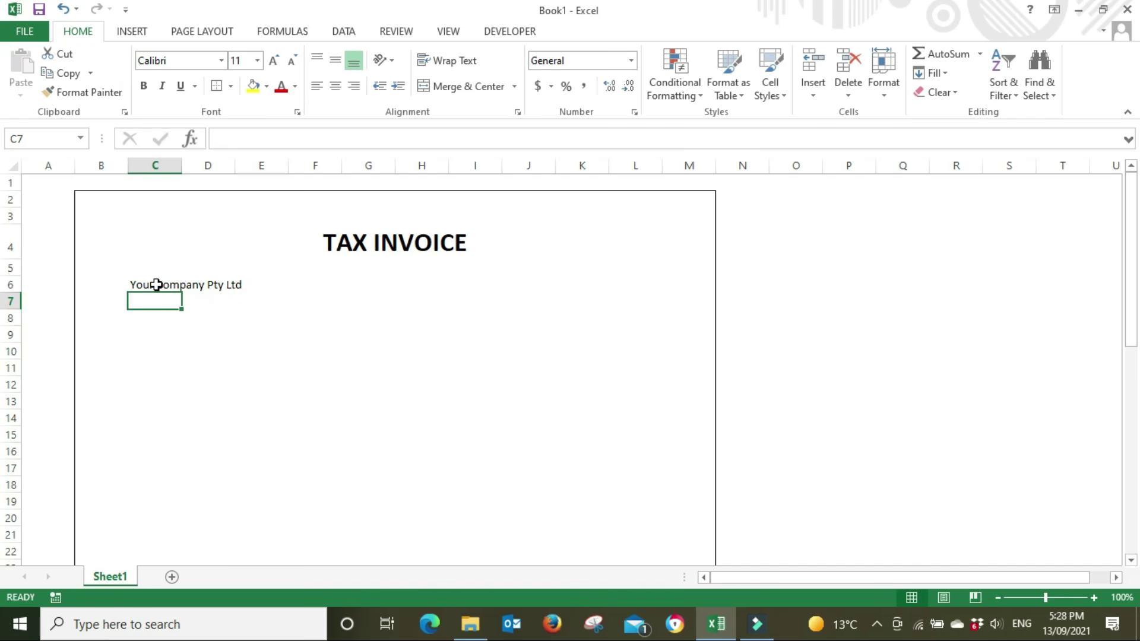
pyautogui.write('123 SMi')
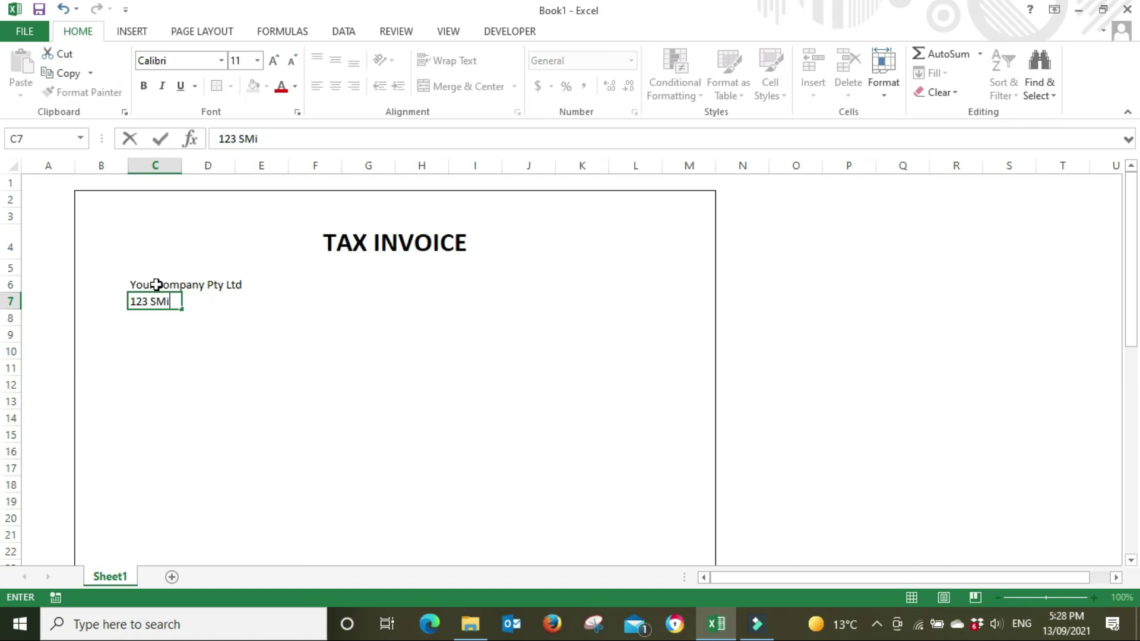
pyautogui.write('th Stre')
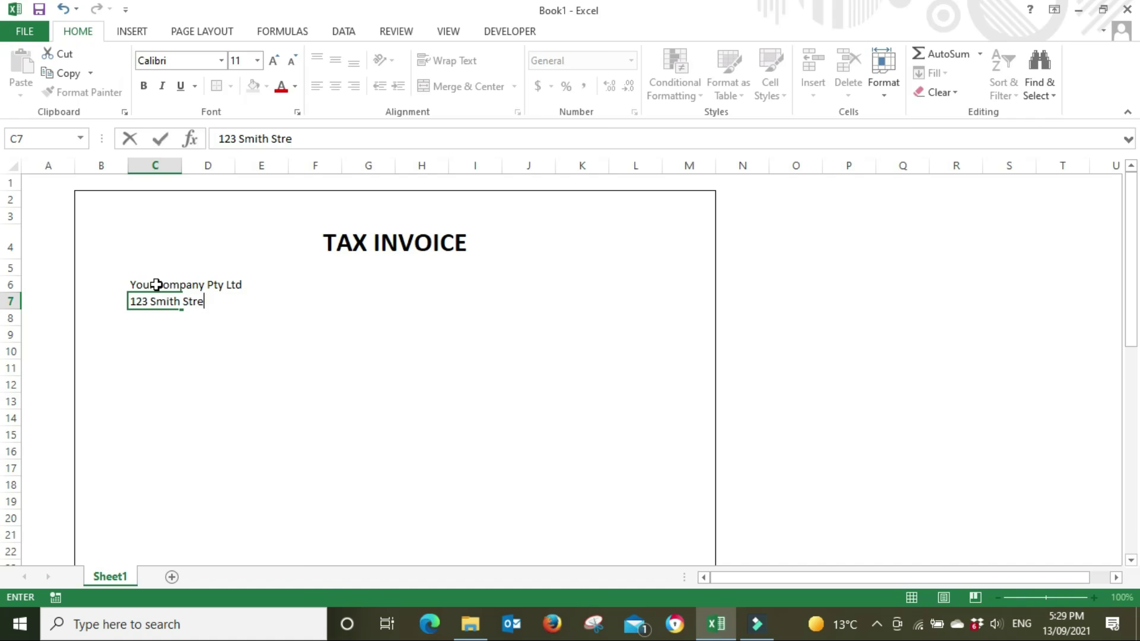
pyautogui.write('et')
pyautogui.press('Return')
pyautogui.write('Melbourne')
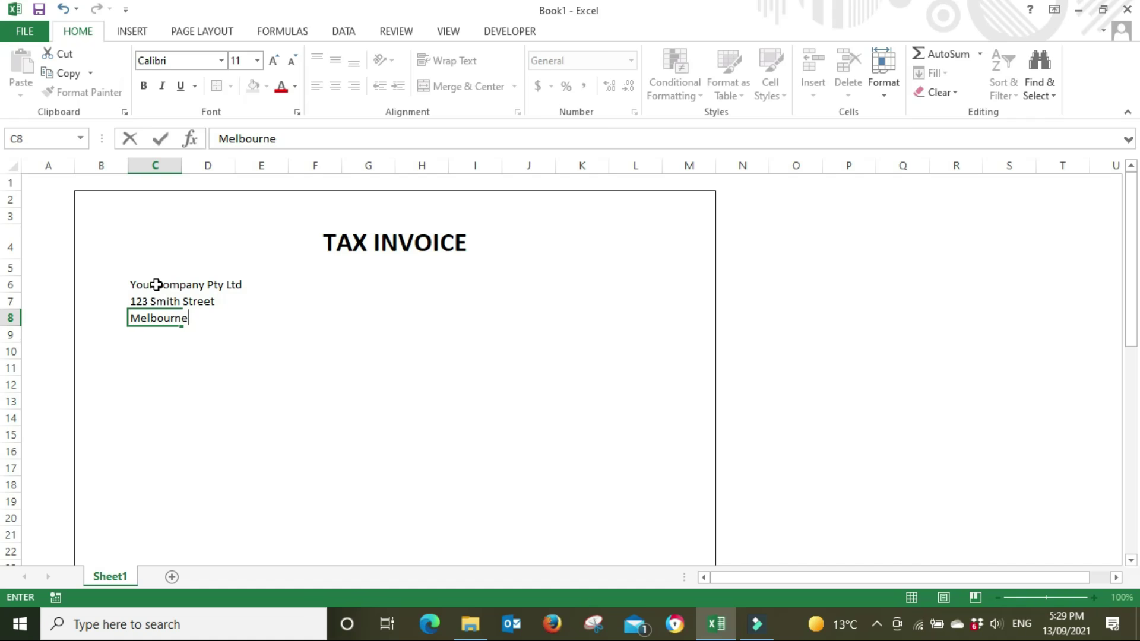
pyautogui.press('Return')
pyautogui.write('VI')
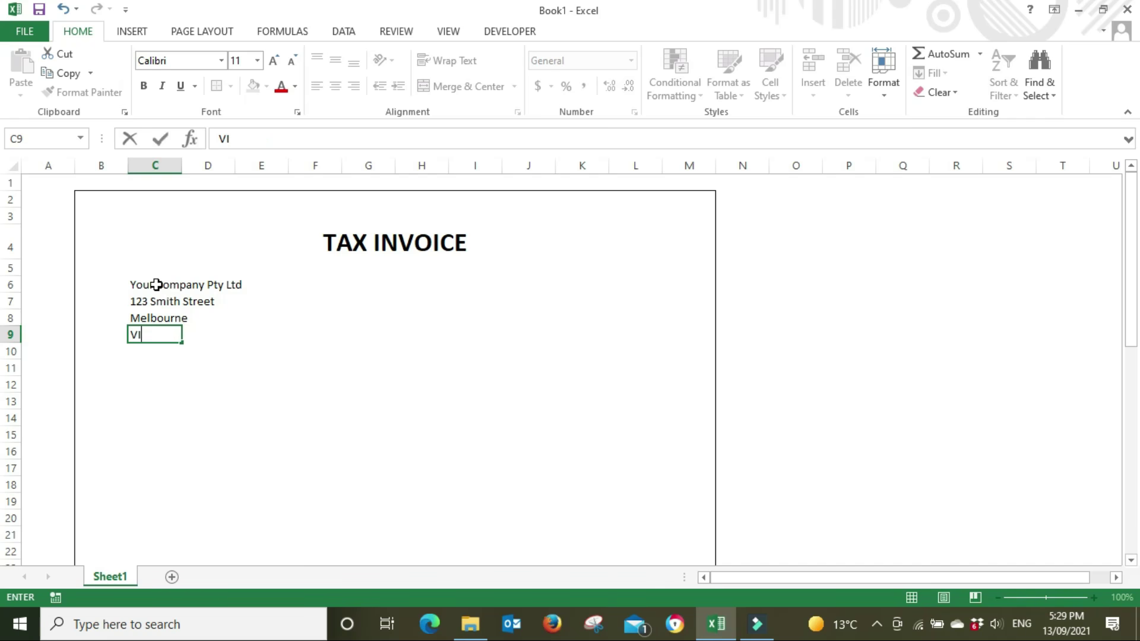
pyautogui.write('C 3000')
pyautogui.press('Return')
pyautogui.write('A')
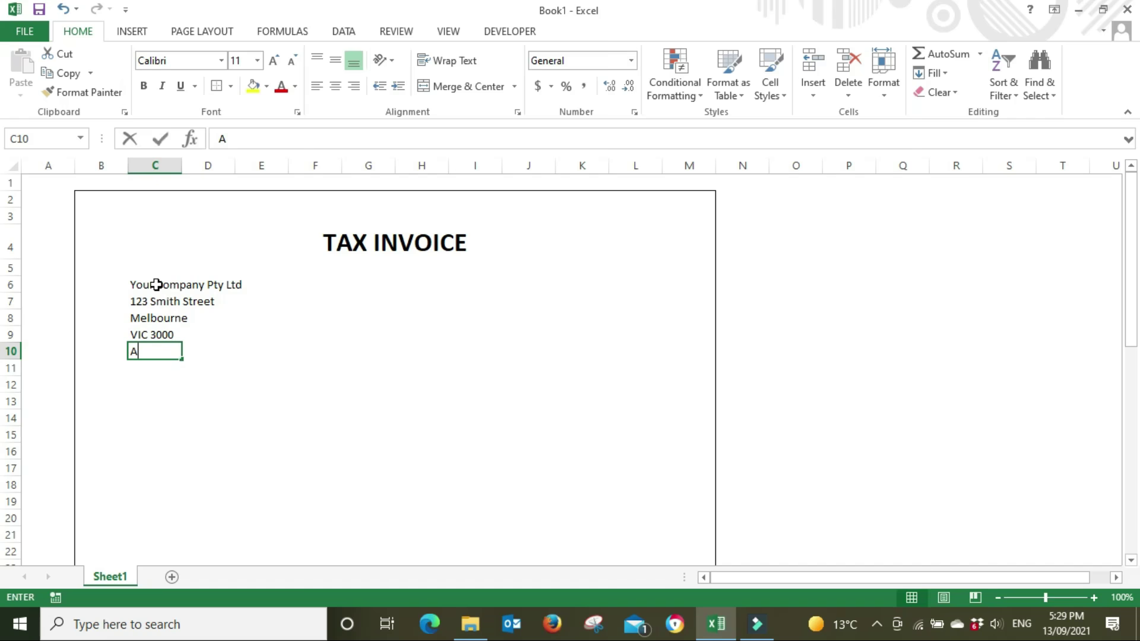
pyautogui.write('BN: ')
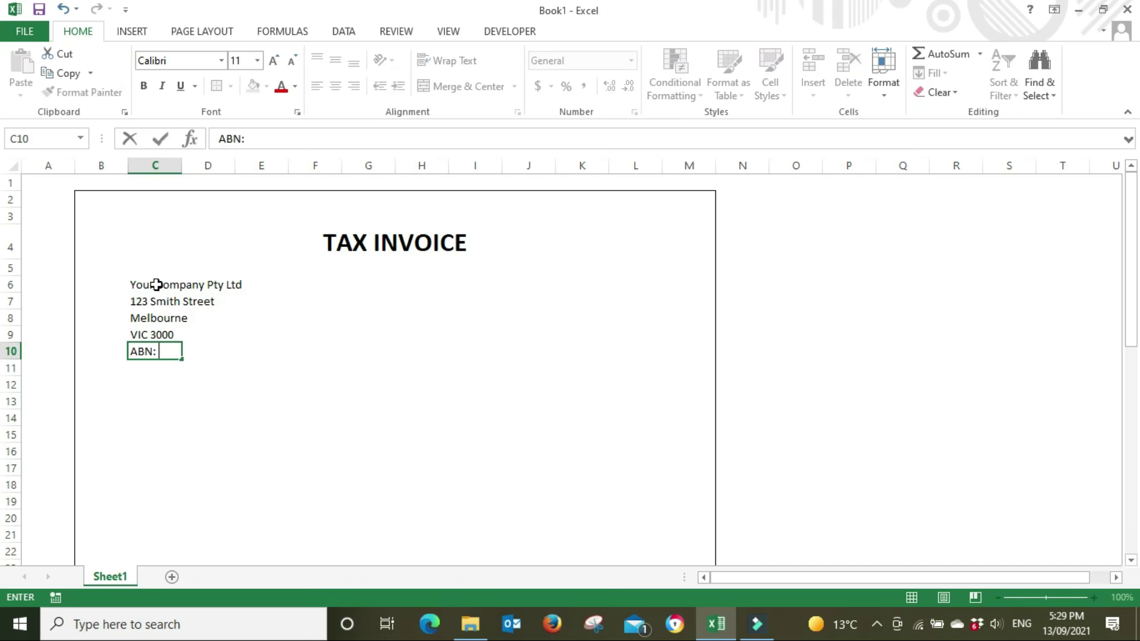
pyautogui.write('12 333 444')
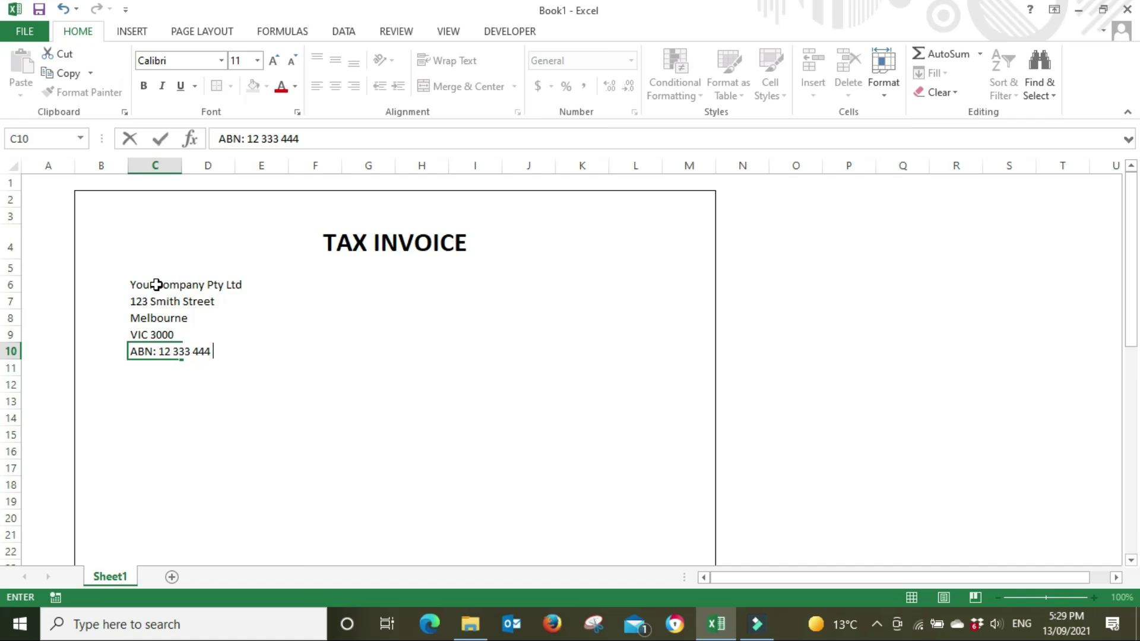
pyautogui.write(' 555')
pyautogui.press('Return')
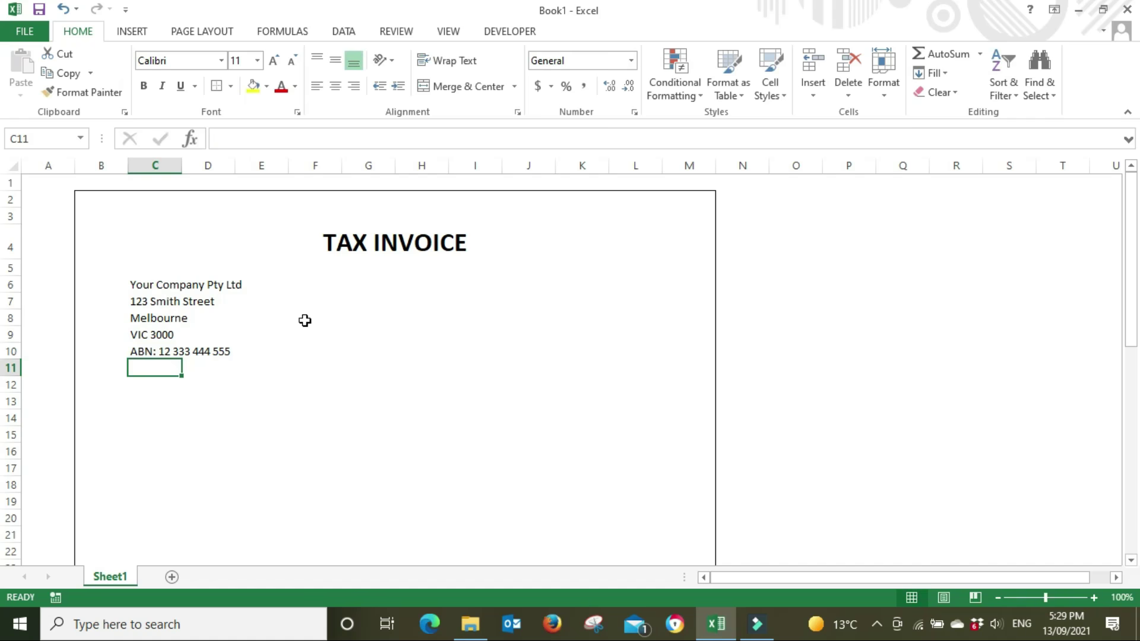
# Bold the name and address lines C6:C9 and colour C6:C10 blue.
pyautogui.moveTo(156, 286); pyautogui.dragTo(159, 333)
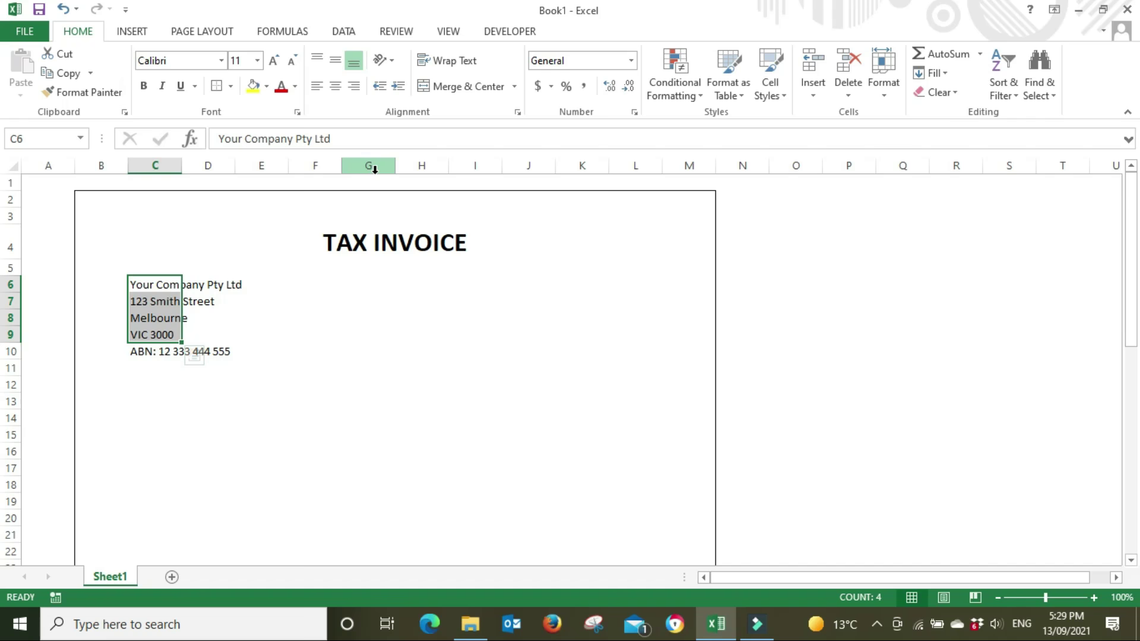
pyautogui.hotkey('ctrl', 'b')
pyautogui.click(378, 368)
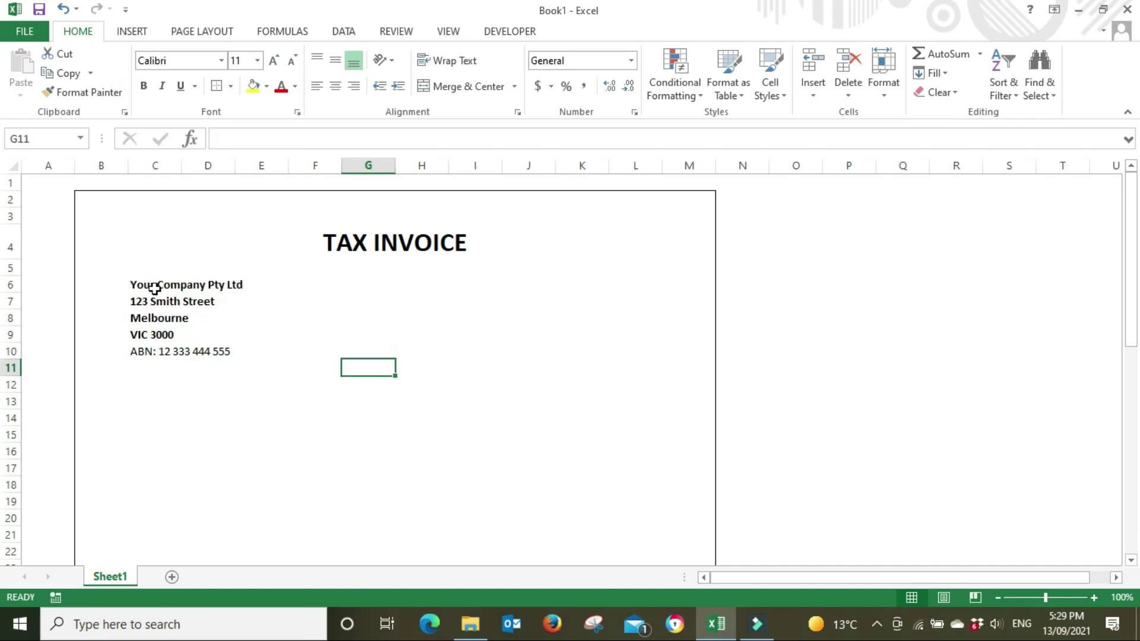
pyautogui.moveTo(156, 286); pyautogui.dragTo(159, 352)
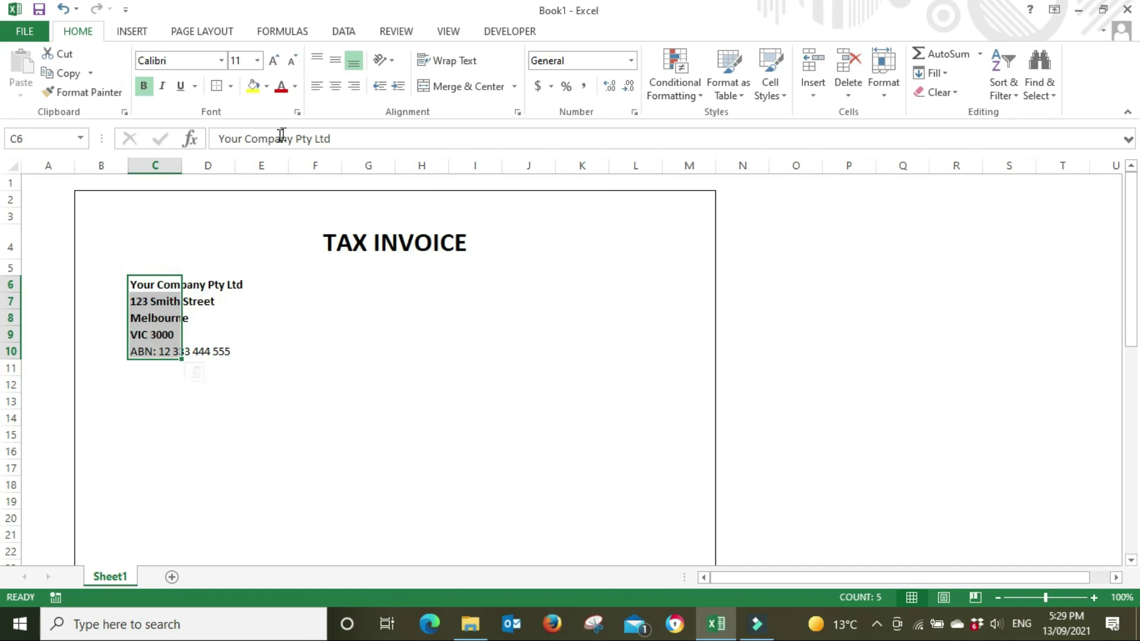
pyautogui.click(295, 86)
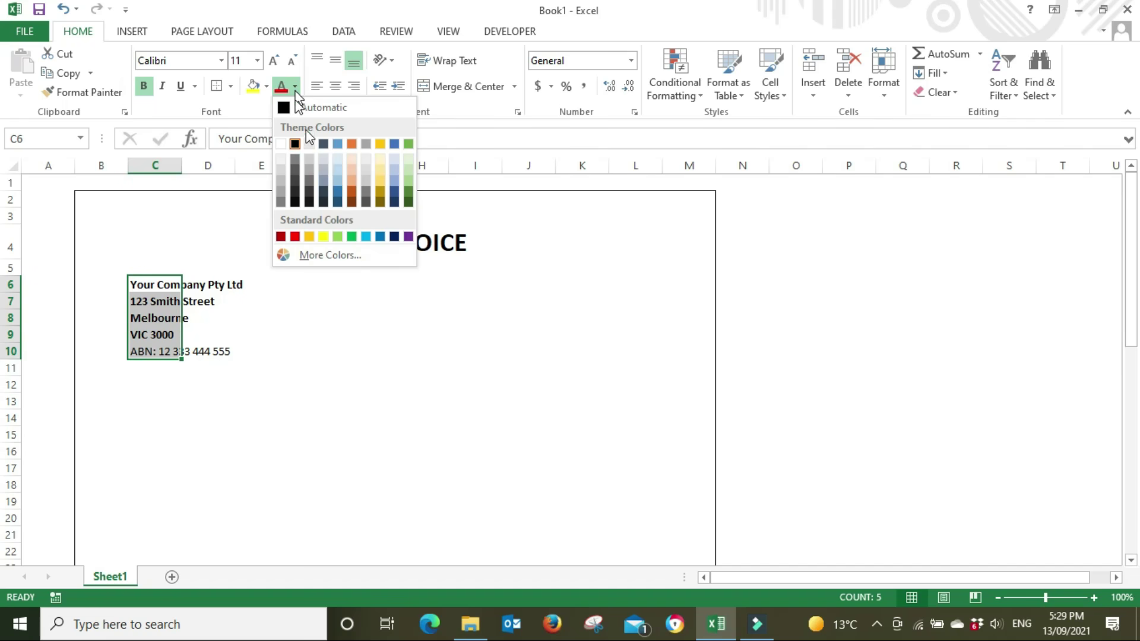
pyautogui.click(380, 236)
pyautogui.click(330, 395)
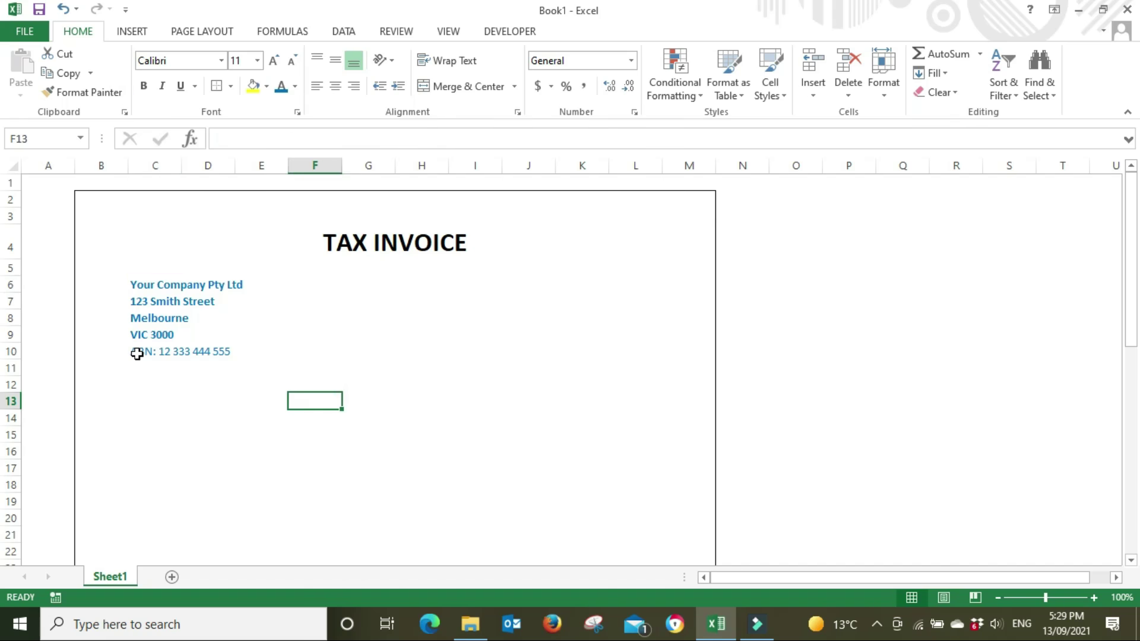
pyautogui.click(509, 417)
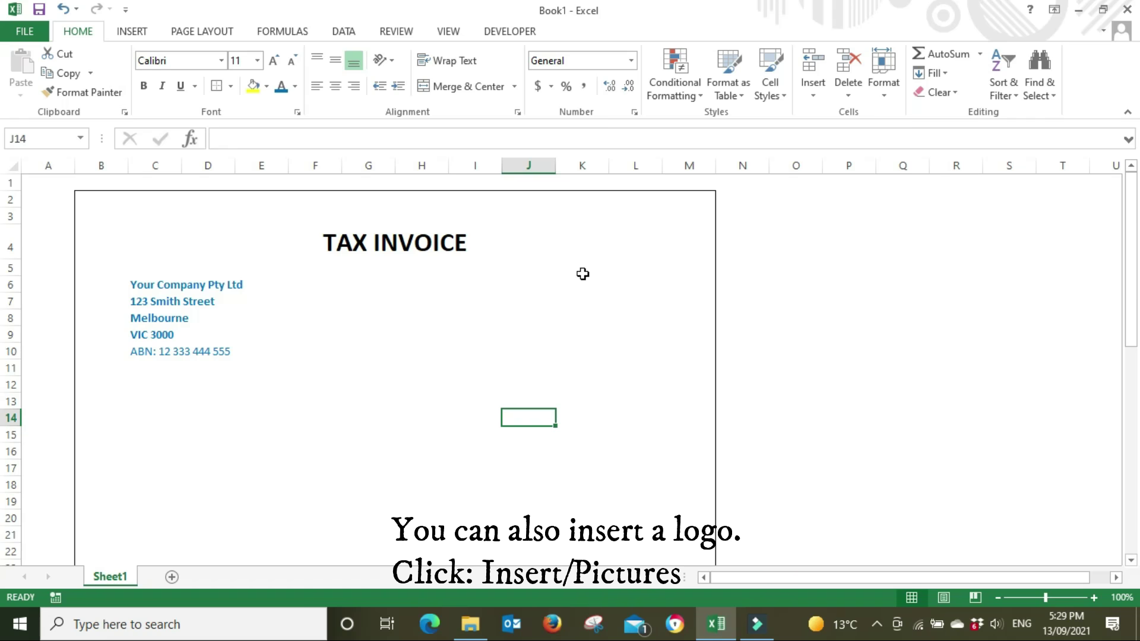
# Type the labels Invoice Date, Invoice # and Terms in K5:K7.
pyautogui.click(631, 272)
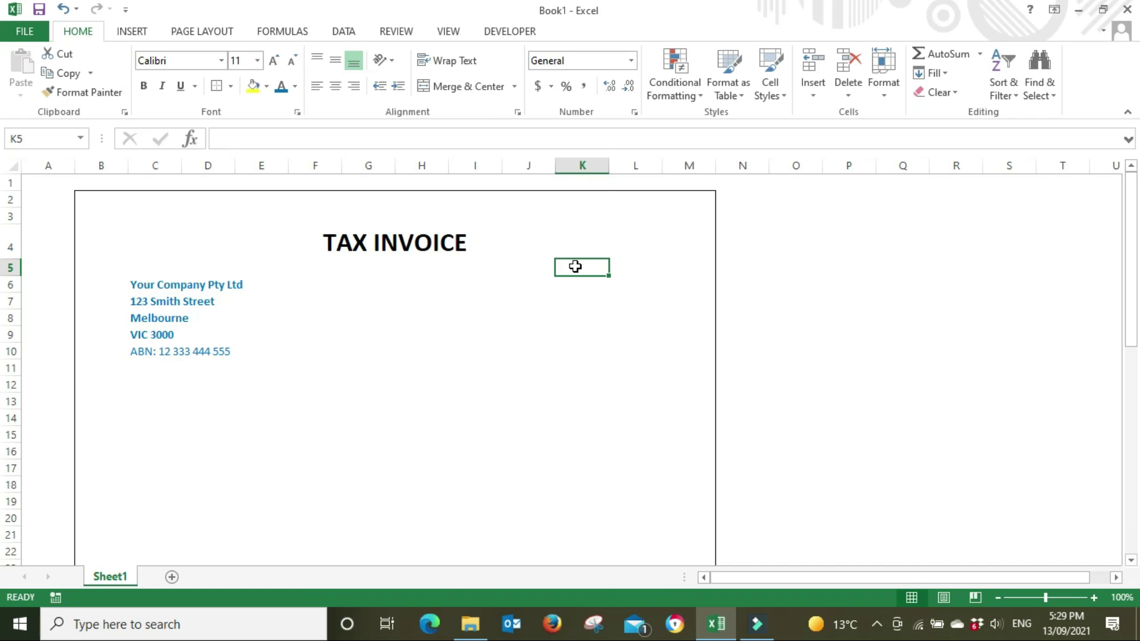
pyautogui.write('Invoice ')
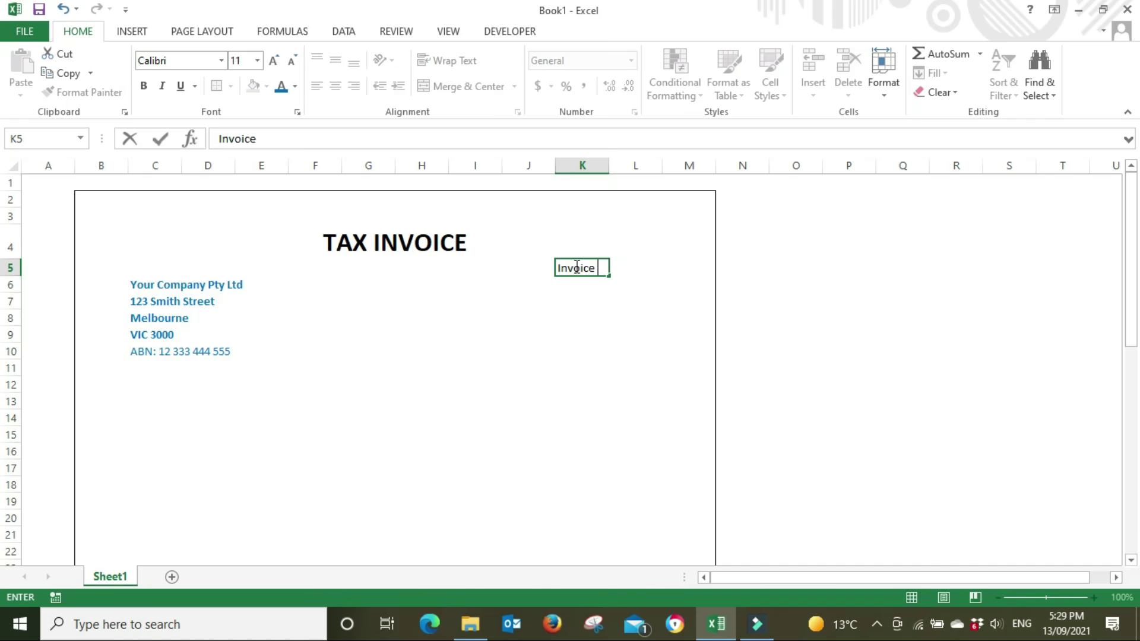
pyautogui.write('Date')
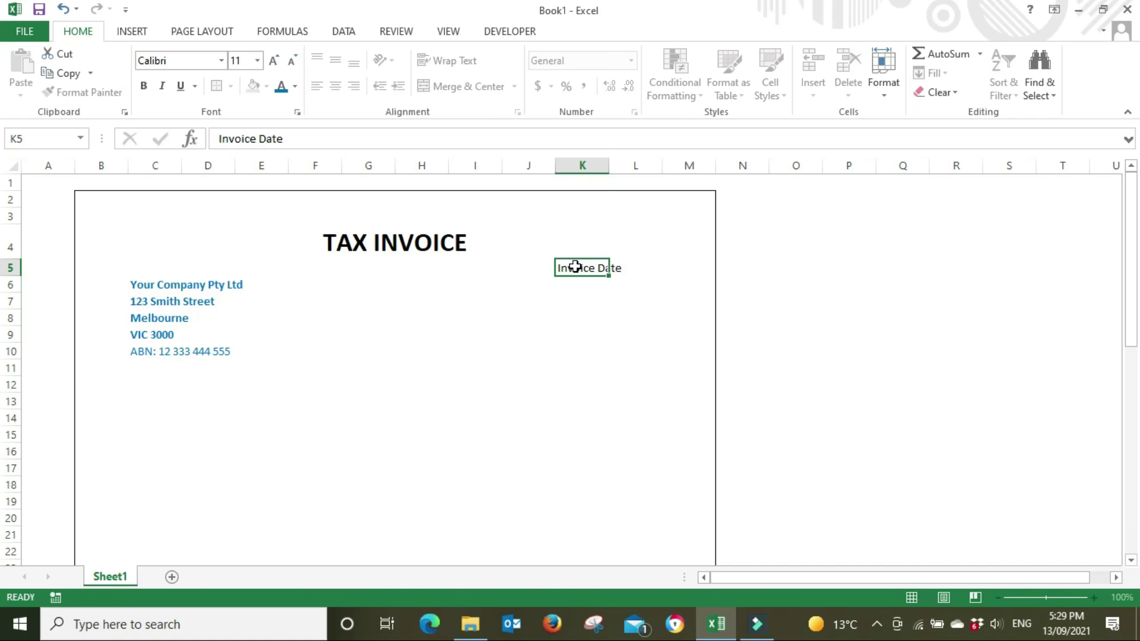
pyautogui.press('Return')
pyautogui.write('Inv')
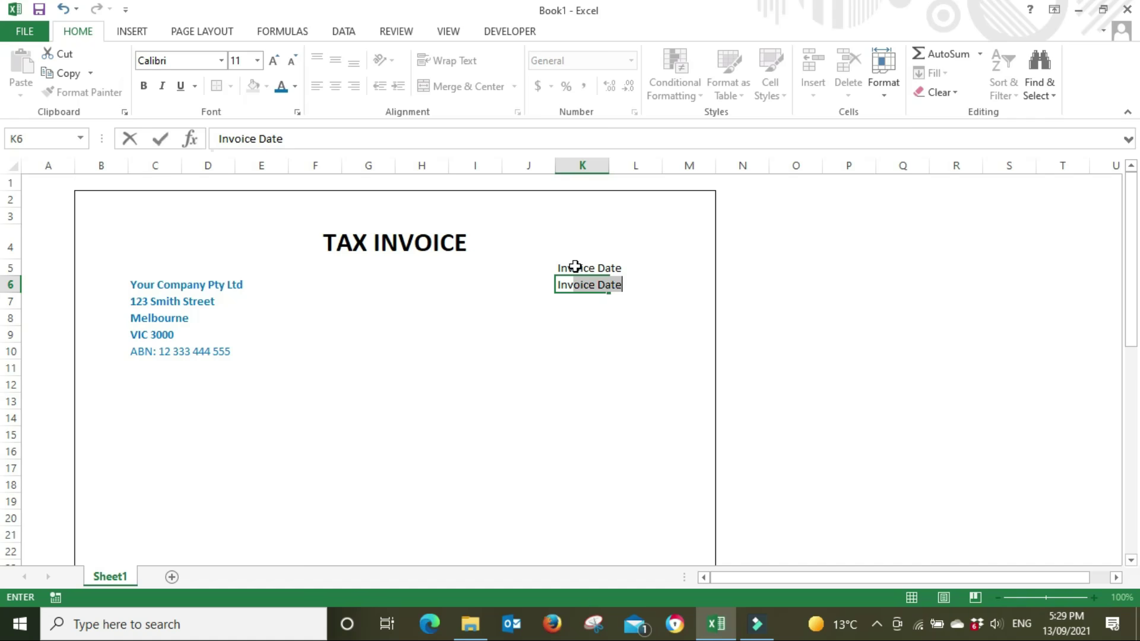
pyautogui.write('oice #')
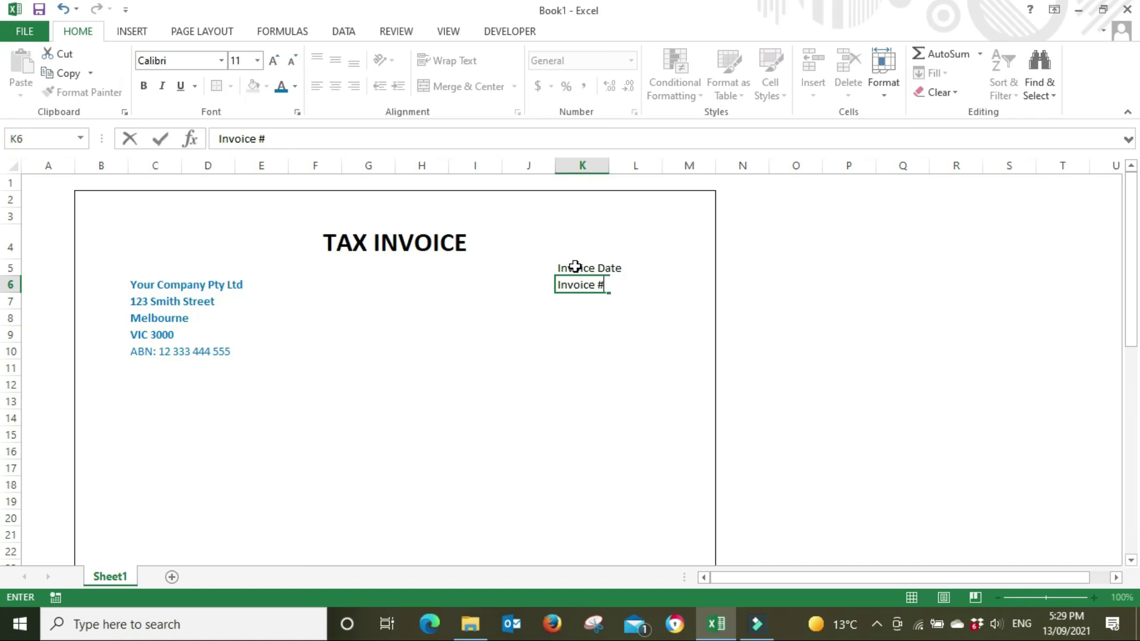
pyautogui.press('Return')
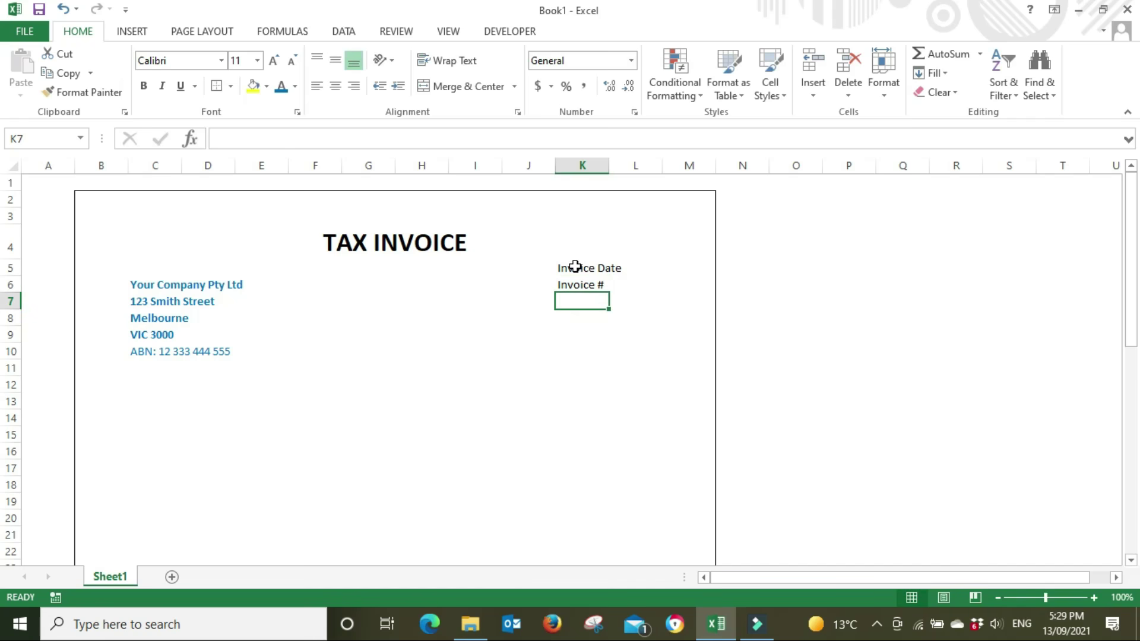
pyautogui.write('Terms')
pyautogui.press('Tab')
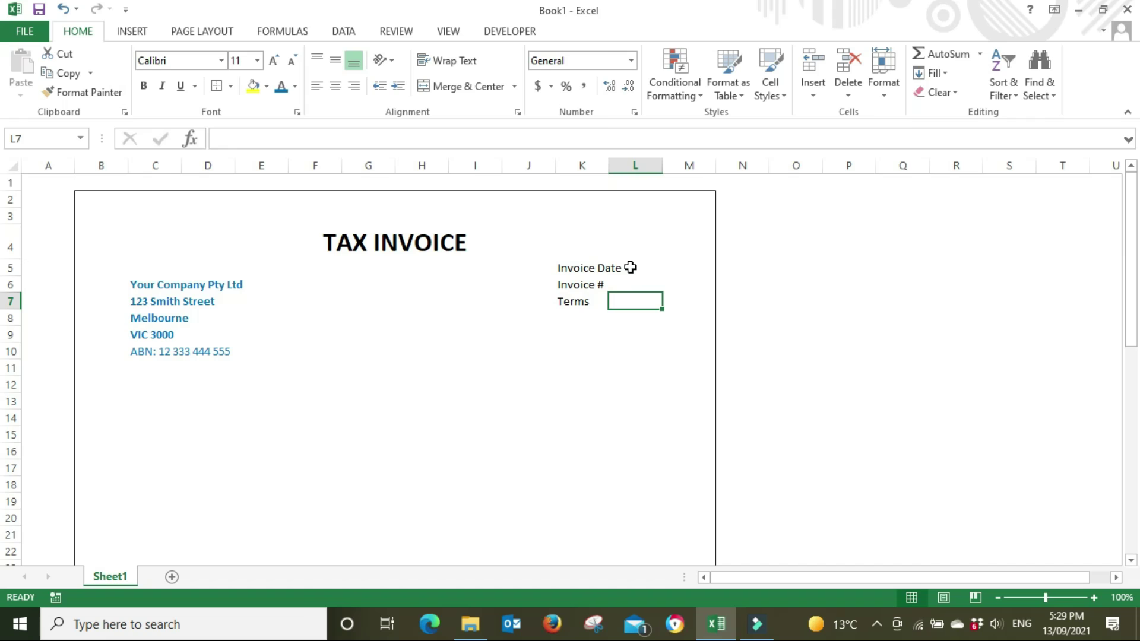
pyautogui.click(630, 267)
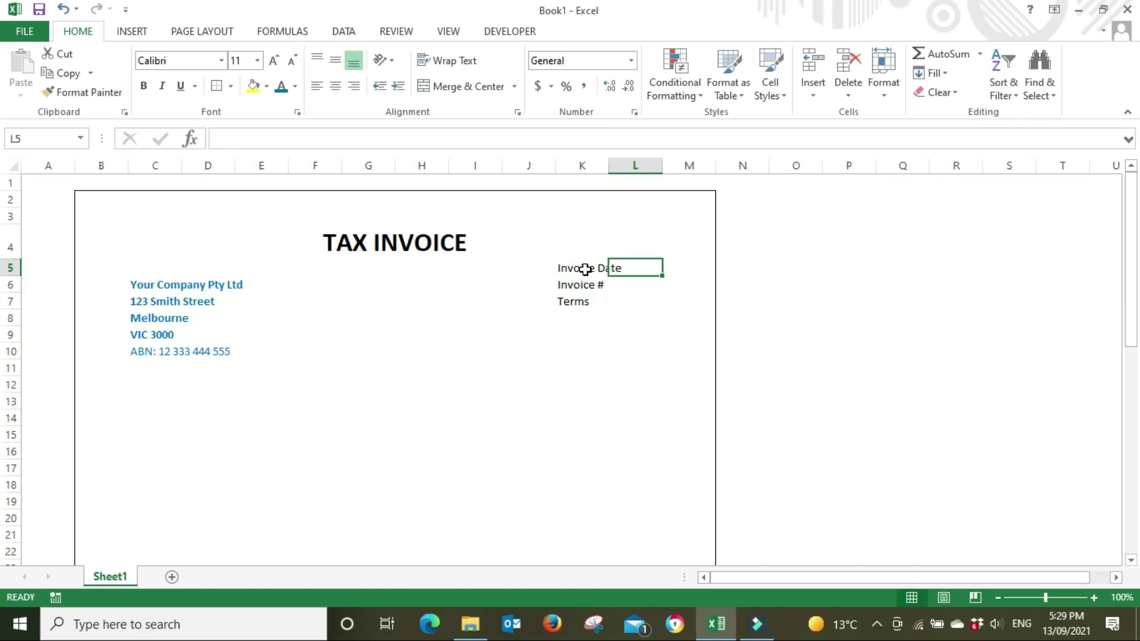
pyautogui.moveTo(585, 269); pyautogui.dragTo(590, 300)
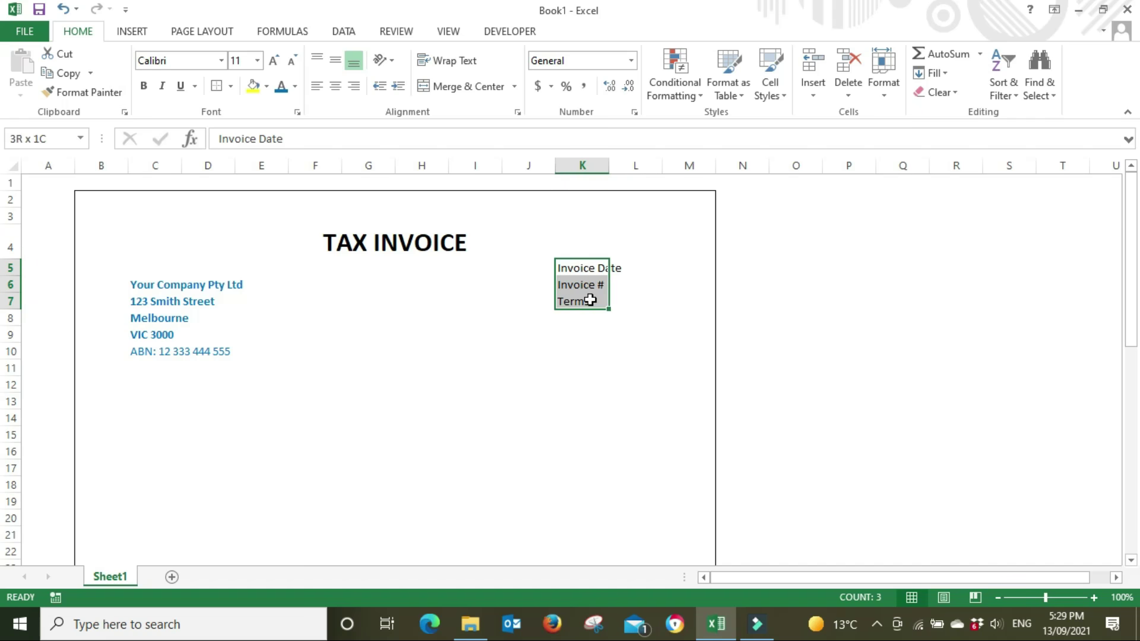
# Fill in date 13/09/2021, invoice number '001 as text and 14 Days terms.
pyautogui.click(647, 265)
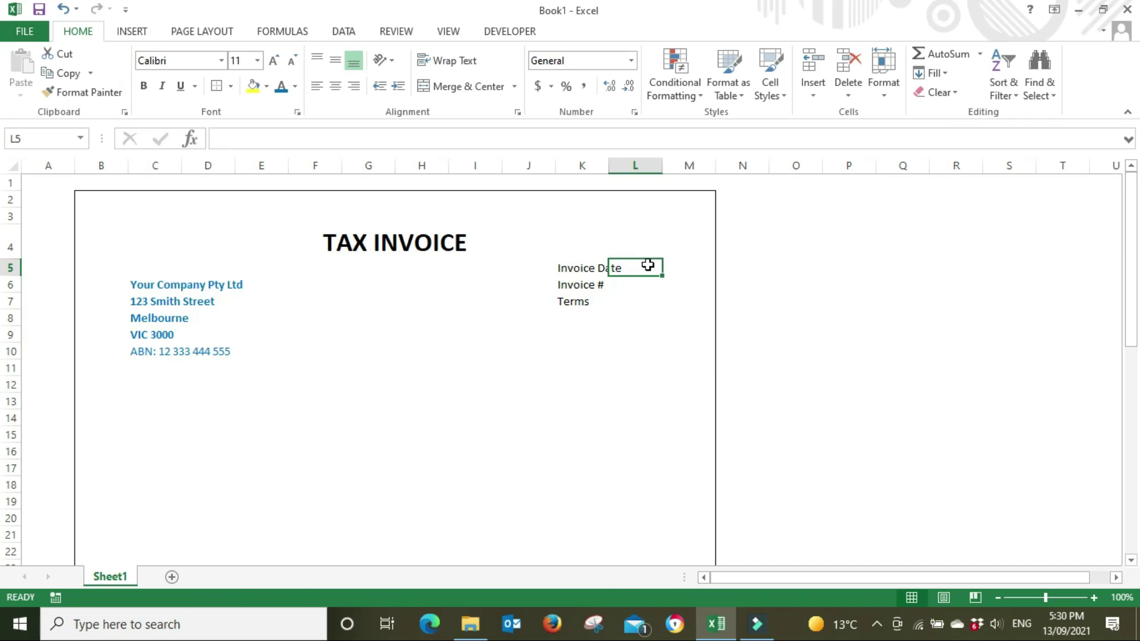
pyautogui.write('13/9/21')
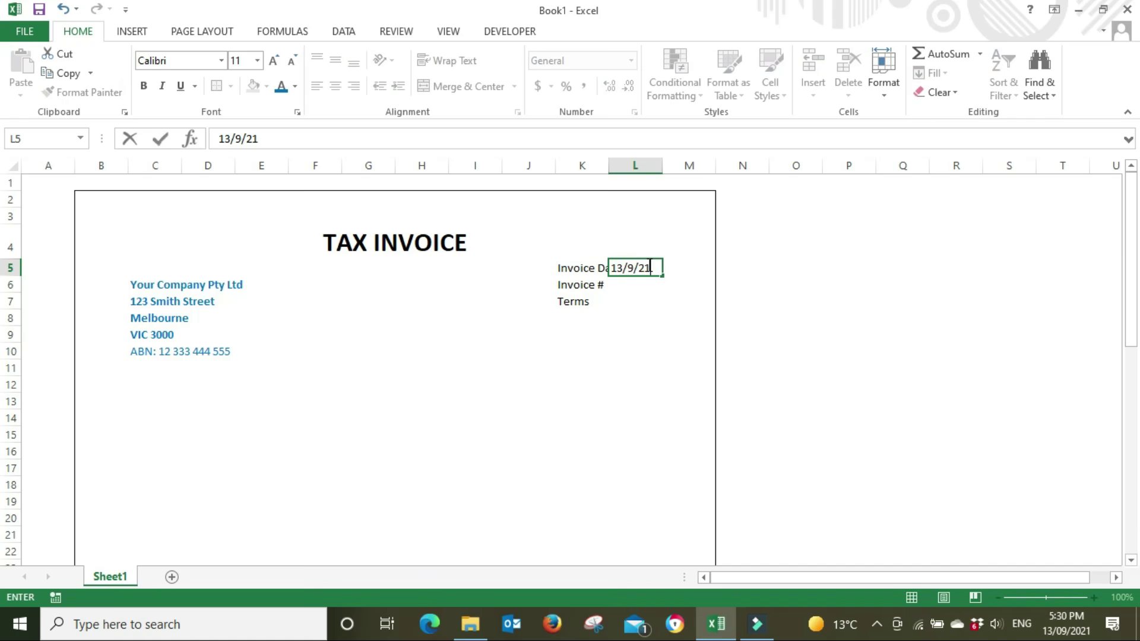
pyautogui.press('Return')
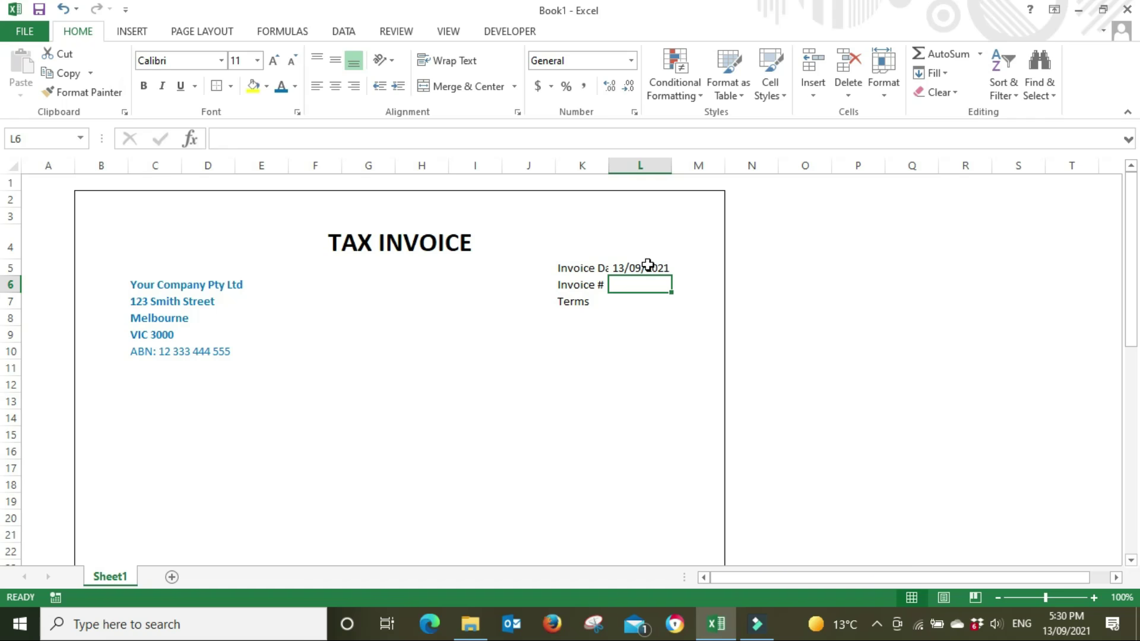
pyautogui.write('001')
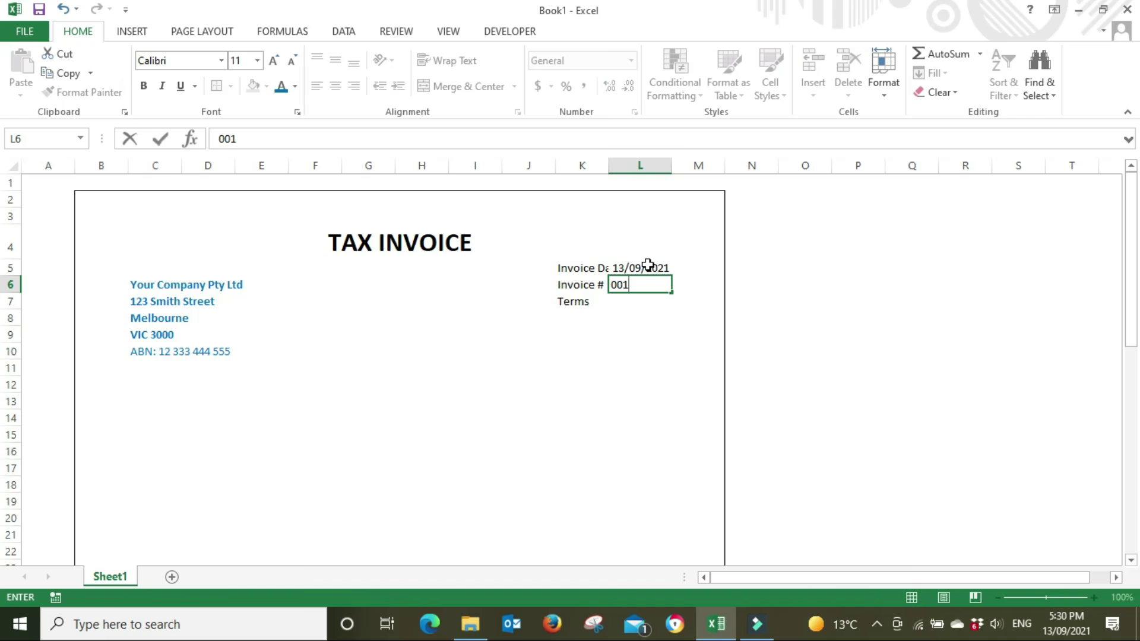
pyautogui.press('Return')
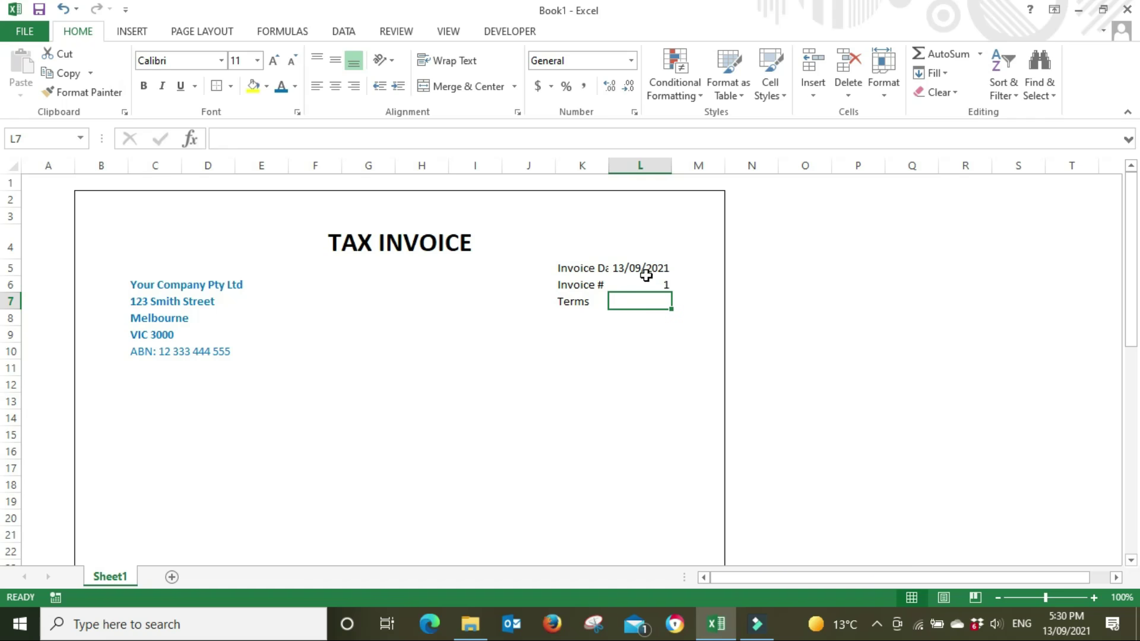
pyautogui.click(641, 285)
pyautogui.click(220, 139)
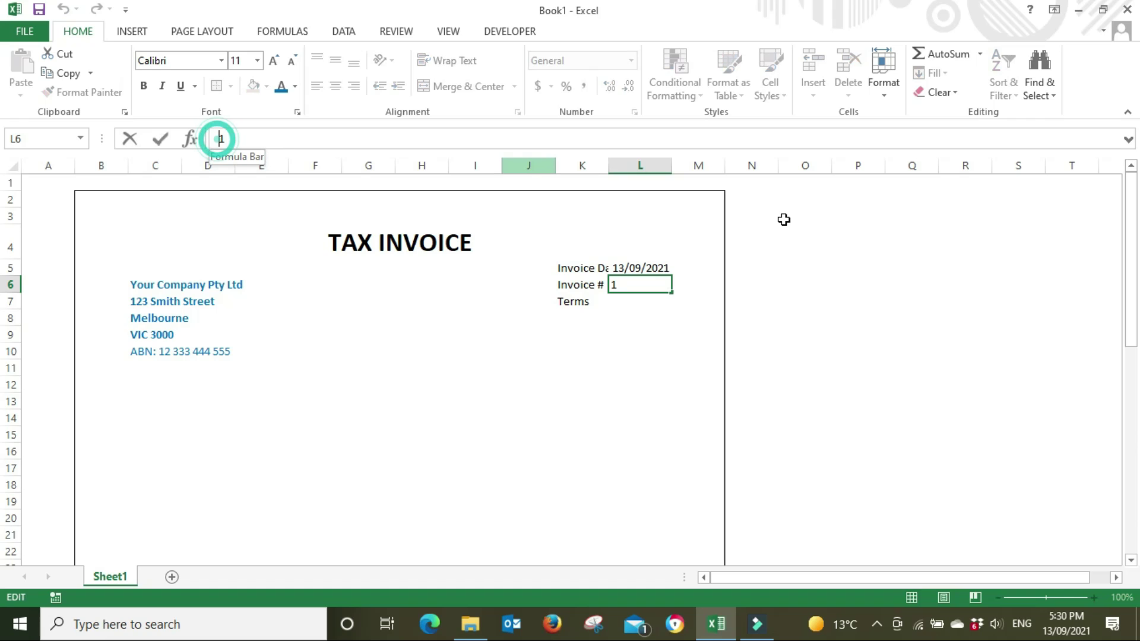
pyautogui.write("'")
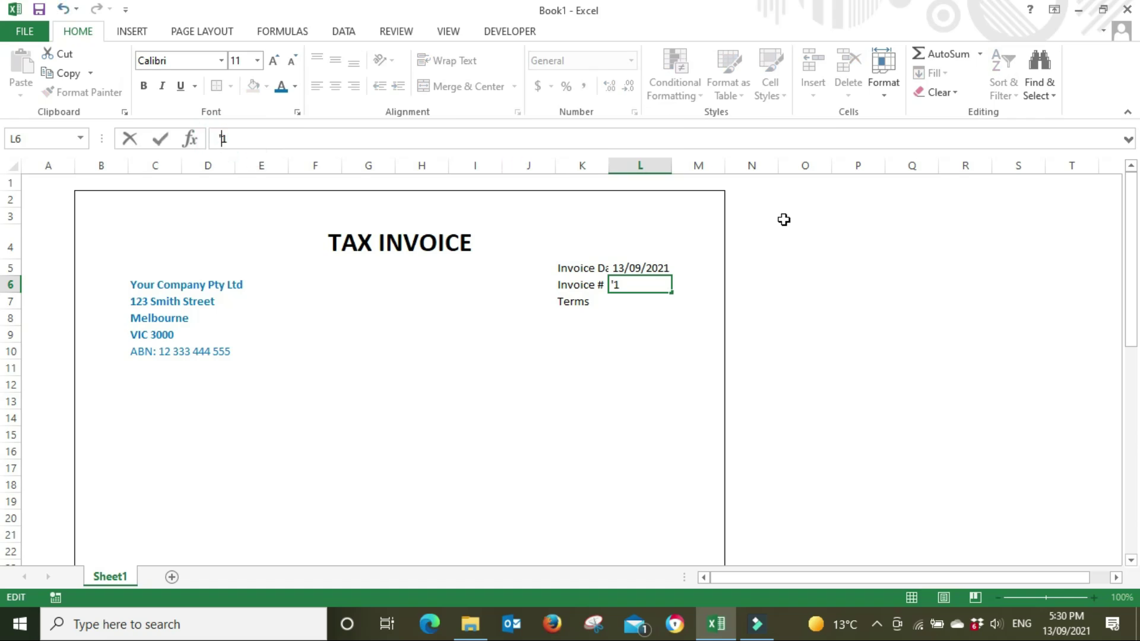
pyautogui.write('00')
pyautogui.press('Return')
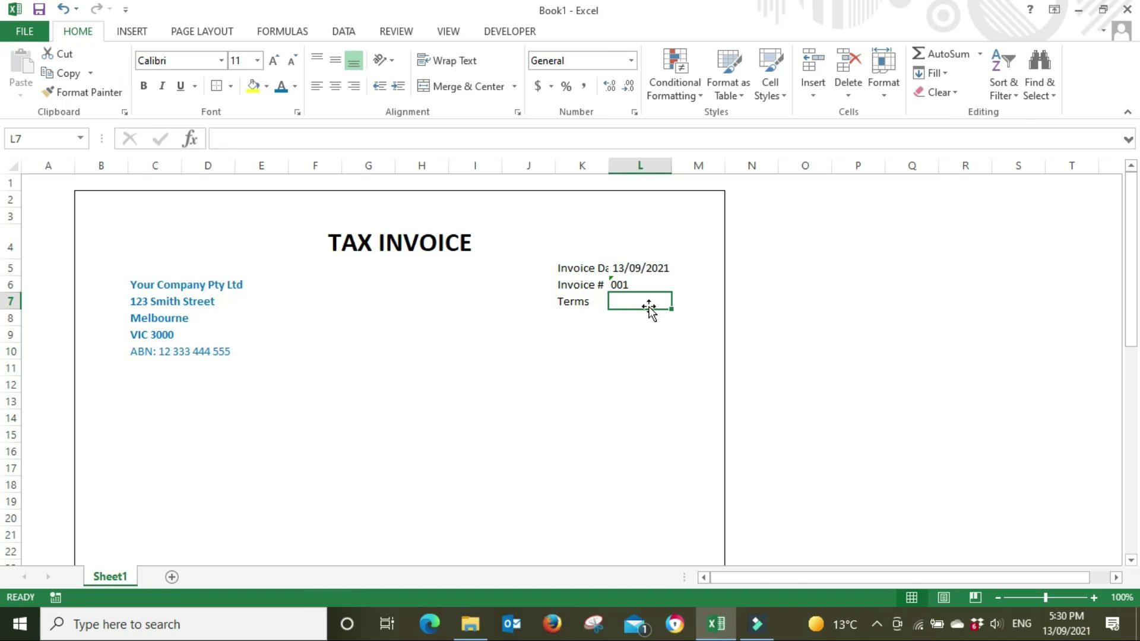
pyautogui.write('14 Days')
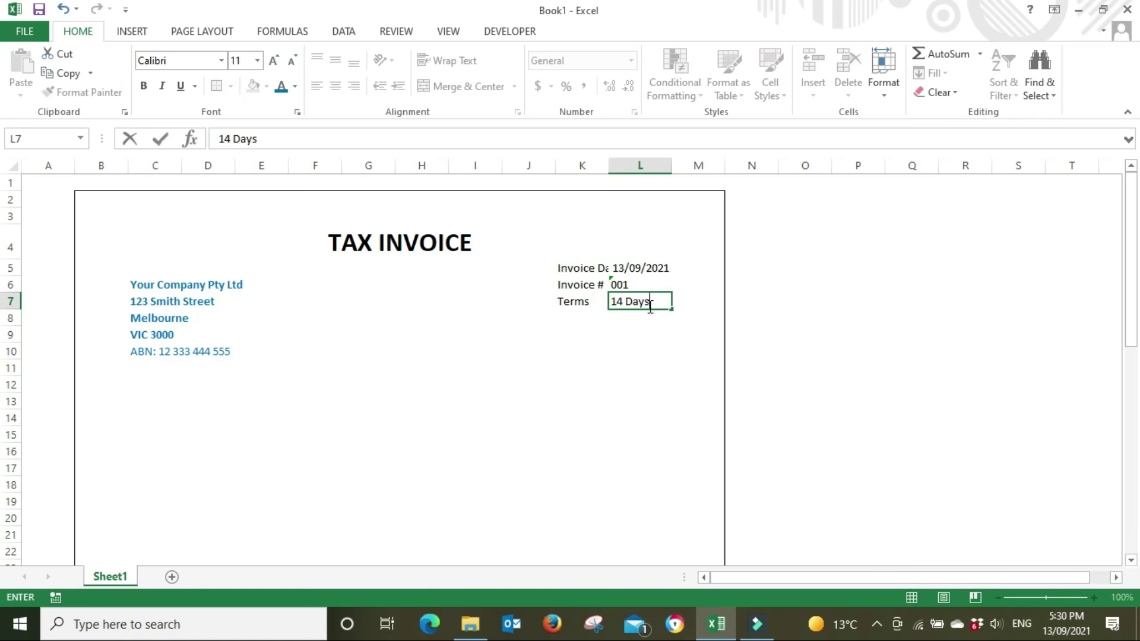
pyautogui.press('Return')
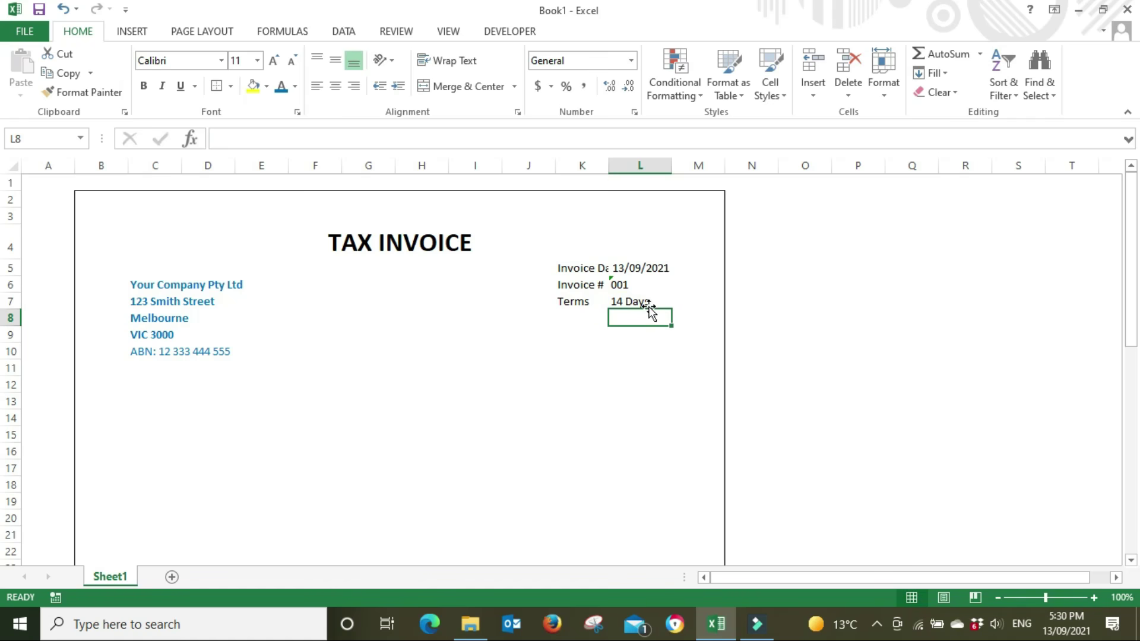
# Ignore the number-stored-as-text warning on the invoice number cell.
pyautogui.click(620, 283)
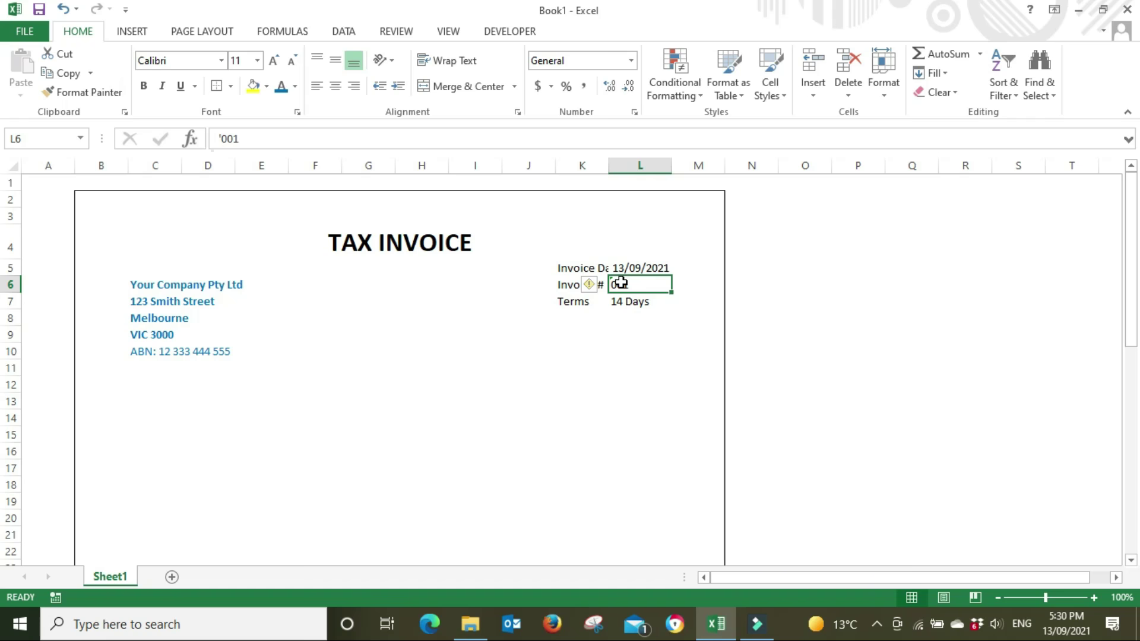
pyautogui.click(589, 285)
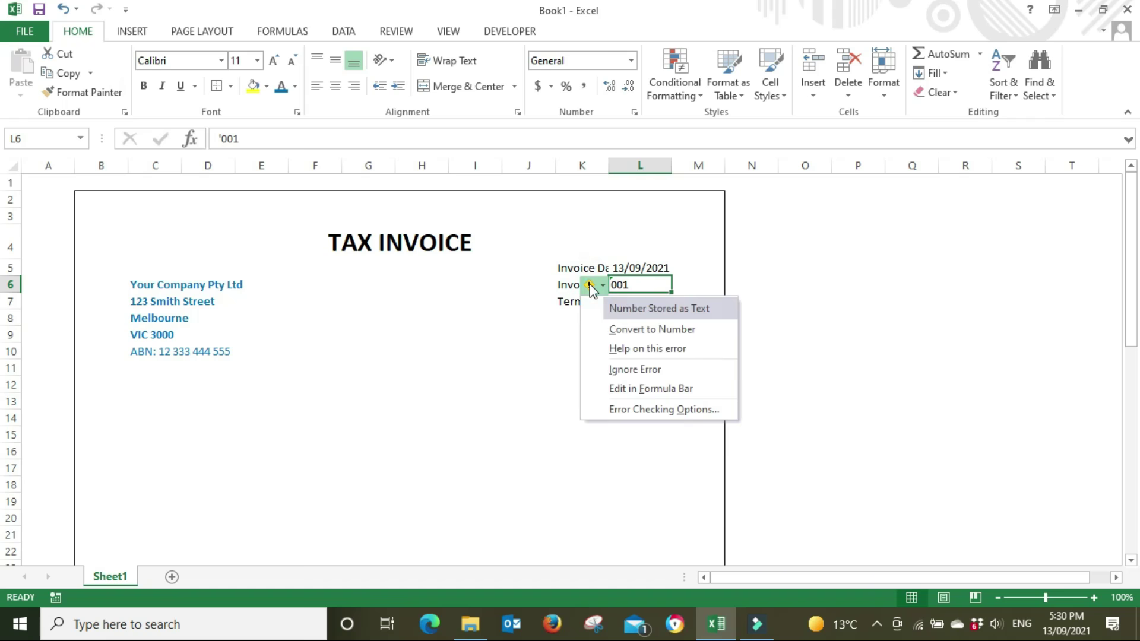
pyautogui.click(657, 375)
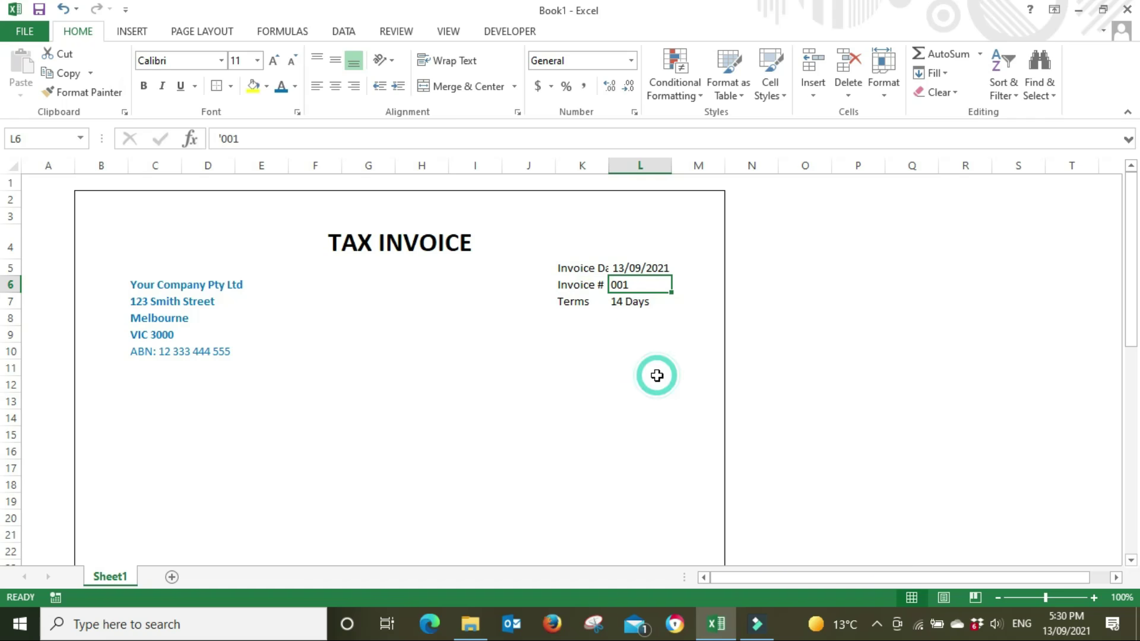
pyautogui.click(677, 416)
# Right-align the invoice detail values, narrow column J and widen column K.
pyautogui.moveTo(660, 270); pyautogui.dragTo(656, 299)
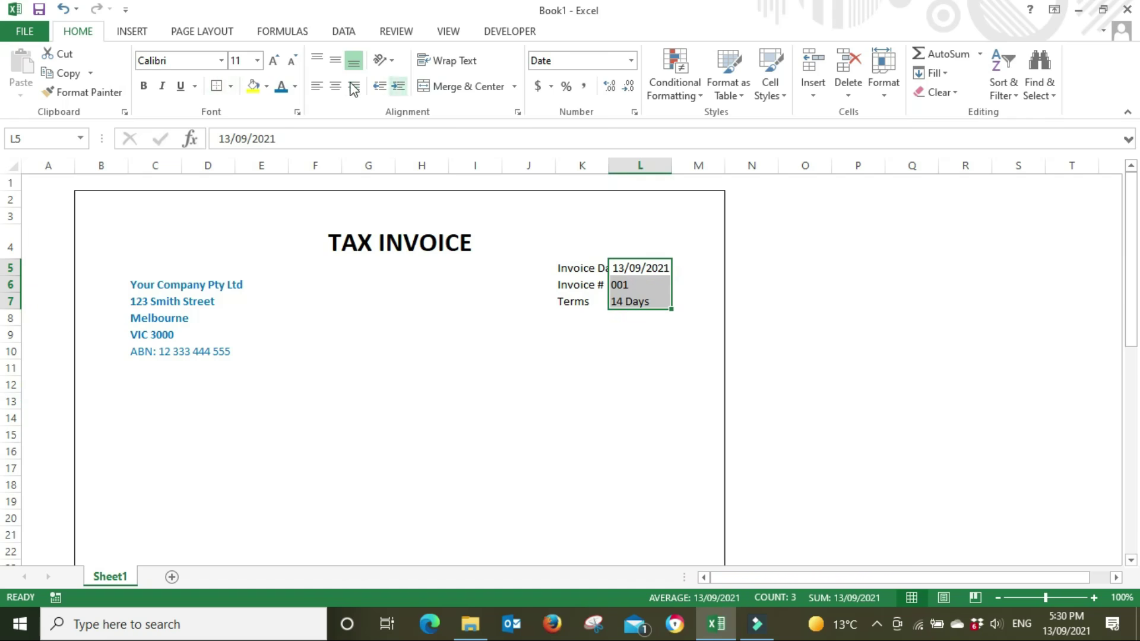
pyautogui.click(335, 86)
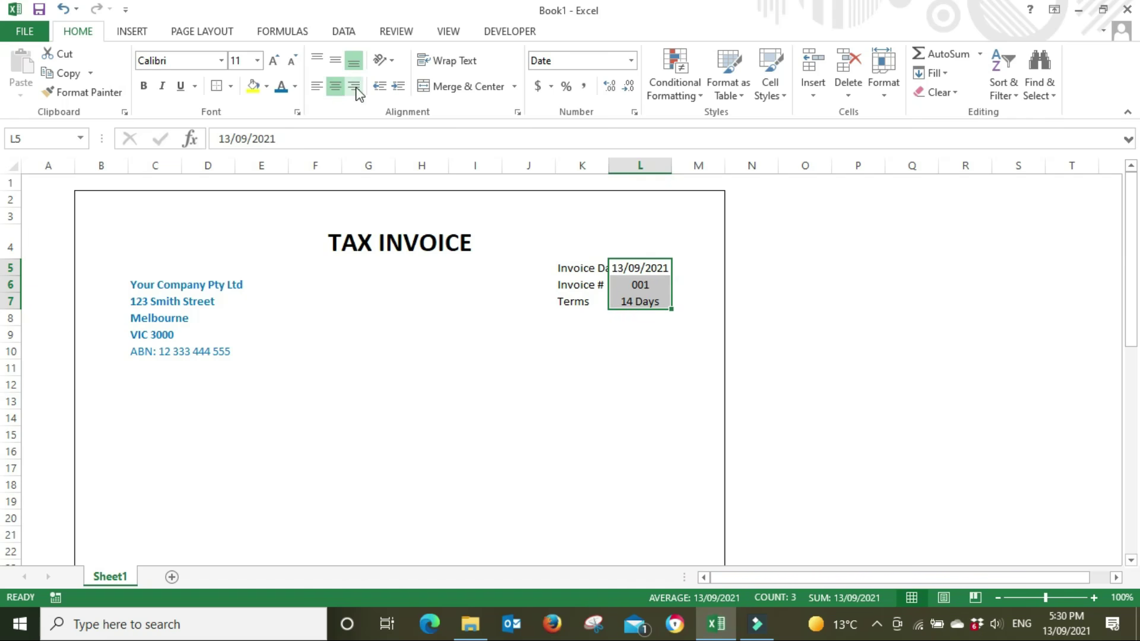
pyautogui.click(354, 87)
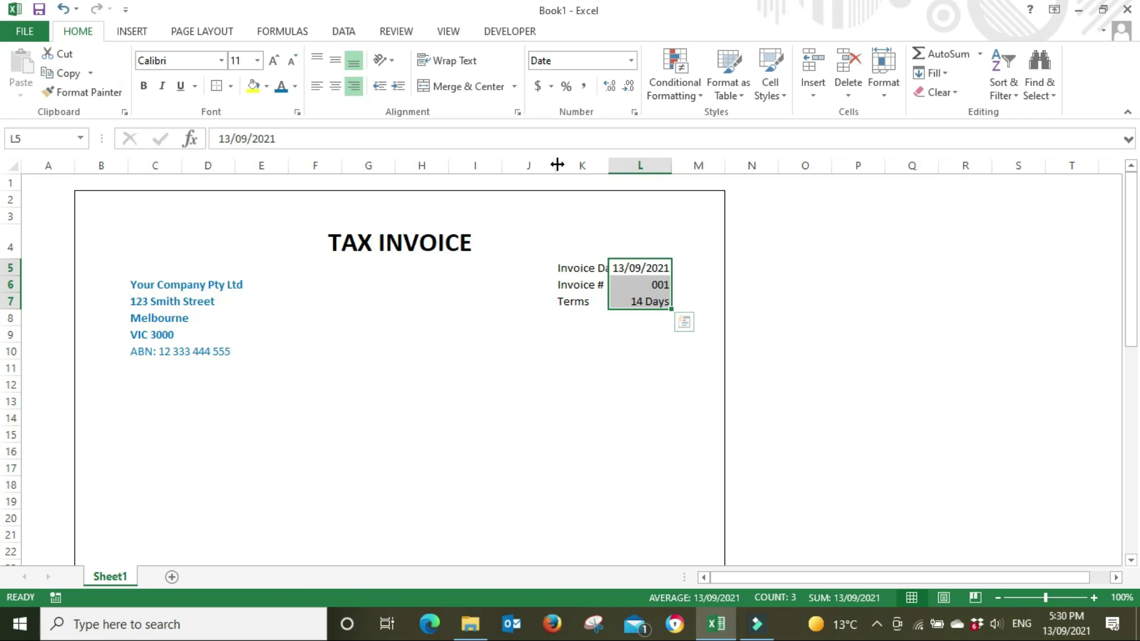
pyautogui.moveTo(556, 164); pyautogui.dragTo(623, 165)
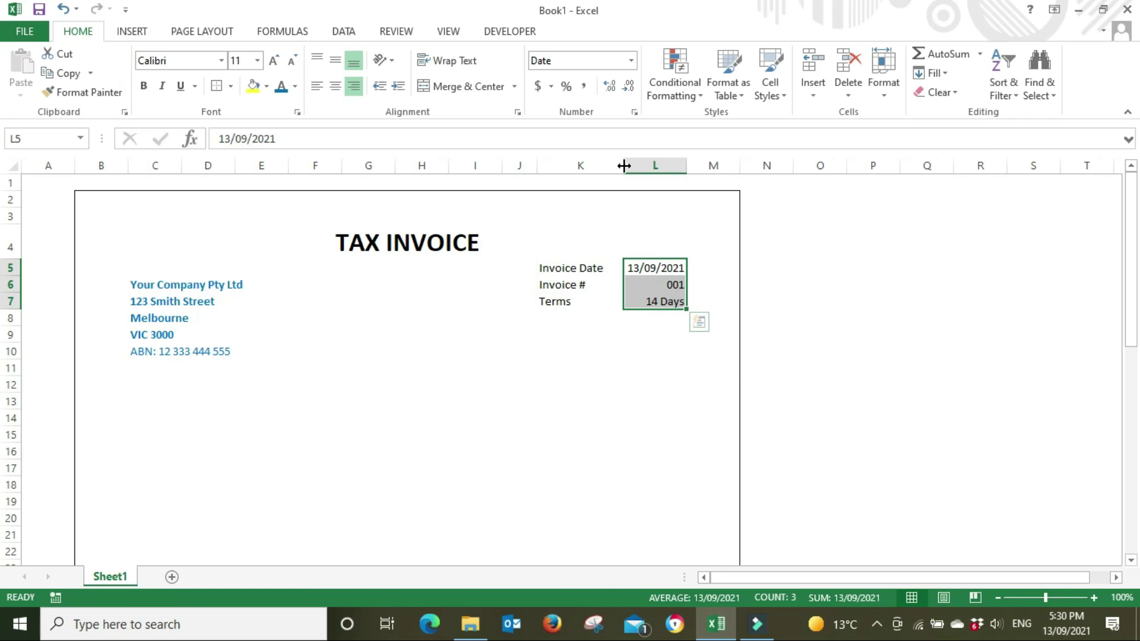
pyautogui.click(879, 317)
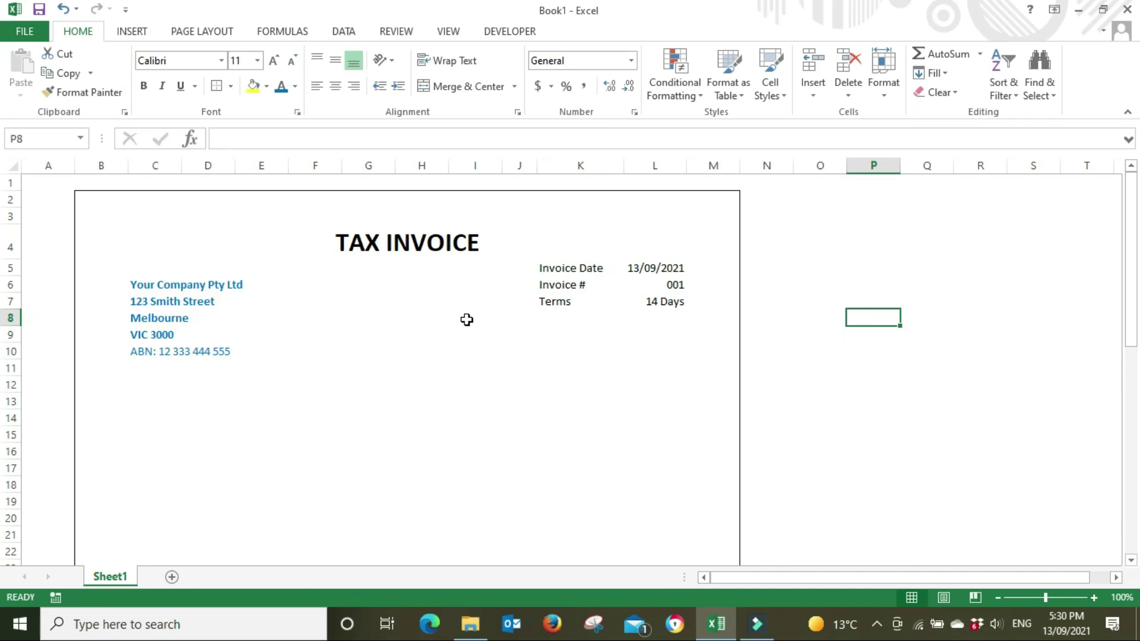
# Move the invoice details block down one row to K6:L8, level with the company name.
pyautogui.moveTo(150, 272); pyautogui.dragTo(666, 300)
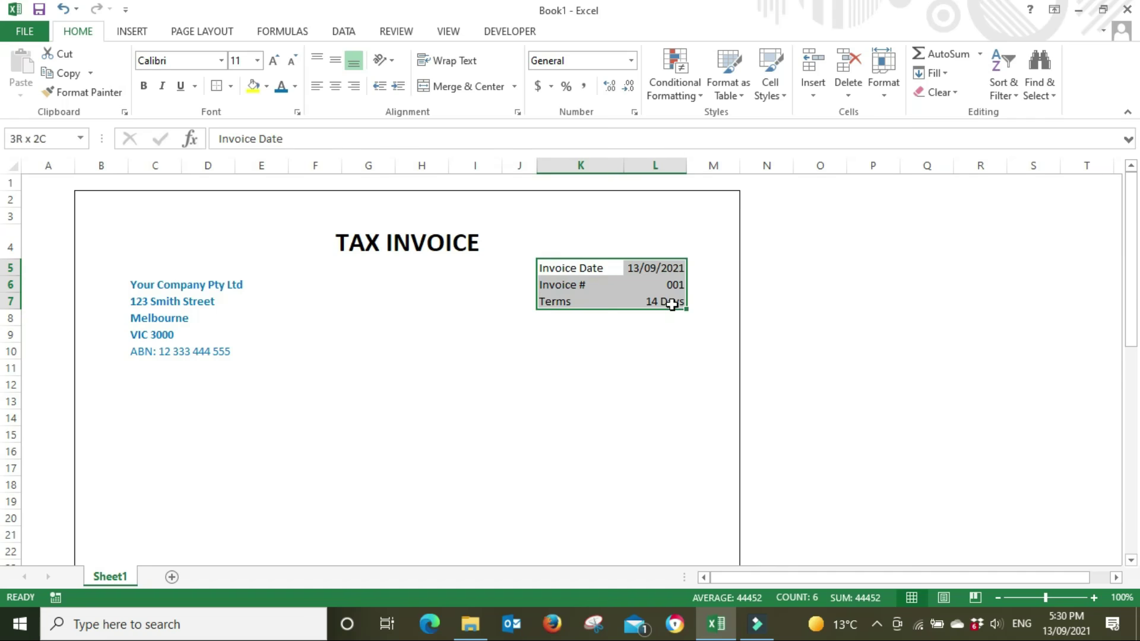
pyautogui.hotkey('ctrl', 'c')
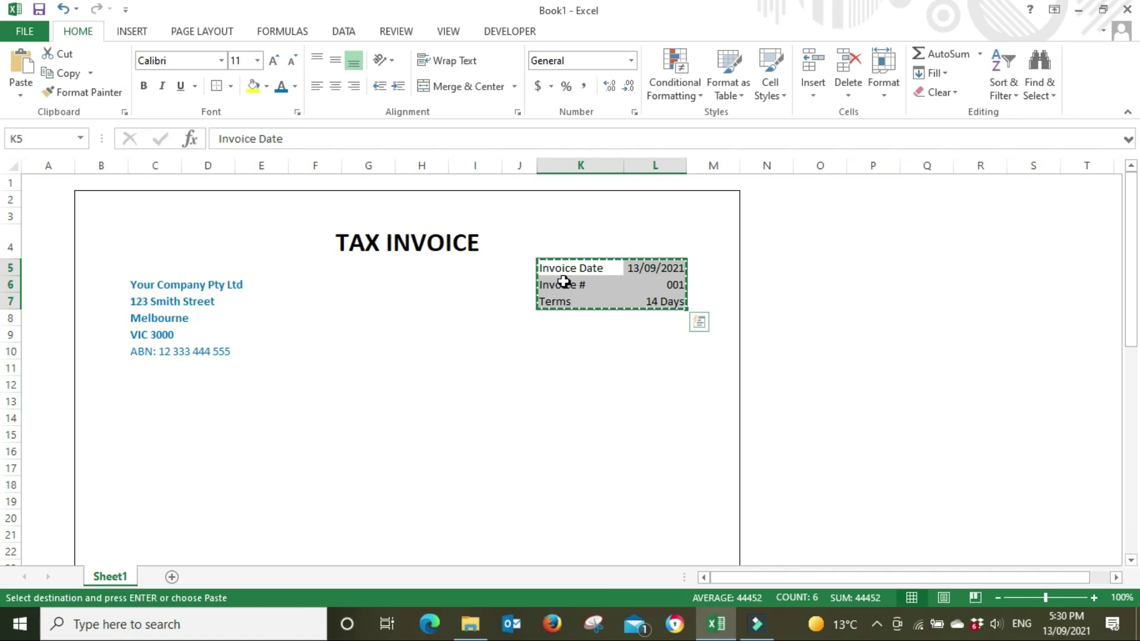
pyautogui.click(565, 290)
pyautogui.hotkey('ctrl', 'v')
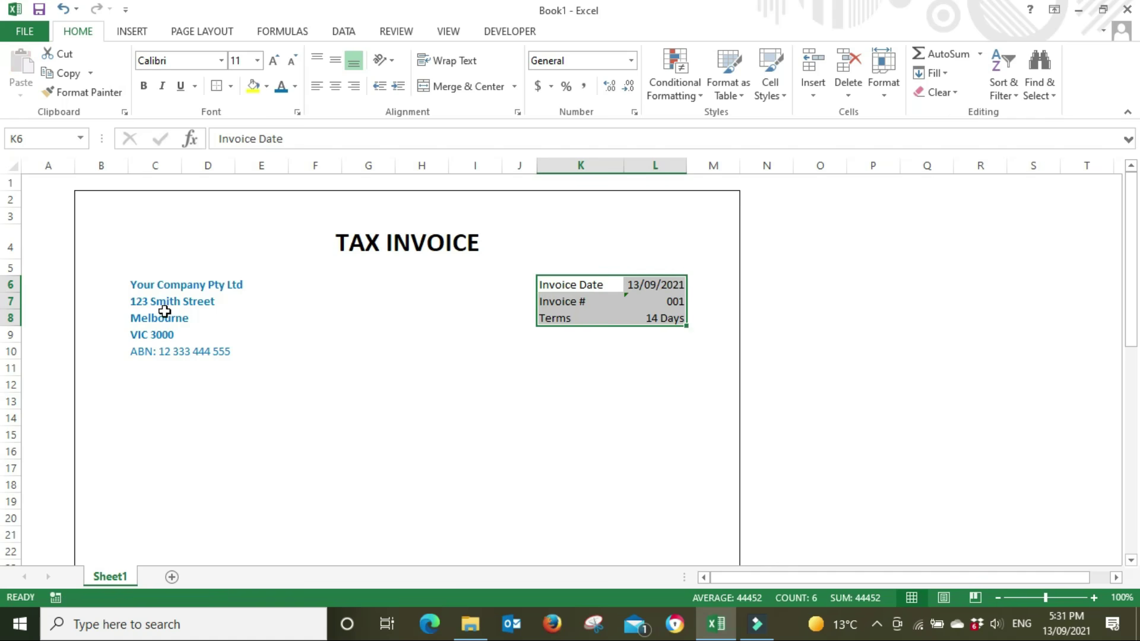
pyautogui.moveTo(143, 285); pyautogui.dragTo(636, 285)
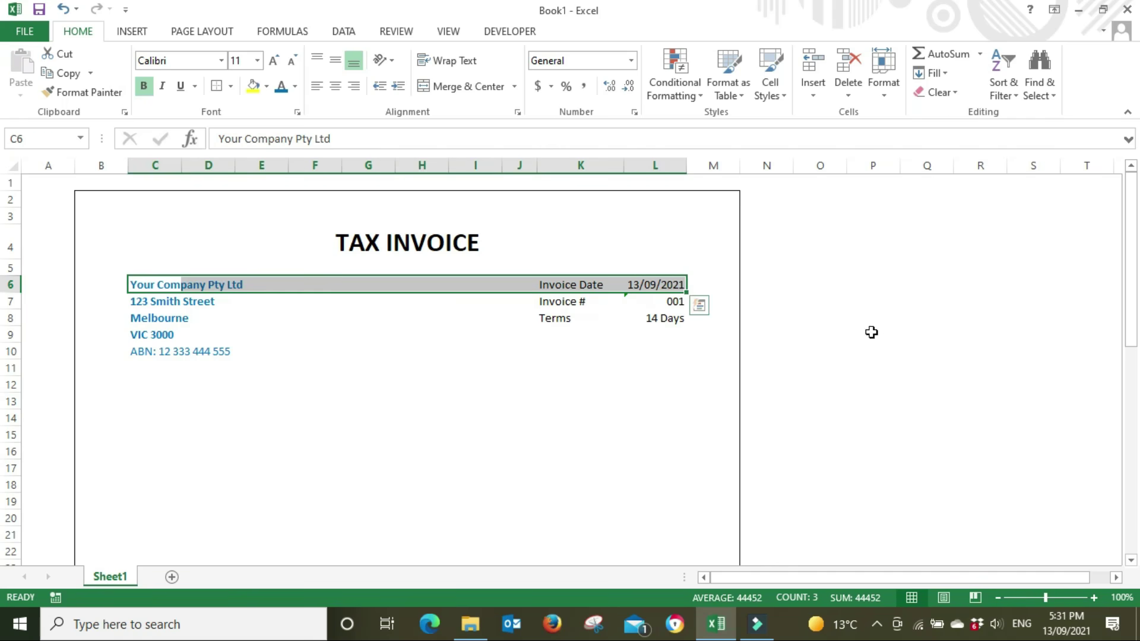
pyautogui.click(892, 334)
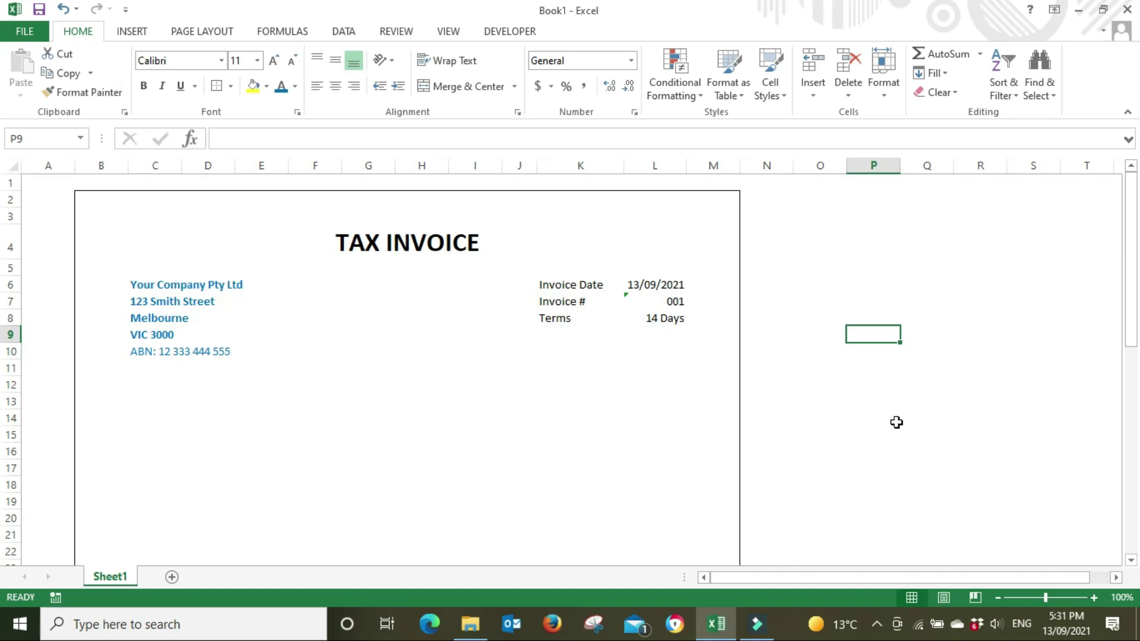
# Enter a bold 'Invoice To:' heading in C16.
pyautogui.click(137, 427)
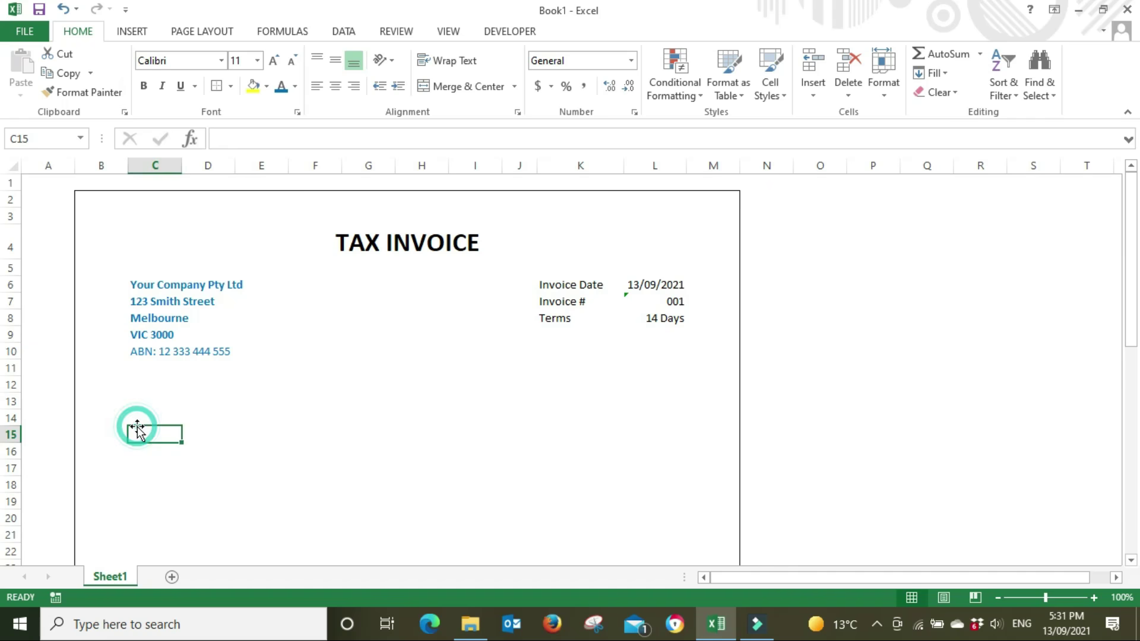
pyautogui.click(133, 448)
pyautogui.write('Invoice To:')
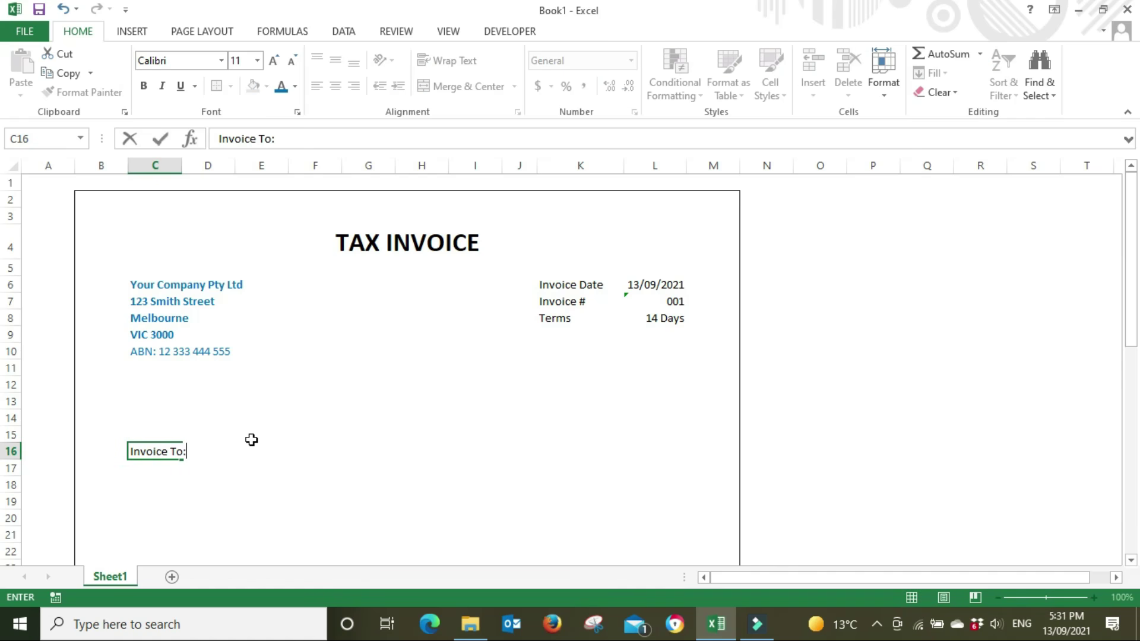
pyautogui.press('Return')
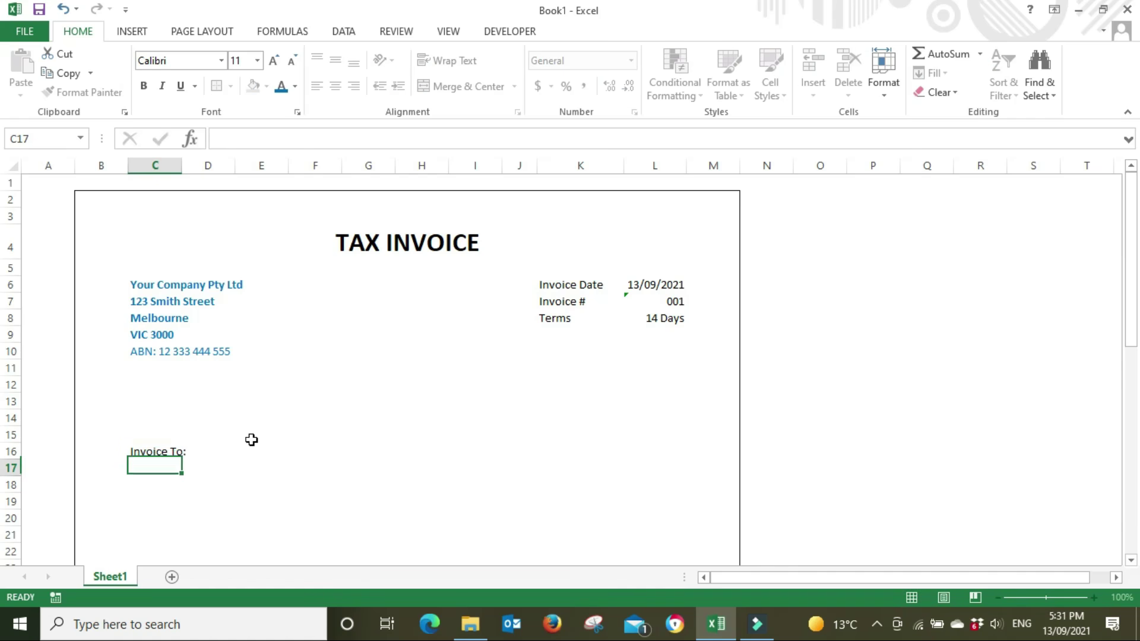
pyautogui.click(158, 448)
pyautogui.hotkey('ctrl', 'b')
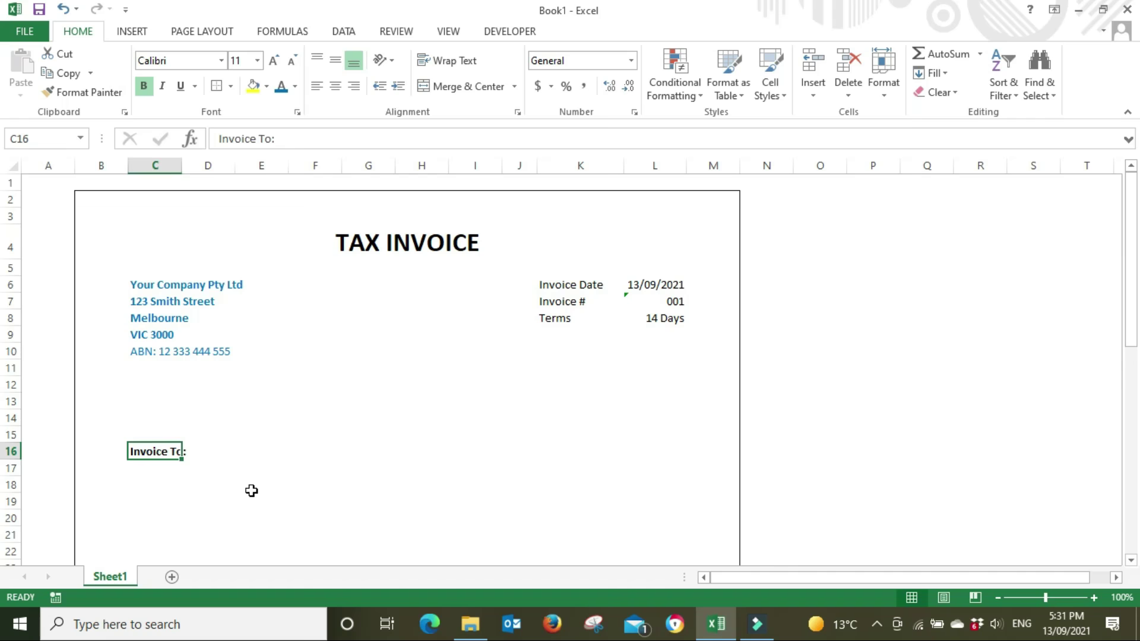
pyautogui.click(251, 491)
# Add 'Your Customer' in C17 and 'Customers Address' in C18.
pyautogui.click(148, 467)
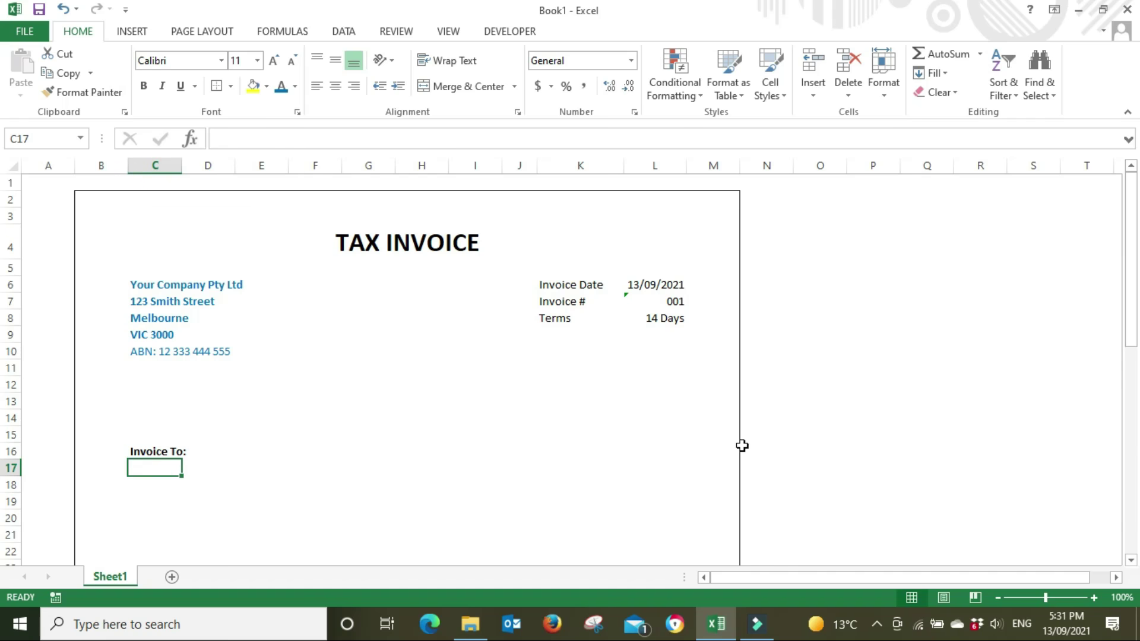
pyautogui.write('Your Customer')
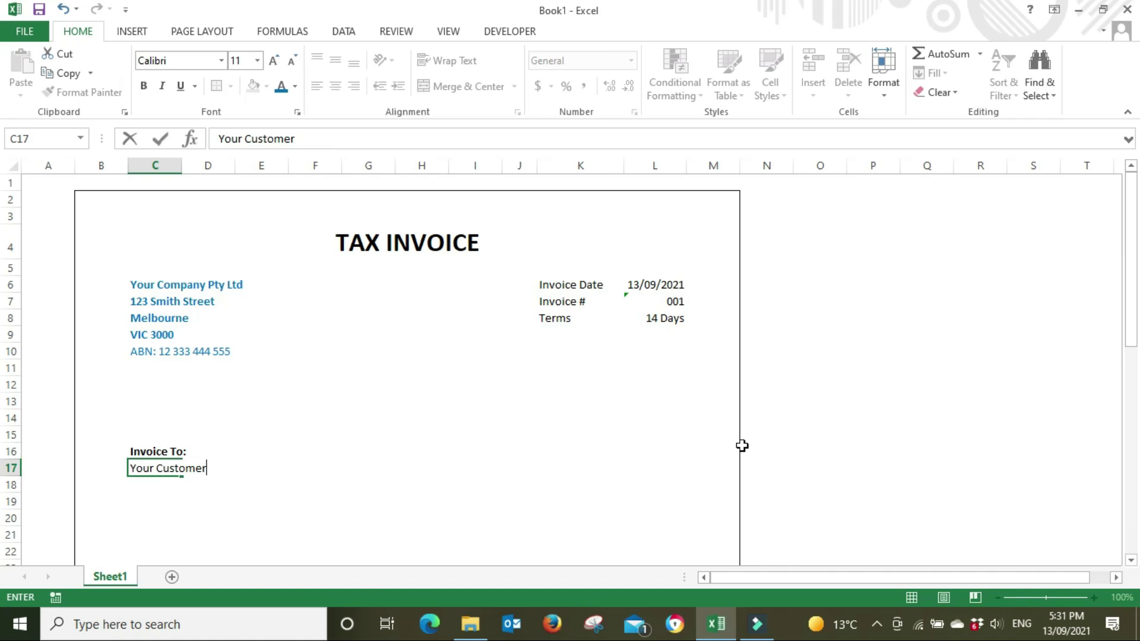
pyautogui.press('Return')
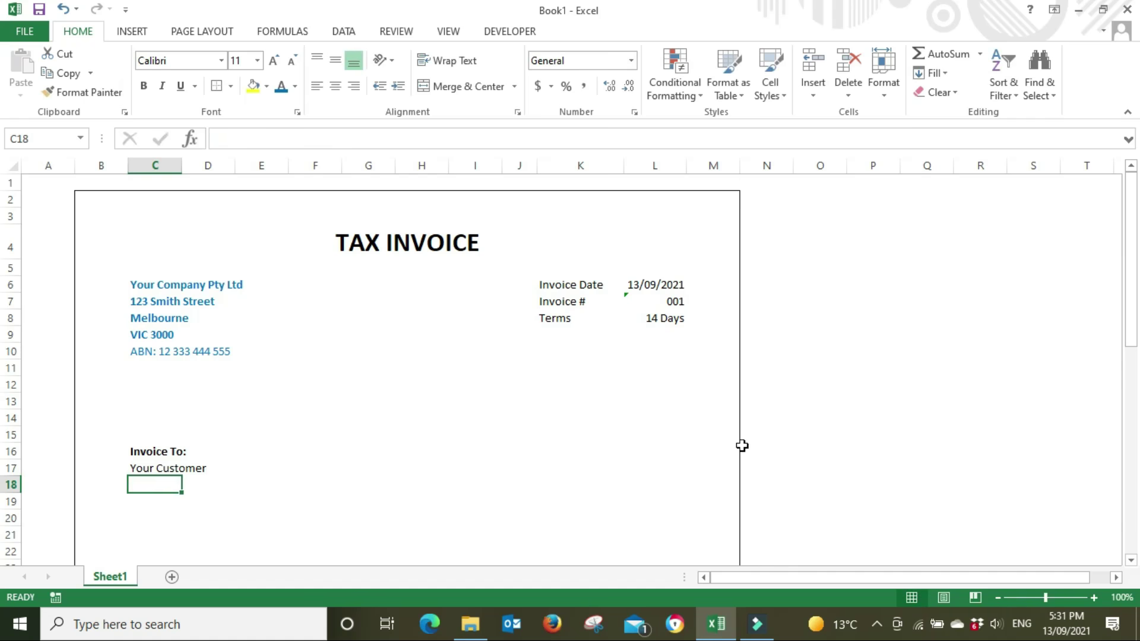
pyautogui.write('CUstomers ')
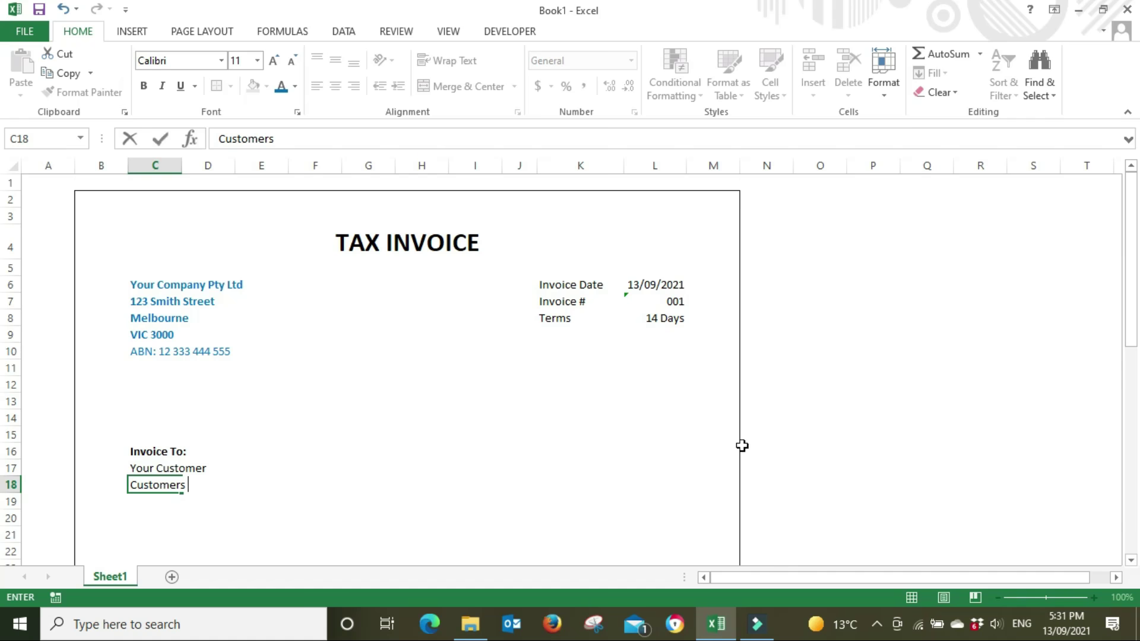
pyautogui.write('Add')
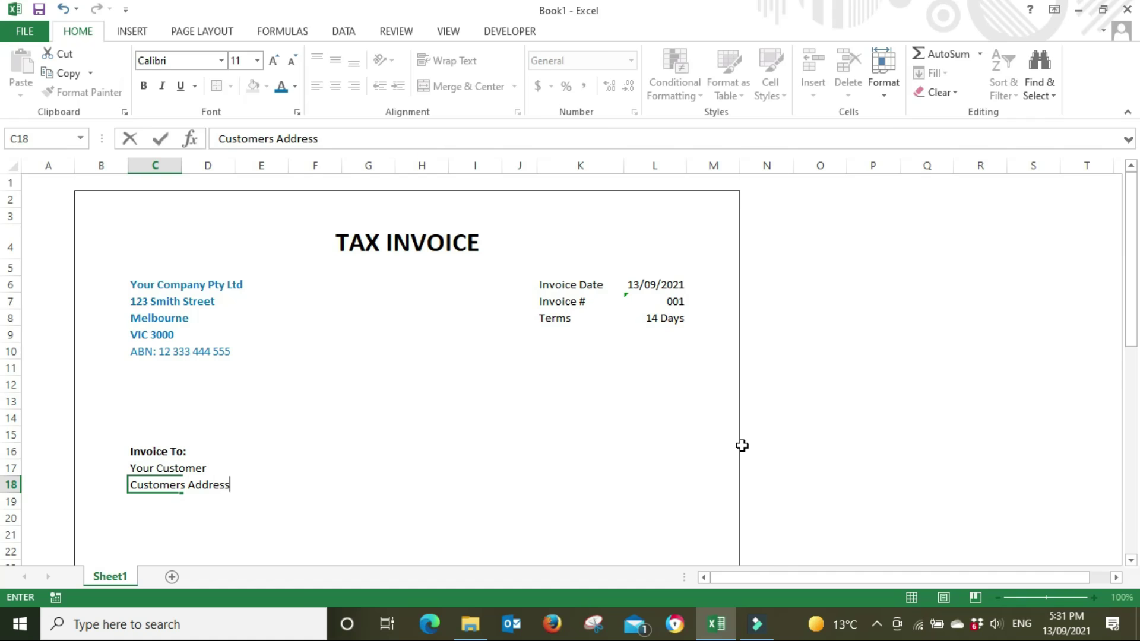
pyautogui.write('ress')
pyautogui.press('Return')
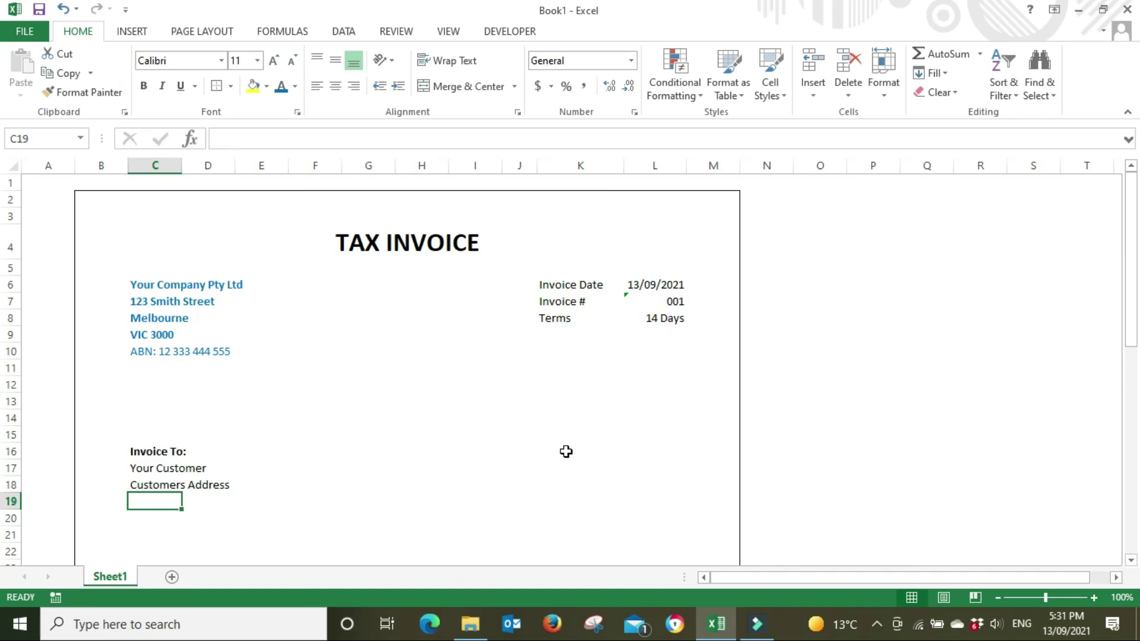
pyautogui.click(852, 451)
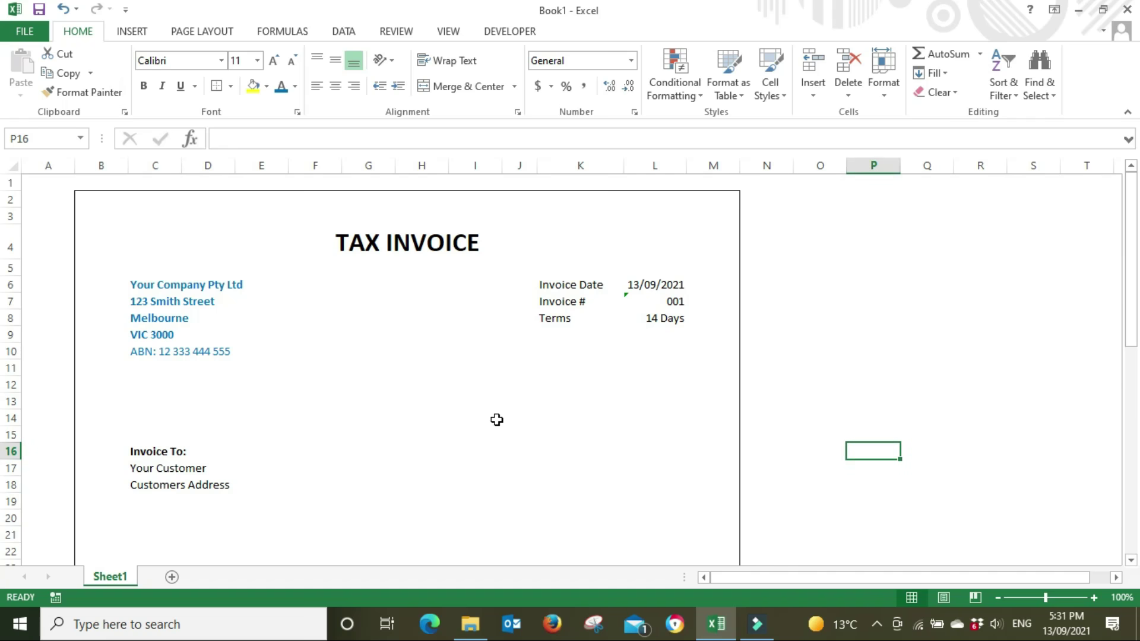
# Put an outside border around the header row C20:L20.
pyautogui.scroll(-2, 497, 420)
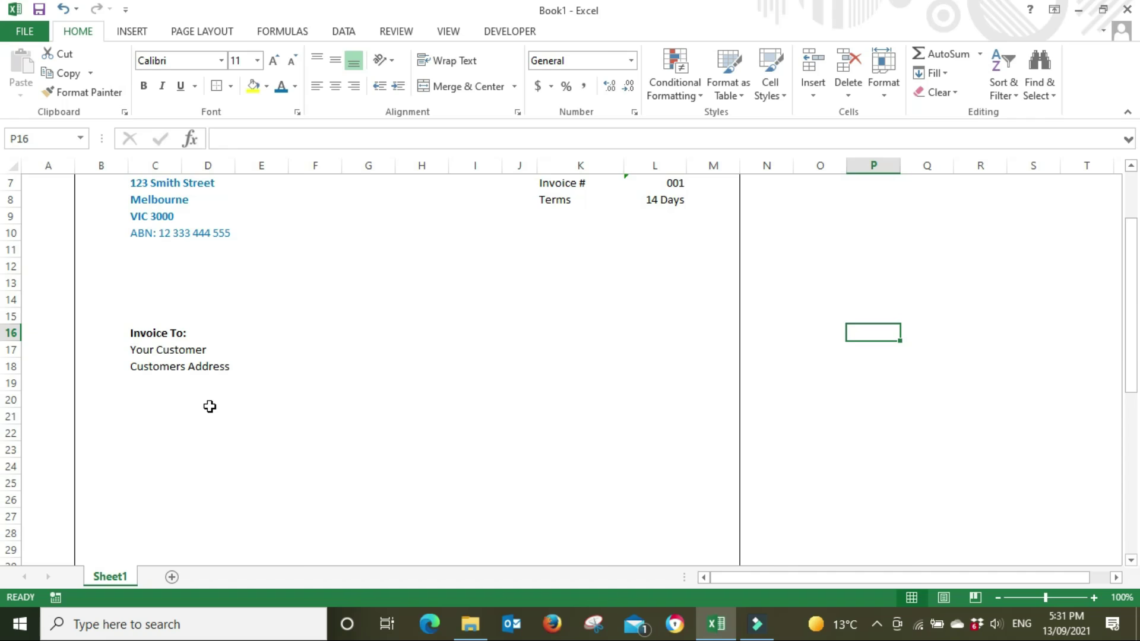
pyautogui.moveTo(145, 406); pyautogui.dragTo(676, 400)
pyautogui.click(217, 87)
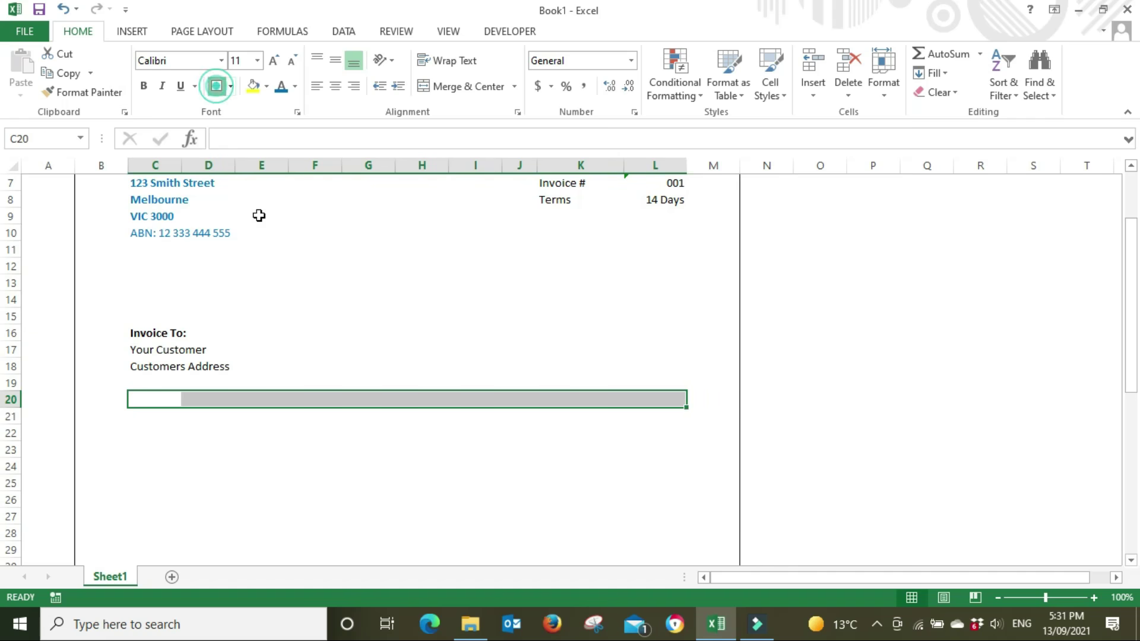
pyautogui.click(311, 493)
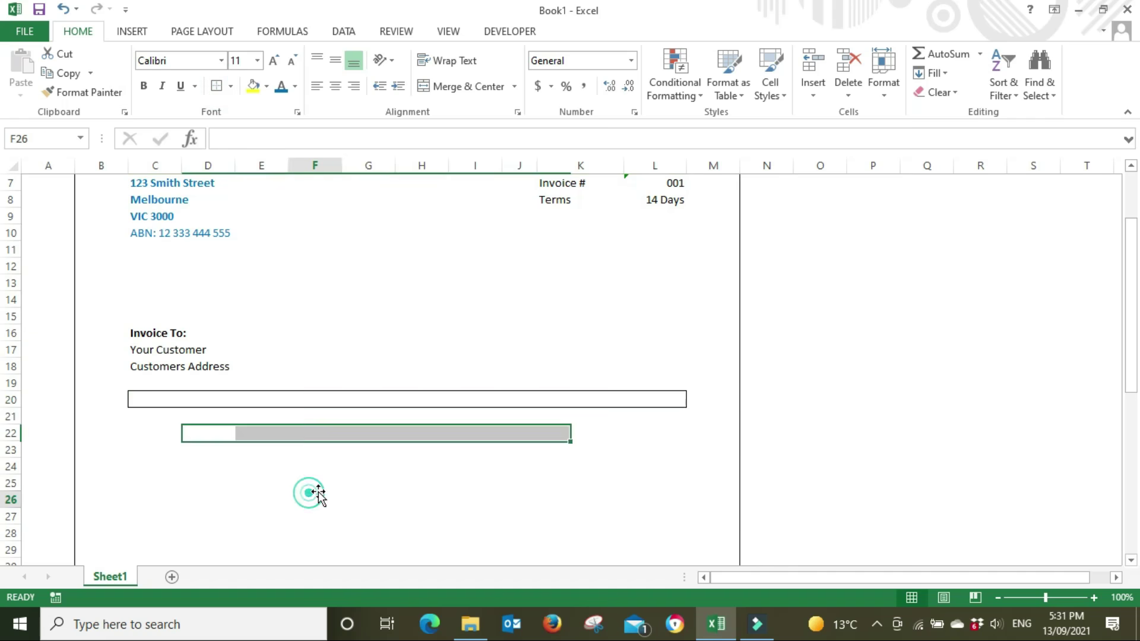
# Type headings Description in C20, then Amount, GST, Item Amount and Quantity in L20 to I20.
pyautogui.click(156, 398)
pyautogui.write('Desc')
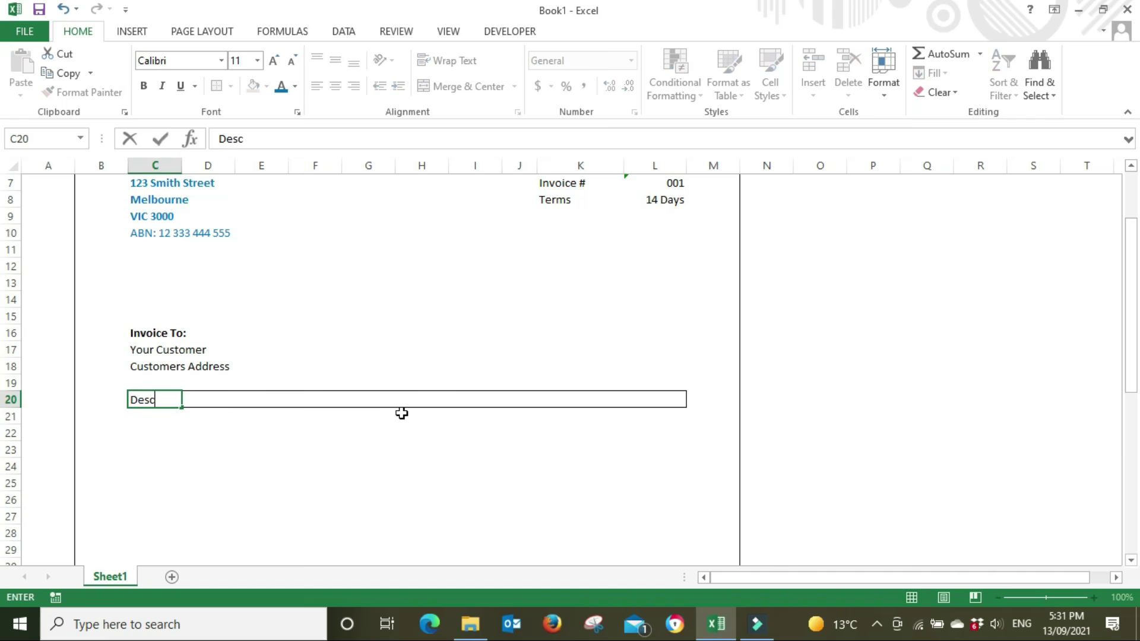
pyautogui.write('ription')
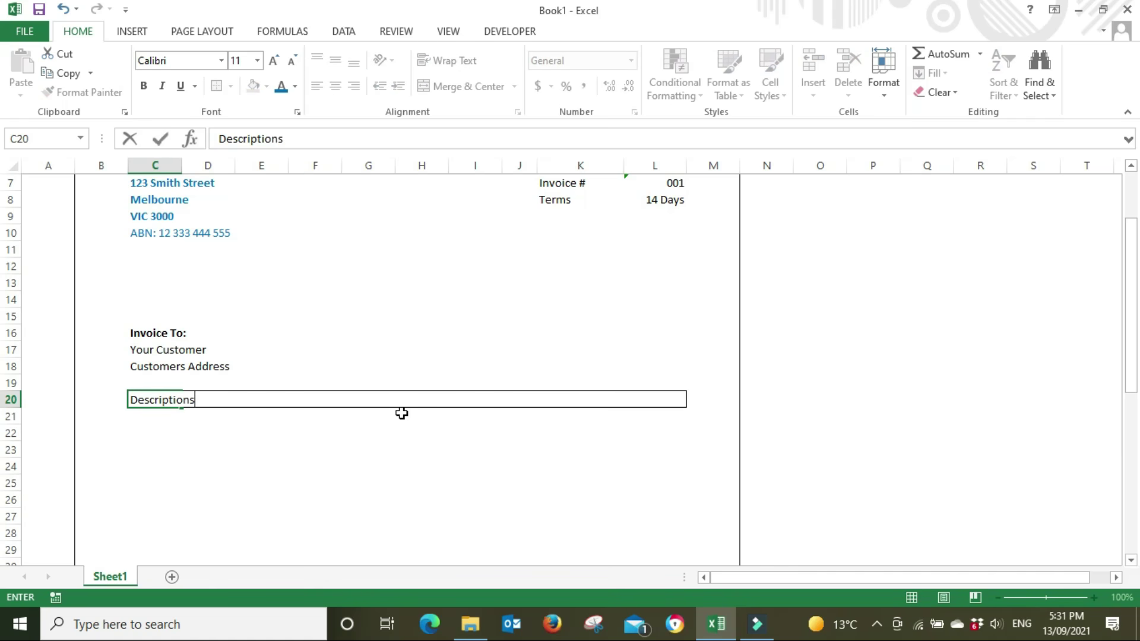
pyautogui.press('Tab')
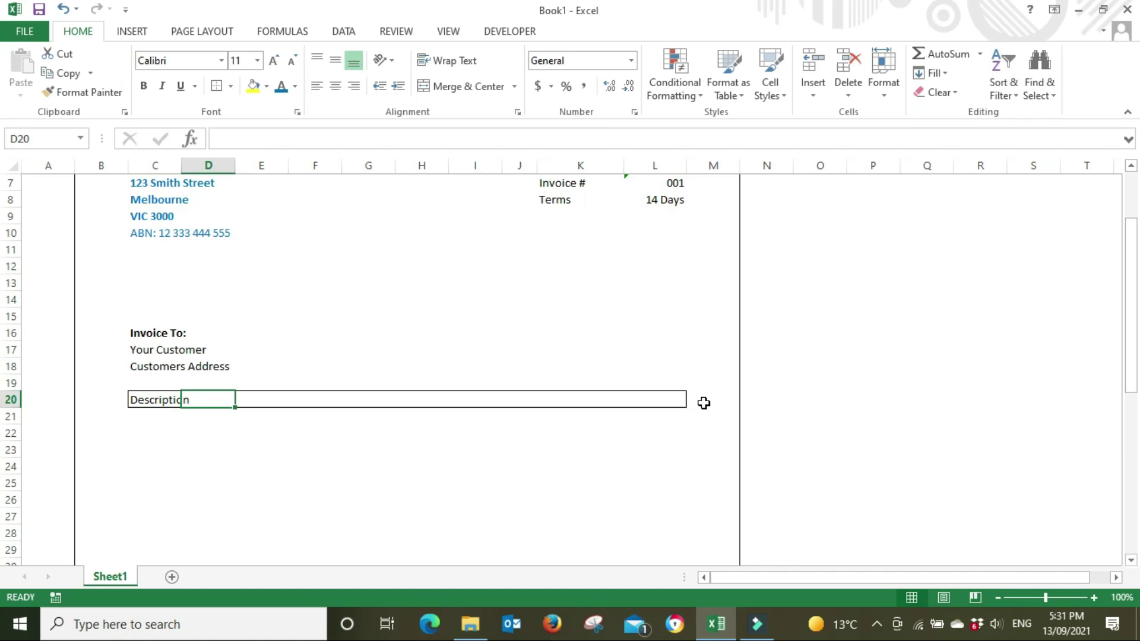
pyautogui.click(651, 396)
pyautogui.write('Amouny')
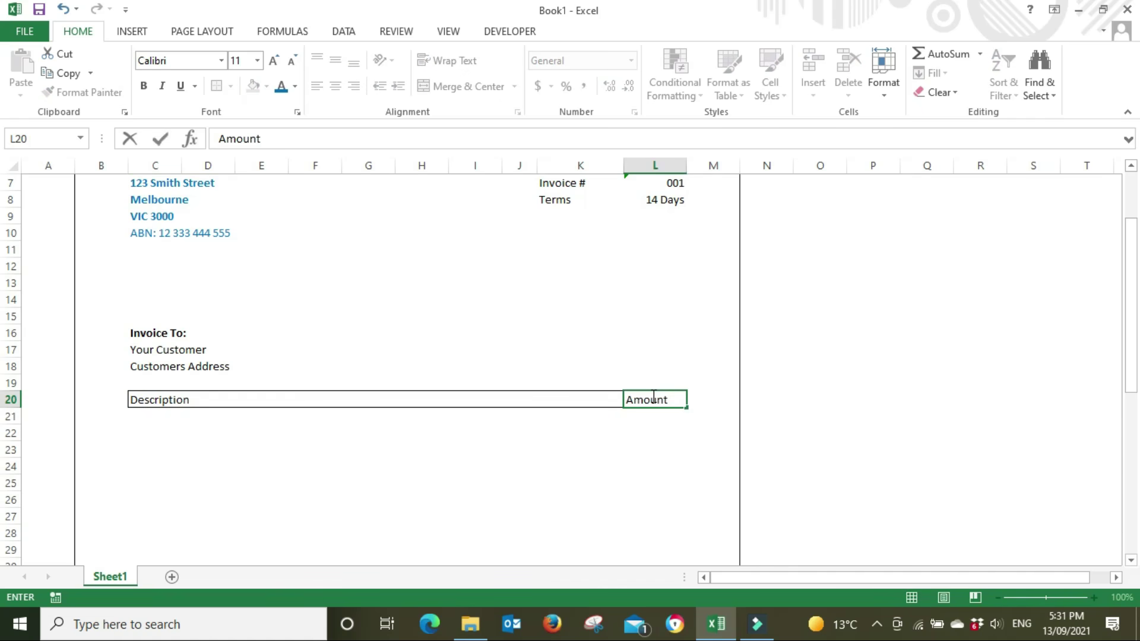
pyautogui.press('Left')
pyautogui.write('GST')
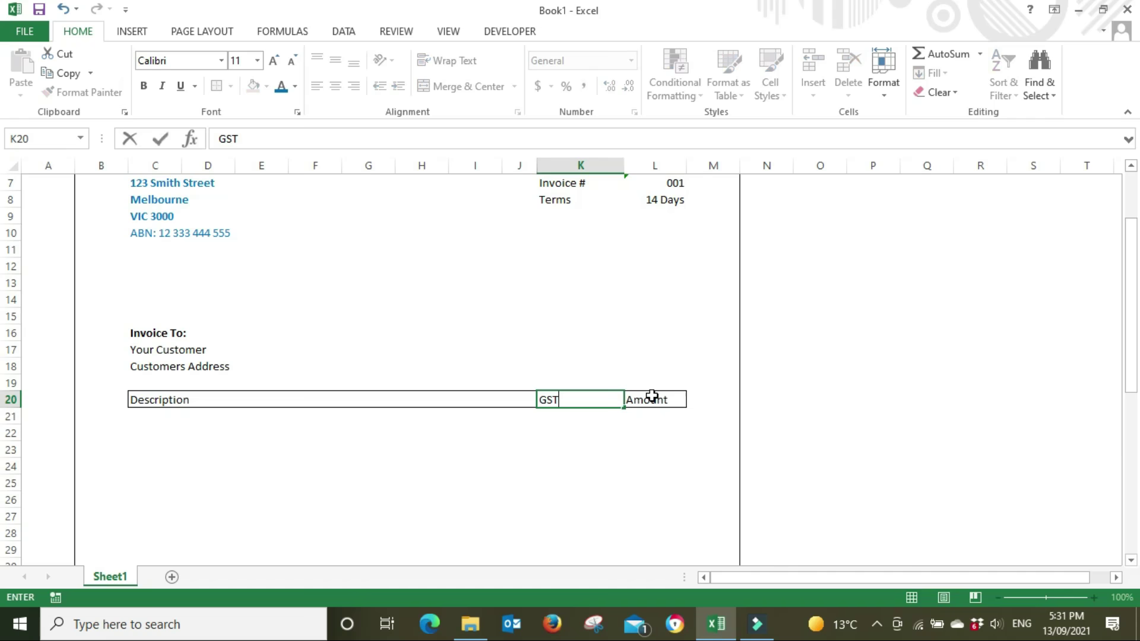
pyautogui.press('Left')
pyautogui.write('It')
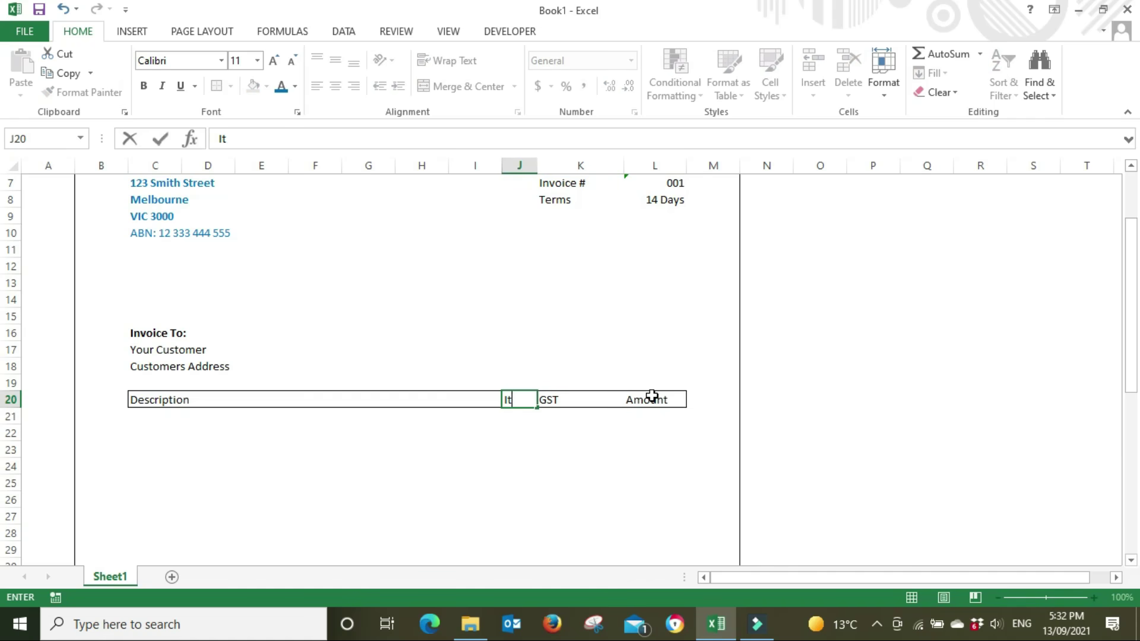
pyautogui.write('em Amount')
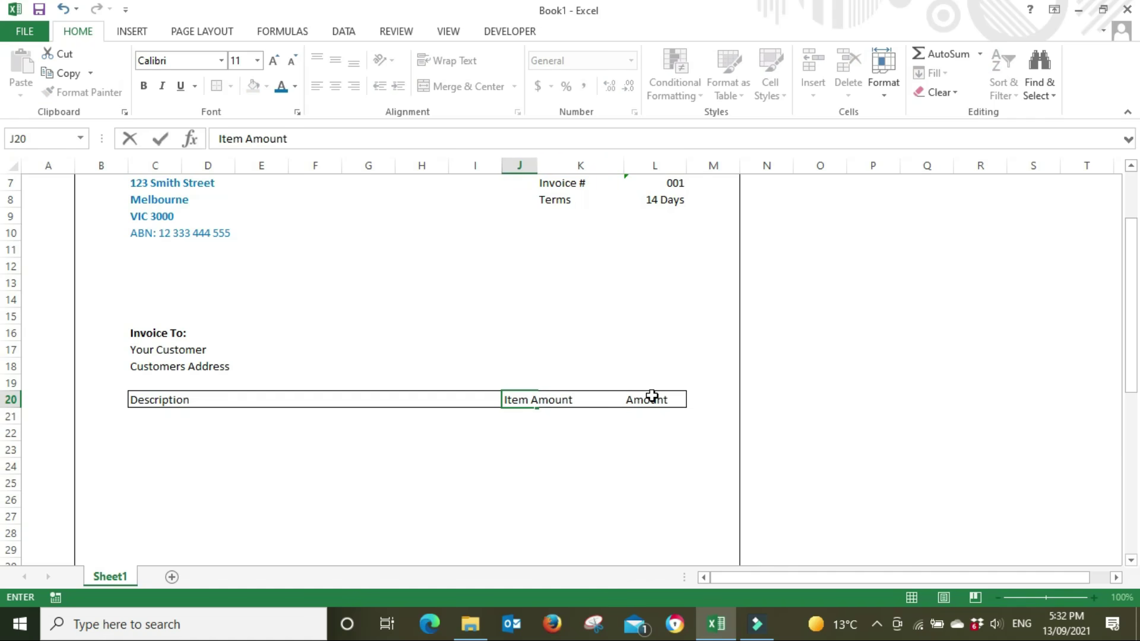
pyautogui.press('Left')
pyautogui.write('Qua')
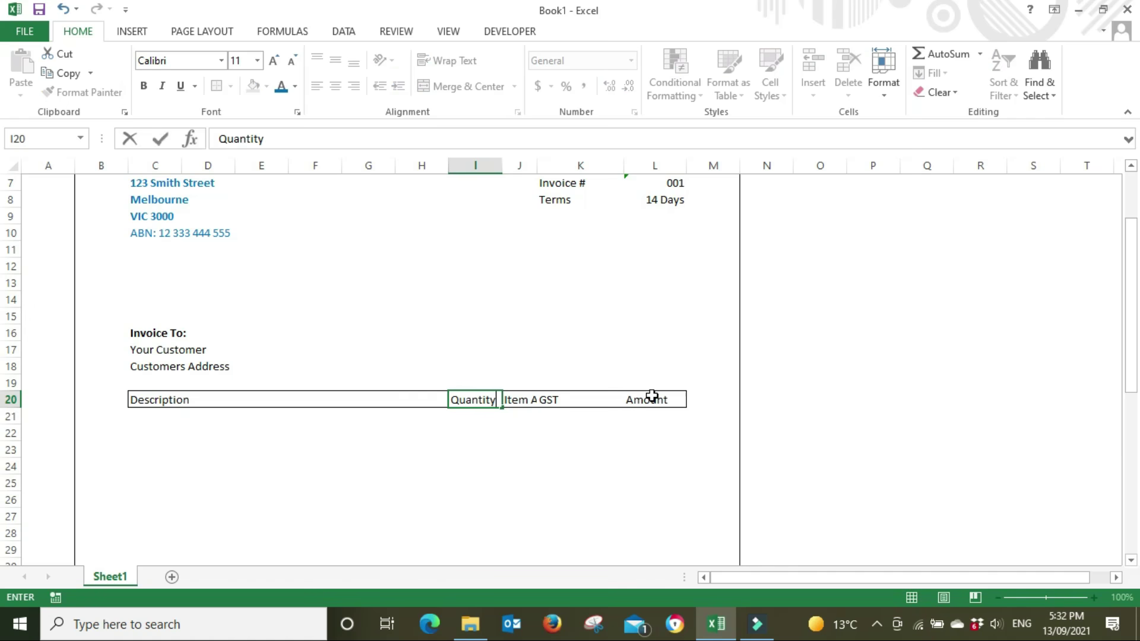
pyautogui.press('Return')
# Check the headings and re-enter GST in K20.
pyautogui.click(598, 395)
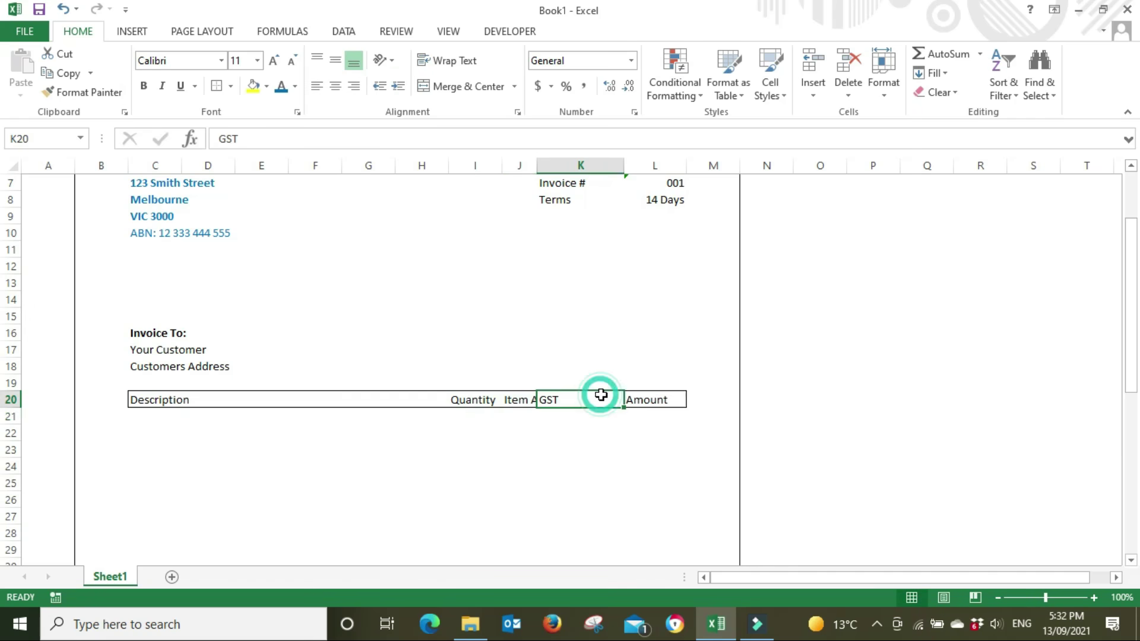
pyautogui.click(520, 400)
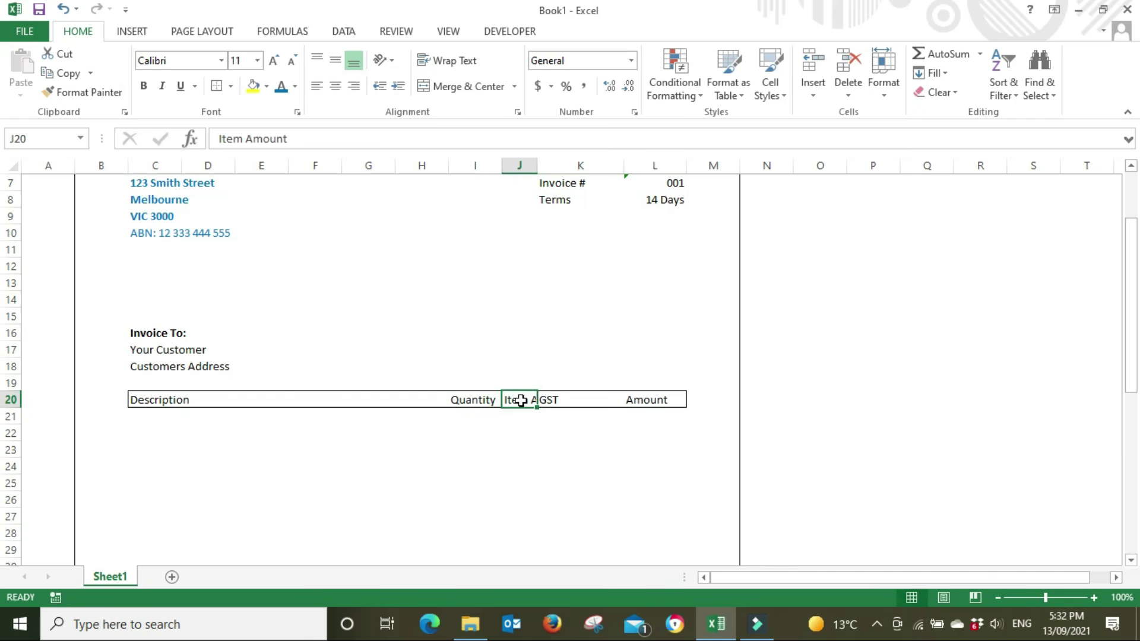
pyautogui.click(592, 400)
pyautogui.write('GST')
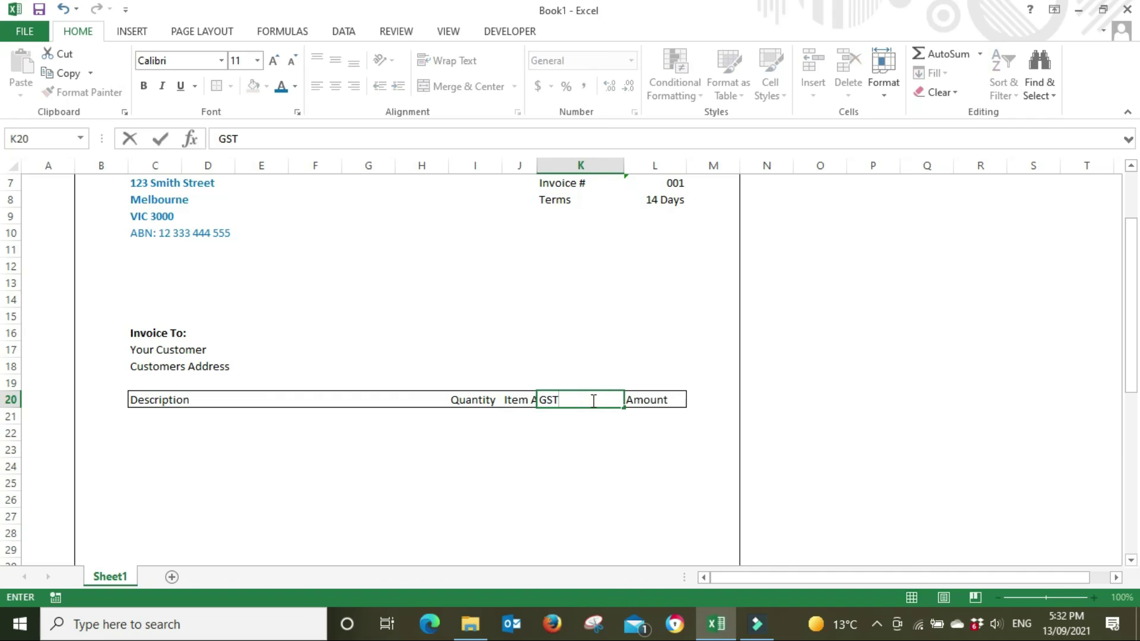
pyautogui.press('Return')
# Centre the Quantity–Amount headings in I20:L20 and resize columns so Item Amount fits.
pyautogui.click(591, 400)
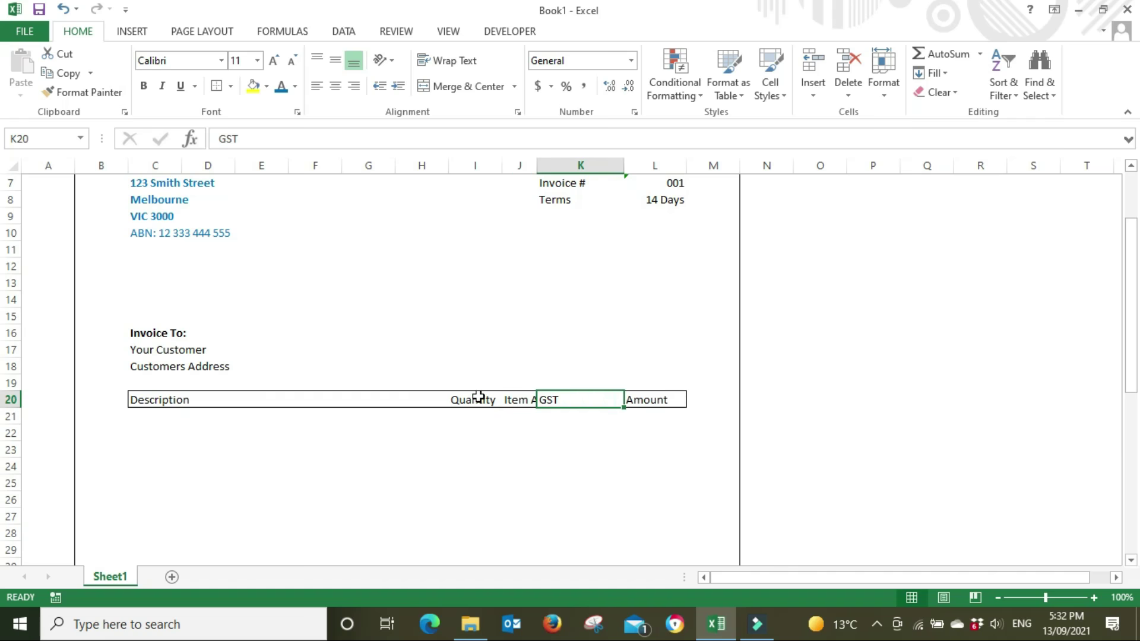
pyautogui.moveTo(474, 399); pyautogui.dragTo(659, 399)
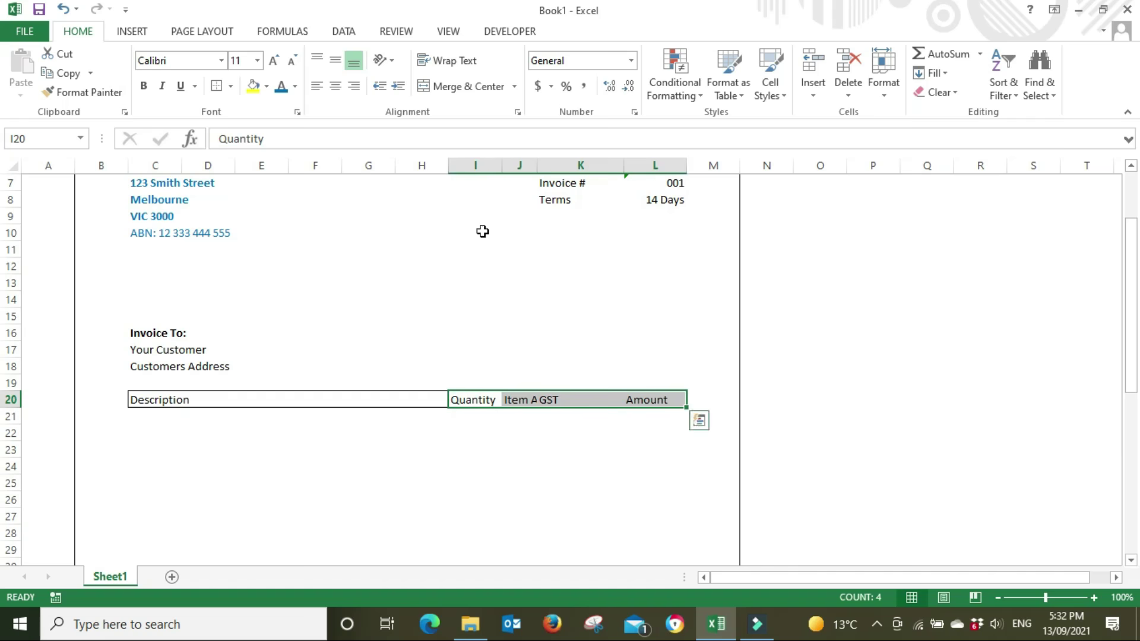
pyautogui.click(336, 89)
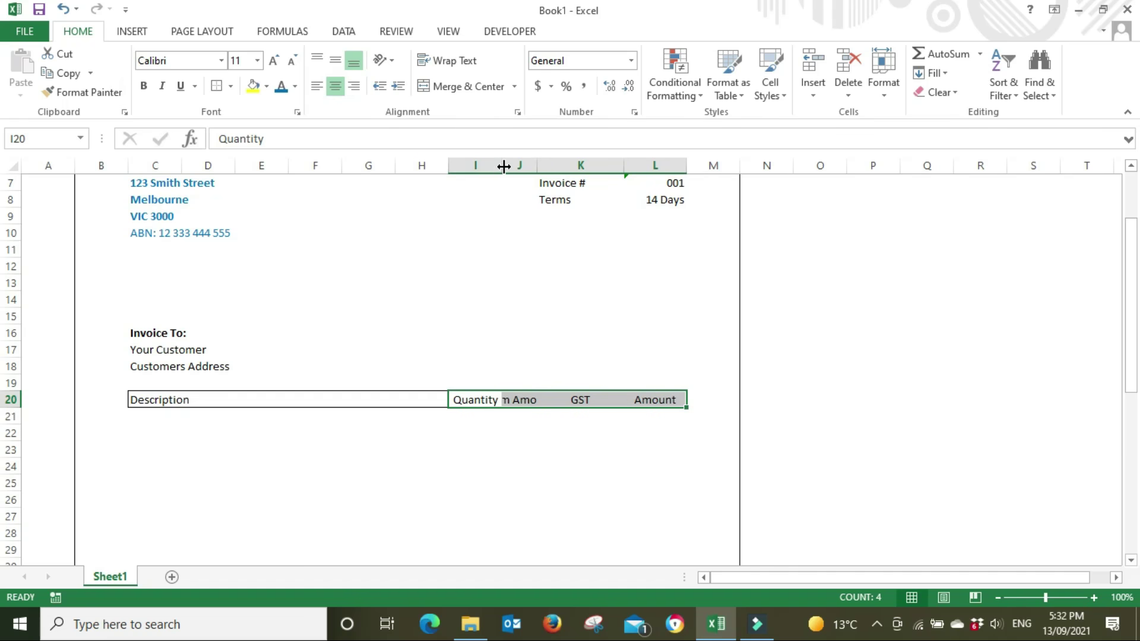
pyautogui.moveTo(503, 166); pyautogui.dragTo(598, 168)
pyautogui.doubleClick(598, 166)
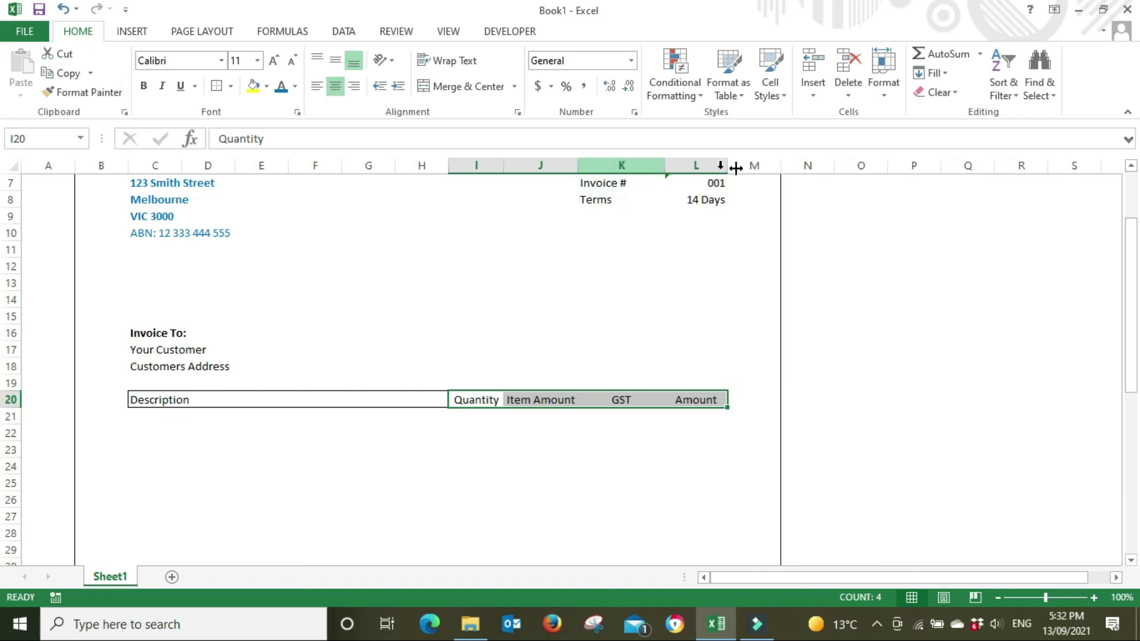
pyautogui.moveTo(665, 167); pyautogui.dragTo(648, 167)
# Ignore the number-stored-as-text error on invoice number 001 in L7.
pyautogui.scroll(2, 734, 303)
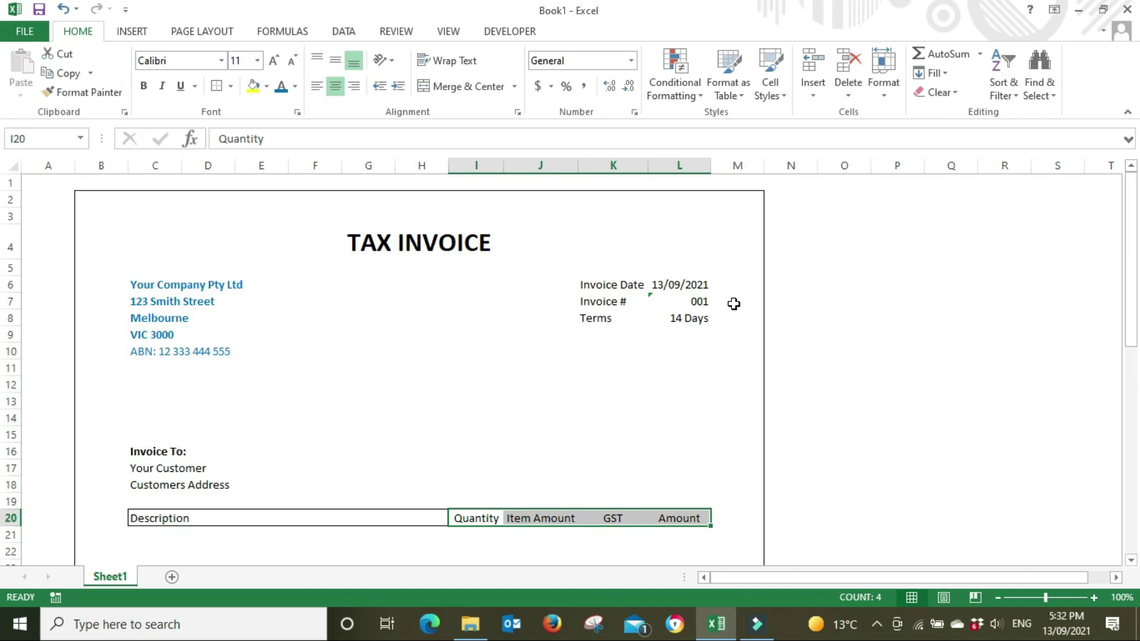
pyautogui.click(664, 299)
pyautogui.rightClick(664, 299)
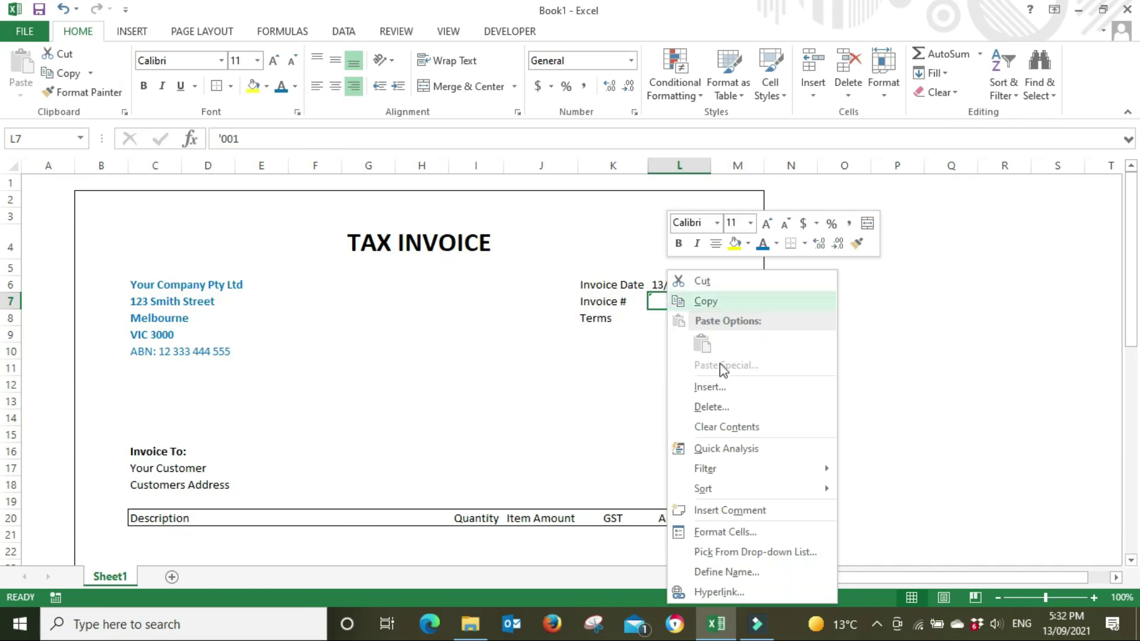
pyautogui.press('Escape')
pyautogui.click(629, 301)
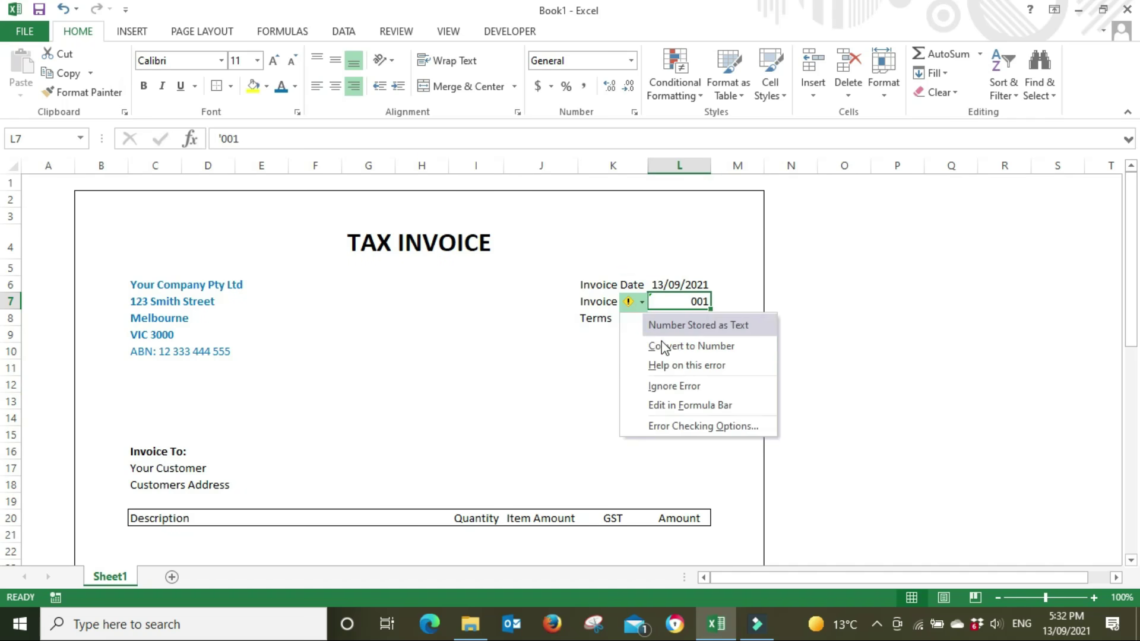
pyautogui.click(682, 385)
pyautogui.click(872, 383)
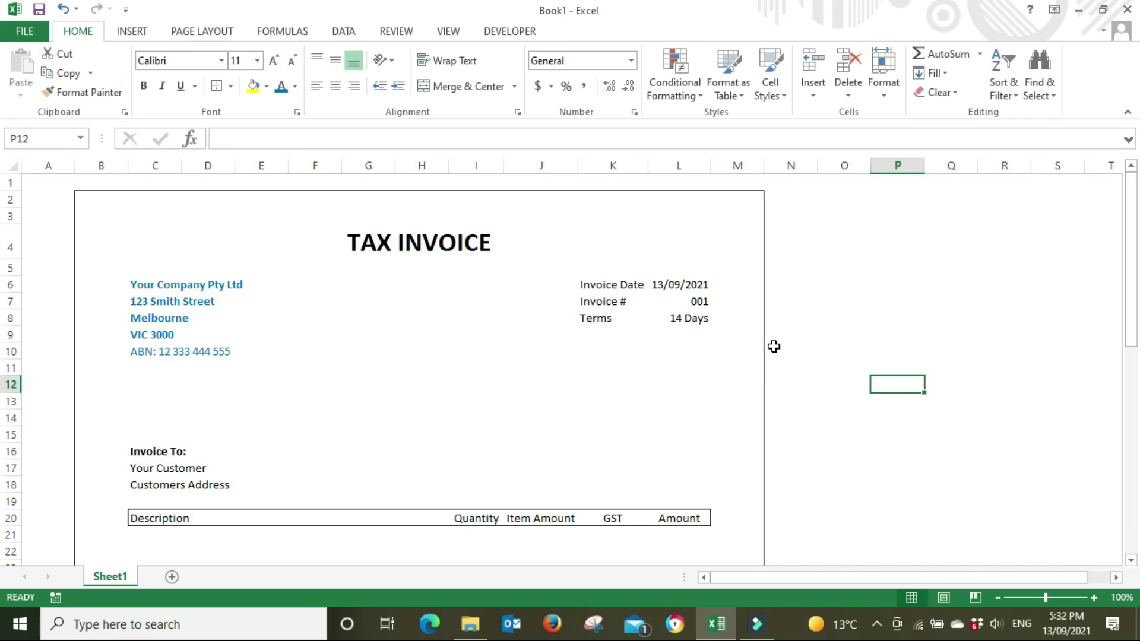
# Widen column I so the Quantity heading has more room.
pyautogui.scroll(-3, 773, 346)
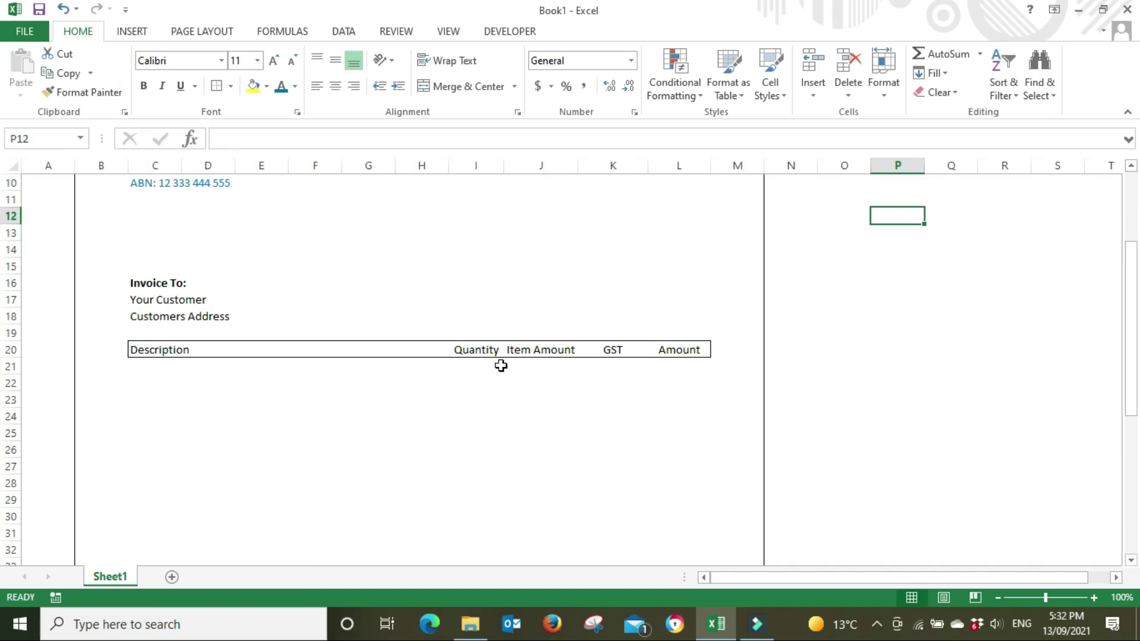
pyautogui.moveTo(502, 171)
pyautogui.mouseDown()
pyautogui.moveTo(442, 168)
pyautogui.moveTo(517, 166)
pyautogui.mouseUp()
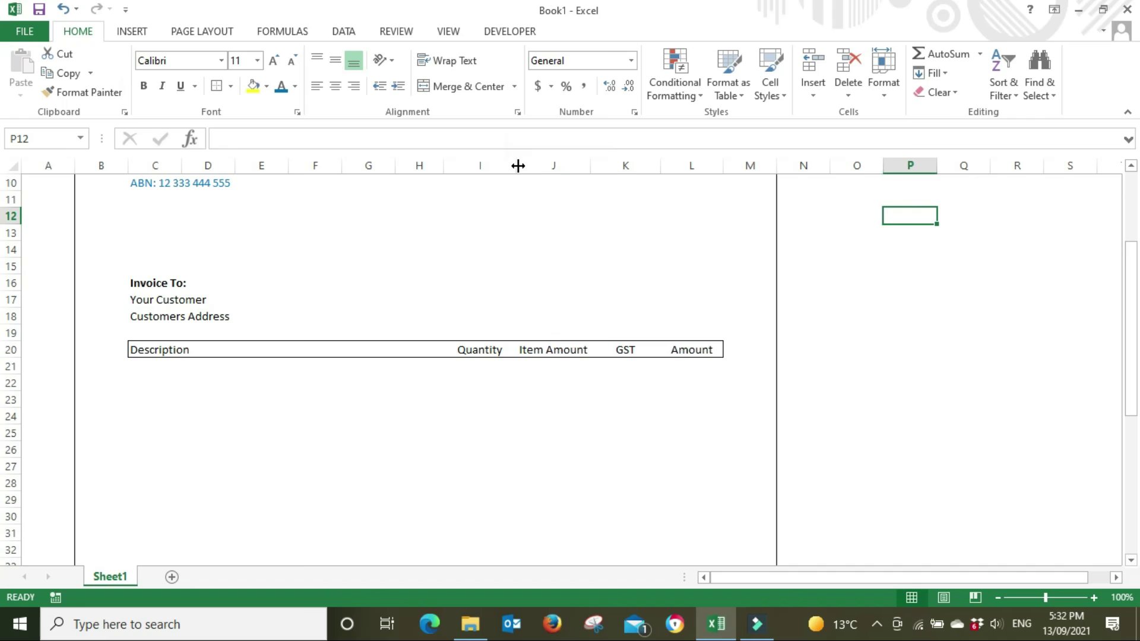
pyautogui.click(647, 449)
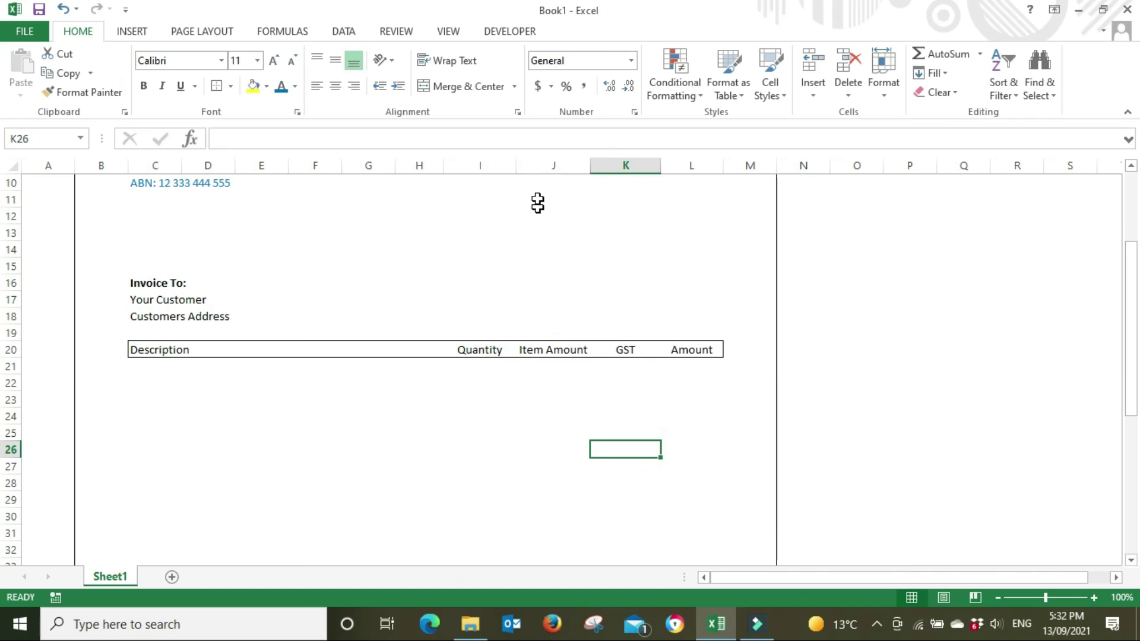
pyautogui.moveTo(516, 166); pyautogui.dragTo(525, 165)
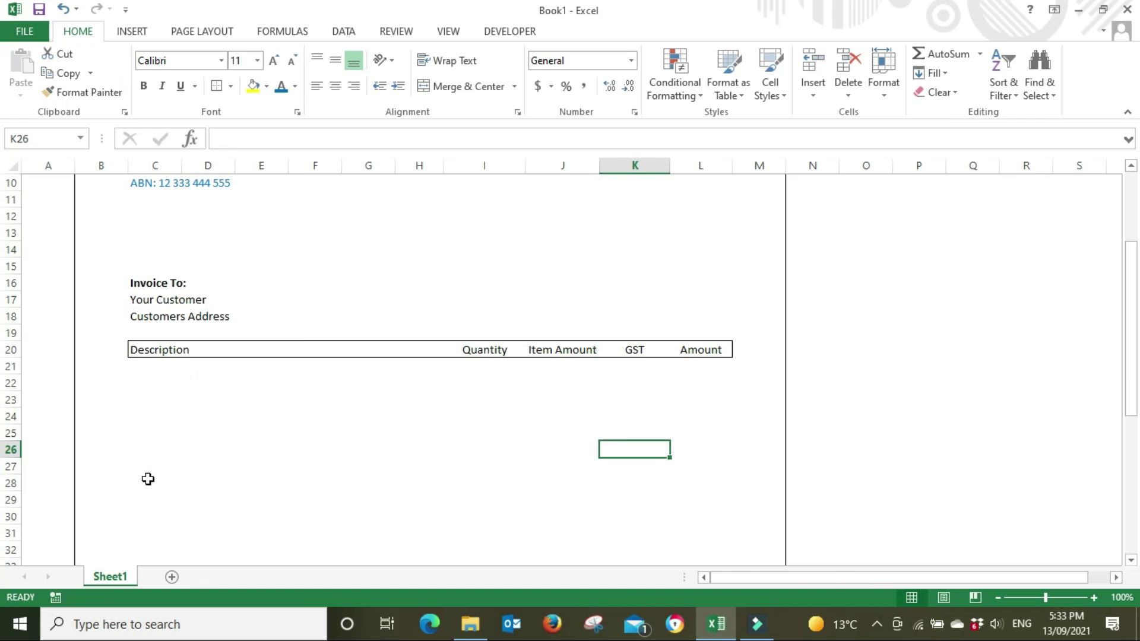
# Add a bottom border under C28:L28 across the invoice.
pyautogui.click(148, 480)
pyautogui.moveTo(225, 479); pyautogui.dragTo(695, 478)
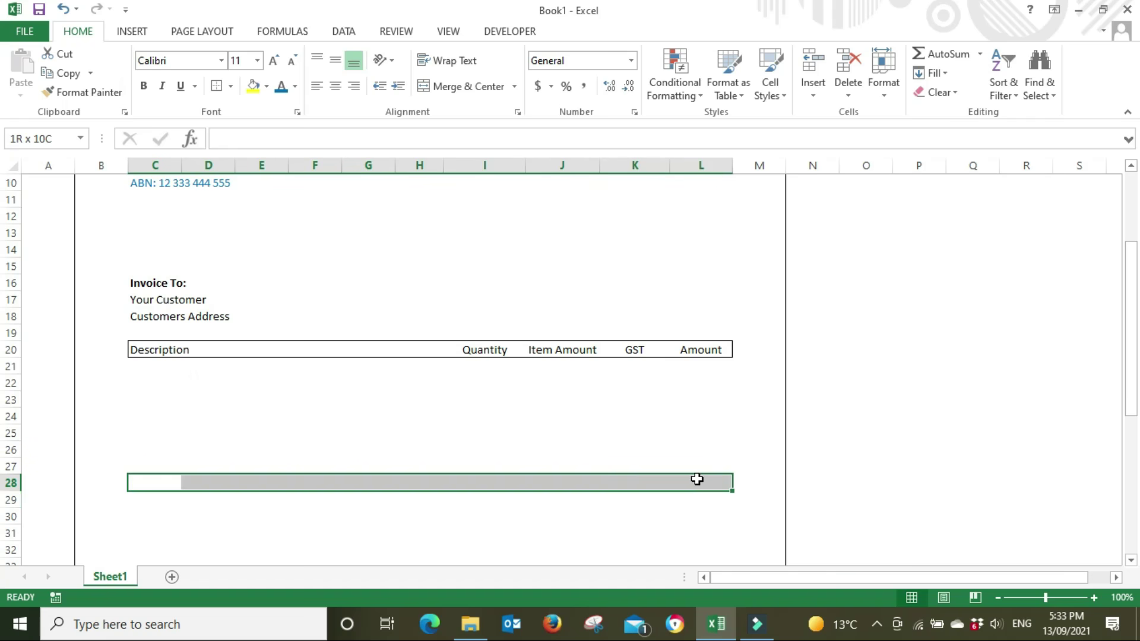
pyautogui.click(230, 86)
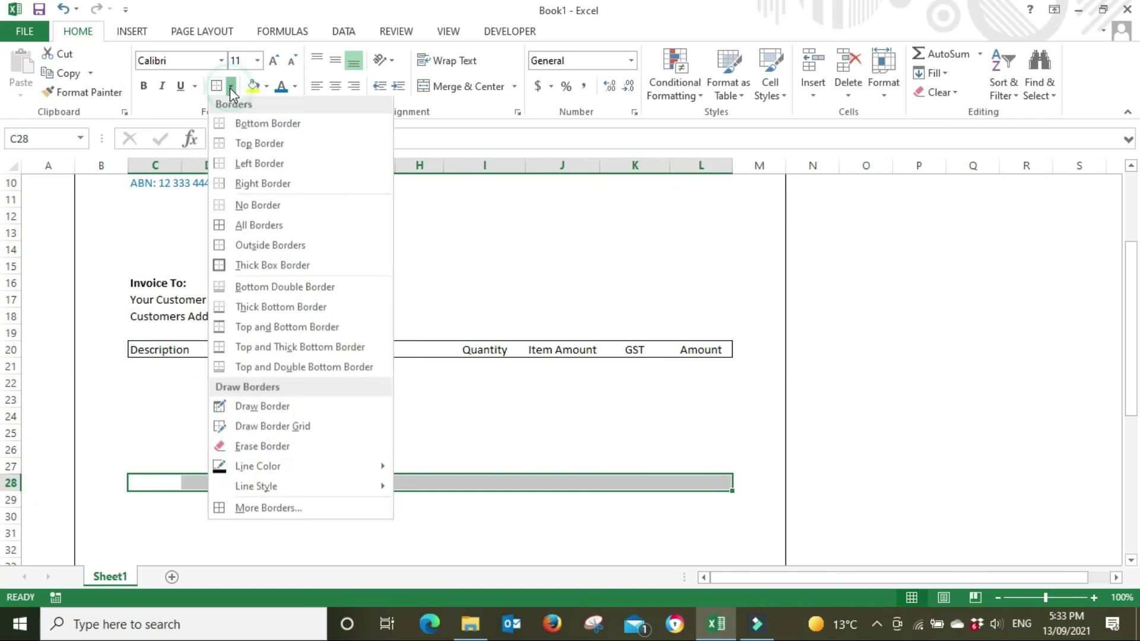
pyautogui.click(261, 125)
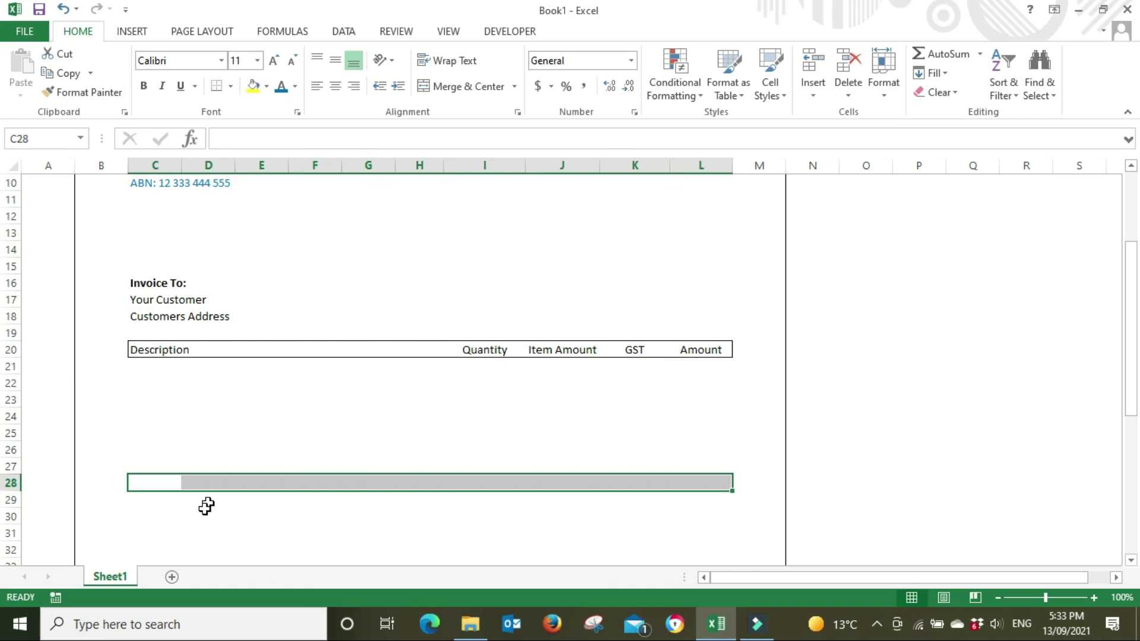
pyautogui.click(204, 513)
# Enter Sun-total, GST and bold Total Payable labels in C29:C31.
pyautogui.click(140, 498)
pyautogui.write('Sun')
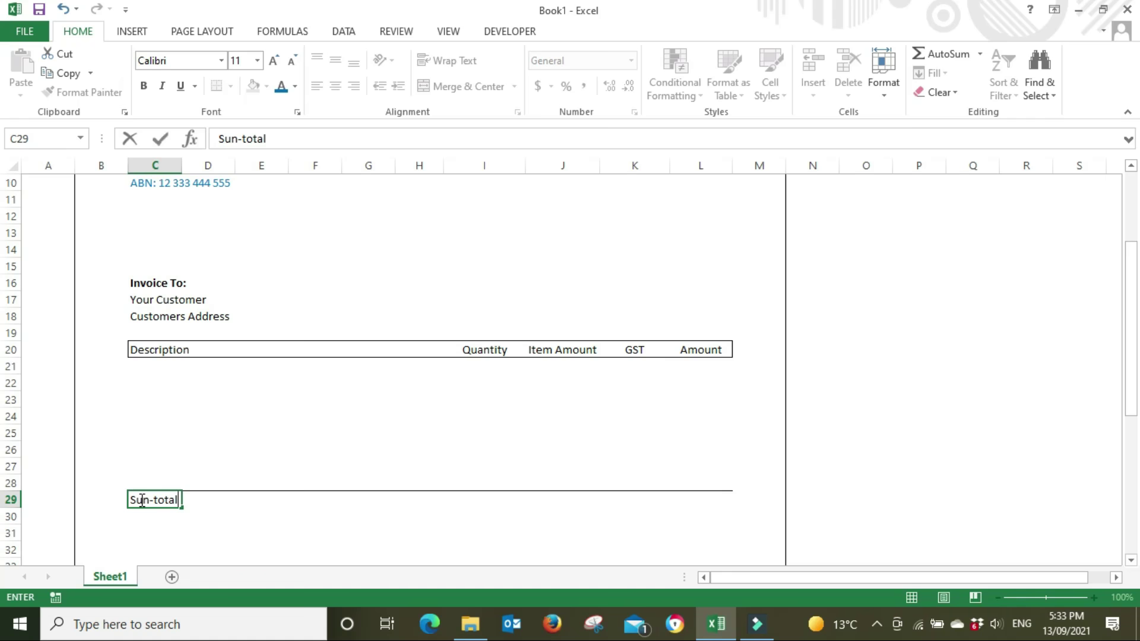
pyautogui.write('-total')
pyautogui.press('Return')
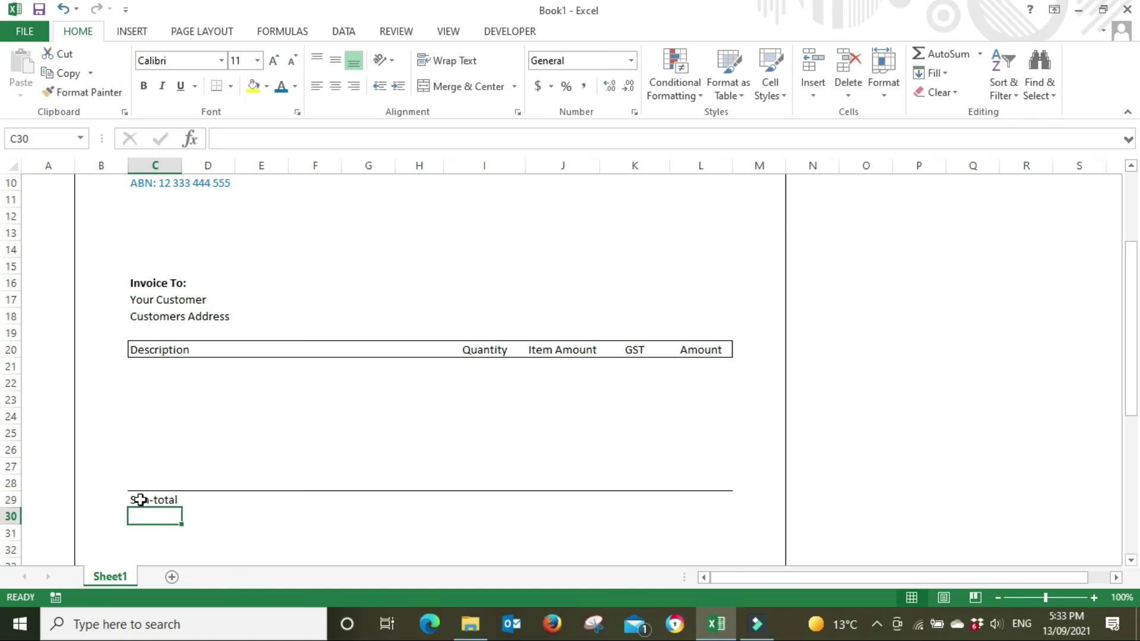
pyautogui.write('GST')
pyautogui.press('Return')
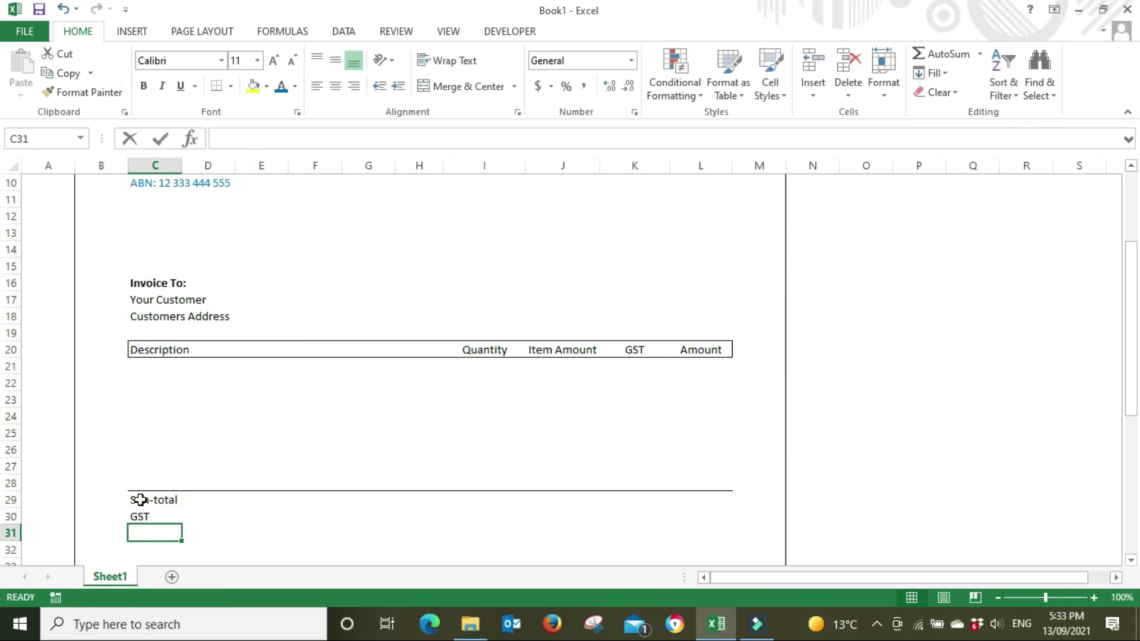
pyautogui.write('Total Payable')
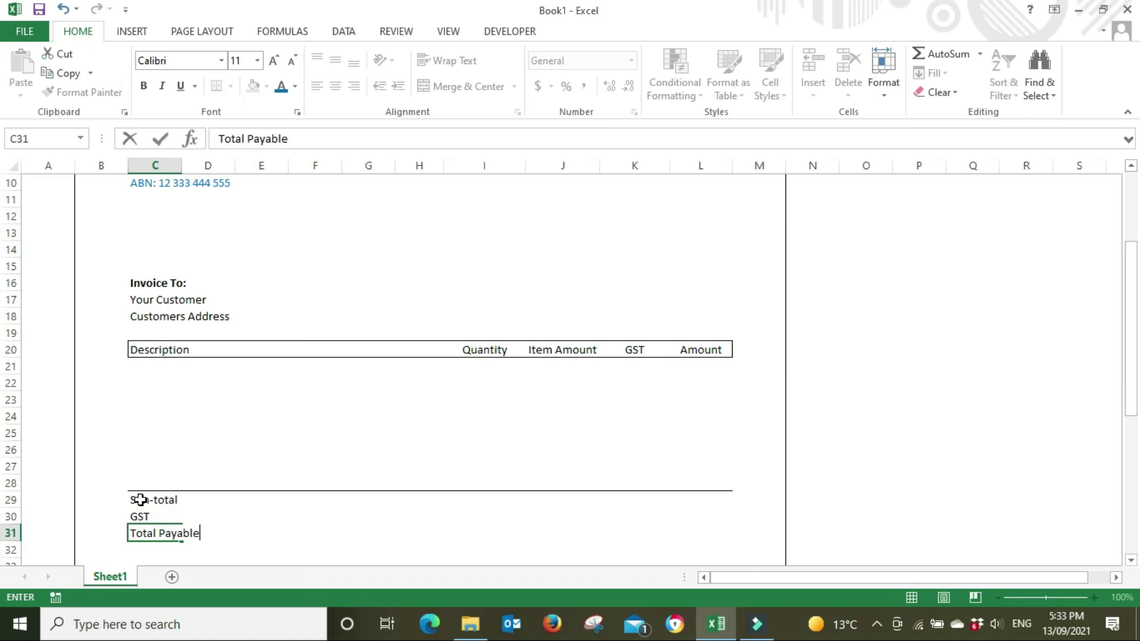
pyautogui.hotkey('ctrl', 'Return')
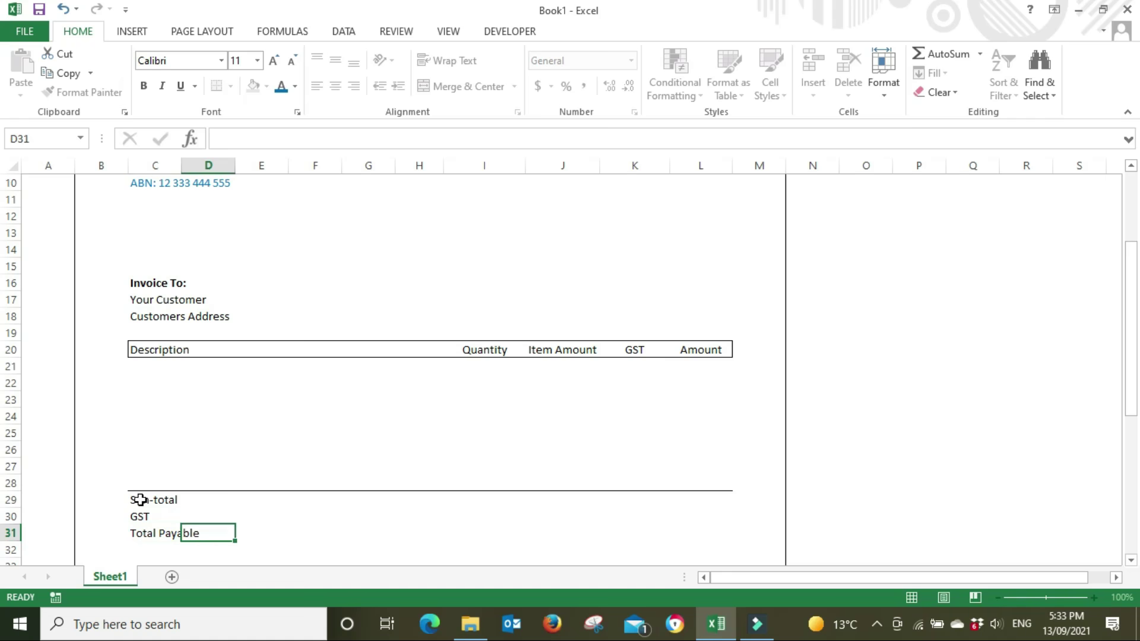
pyautogui.hotkey('ctrl', 'b')
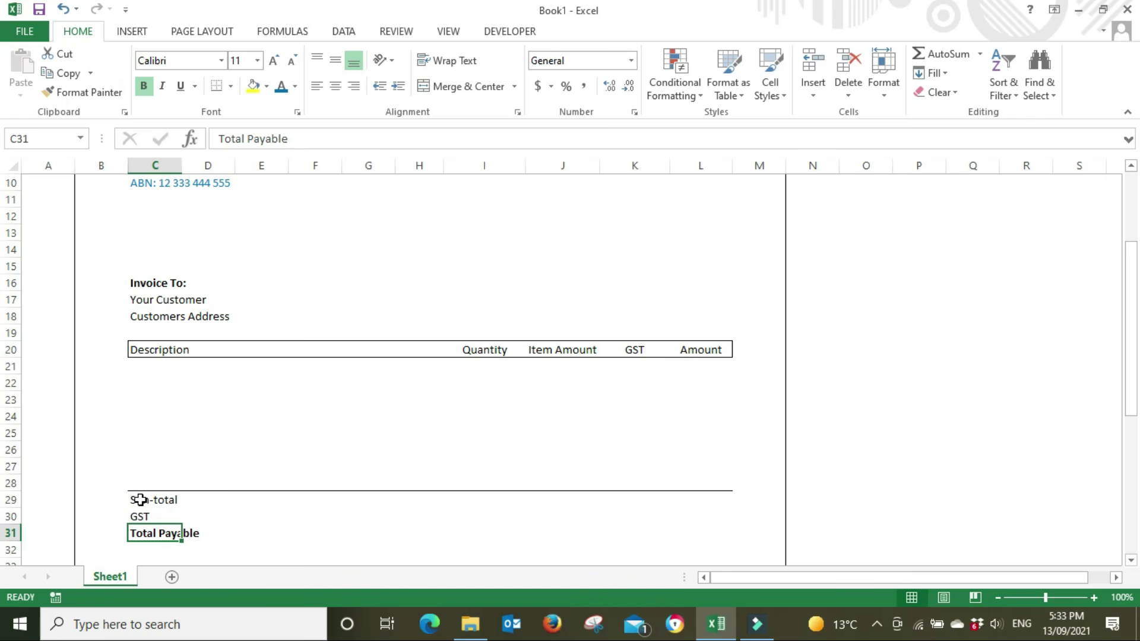
pyautogui.click(876, 521)
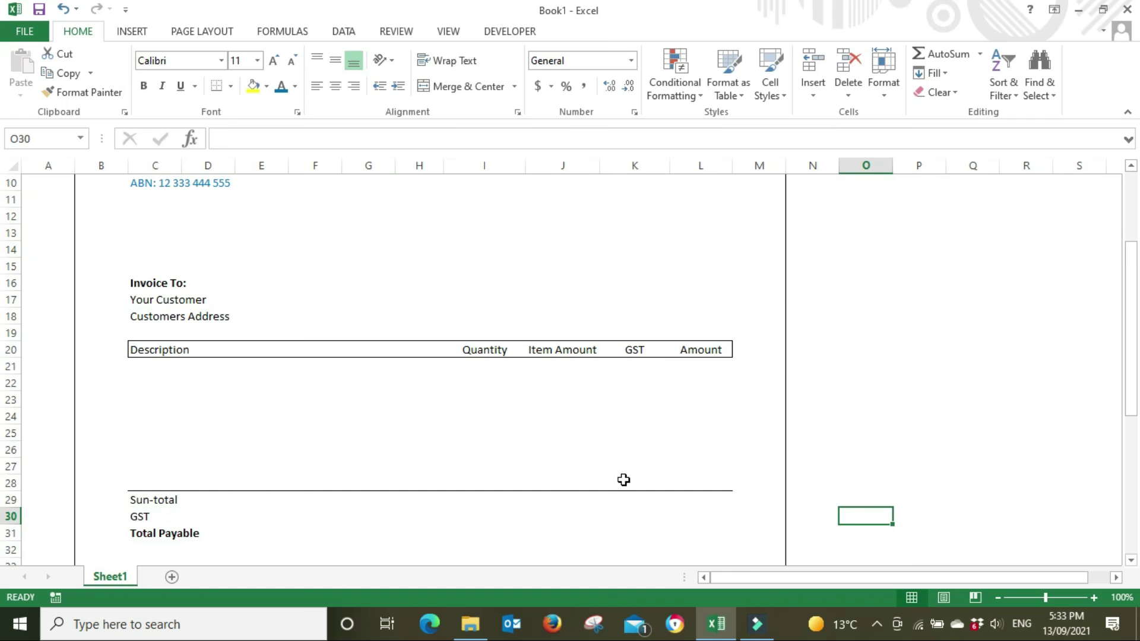
pyautogui.scroll(-4, 451, 475)
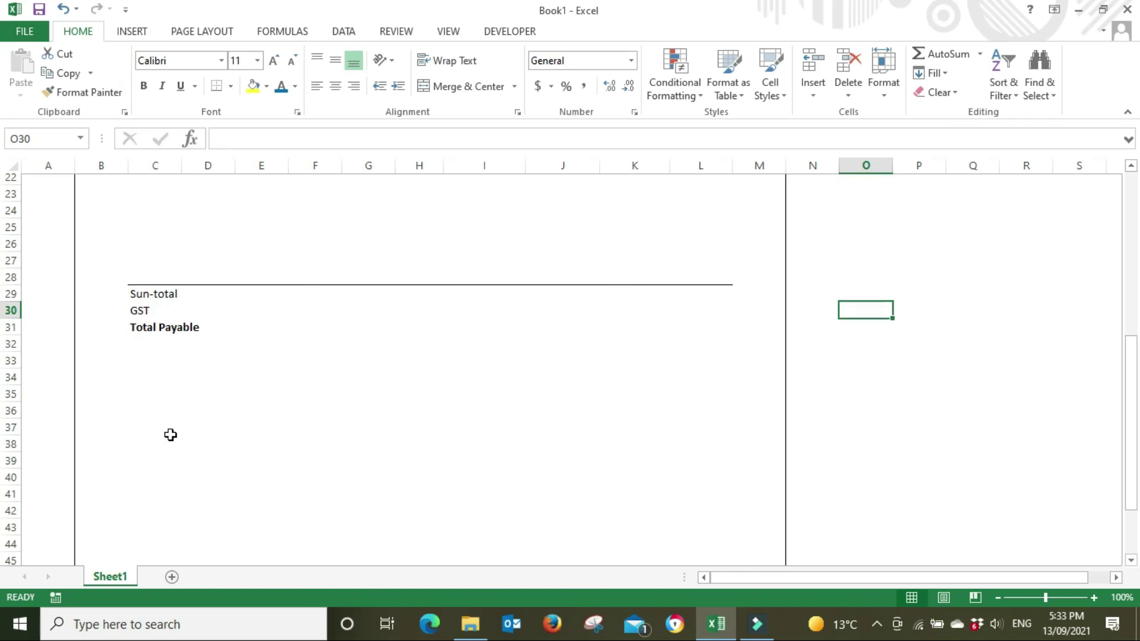
pyautogui.scroll(-4, 171, 434)
pyautogui.scroll(2, 171, 434)
# Draw a bottom border under C36:L36 across the invoice.
pyautogui.moveTo(158, 319); pyautogui.dragTo(721, 316)
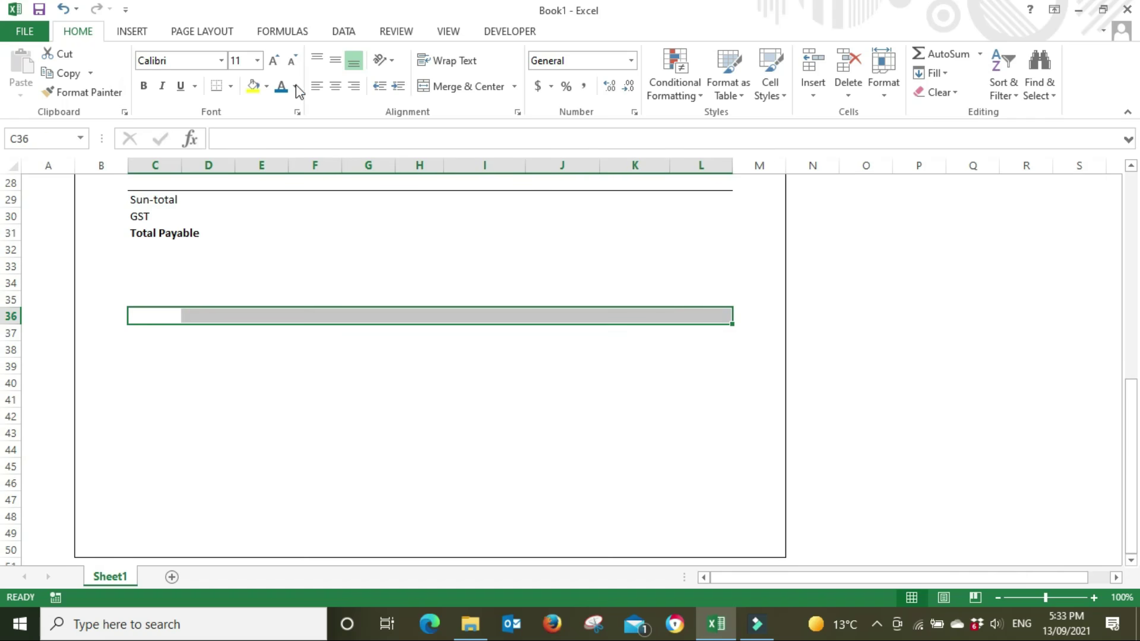
pyautogui.click(217, 87)
pyautogui.click(177, 382)
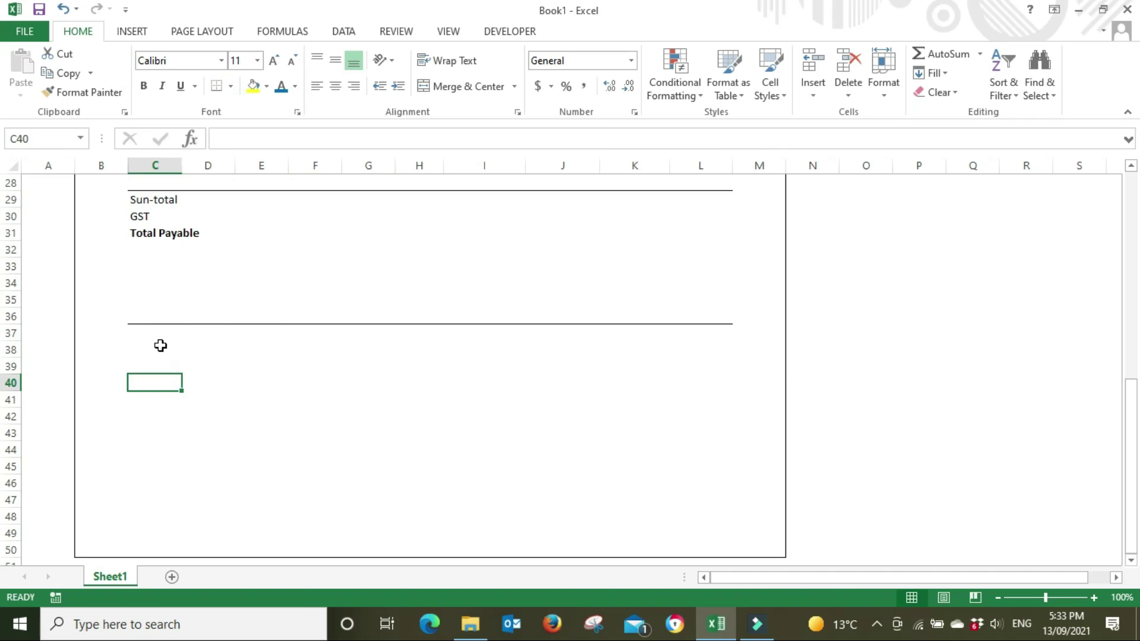
# Add a bold 'Bank Details:' heading in C38.
pyautogui.click(160, 345)
pyautogui.write('B')
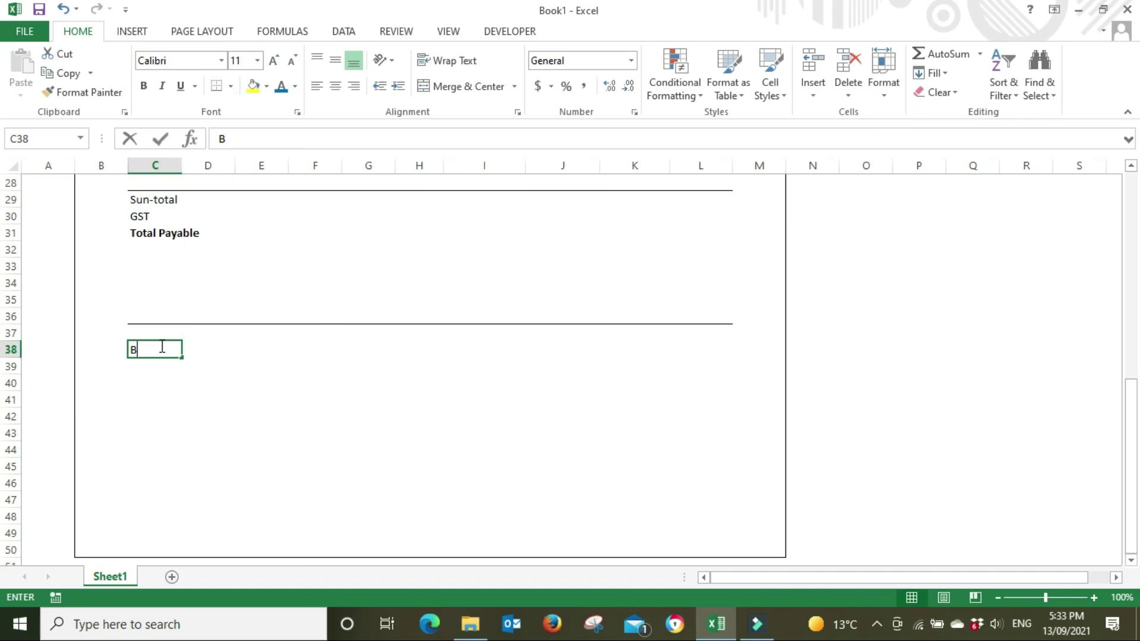
pyautogui.write('ank Details:')
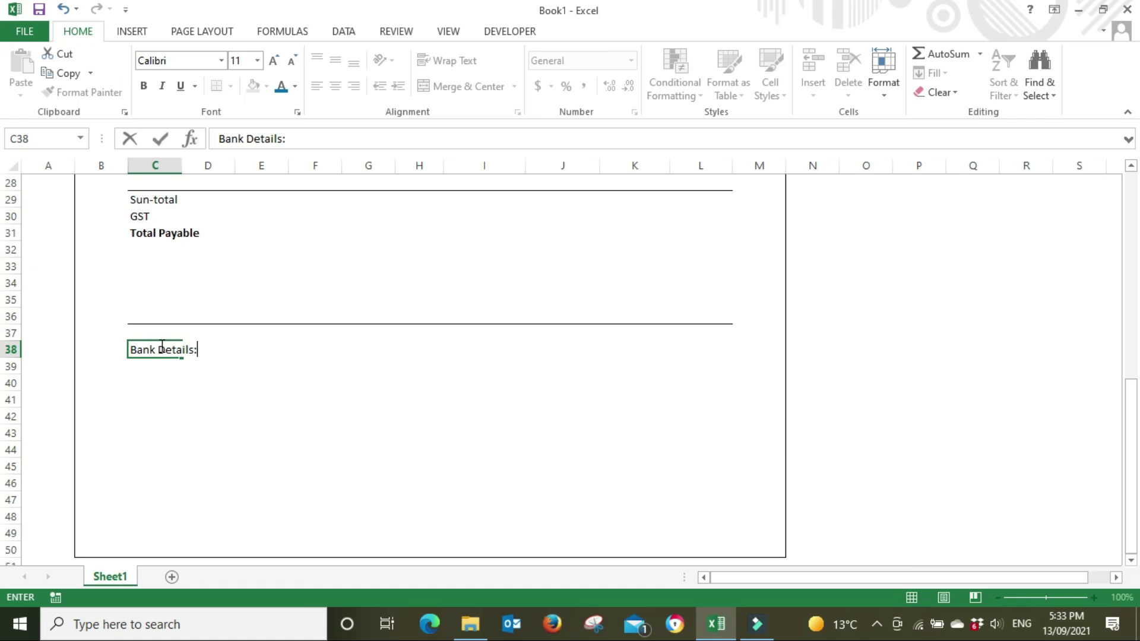
pyautogui.press('Return')
pyautogui.click(160, 346)
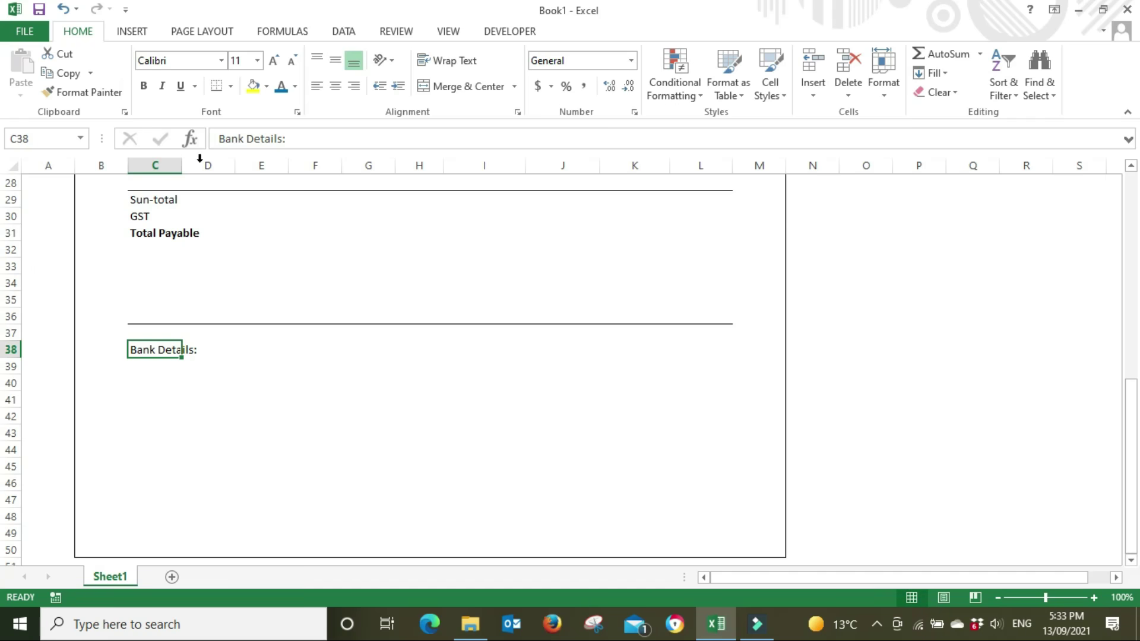
pyautogui.click(143, 85)
pyautogui.click(160, 396)
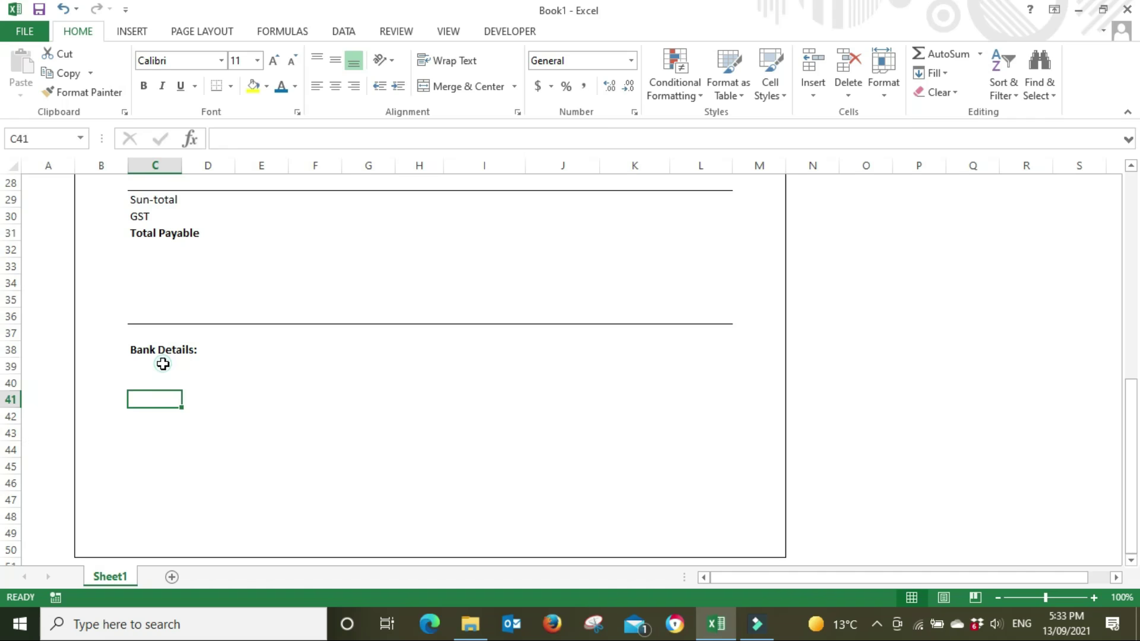
# Enter 'Your account name', 'BSB: 000 000', 'Acc: 1000 2000' below it, then the remittance note in C43.
pyautogui.click(163, 364)
pyautogui.write('You')
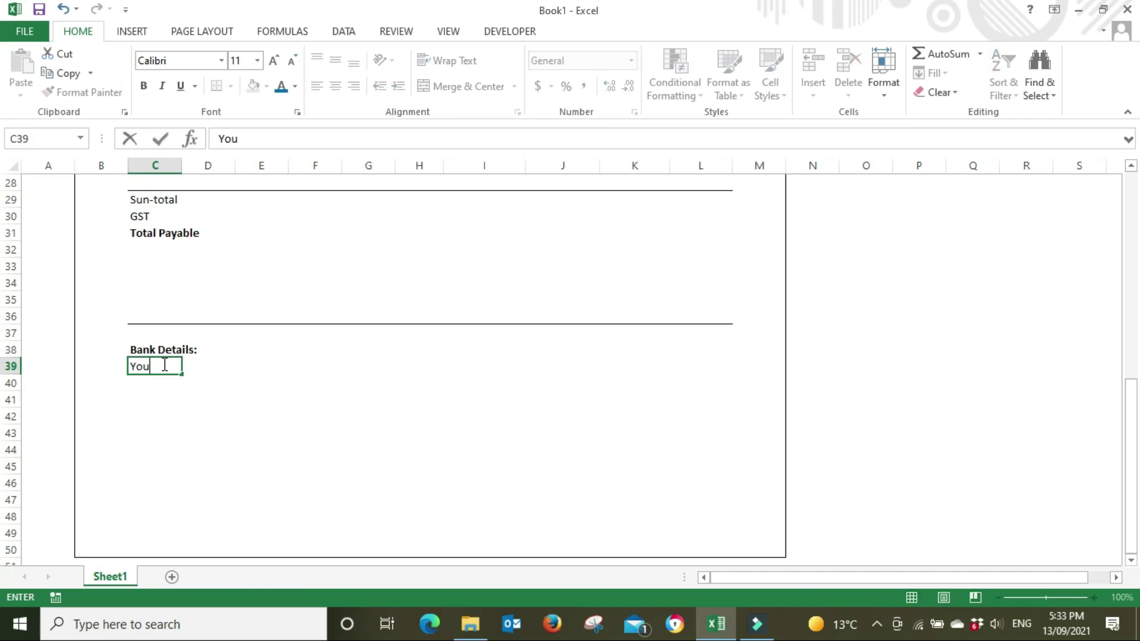
pyautogui.write('r account name')
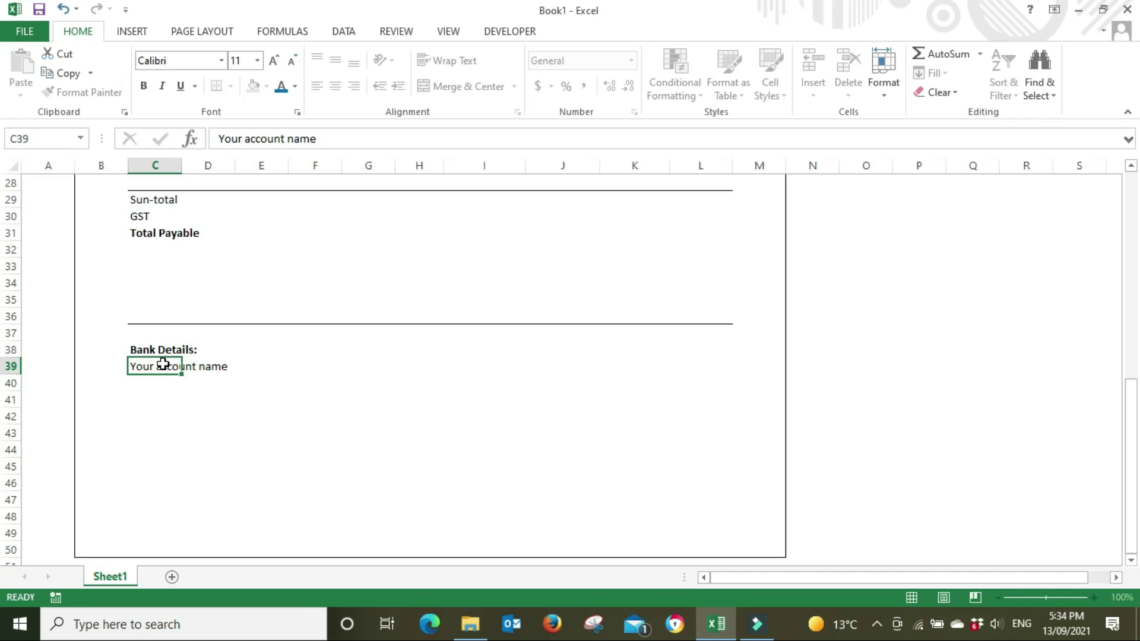
pyautogui.press('Return')
pyautogui.write('BSB')
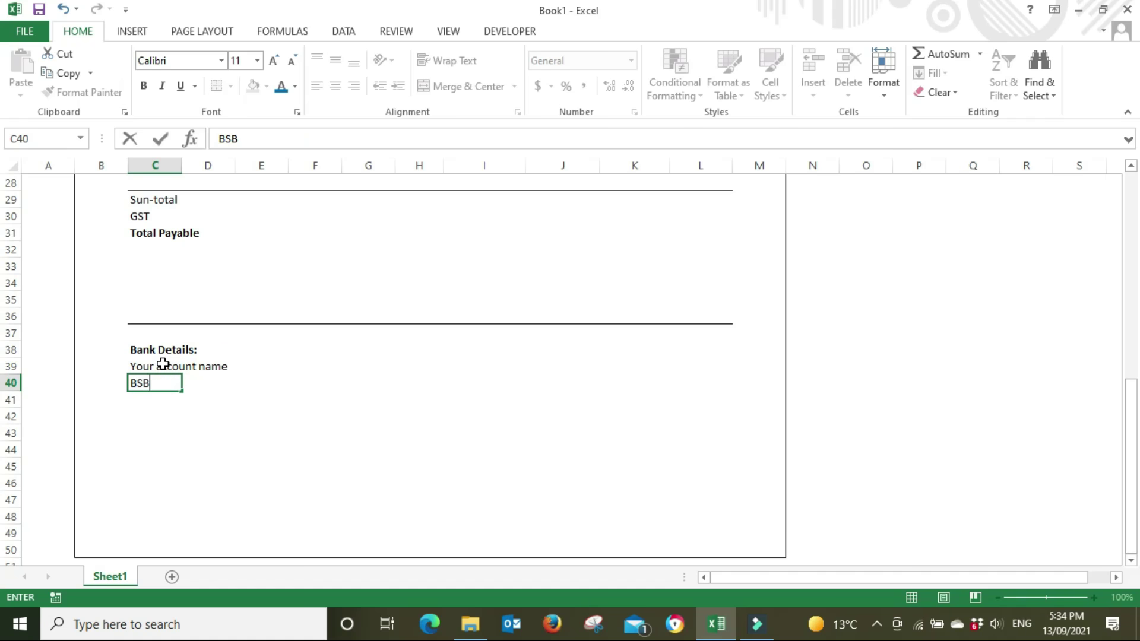
pyautogui.write(': 000 000')
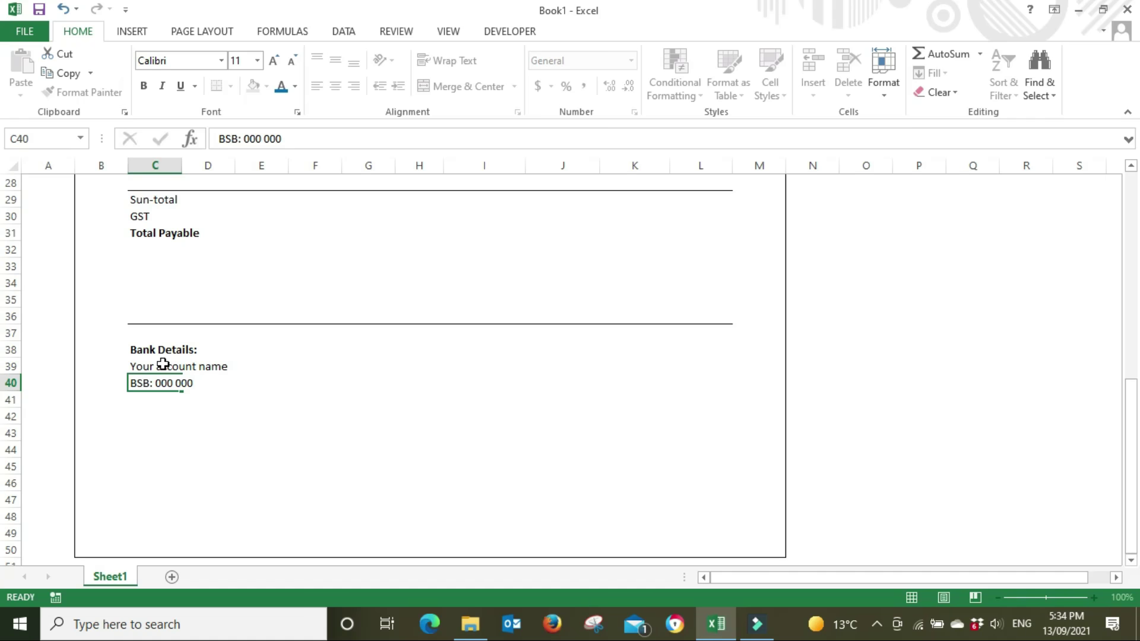
pyautogui.press('Return')
pyautogui.write('Acc')
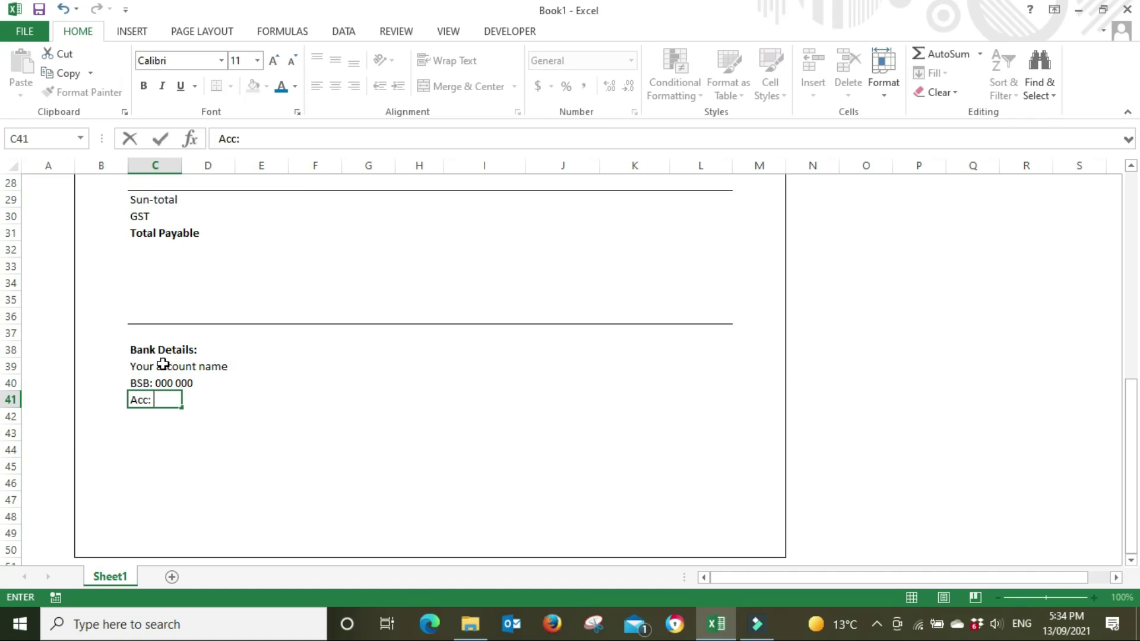
pyautogui.write(': 1000 2000')
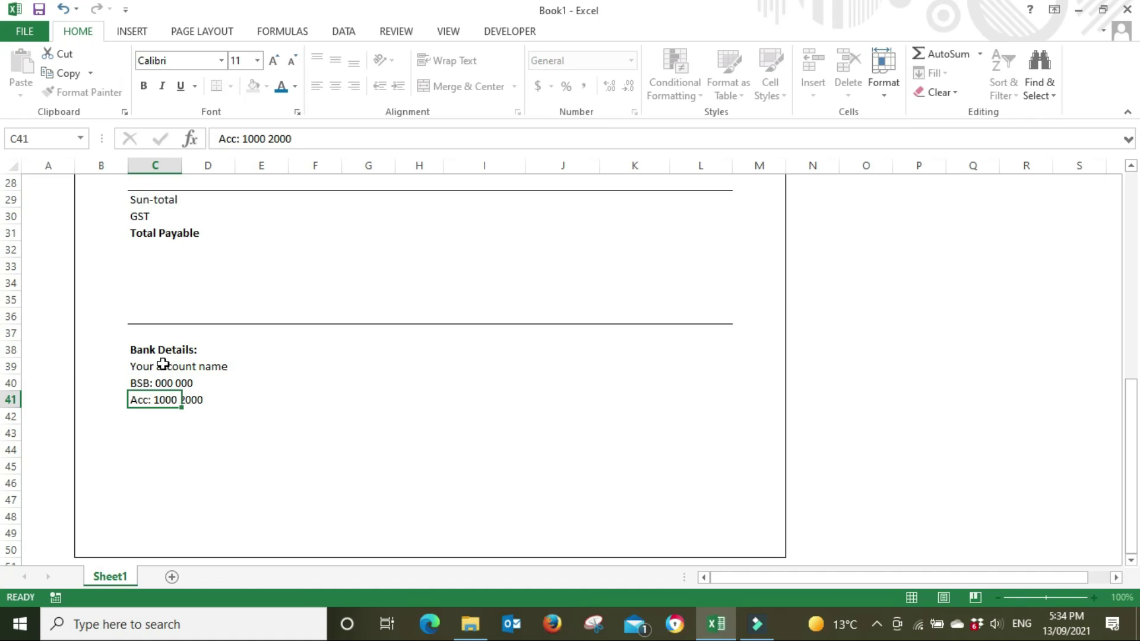
pyautogui.press('Return')
pyautogui.press('Return')
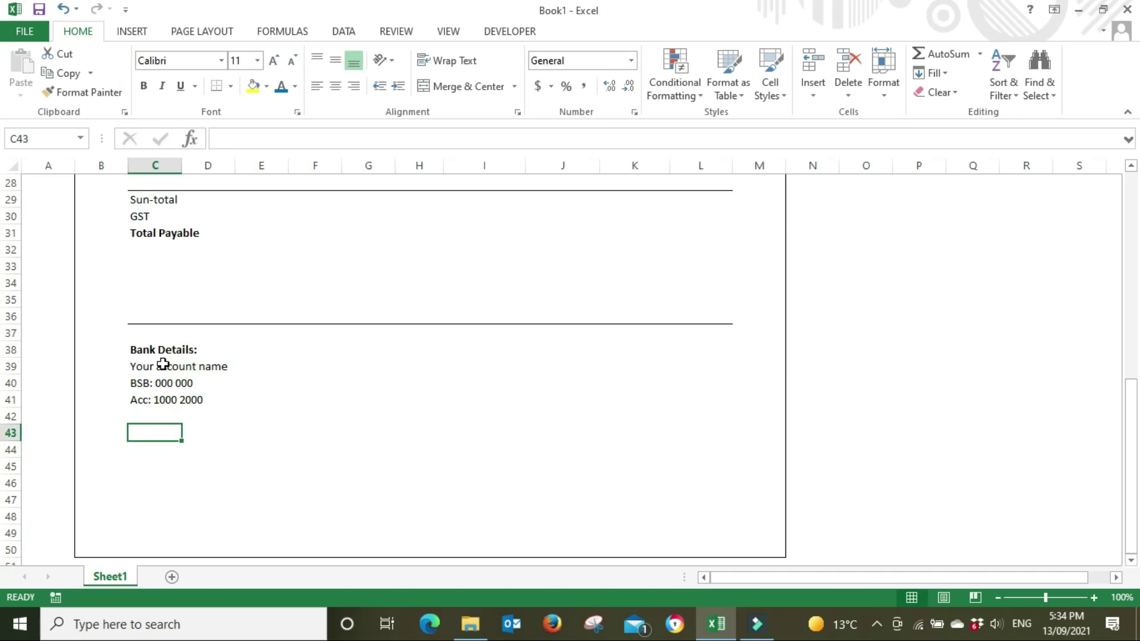
pyautogui.write('Please')
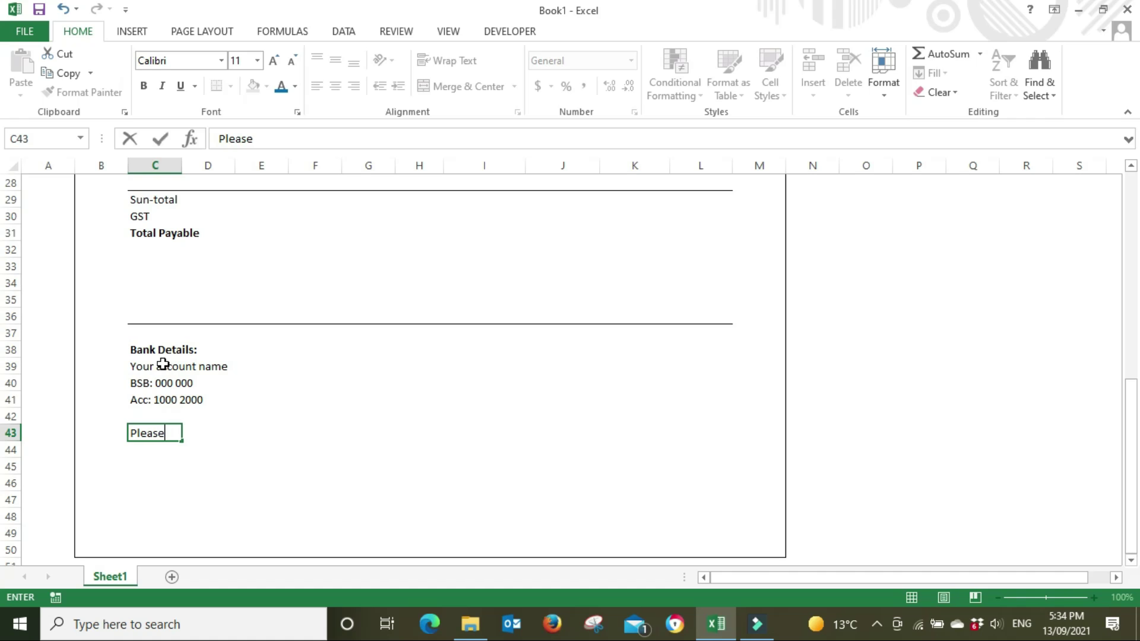
pyautogui.write(' quote in')
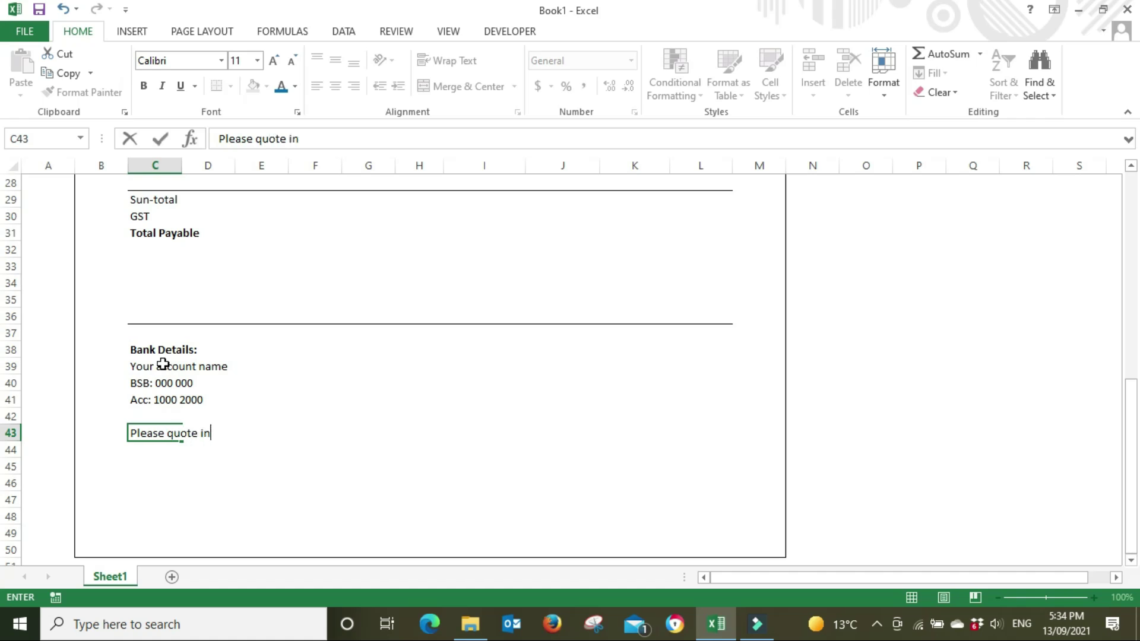
pyautogui.write('voice number')
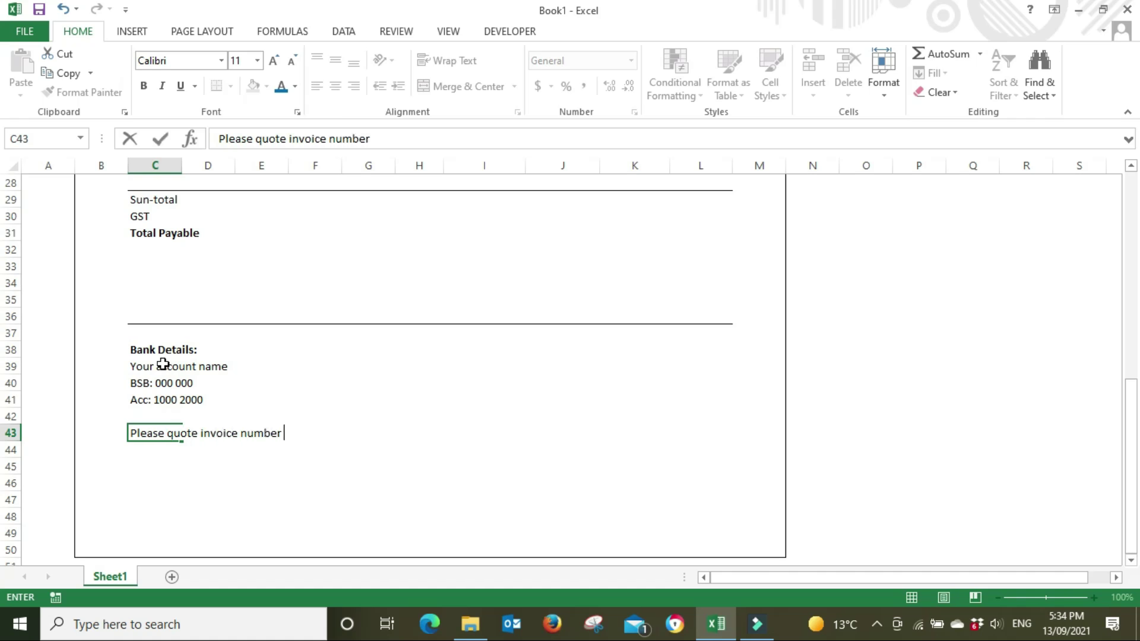
pyautogui.write(' on remittance')
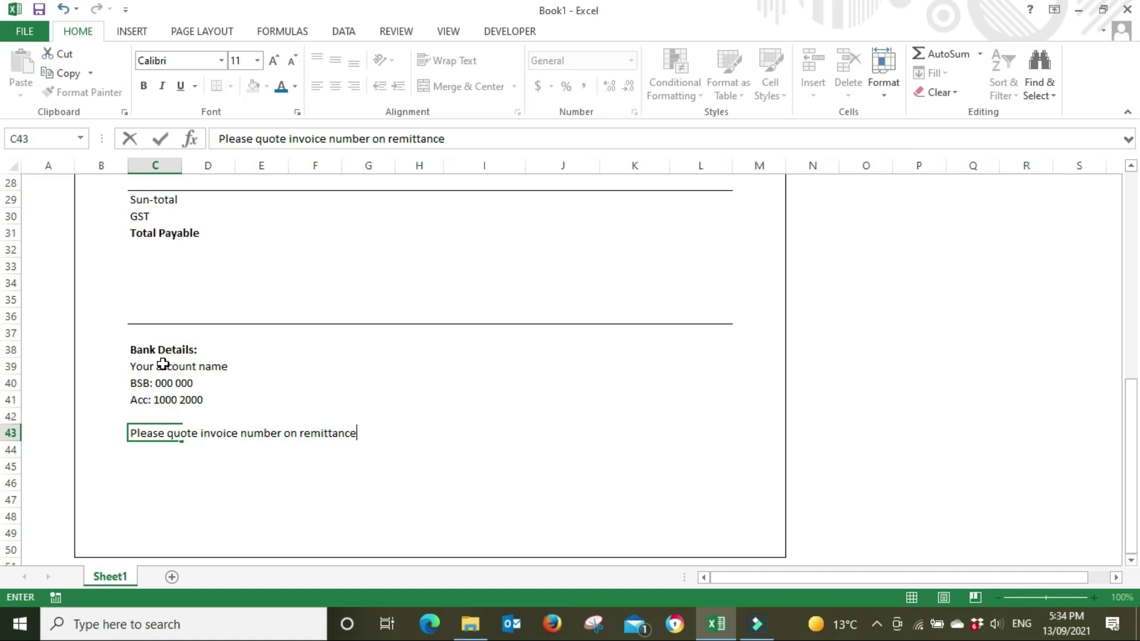
pyautogui.press('Tab')
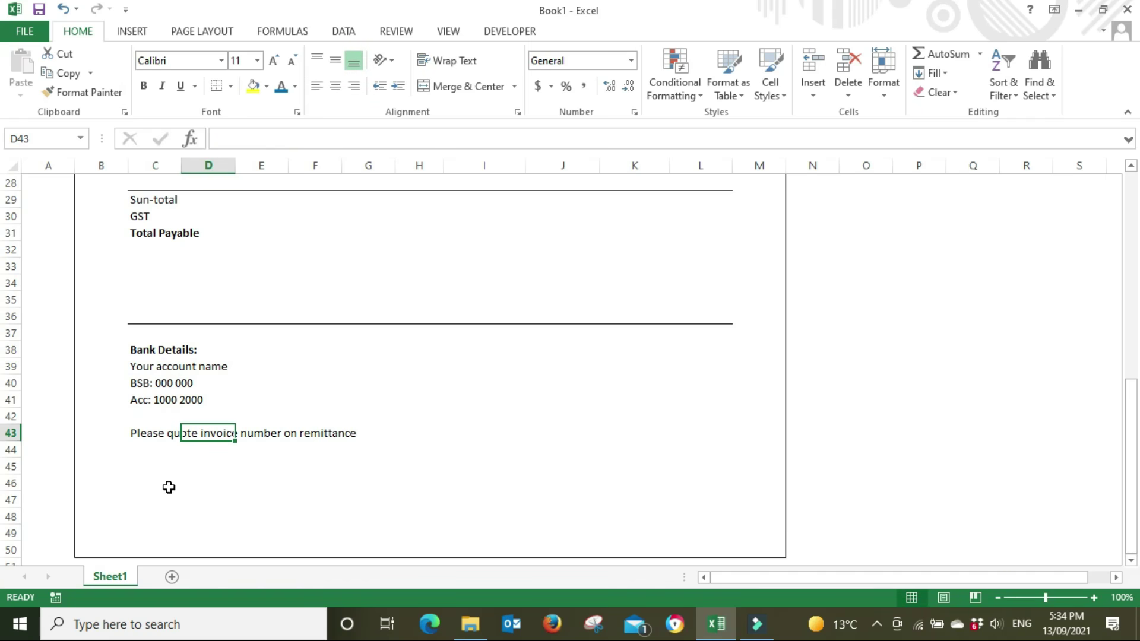
# Put a bottom border under C44:L44 beneath the remittance note.
pyautogui.click(155, 466)
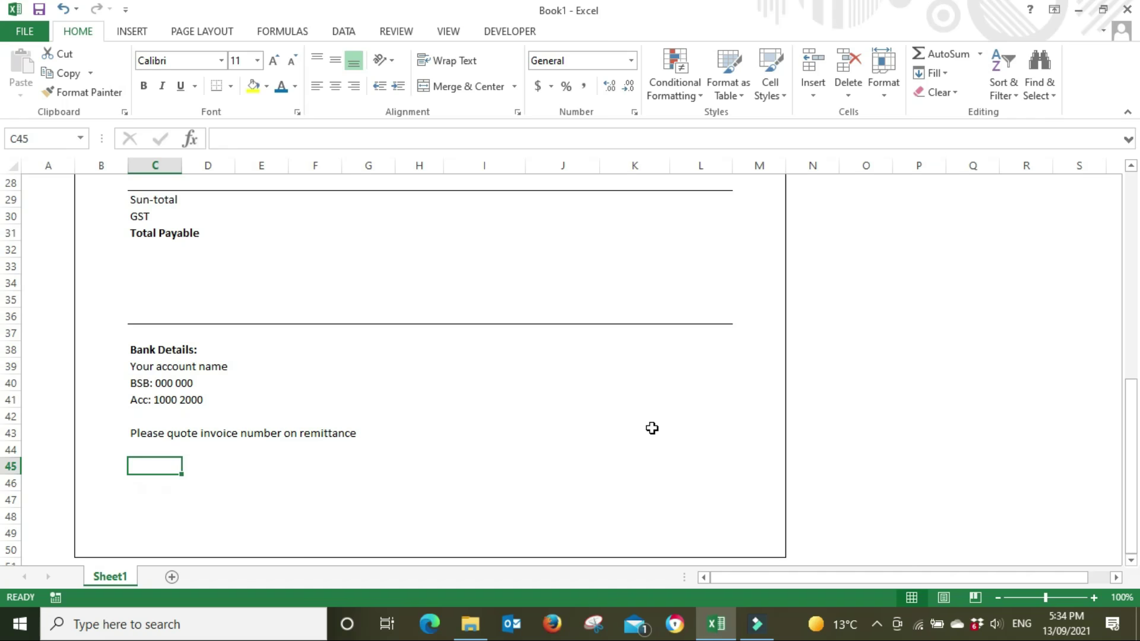
pyautogui.scroll(1, 653, 428)
pyautogui.scroll(9, 653, 428)
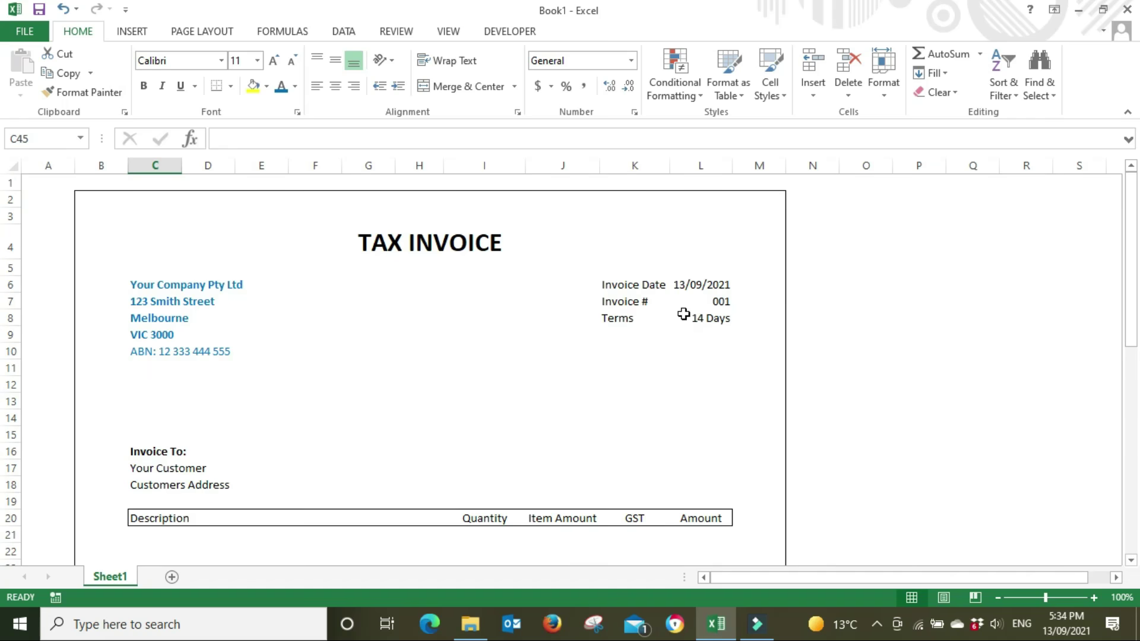
pyautogui.scroll(-4, 191, 389)
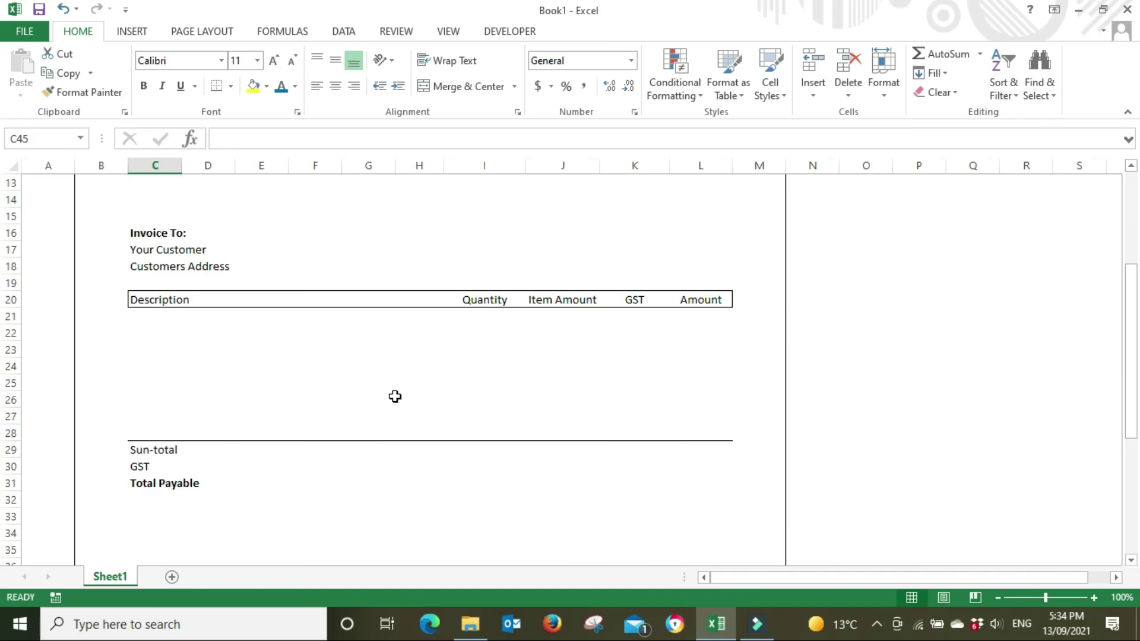
pyautogui.scroll(-8, 344, 442)
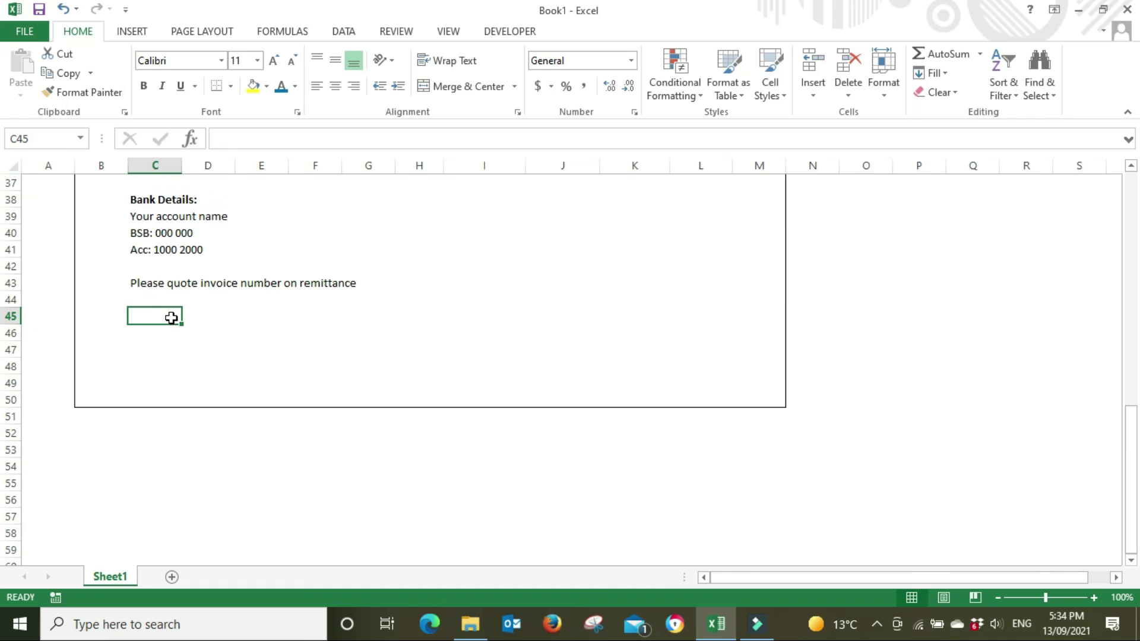
pyautogui.moveTo(149, 302); pyautogui.dragTo(708, 296)
pyautogui.click(218, 89)
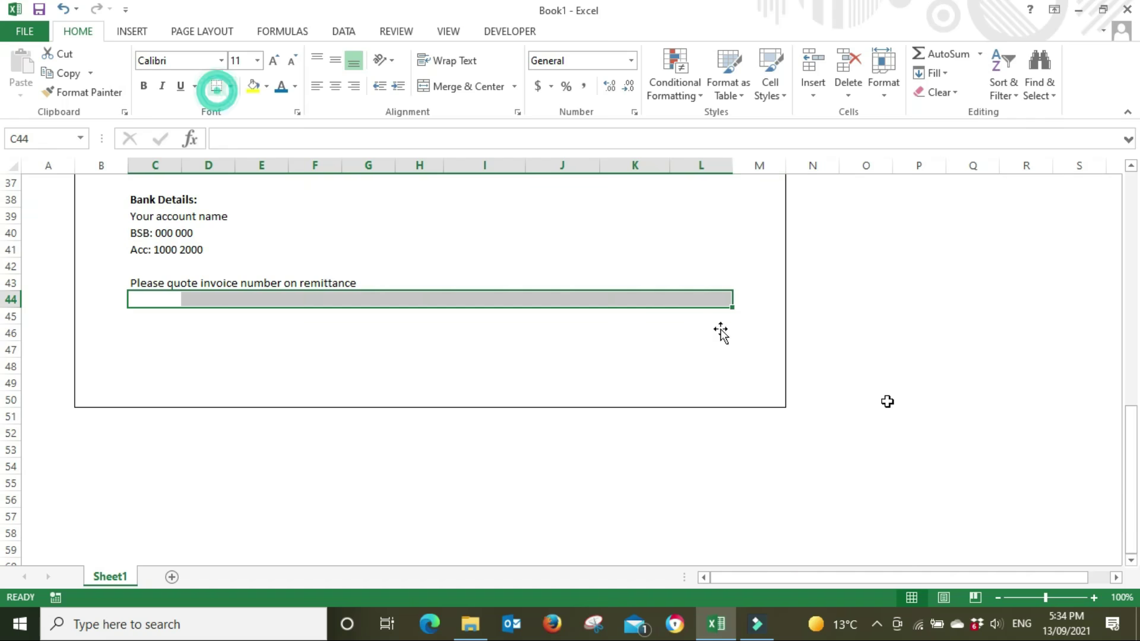
pyautogui.click(911, 400)
# Correct C29's 'Sun-total' to 'Sub-total', then begin the first line item in C21.
pyautogui.scroll(4, 973, 407)
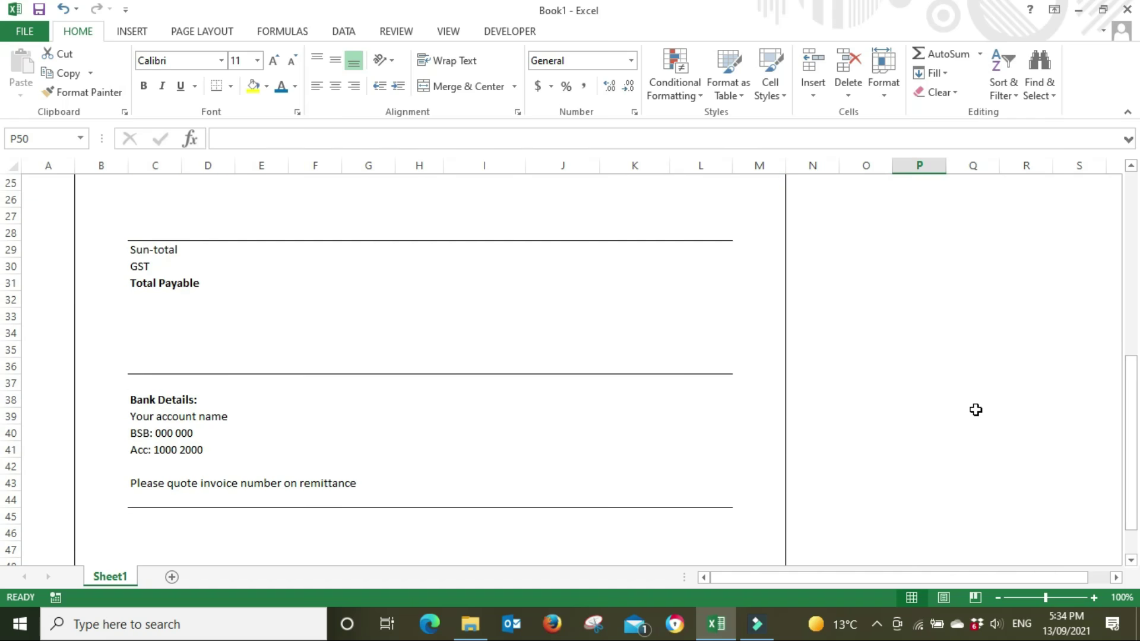
pyautogui.scroll(3, 974, 410)
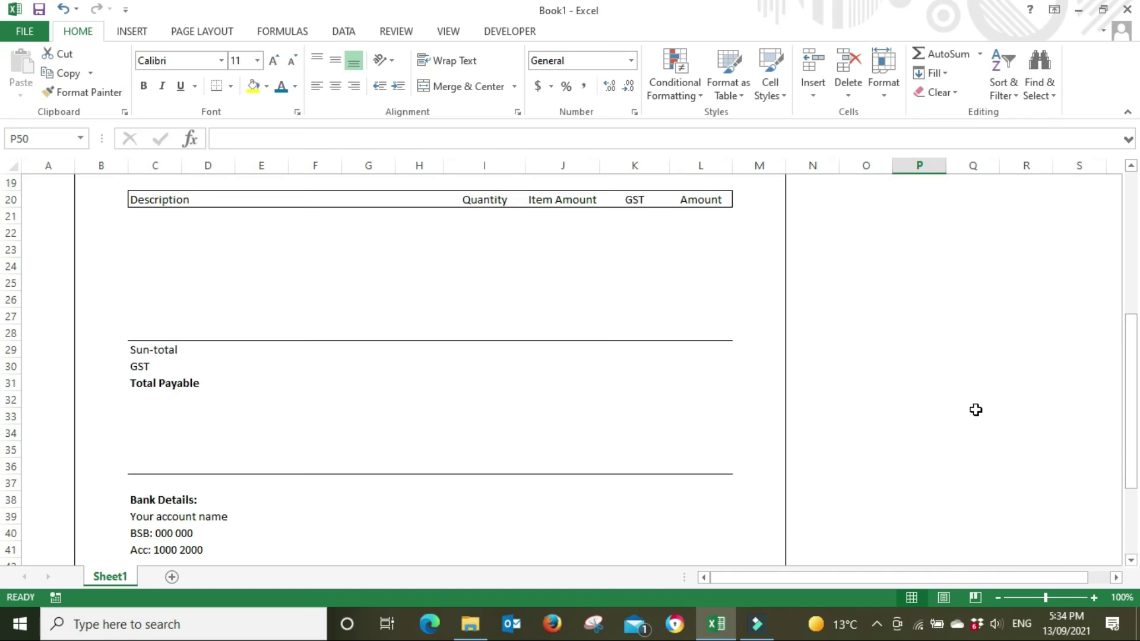
pyautogui.click(141, 400)
pyautogui.click(238, 142)
pyautogui.press('BackSpace')
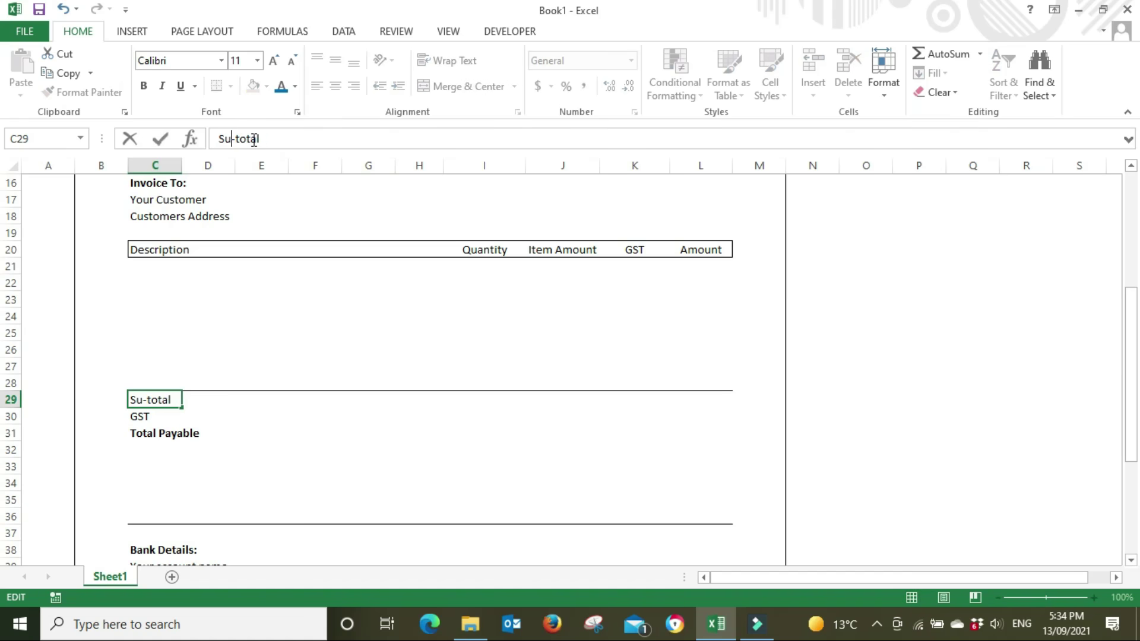
pyautogui.write('b')
pyautogui.press('Return')
pyautogui.click(555, 448)
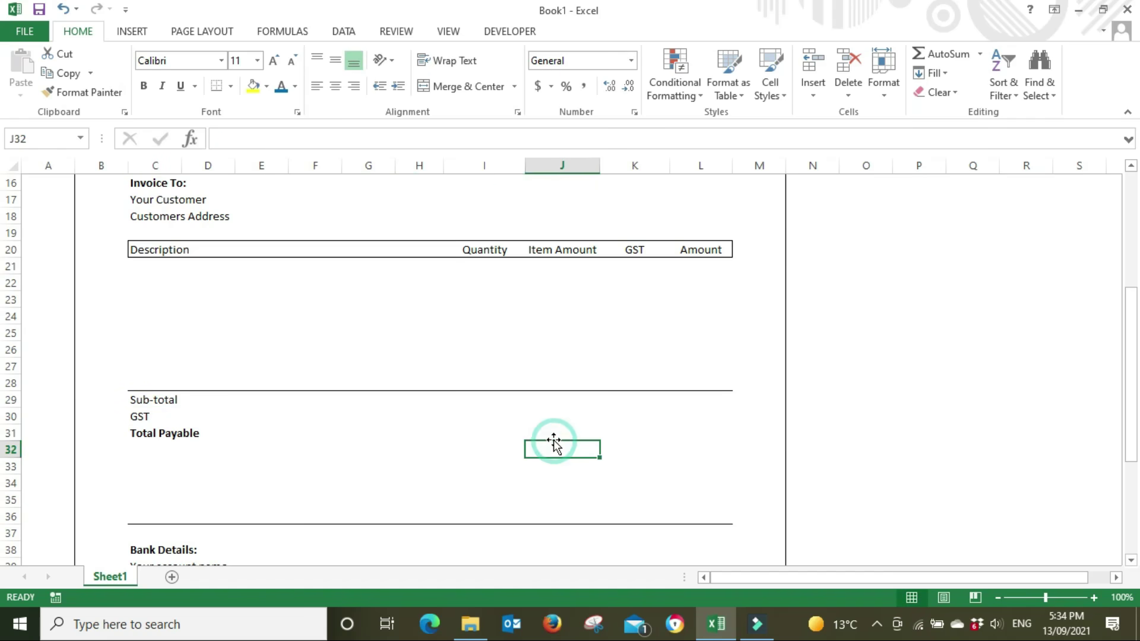
pyautogui.click(157, 267)
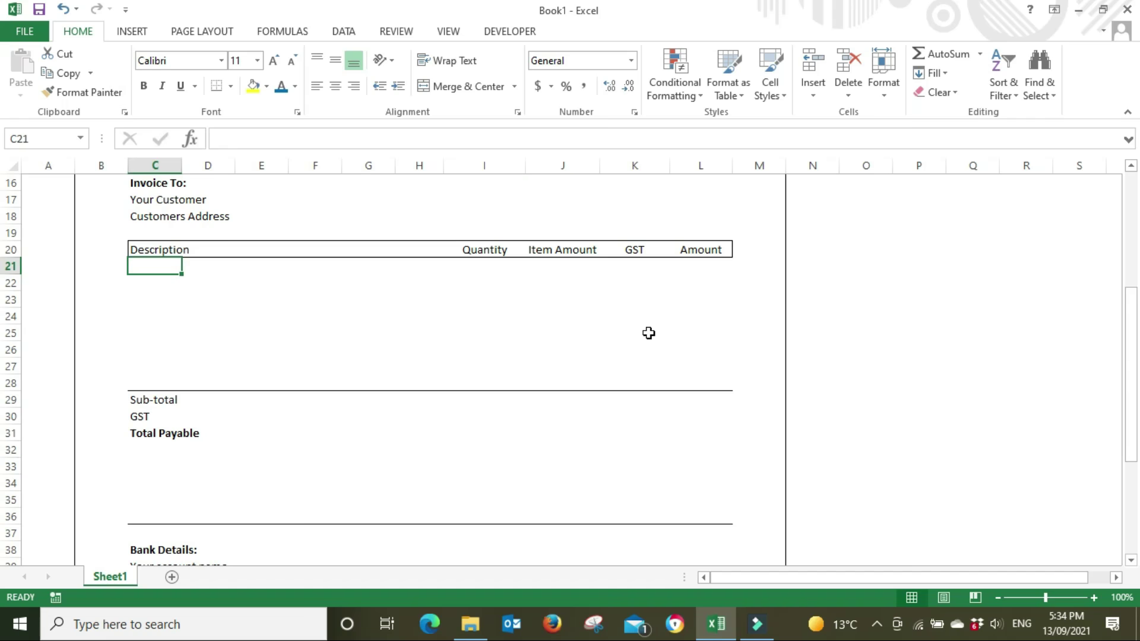
pyautogui.write('Project X')
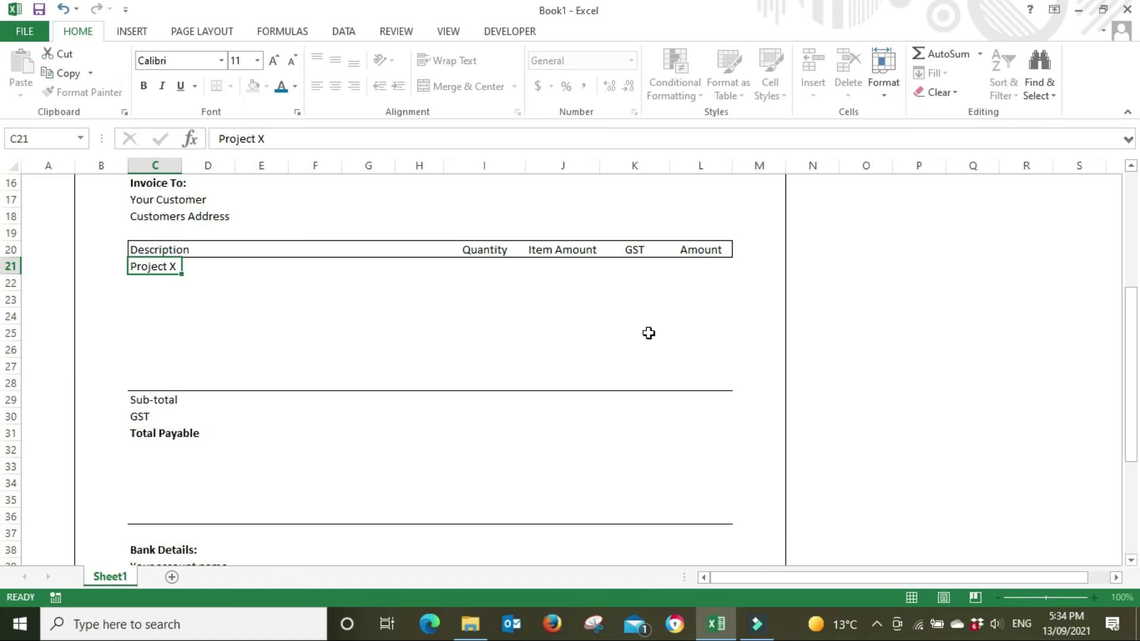
# Enter 'Project X' and 'Project Y' as the two line-item descriptions.
pyautogui.press('Return')
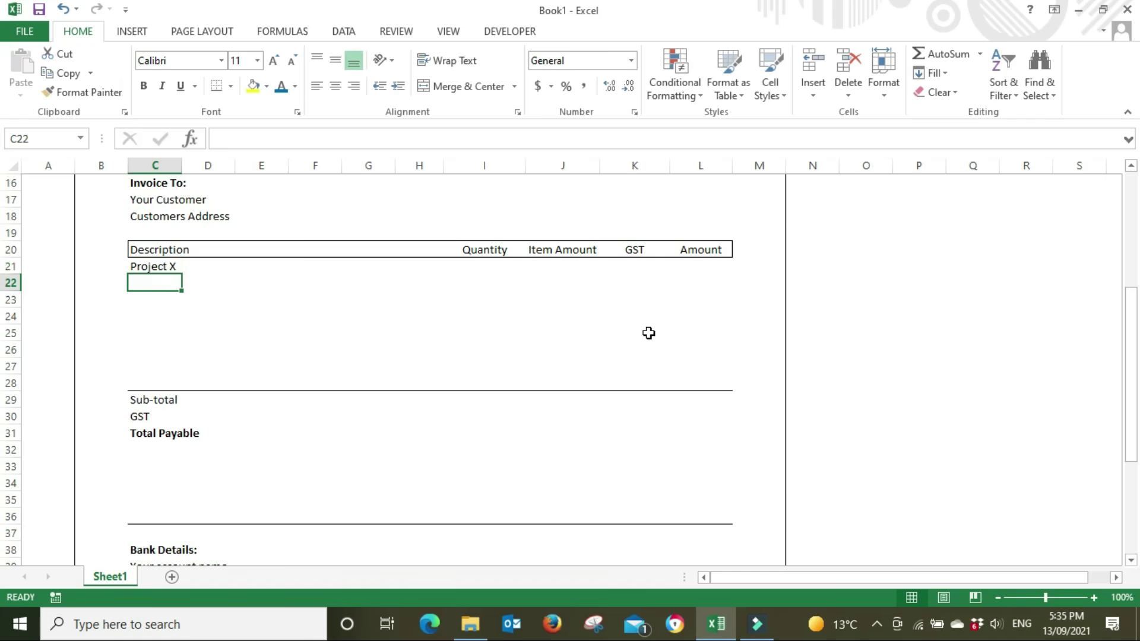
pyautogui.write('Project')
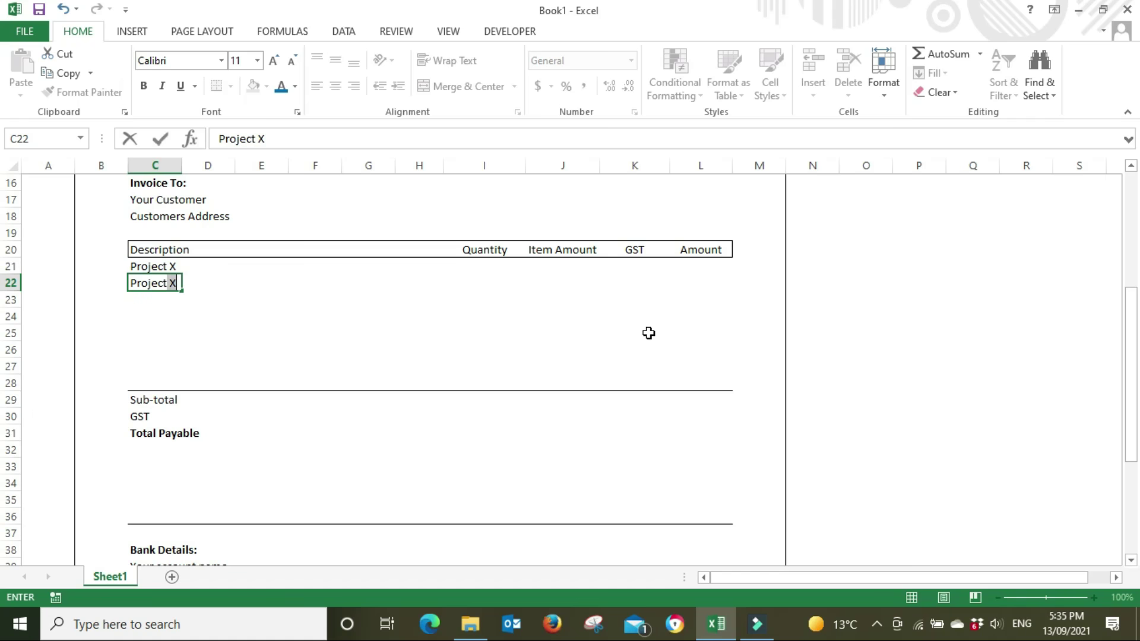
pyautogui.write(' Y')
pyautogui.press('Tab')
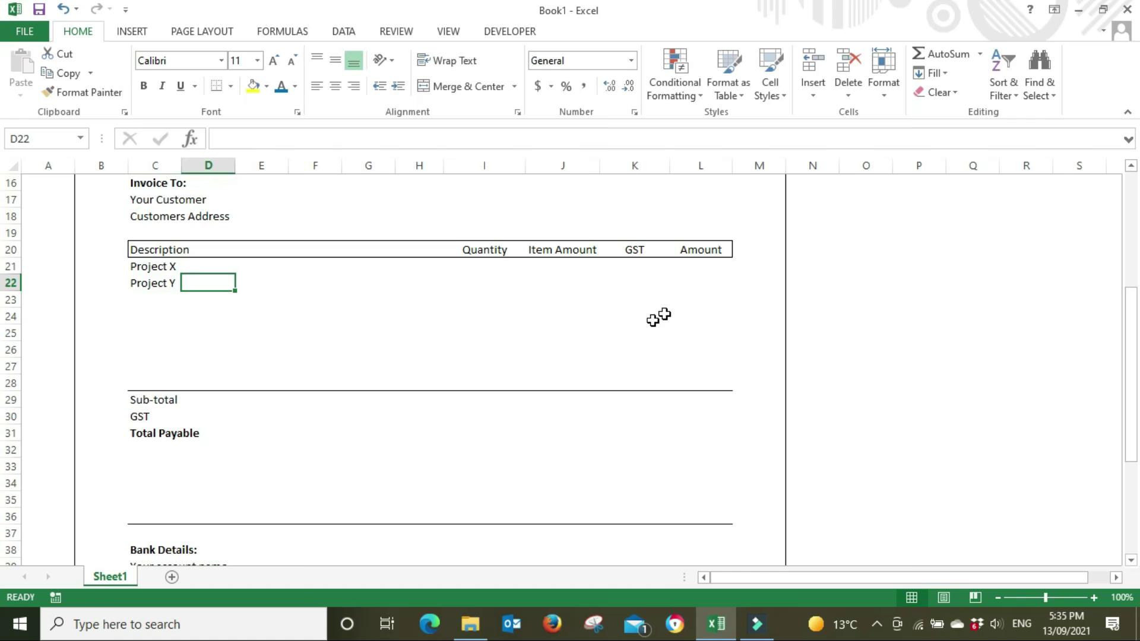
# Give Project X quantity 5 and item amount 30, formatted as $30.00.
pyautogui.click(485, 267)
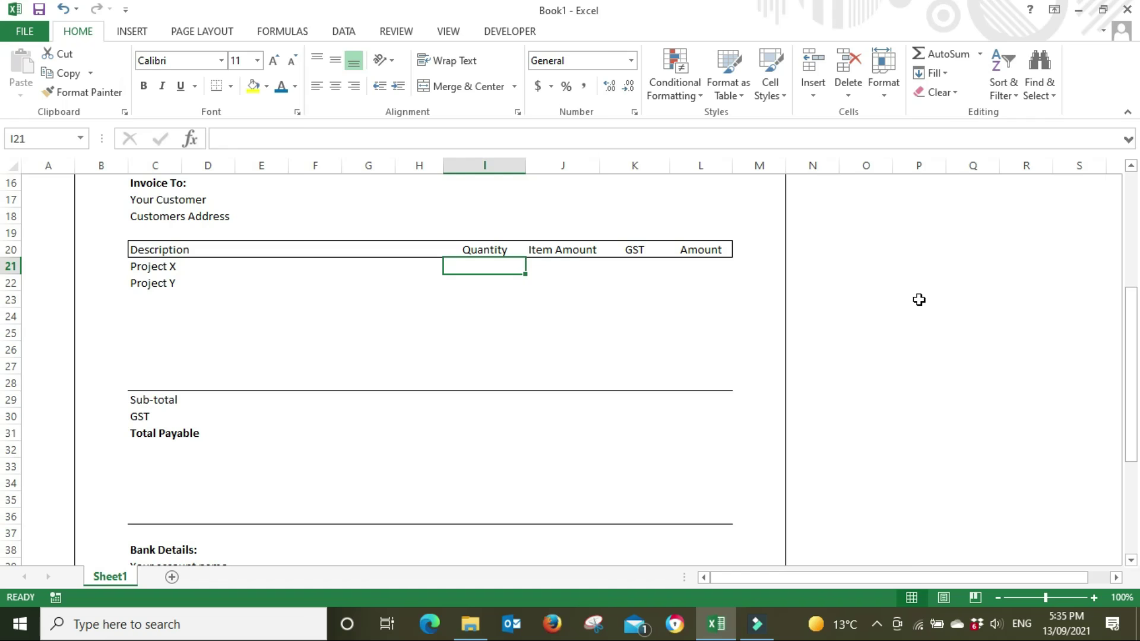
pyautogui.write('5')
pyautogui.press('Tab')
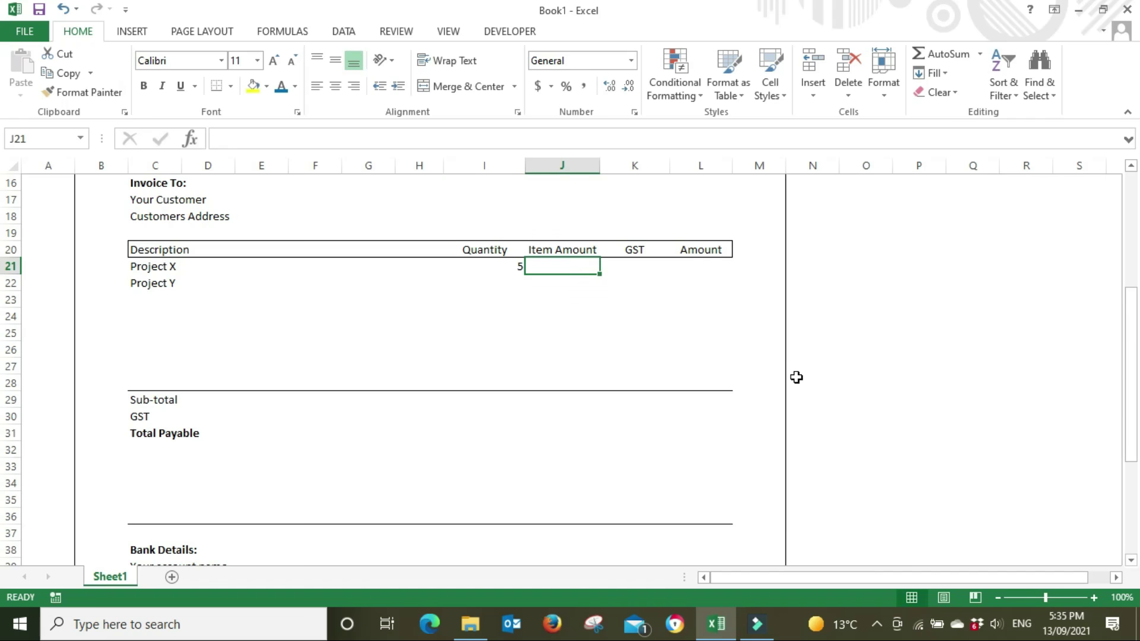
pyautogui.write('30')
pyautogui.press('Tab')
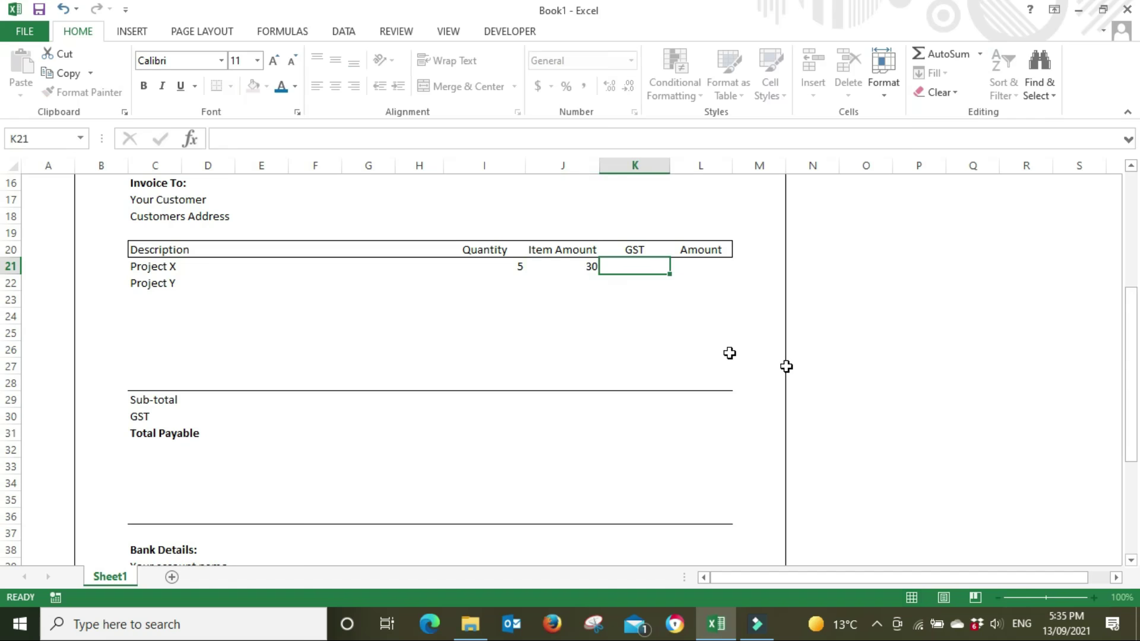
pyautogui.click(568, 264)
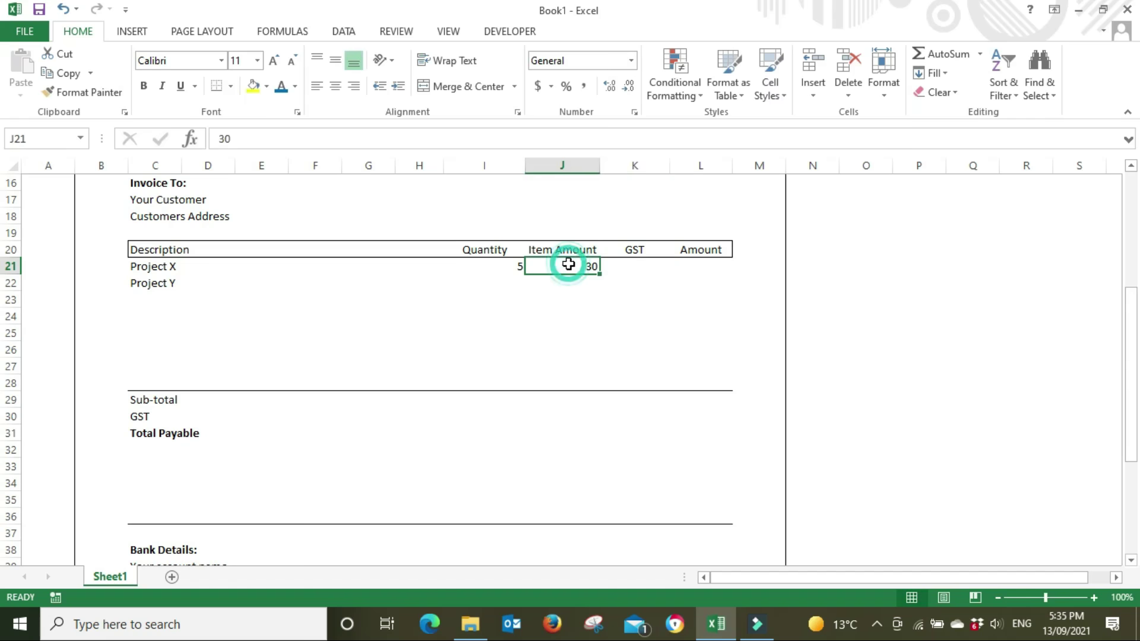
pyautogui.click(538, 86)
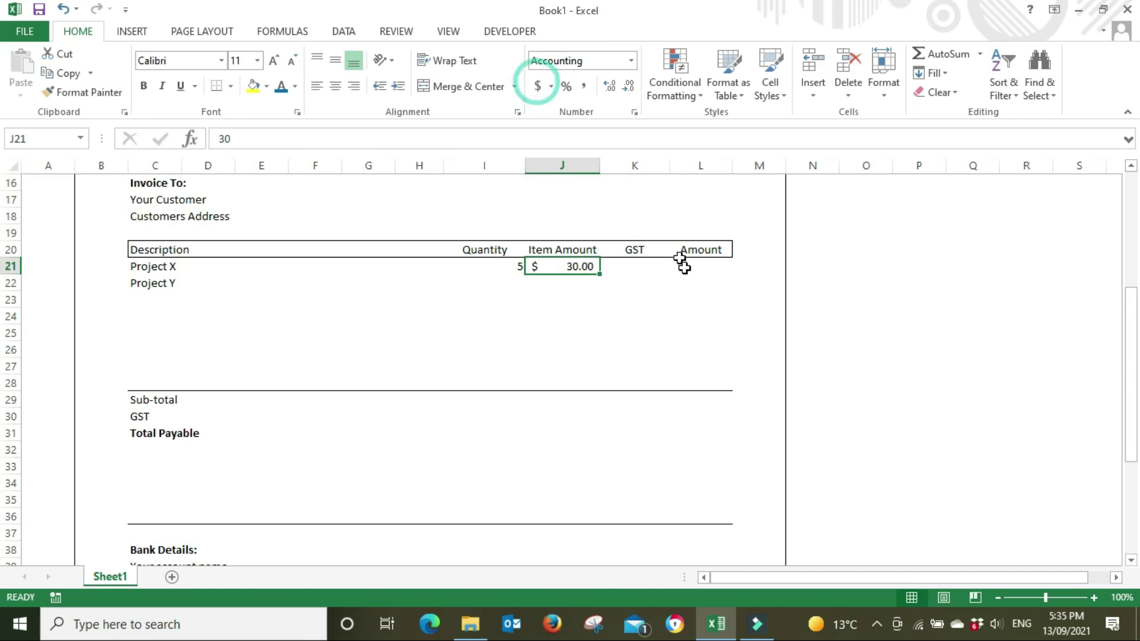
# Give Project Y quantity 2 and item amount 40, formatted as $40.00.
pyautogui.click(509, 284)
pyautogui.write('2')
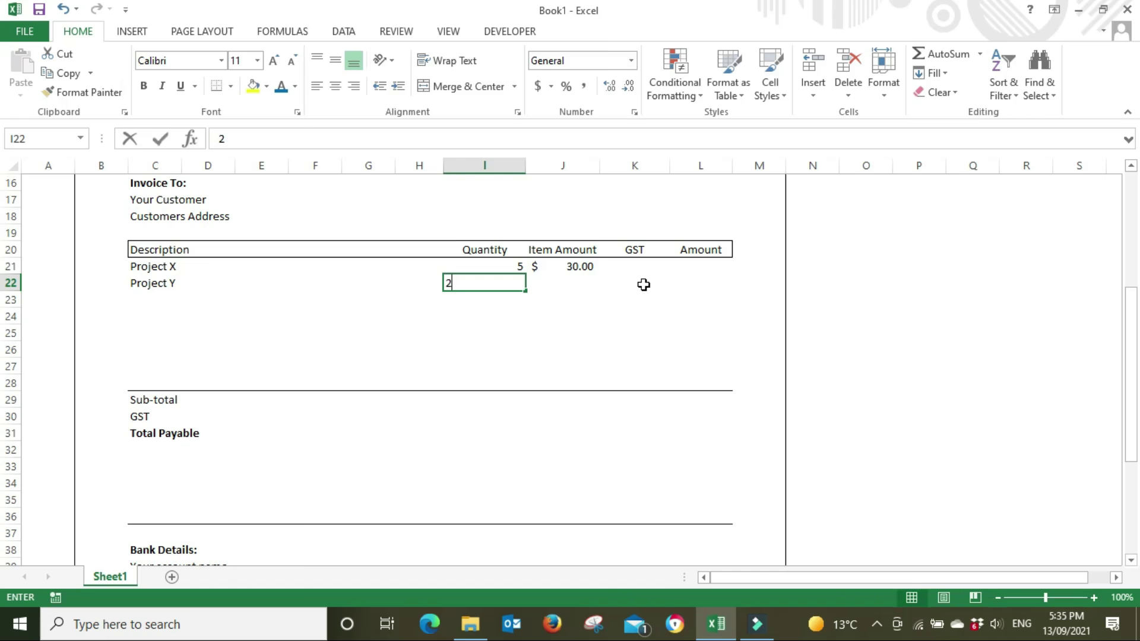
pyautogui.press('Tab')
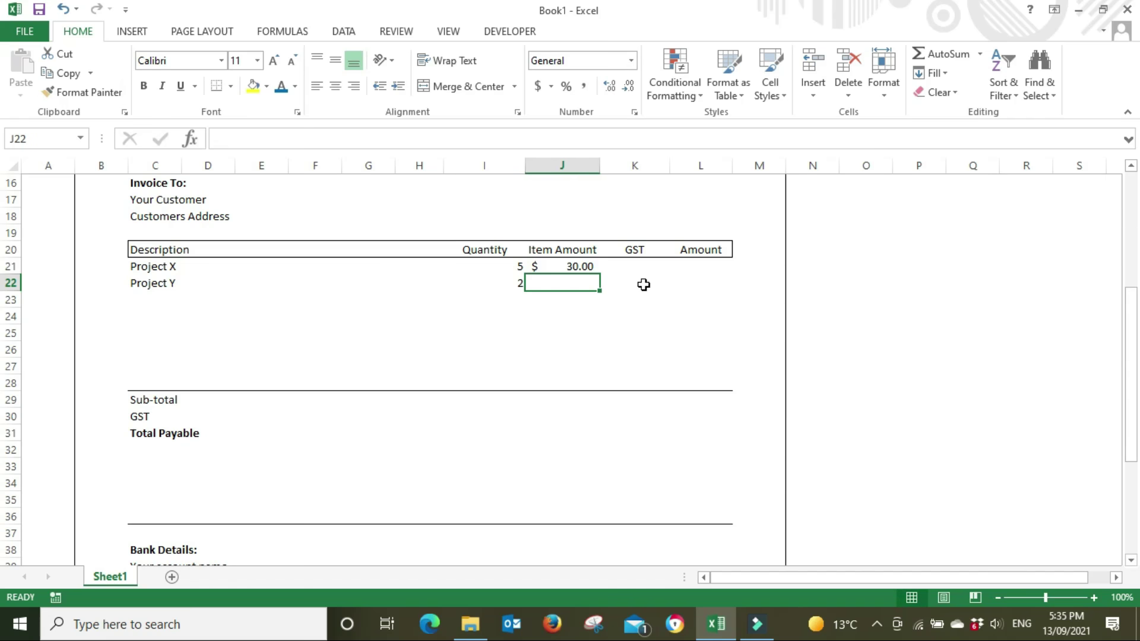
pyautogui.write('40')
pyautogui.press('Tab')
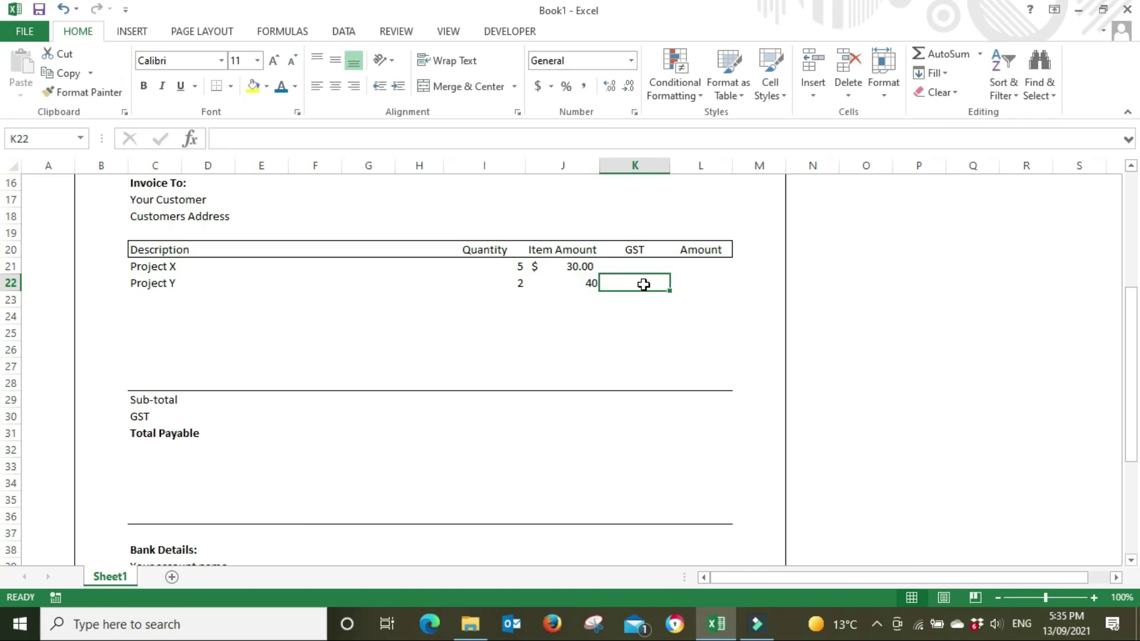
pyautogui.click(574, 280)
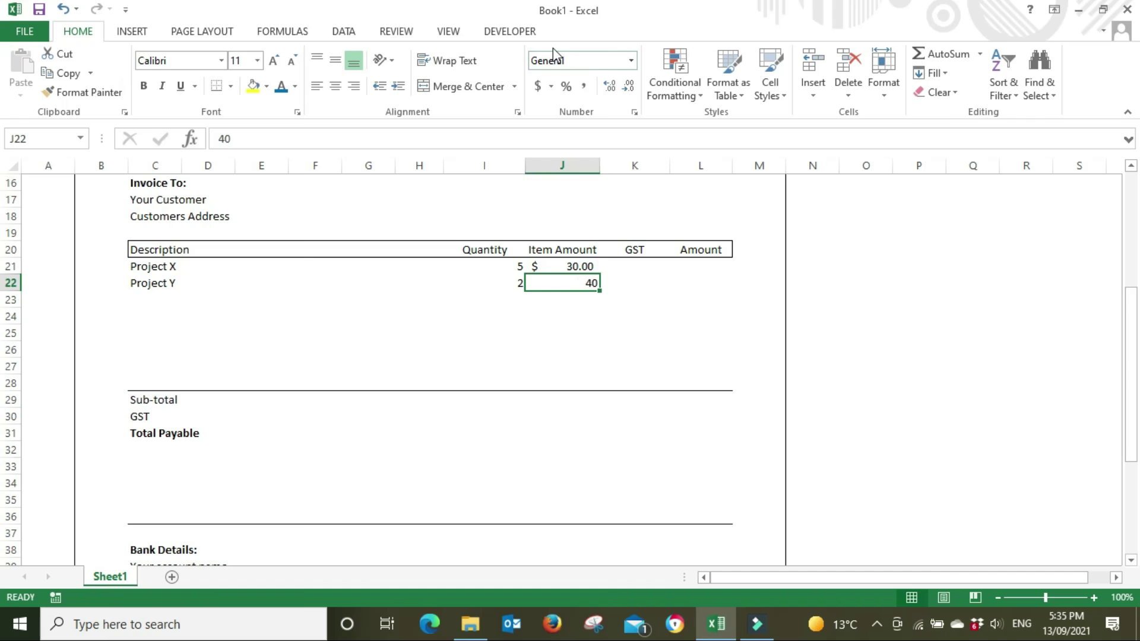
pyautogui.click(536, 86)
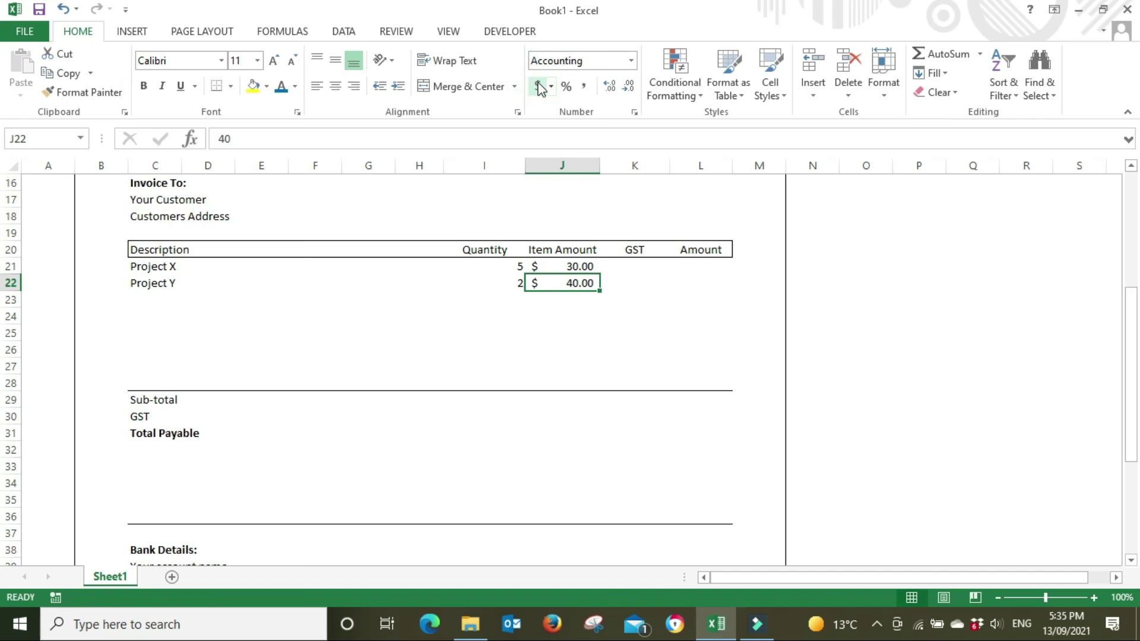
pyautogui.click(674, 310)
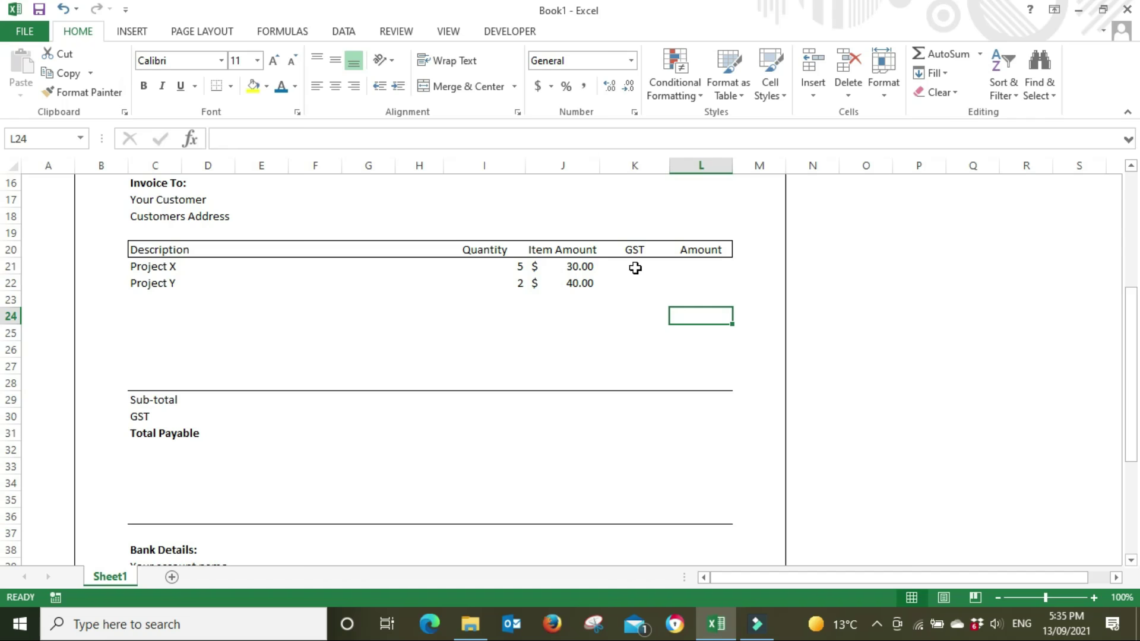
# Enter =I21*J21 in L21 so Project X's amount shows $150.00.
pyautogui.click(706, 267)
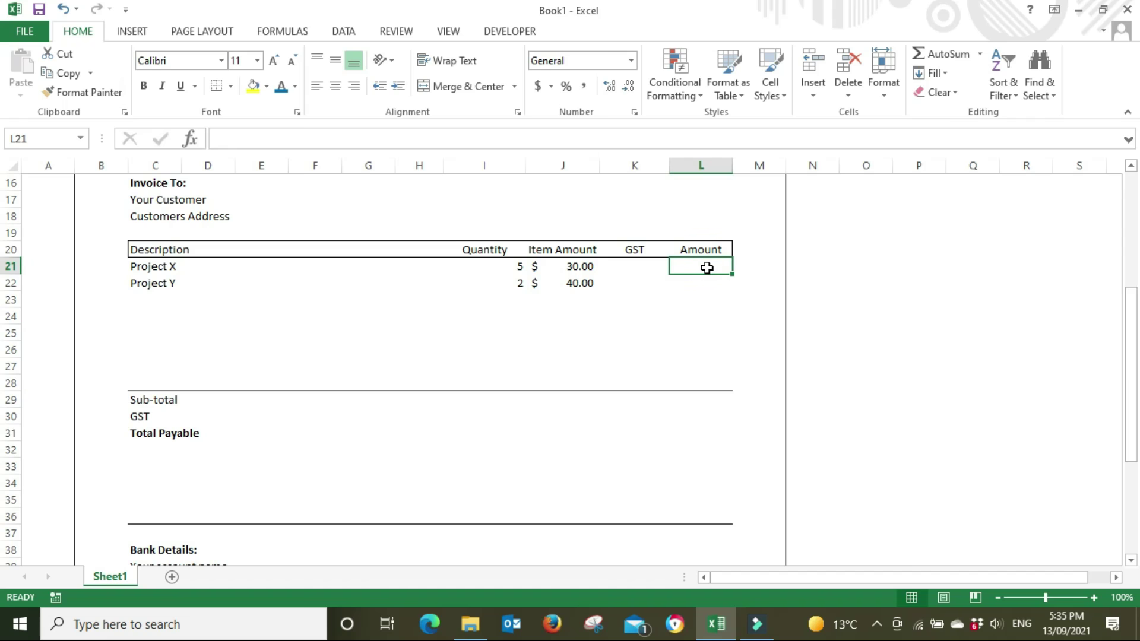
pyautogui.write('=')
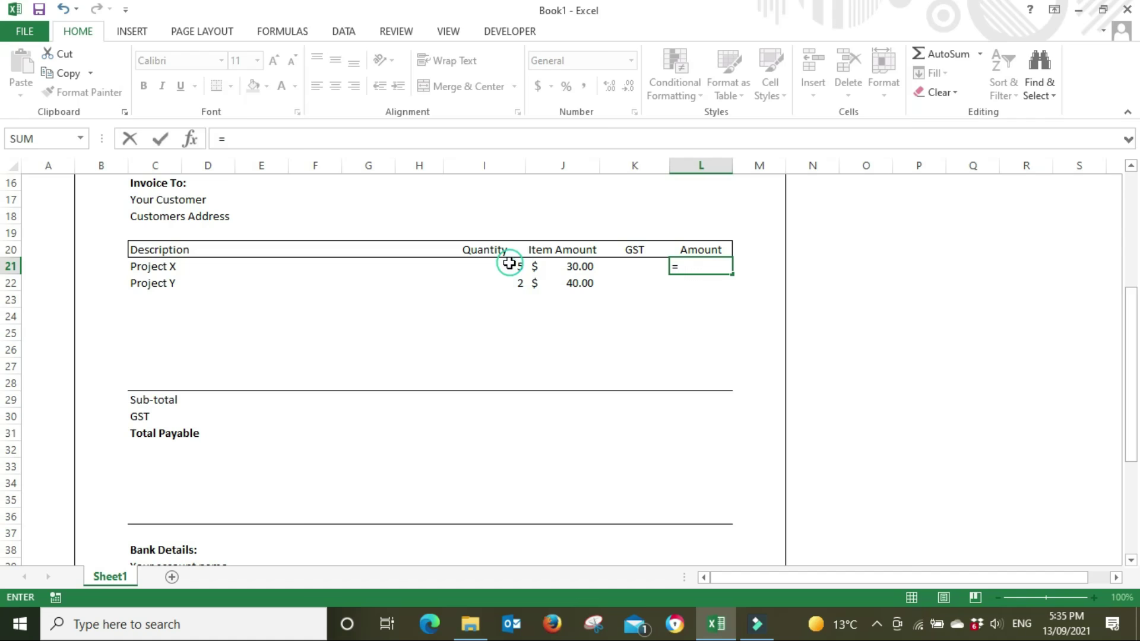
pyautogui.click(508, 263)
pyautogui.write('*')
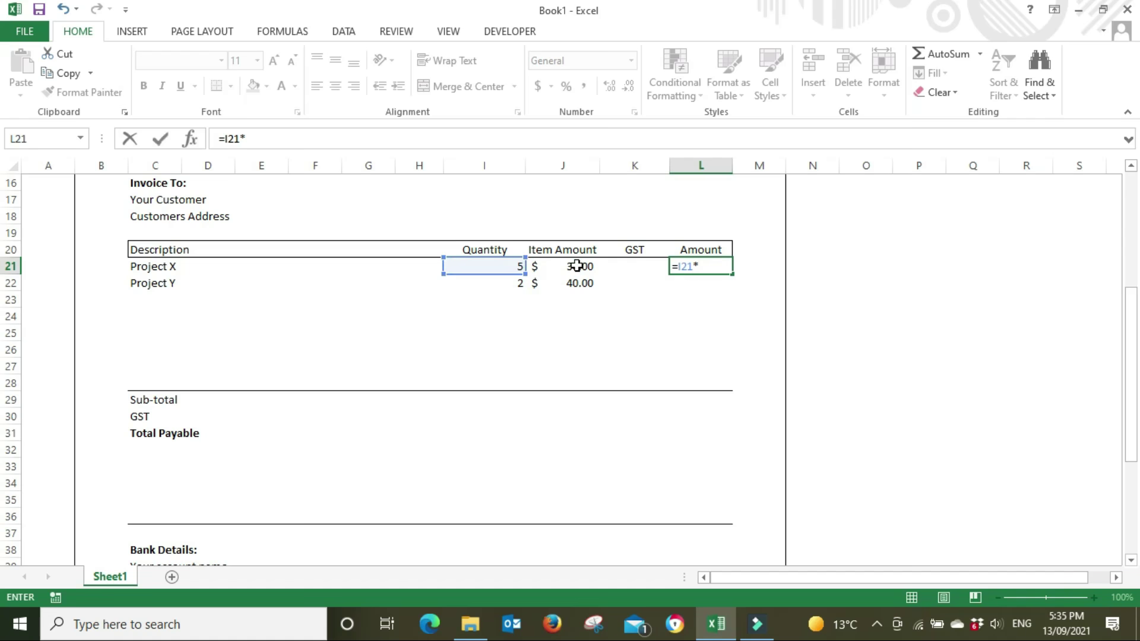
pyautogui.click(578, 265)
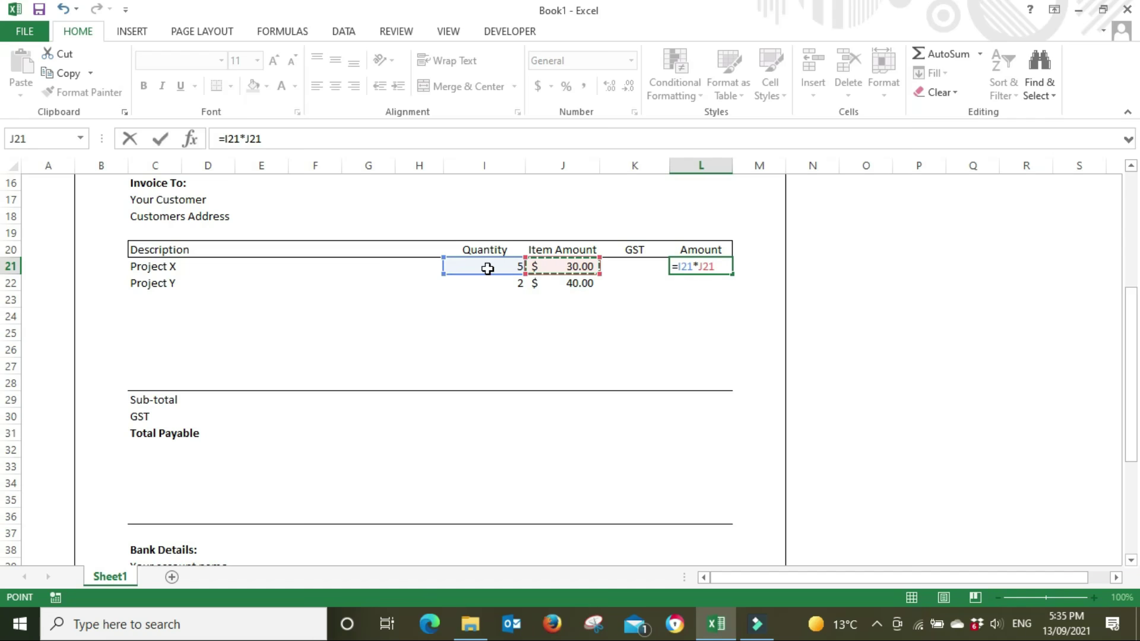
pyautogui.press('Return')
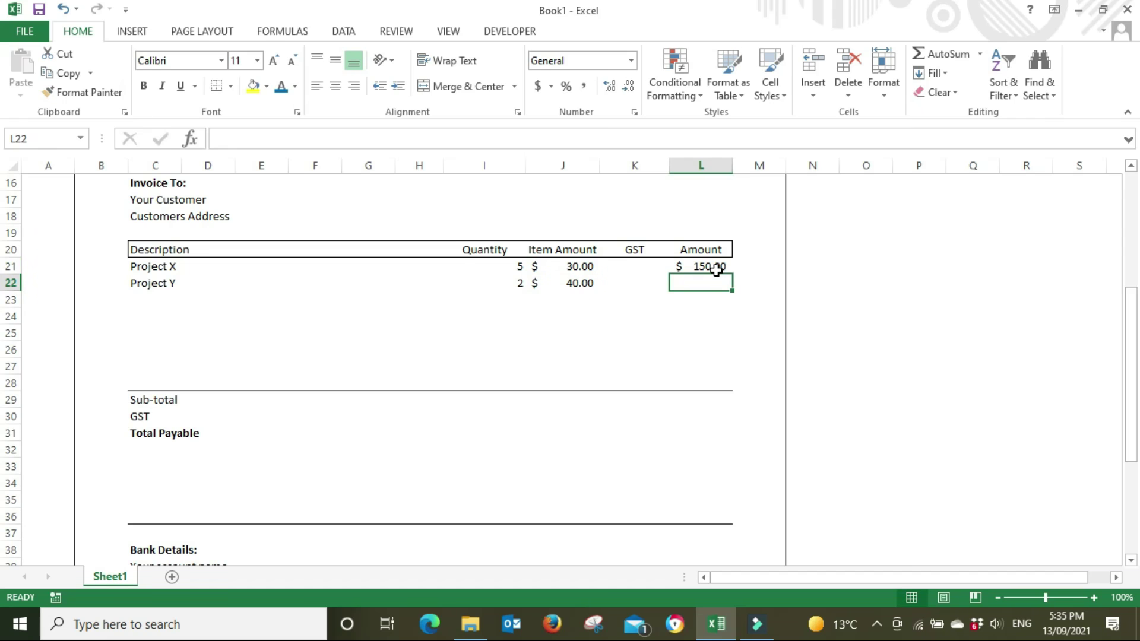
# Fill the amount formula down to L22, verifying =I22*J22 gives $80.00.
pyautogui.click(716, 269)
pyautogui.moveTo(732, 274); pyautogui.dragTo(751, 294)
pyautogui.doubleClick(711, 285)
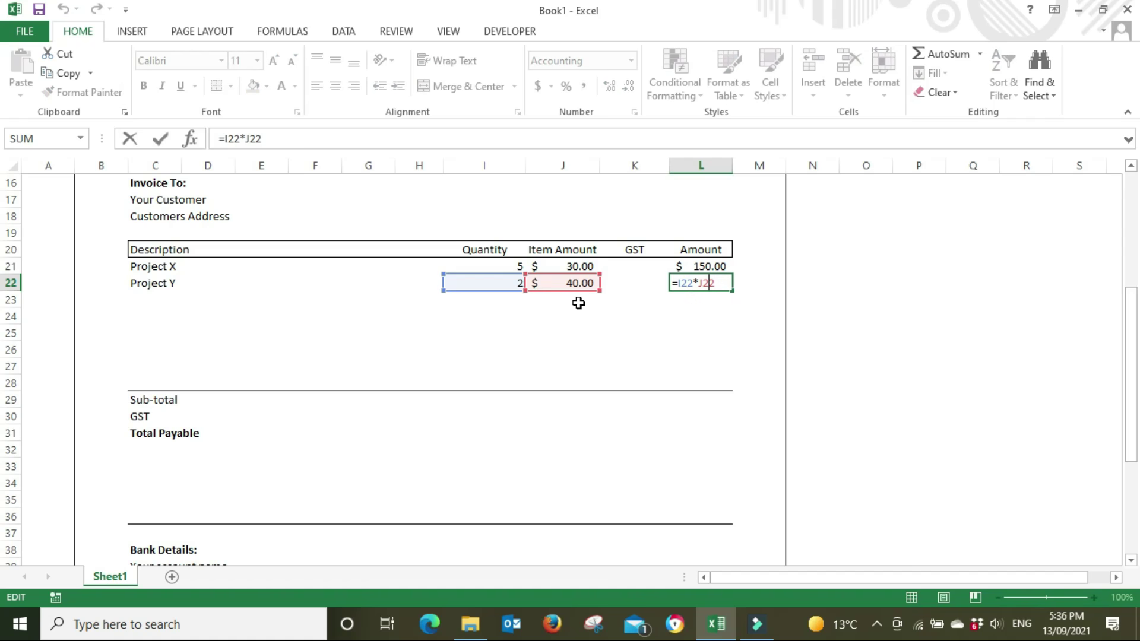
pyautogui.press('Escape')
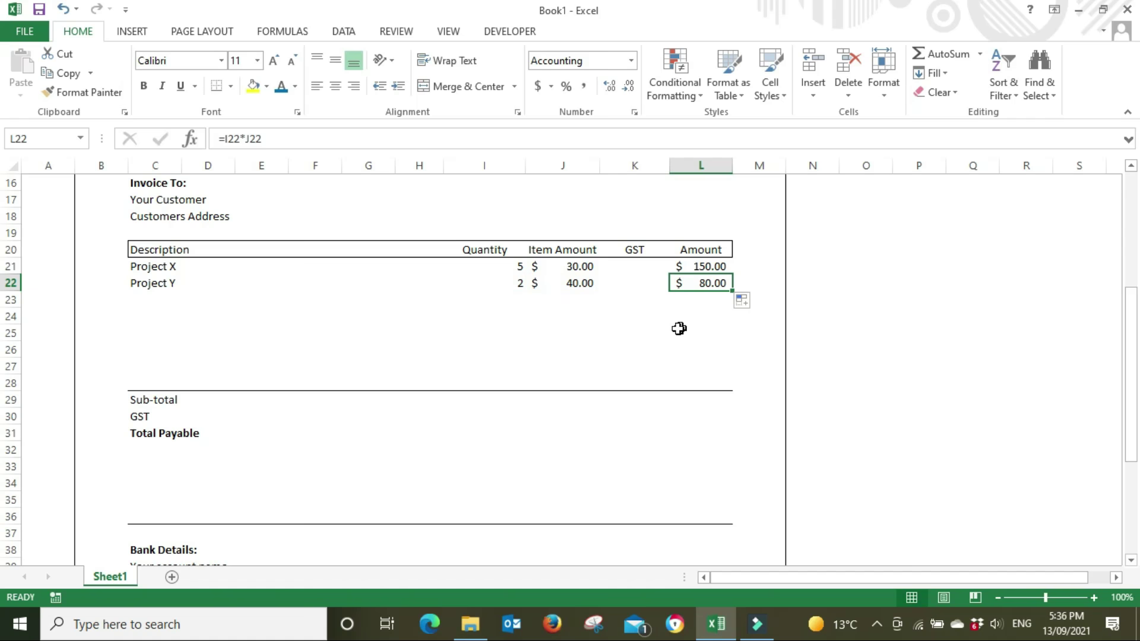
pyautogui.click(678, 328)
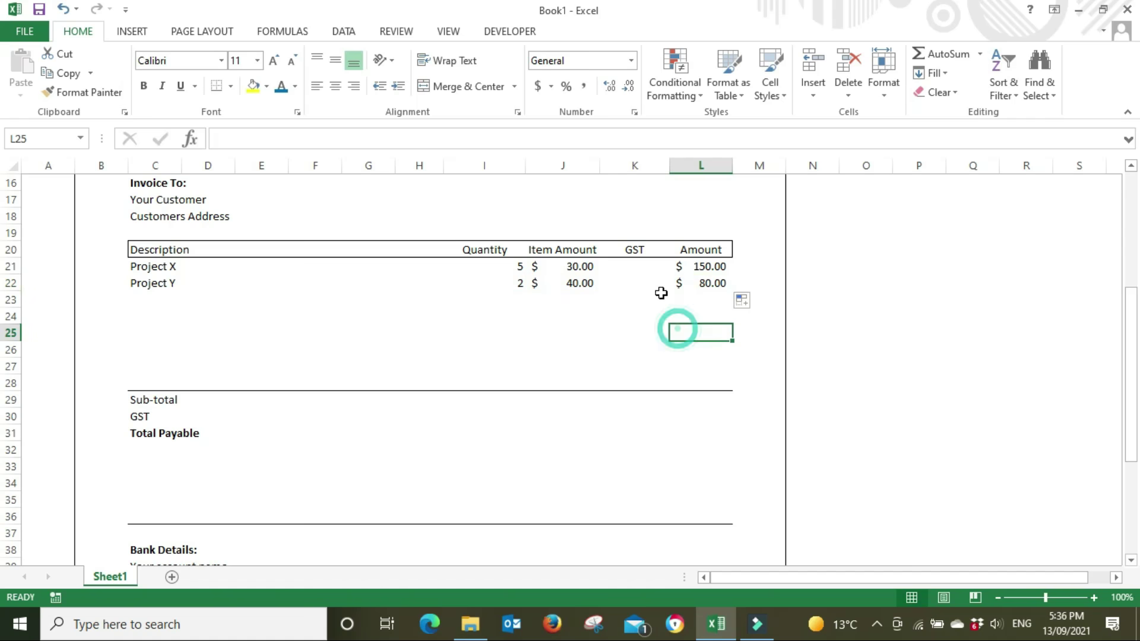
pyautogui.click(644, 266)
pyautogui.write('+')
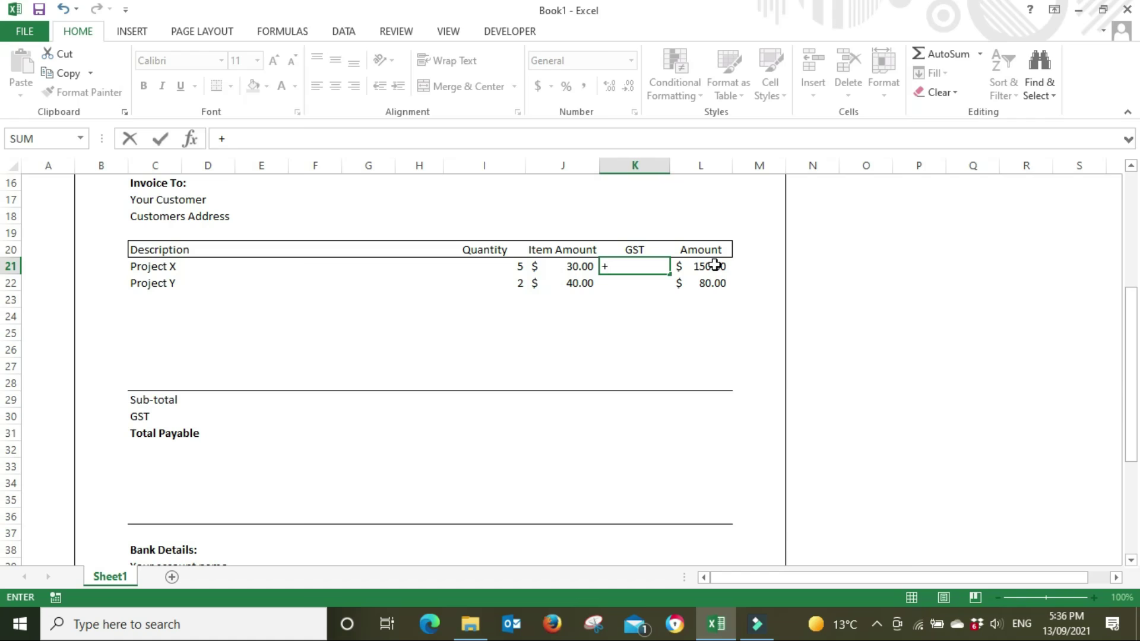
# Enter =L21*.1 in K21 for $15.00 GST and fill it down to K22 for $8.00.
pyautogui.press('Escape')
pyautogui.write('=')
pyautogui.click(714, 265)
pyautogui.write('*')
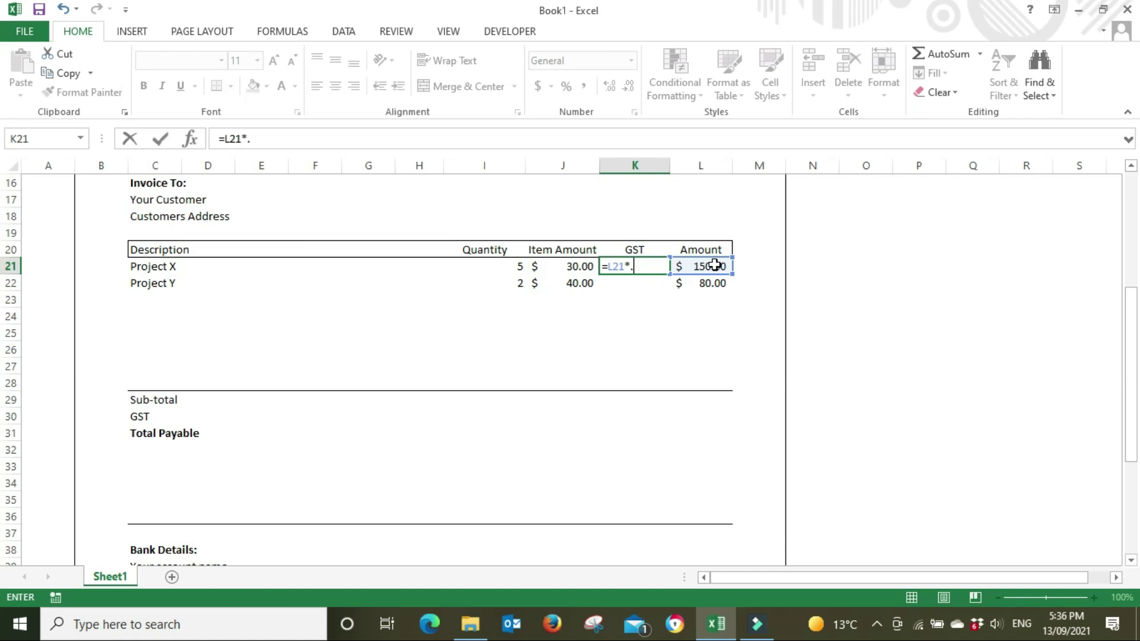
pyautogui.press('Return')
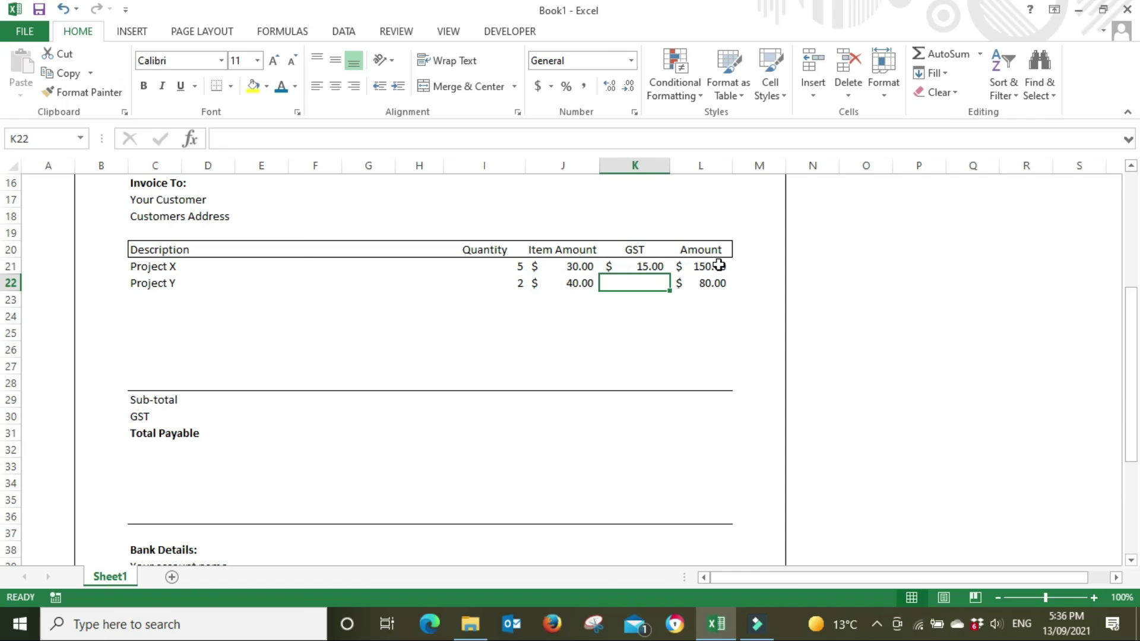
pyautogui.click(642, 266)
pyautogui.moveTo(671, 275); pyautogui.dragTo(674, 285)
pyautogui.click(639, 333)
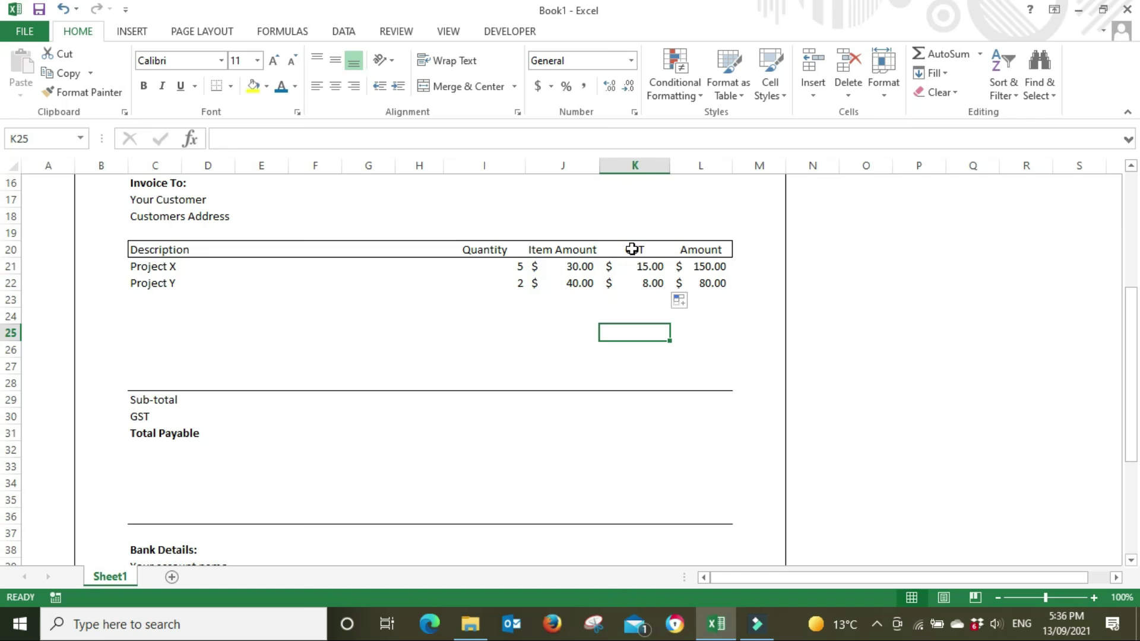
pyautogui.click(850, 265)
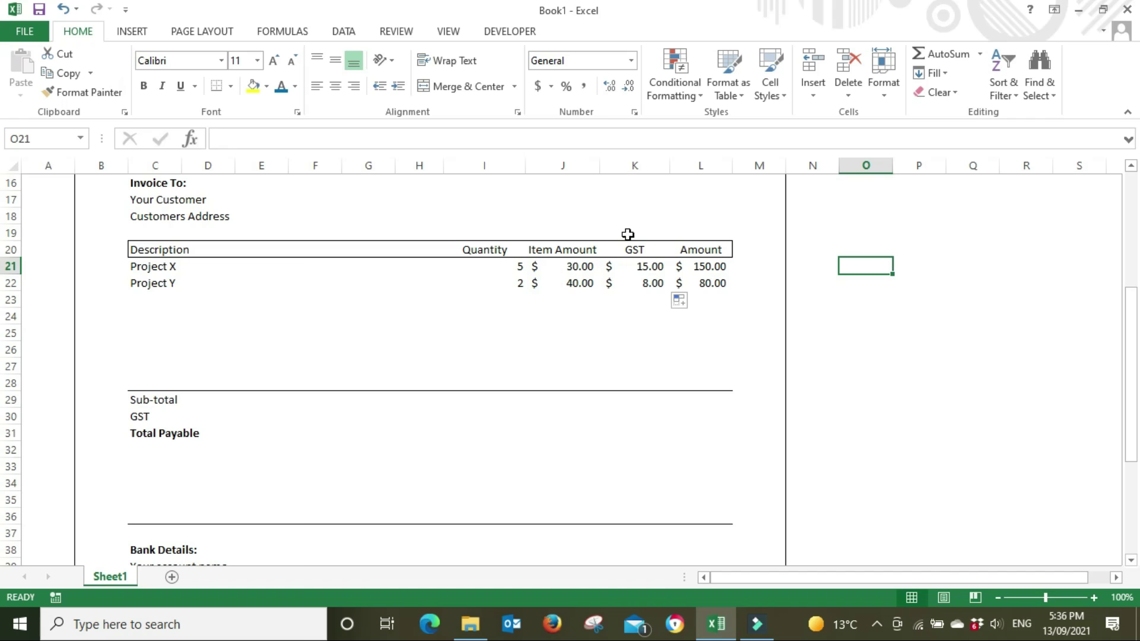
# Centre-align the headings I20:L20 and the line-item figures in I21:L22.
pyautogui.moveTo(498, 250); pyautogui.dragTo(686, 249)
pyautogui.click(335, 86)
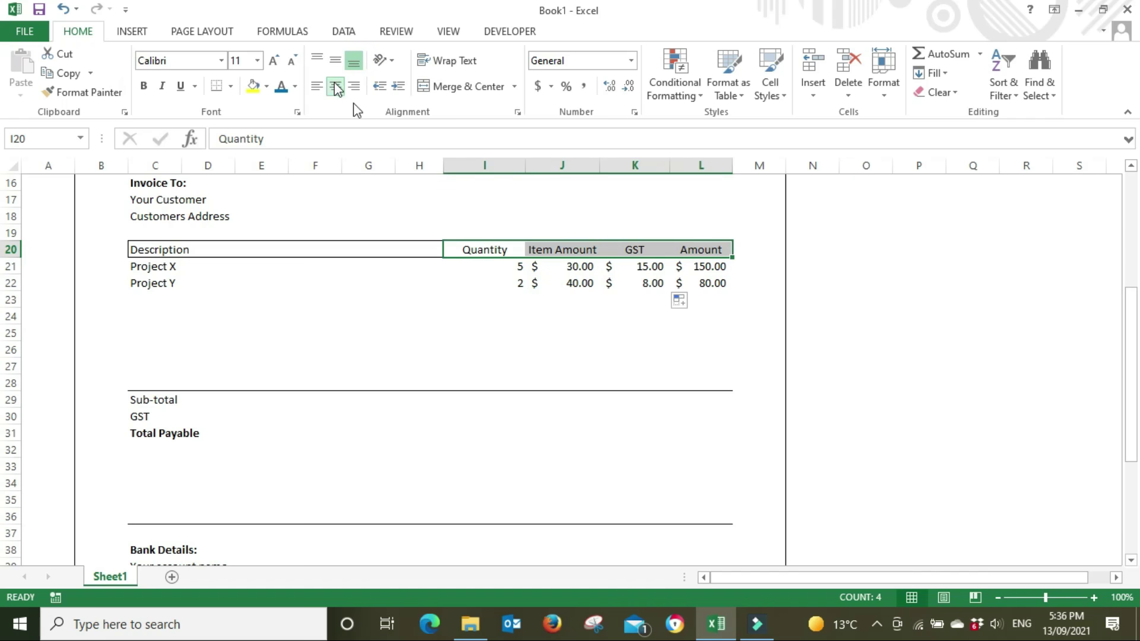
pyautogui.moveTo(497, 264); pyautogui.dragTo(682, 285)
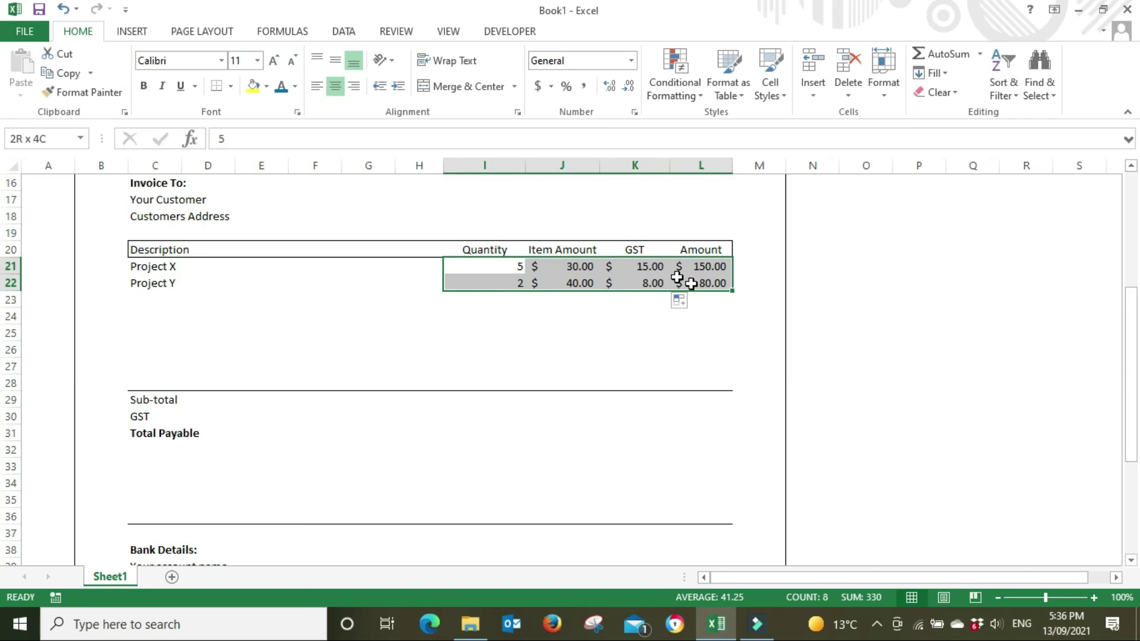
pyautogui.click(335, 86)
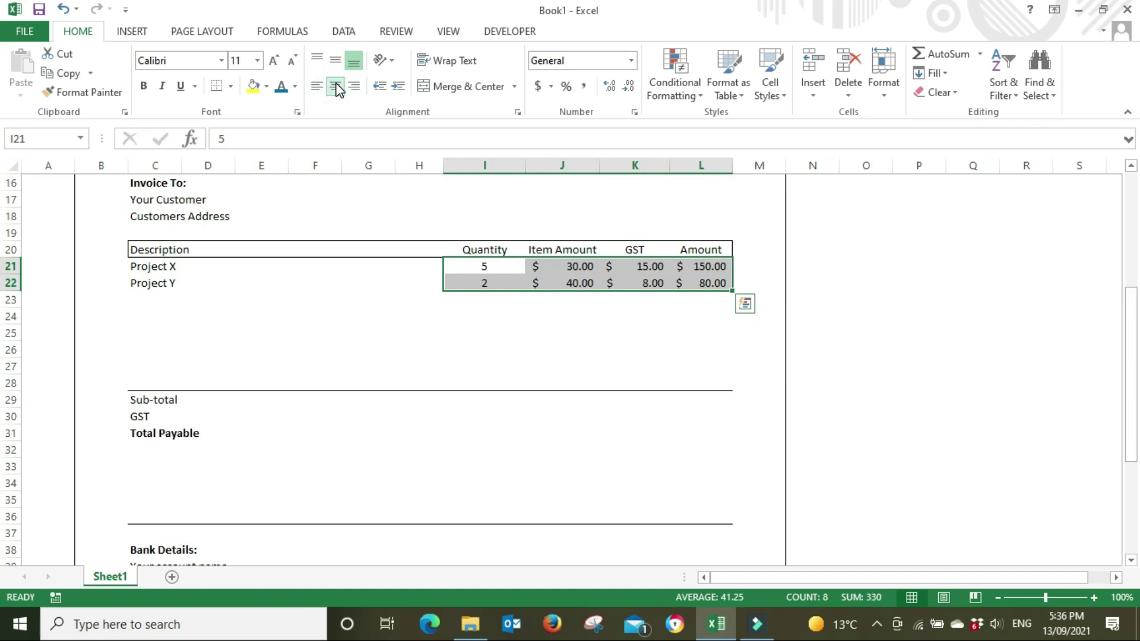
pyautogui.click(843, 363)
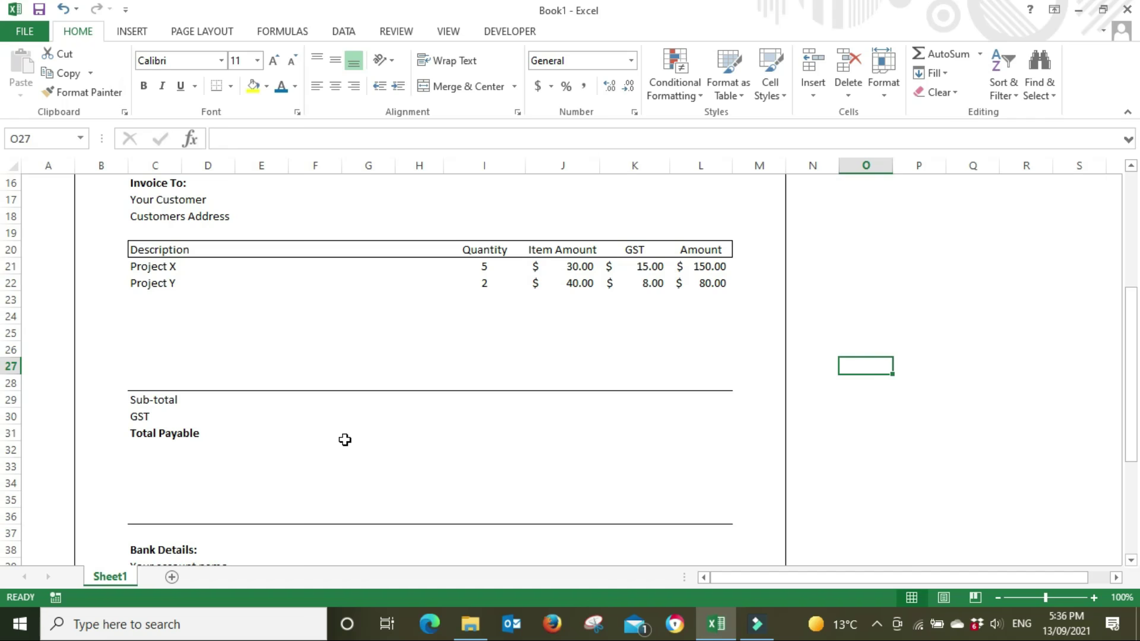
# AutoSum the Amount column into L29, giving =SUM(L21:L28) = $230.00.
pyautogui.click(717, 400)
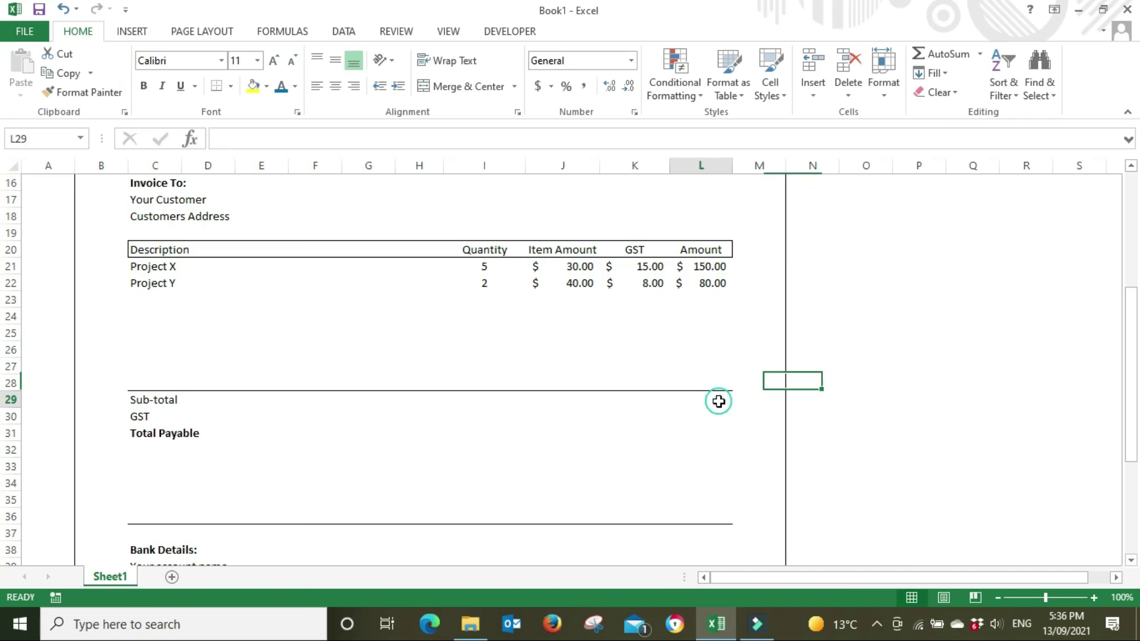
pyautogui.click(949, 60)
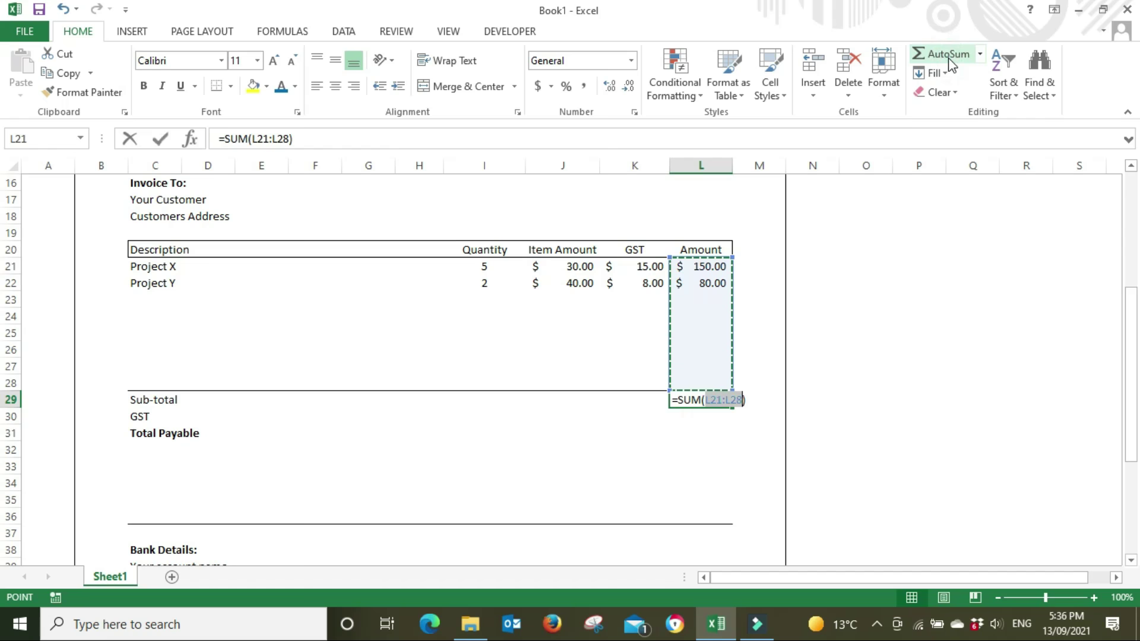
pyautogui.press('Return')
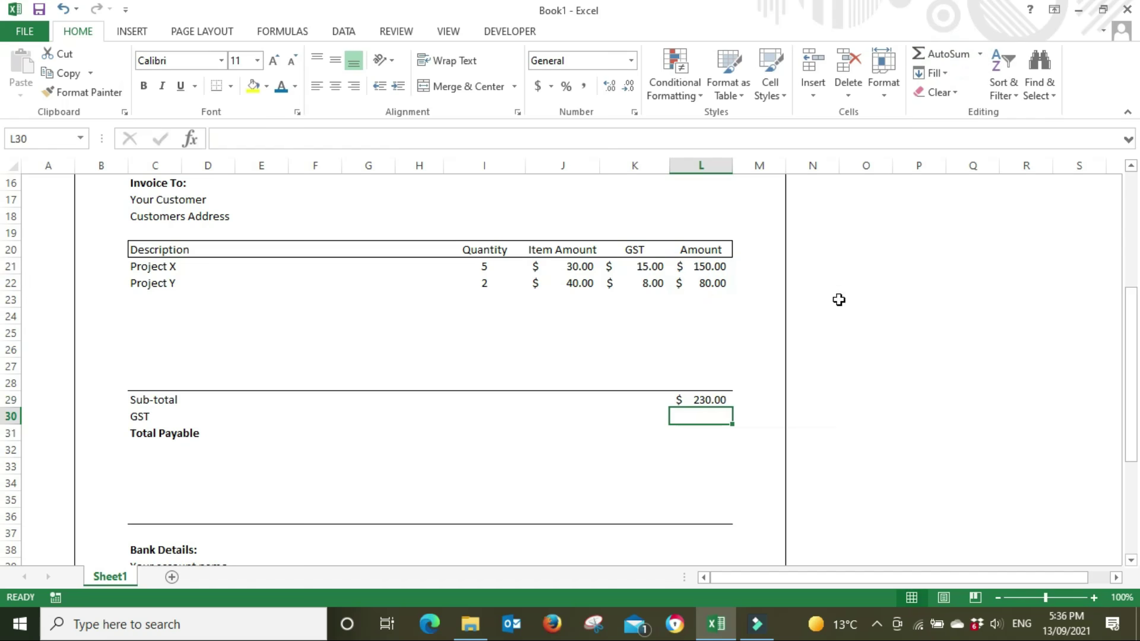
pyautogui.moveTo(707, 264); pyautogui.dragTo(722, 380)
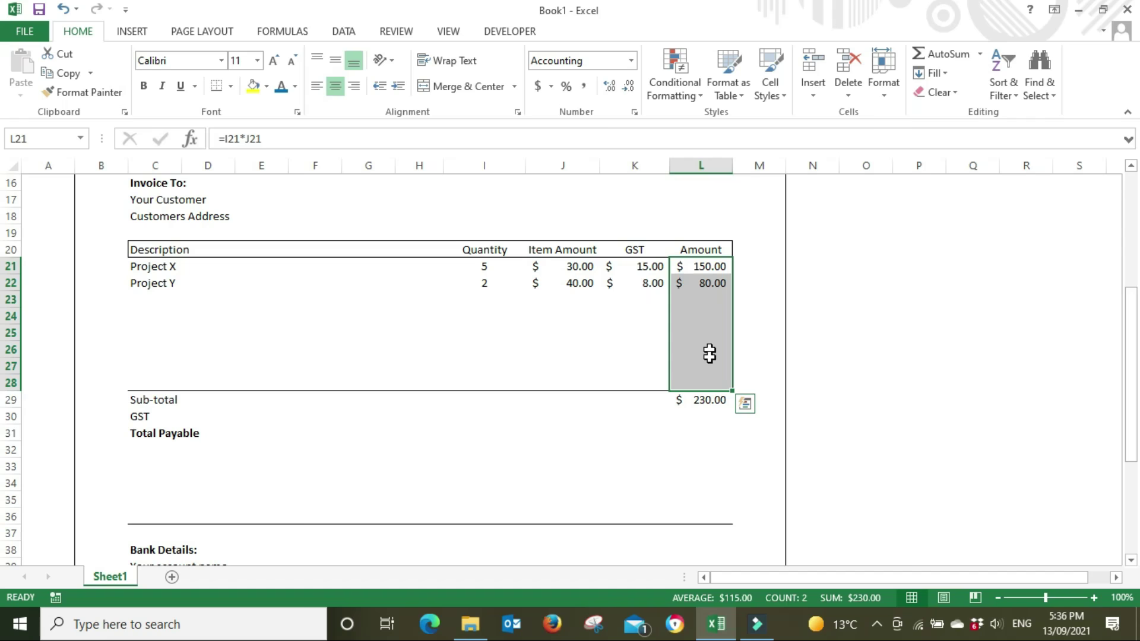
pyautogui.click(866, 348)
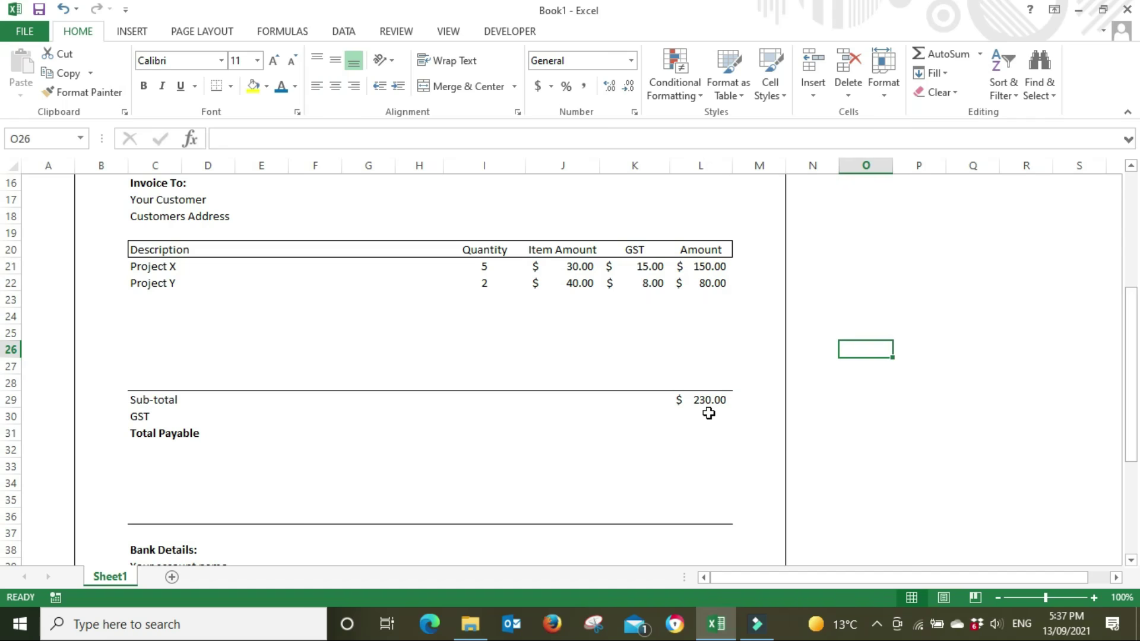
pyautogui.click(708, 414)
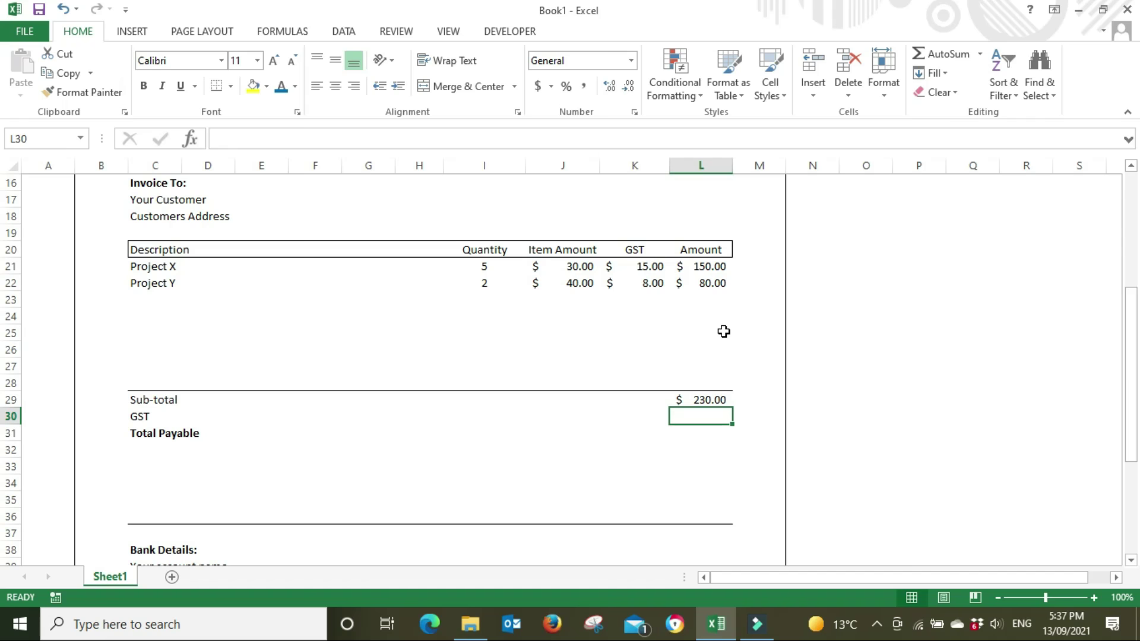
pyautogui.write('=sum')
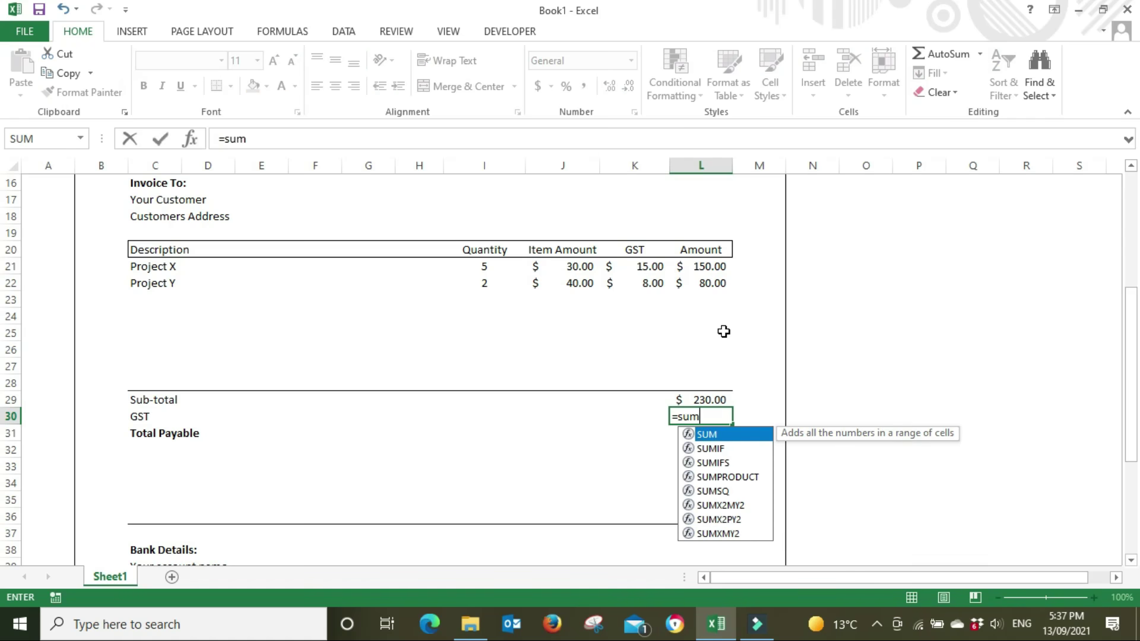
pyautogui.write('(')
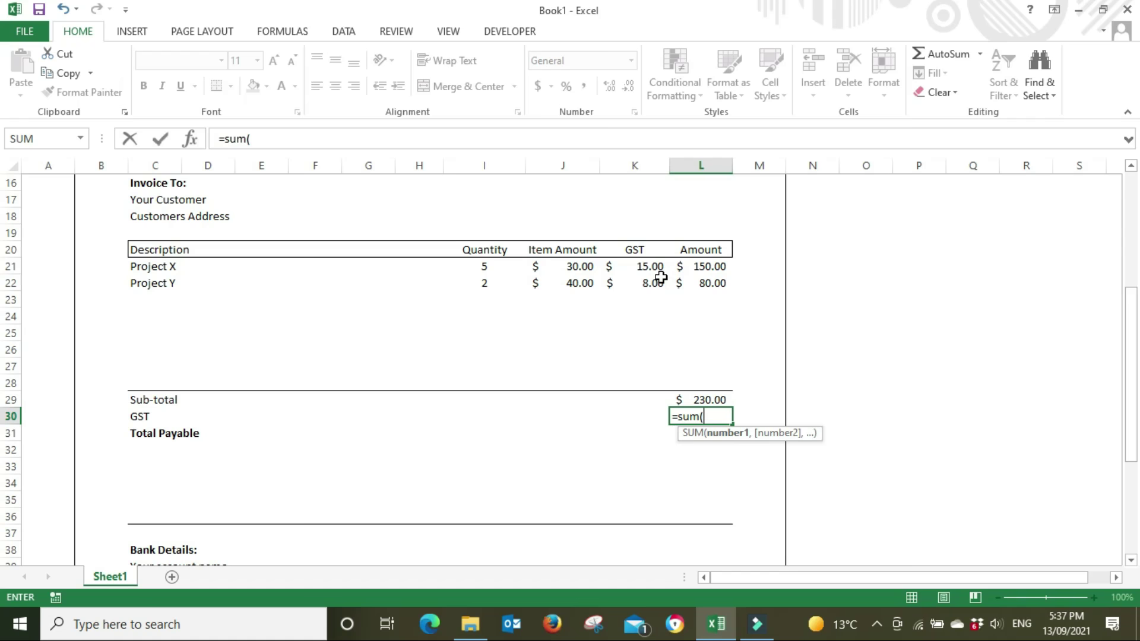
pyautogui.moveTo(651, 265); pyautogui.dragTo(655, 380)
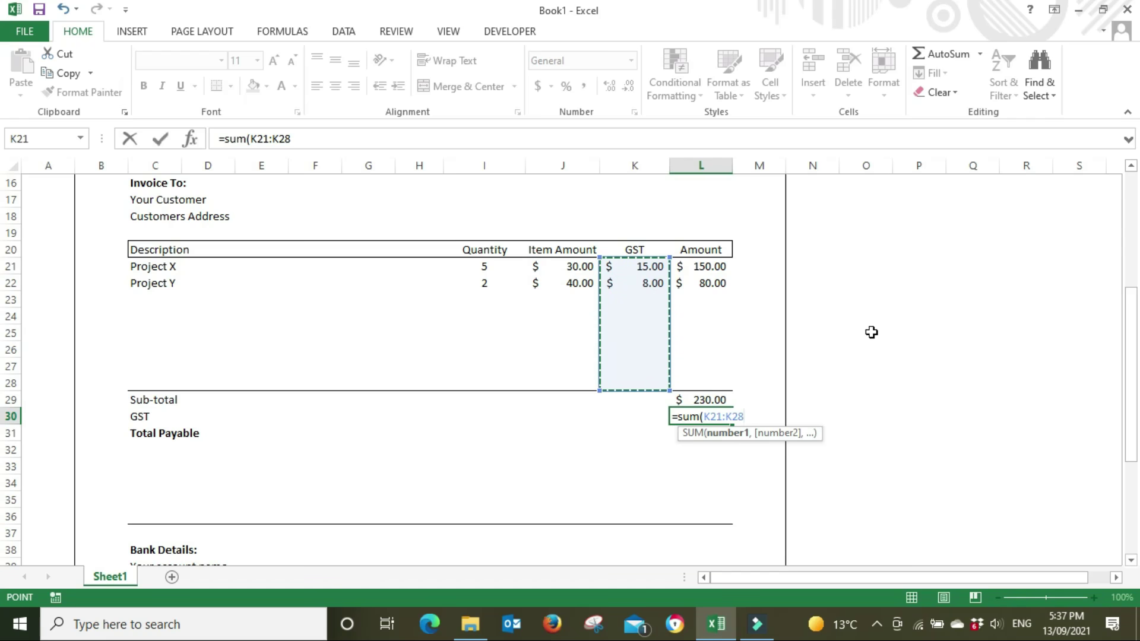
pyautogui.write(')')
pyautogui.press('Return')
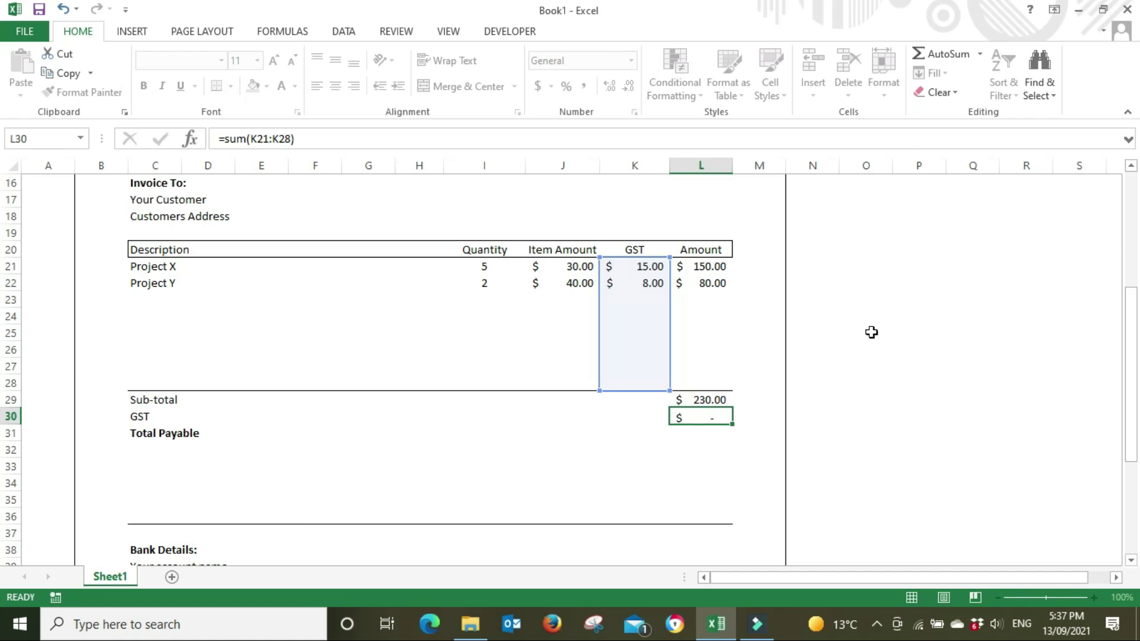
pyautogui.click(709, 419)
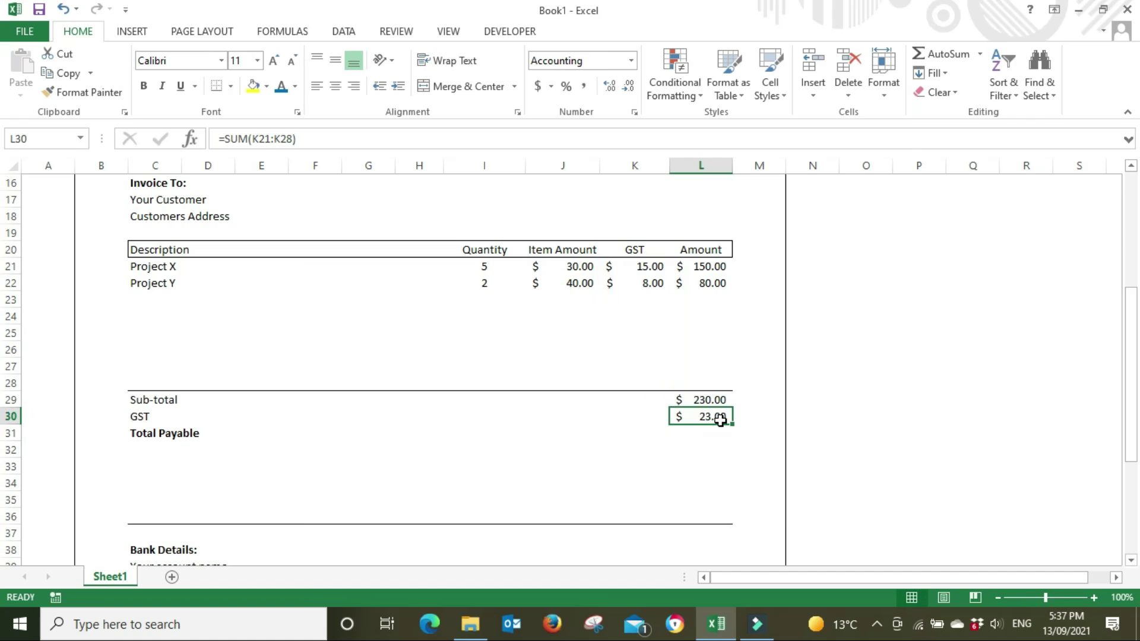
pyautogui.doubleClick(710, 418)
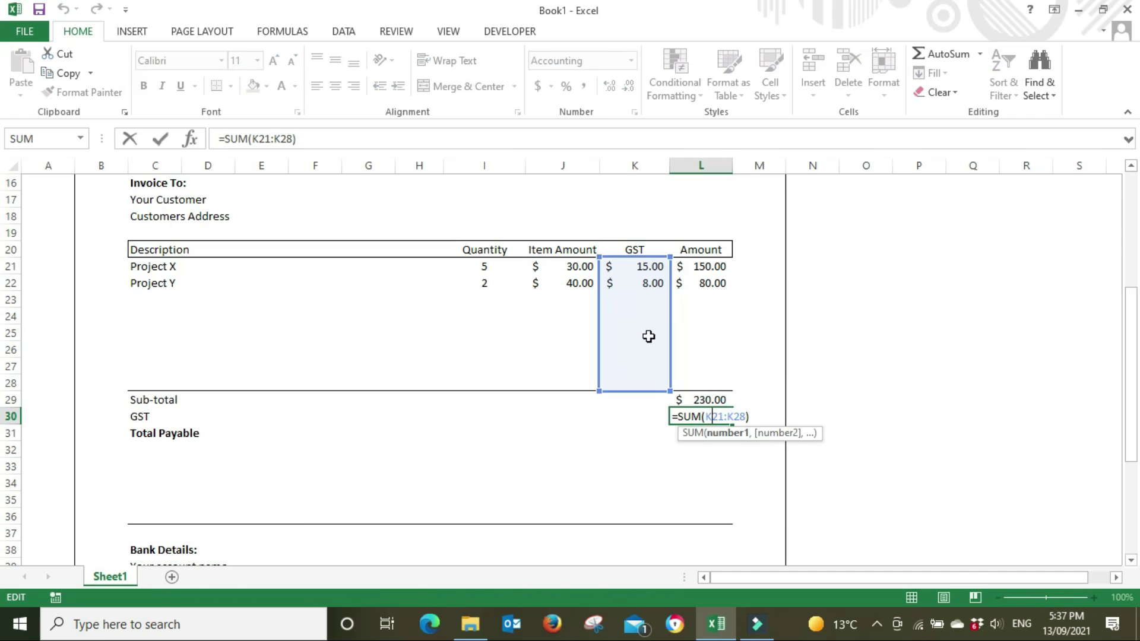
pyautogui.press('Escape')
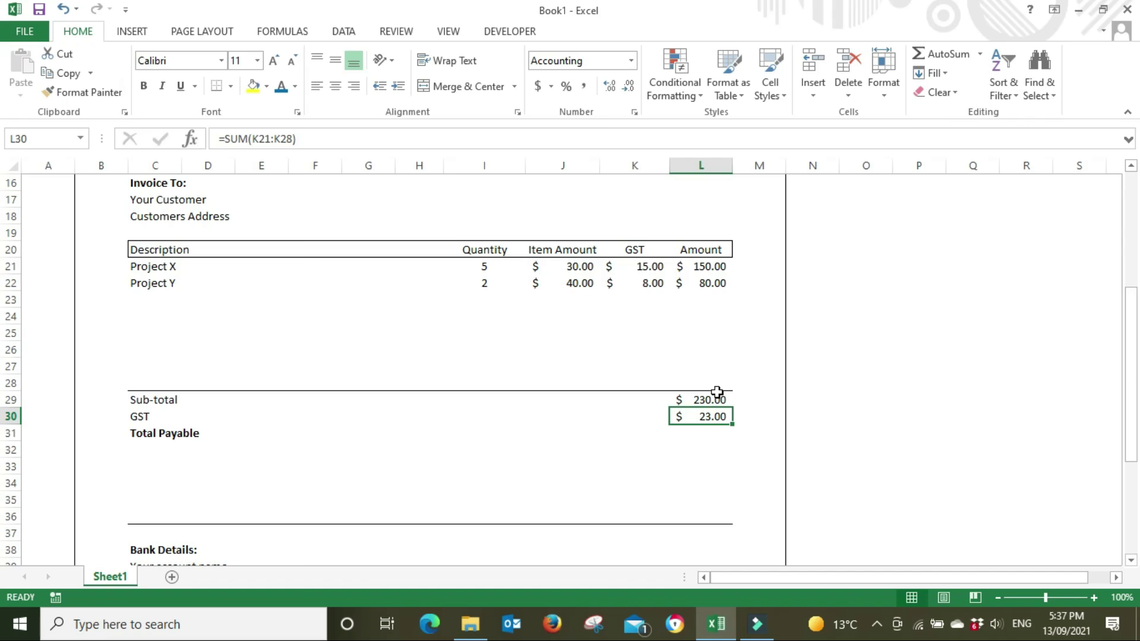
pyautogui.click(704, 433)
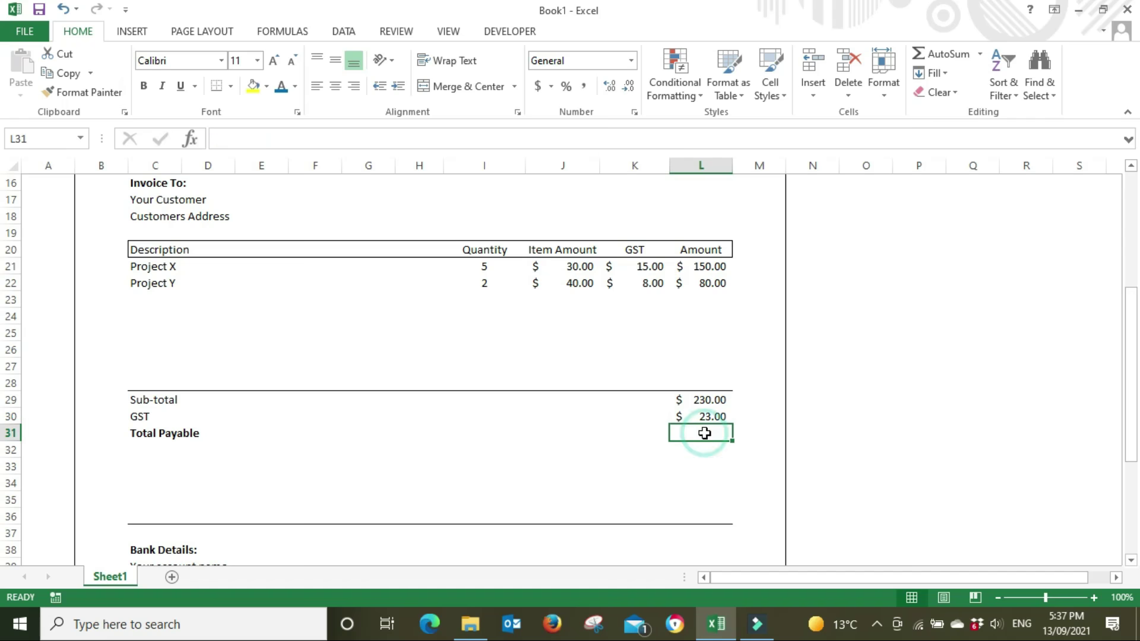
pyautogui.write('=')
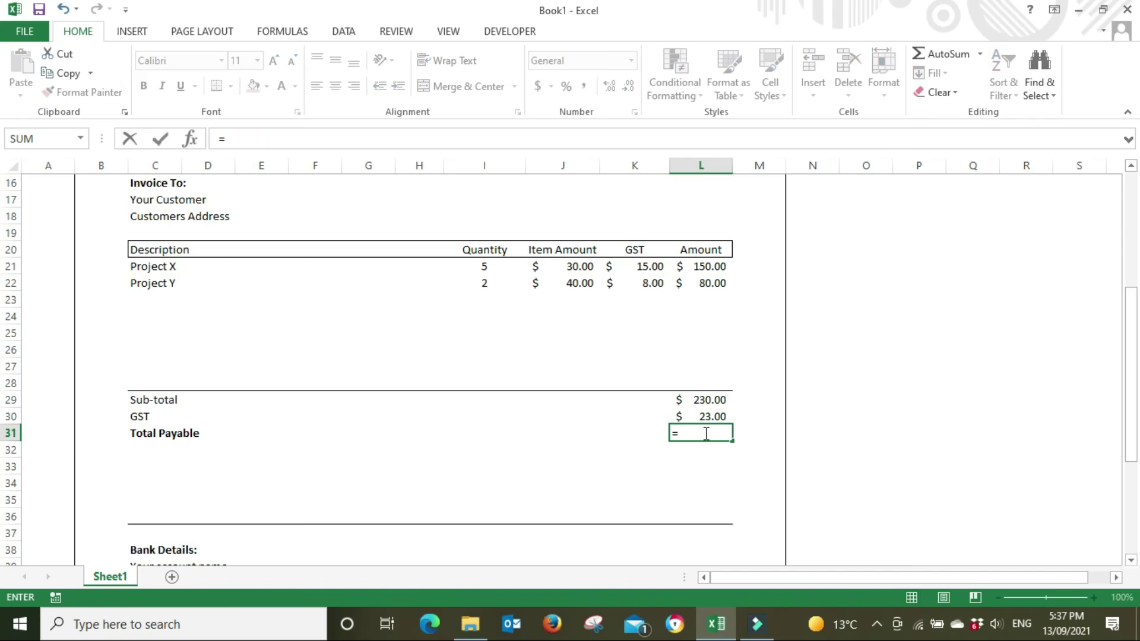
pyautogui.press('Up')
pyautogui.press('Up')
pyautogui.write('+')
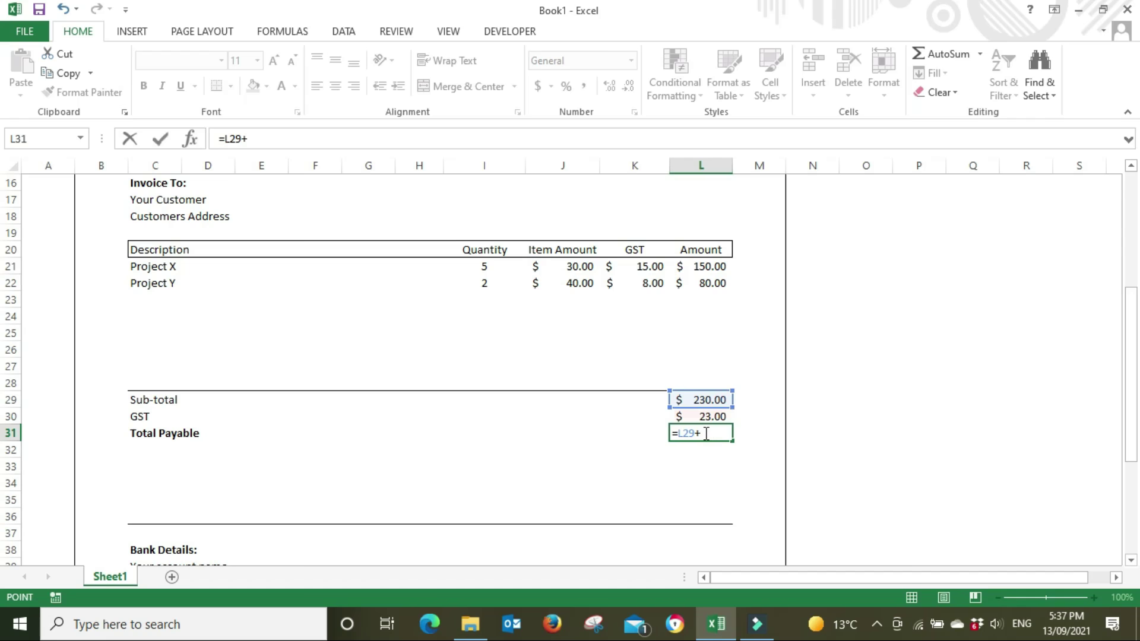
pyautogui.press('Up')
pyautogui.press('Return')
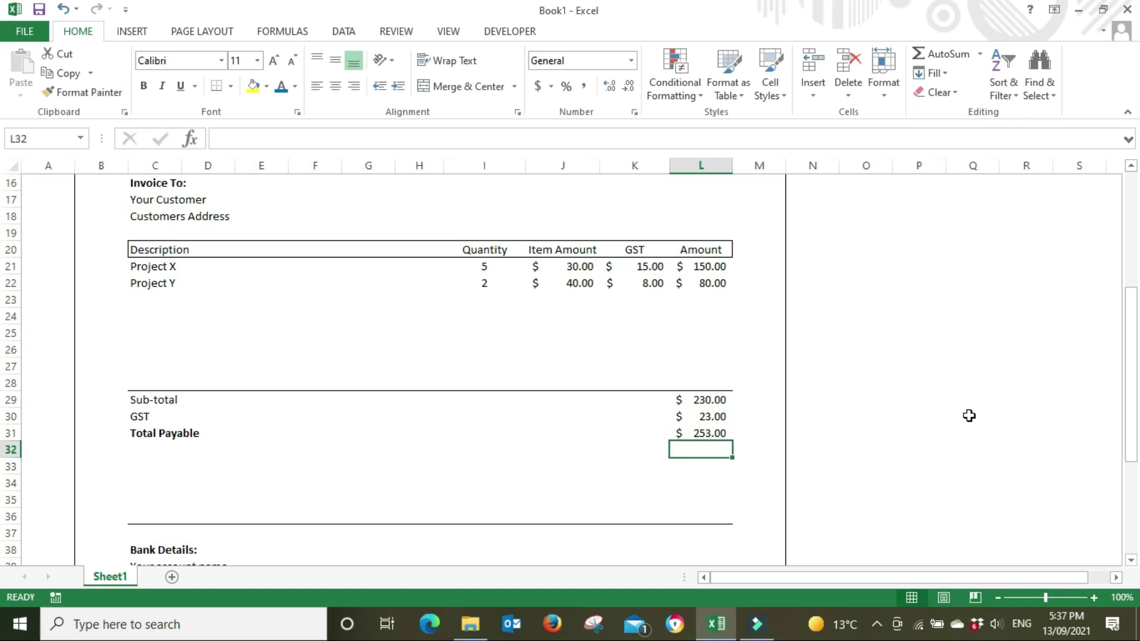
pyautogui.moveTo(714, 434)
pyautogui.mouseDown()
pyautogui.moveTo(453, 430)
pyautogui.moveTo(696, 430)
pyautogui.mouseUp()
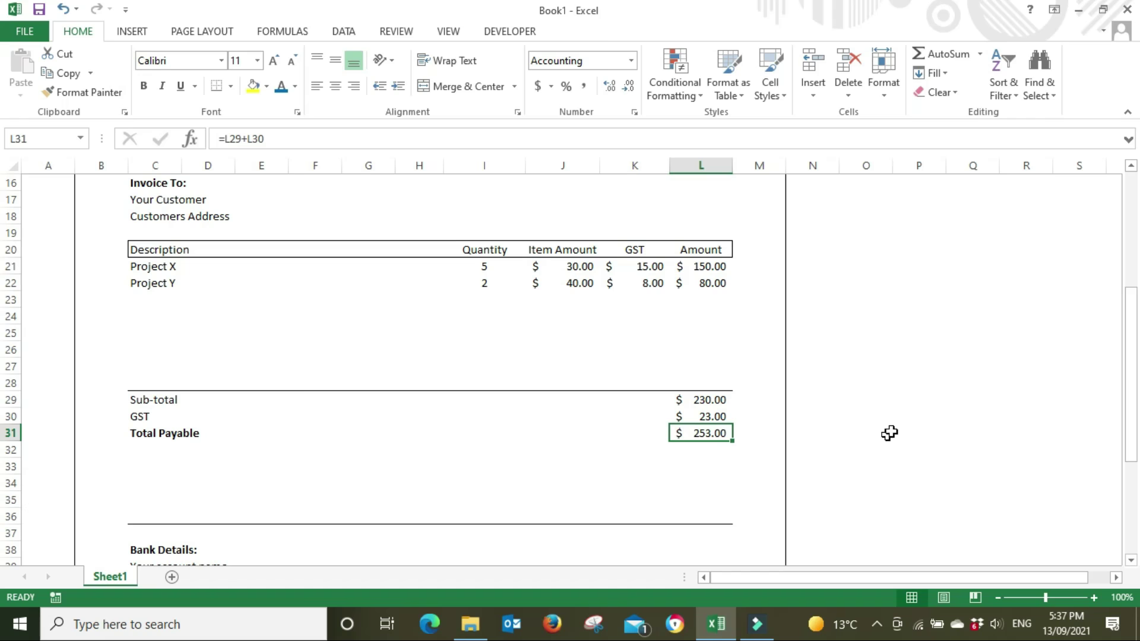
pyautogui.click(902, 416)
pyautogui.scroll(-4, 905, 417)
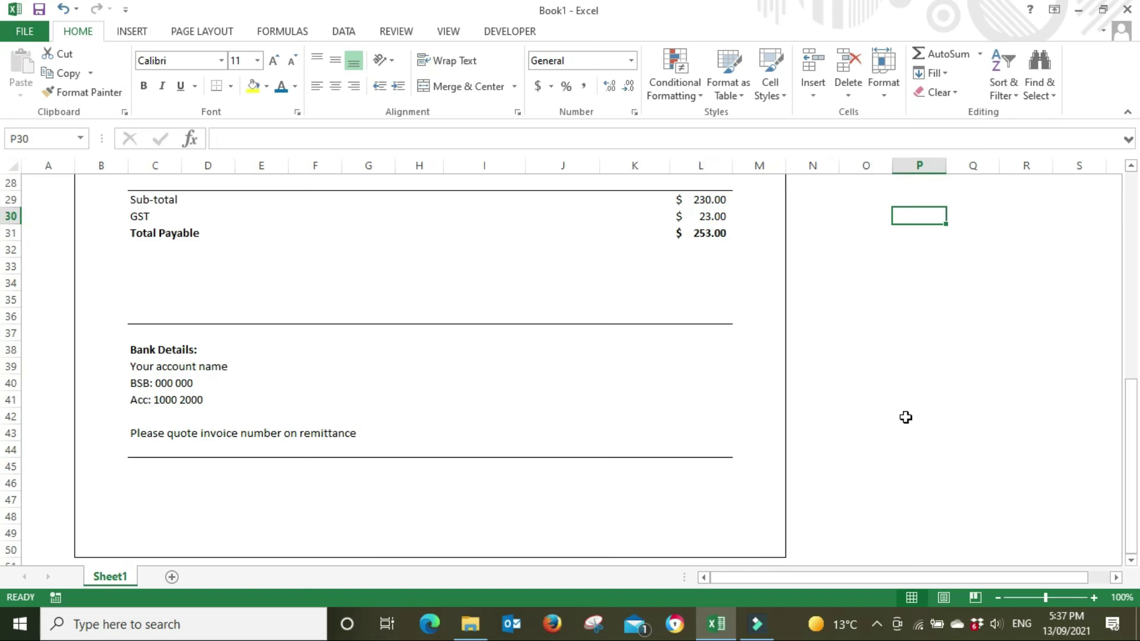
pyautogui.scroll(5, 906, 418)
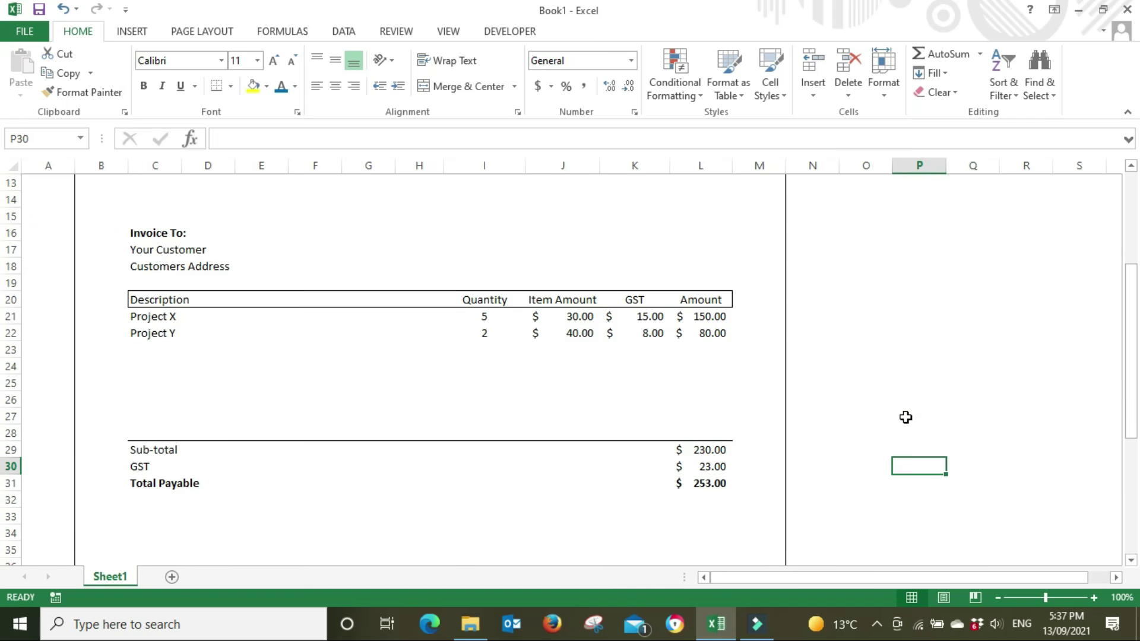
pyautogui.scroll(4, 905, 417)
pyautogui.scroll(-1, 905, 417)
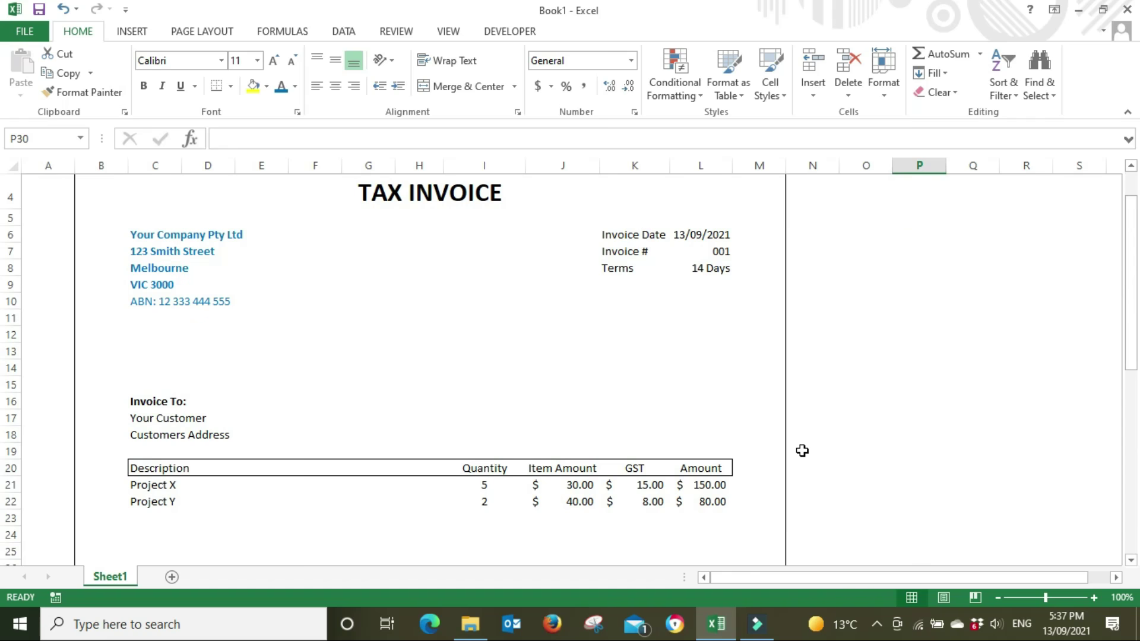
pyautogui.scroll(1, 227, 318)
# Select the invoice block and set print scaling to Fit Sheet on One Page.
pyautogui.moveTo(95, 199); pyautogui.dragTo(645, 529)
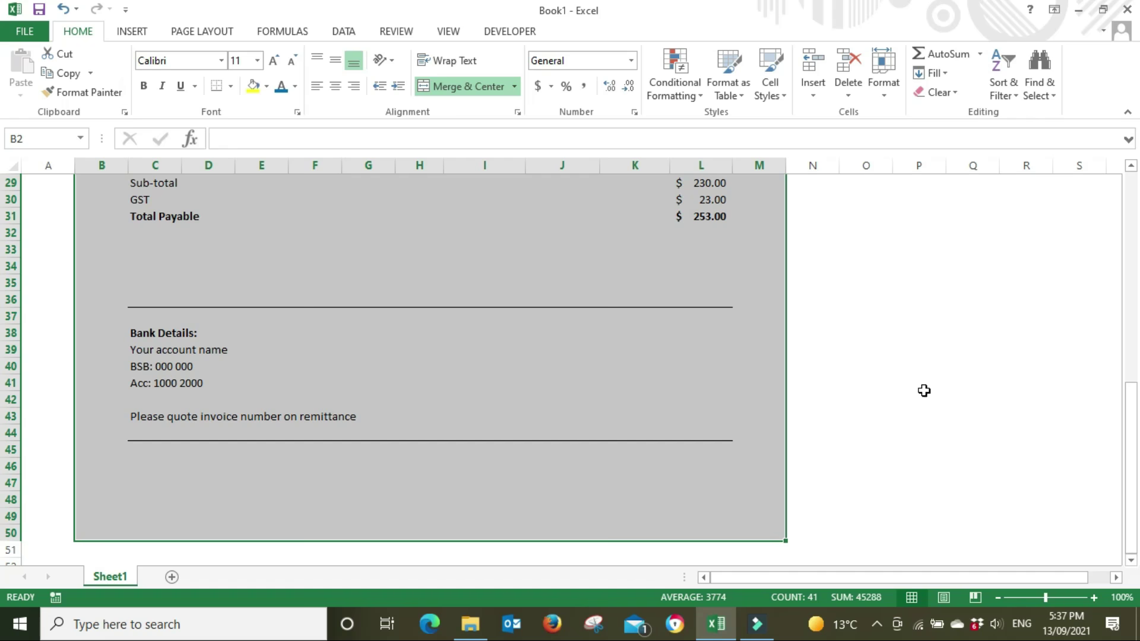
pyautogui.click(25, 33)
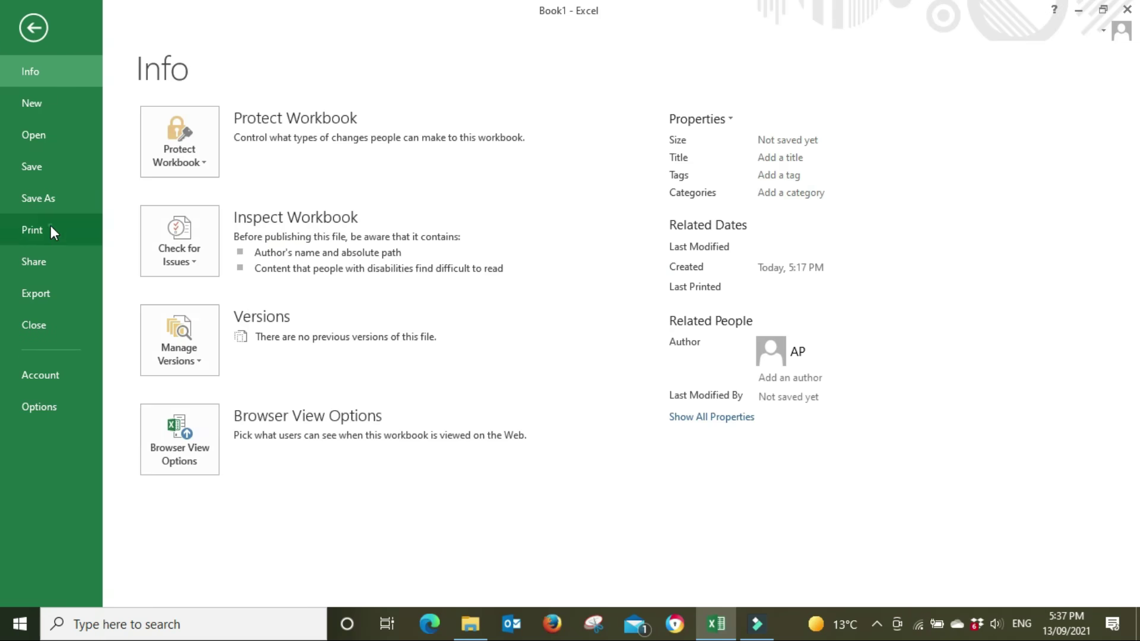
pyautogui.click(51, 229)
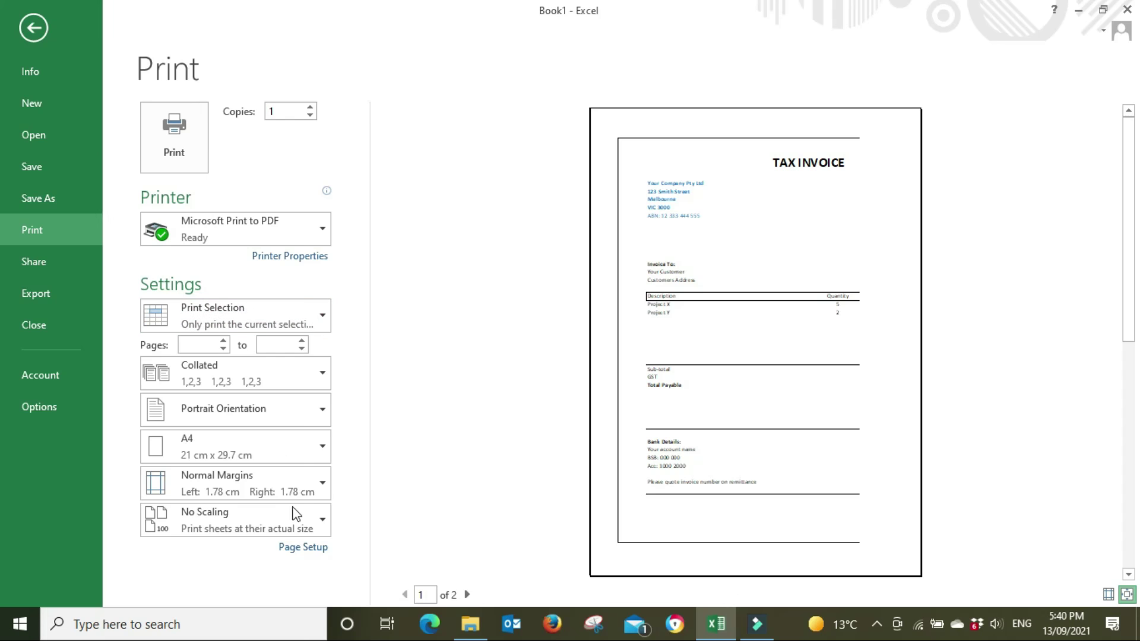
pyautogui.click(320, 522)
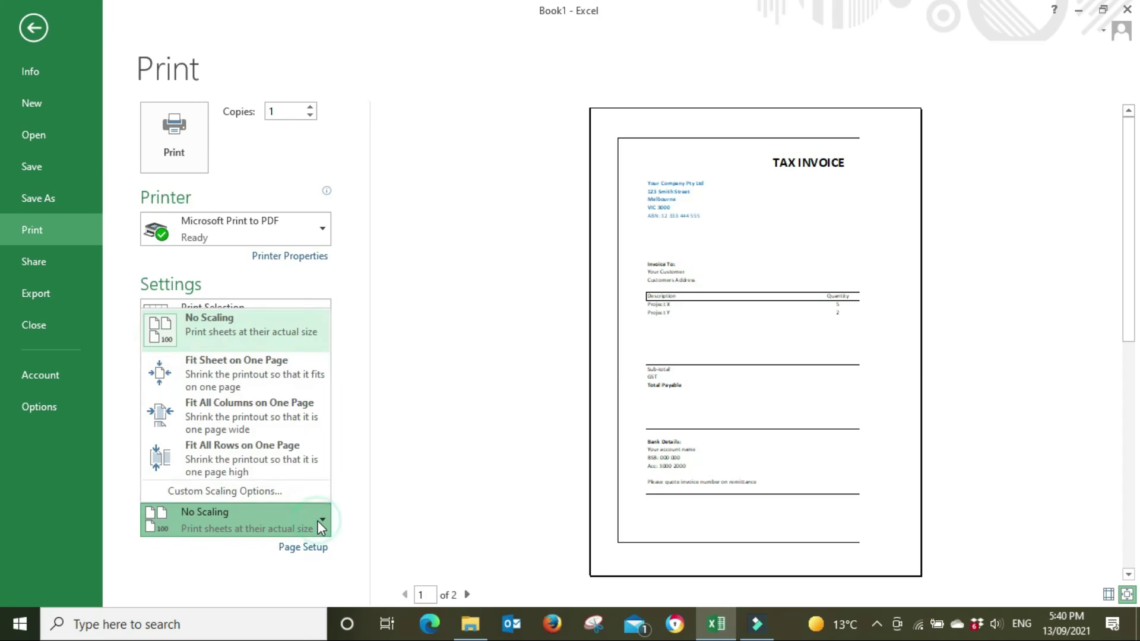
pyautogui.click(266, 379)
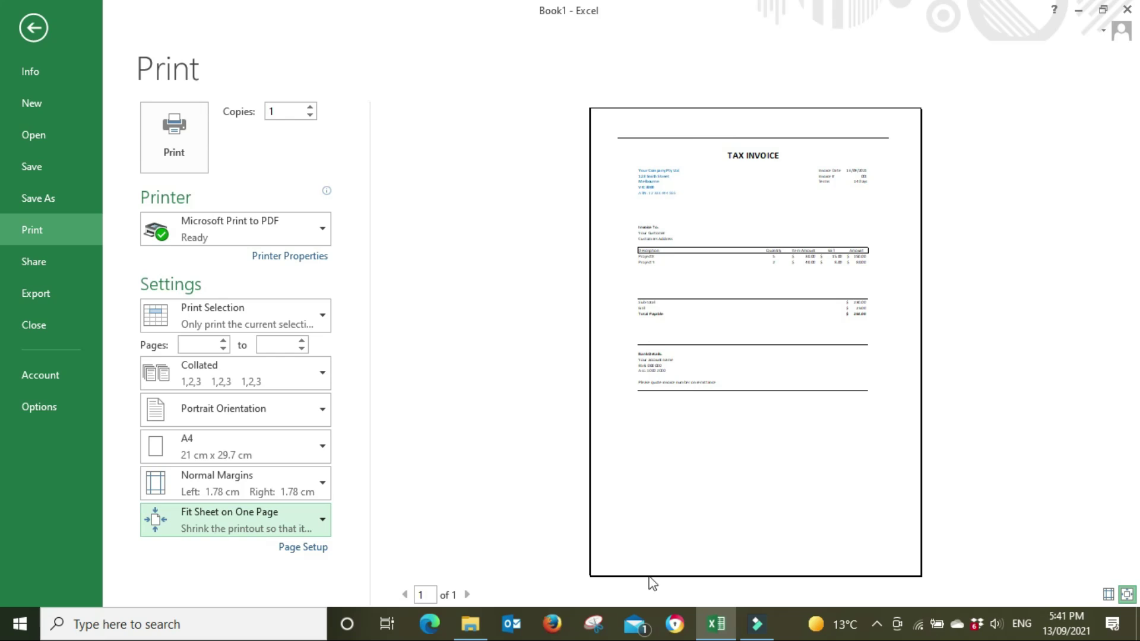
pyautogui.click(33, 27)
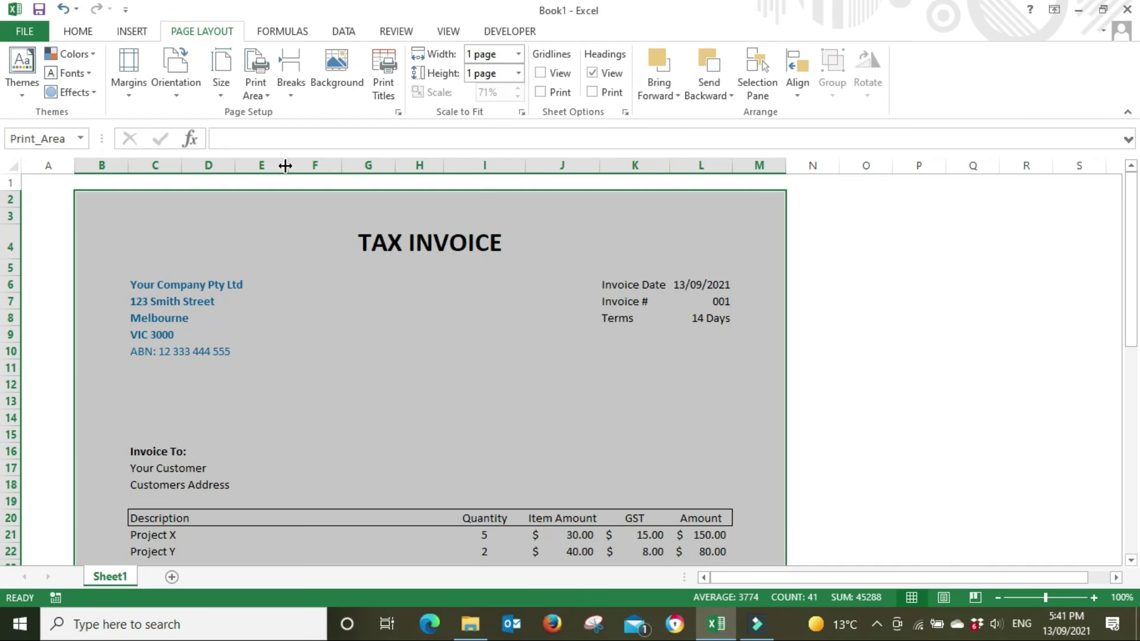
# Delete the empty columns inside the invoice.
pyautogui.scroll(-11, 362, 223)
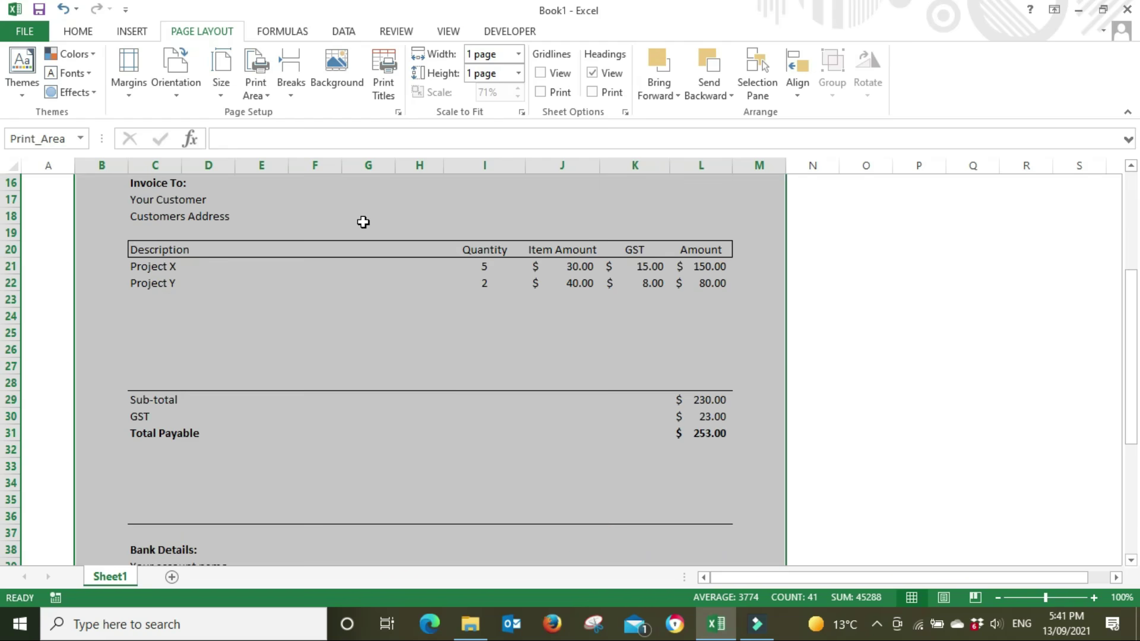
pyautogui.scroll(11, 362, 221)
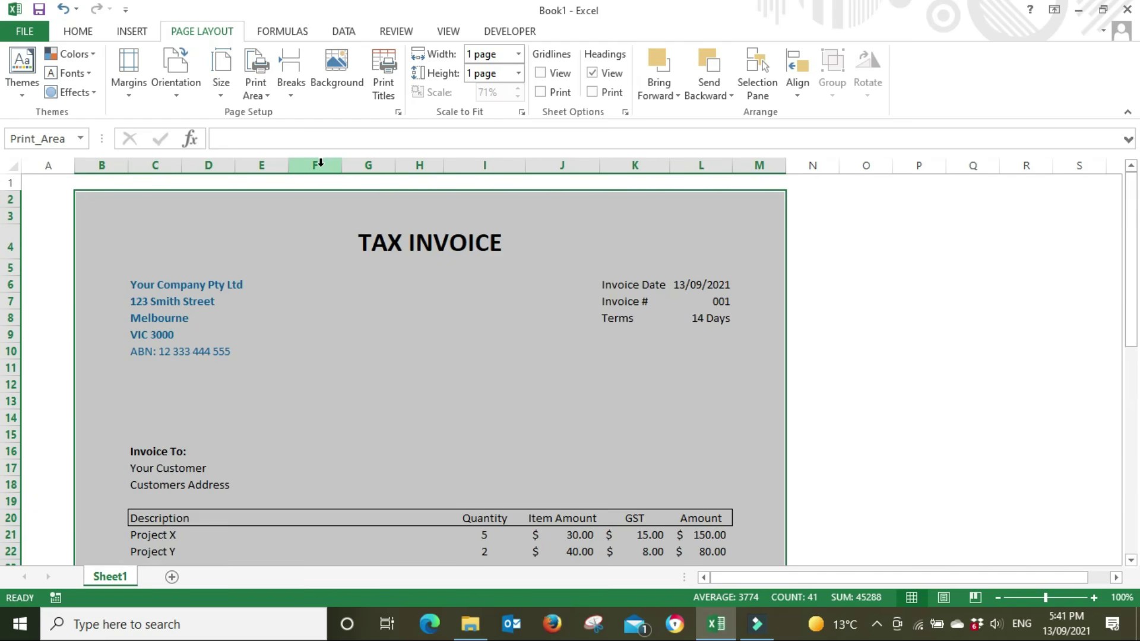
pyautogui.moveTo(315, 166); pyautogui.dragTo(274, 168)
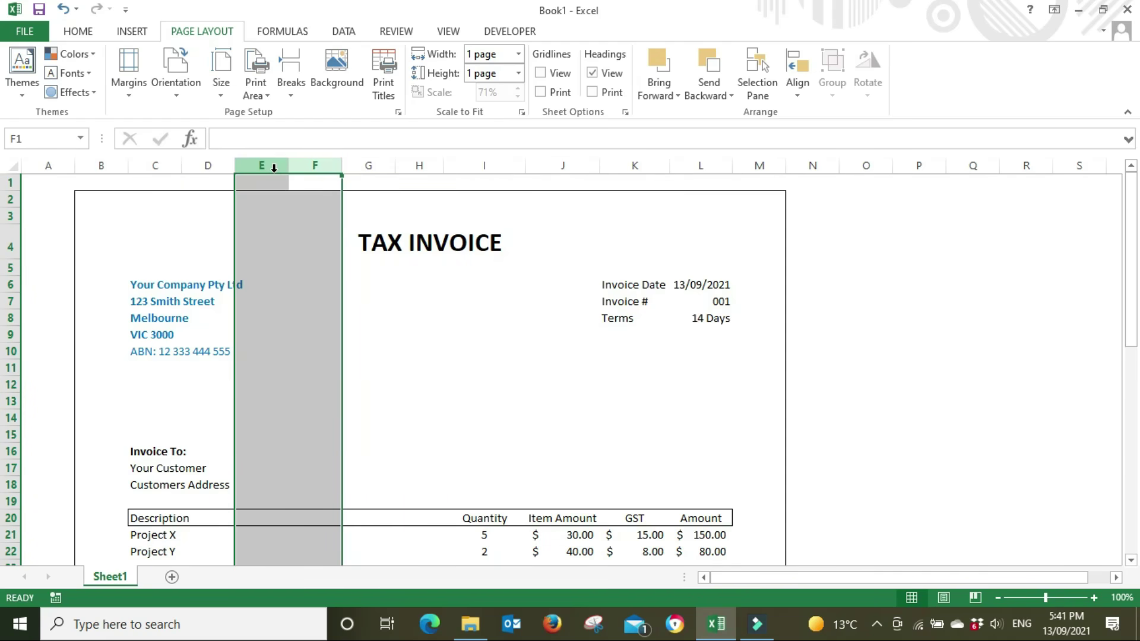
pyautogui.rightClick(274, 168)
pyautogui.click(354, 307)
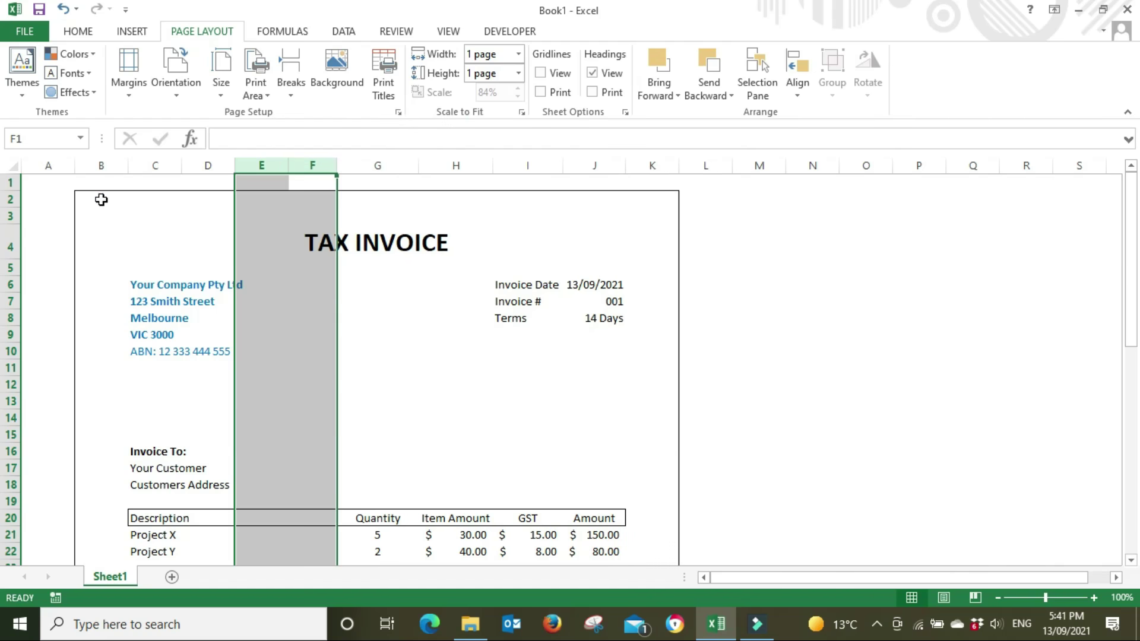
# Reselect the invoice and confirm the print preview still fits one page.
pyautogui.moveTo(99, 198); pyautogui.dragTo(592, 483)
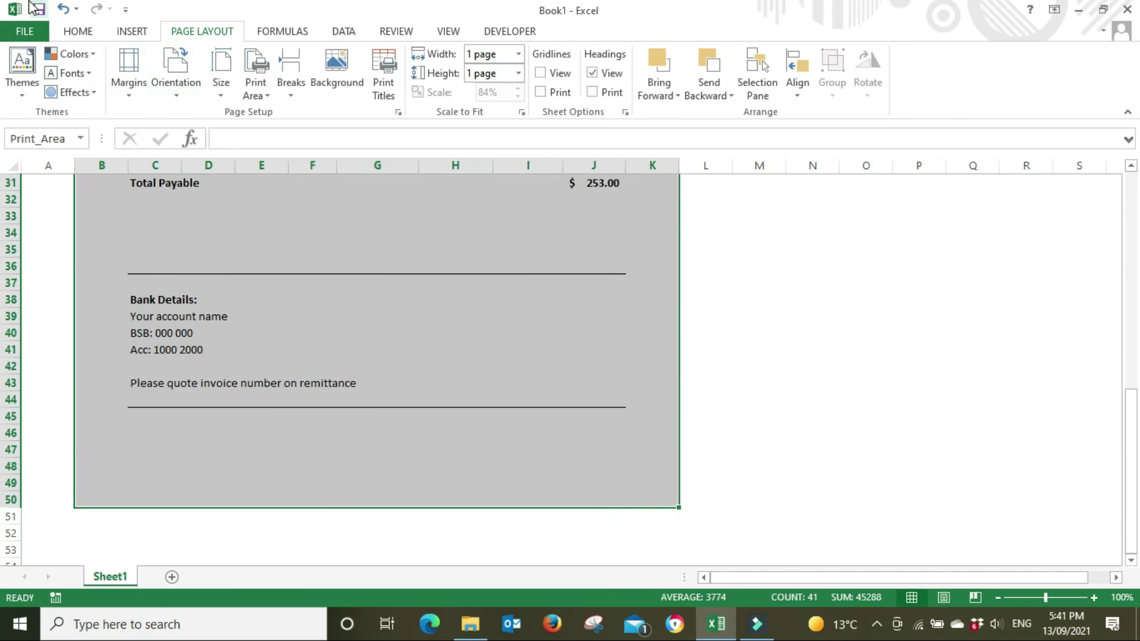
pyautogui.click(34, 36)
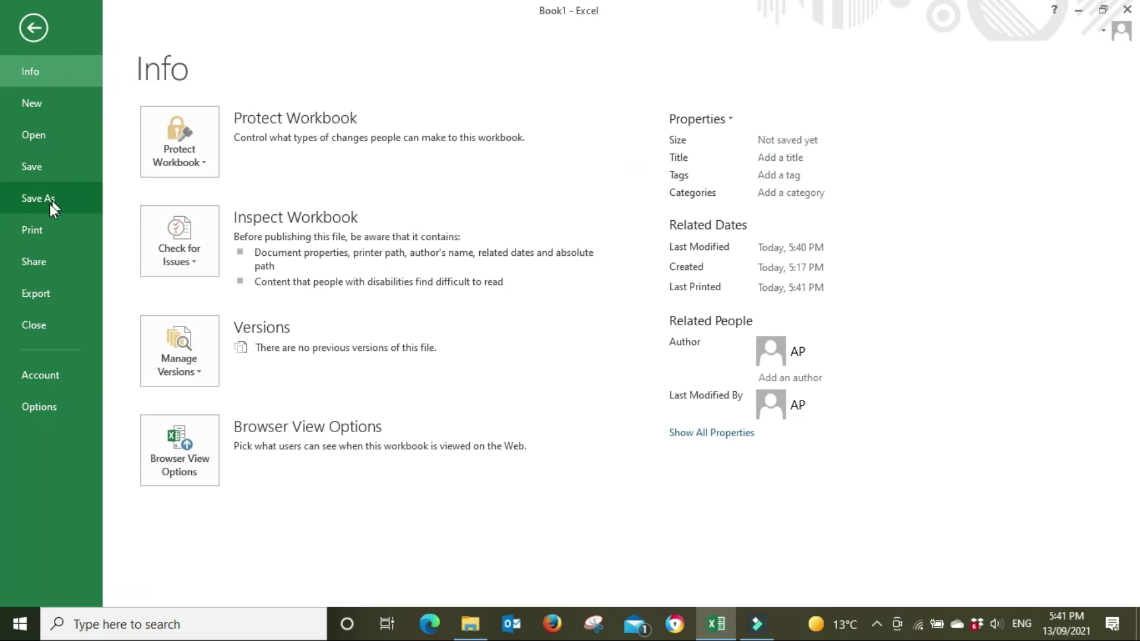
pyautogui.click(38, 228)
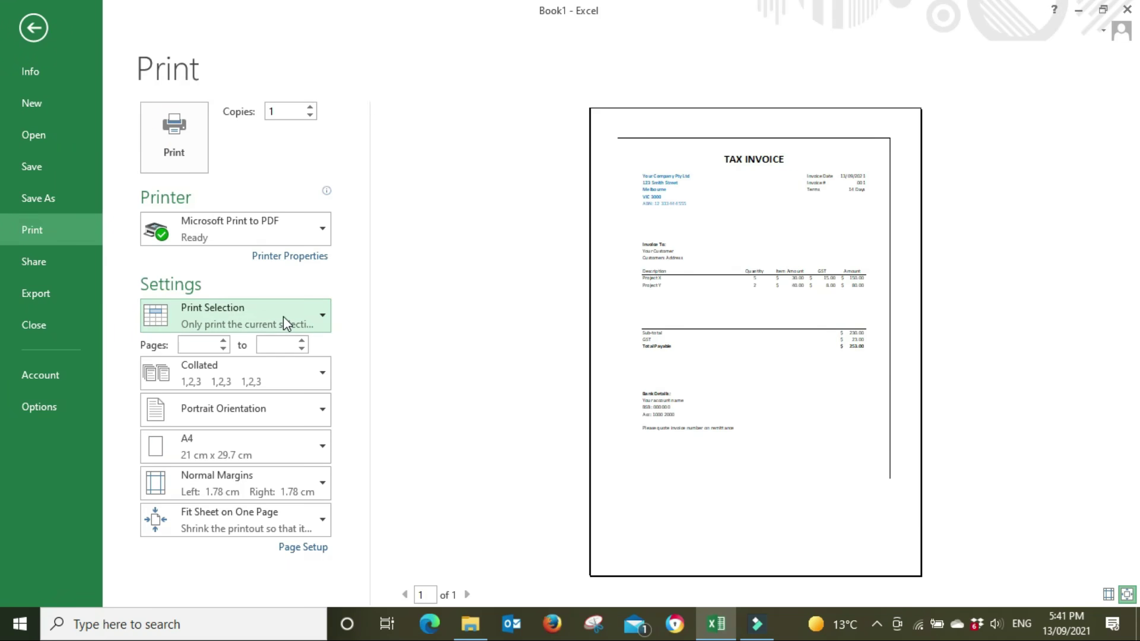
pyautogui.click(249, 527)
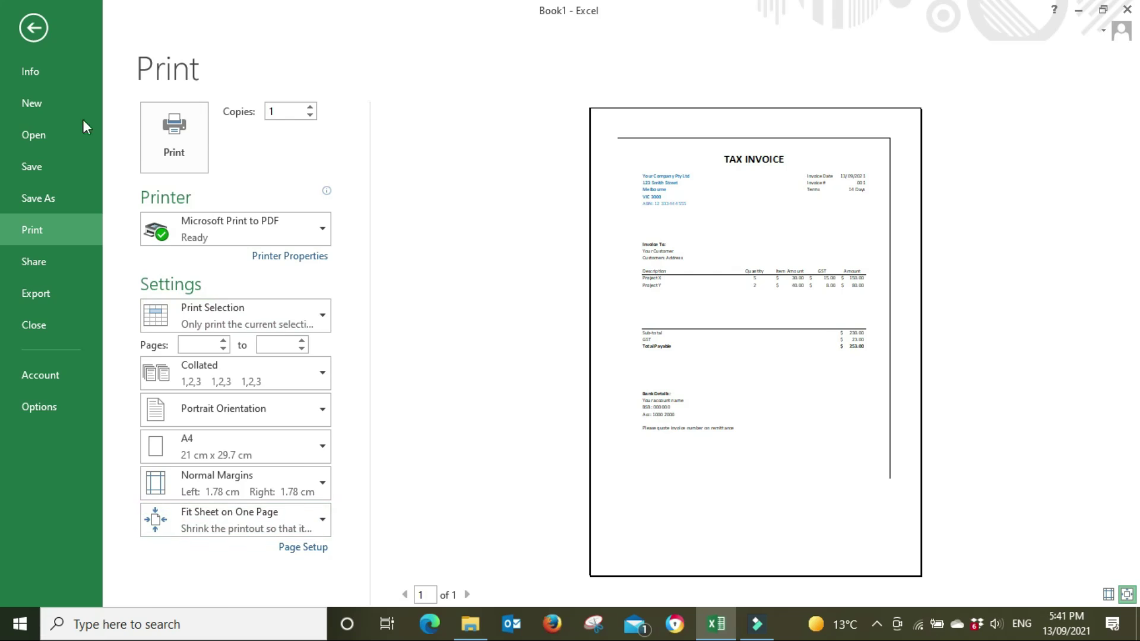
pyautogui.click(23, 27)
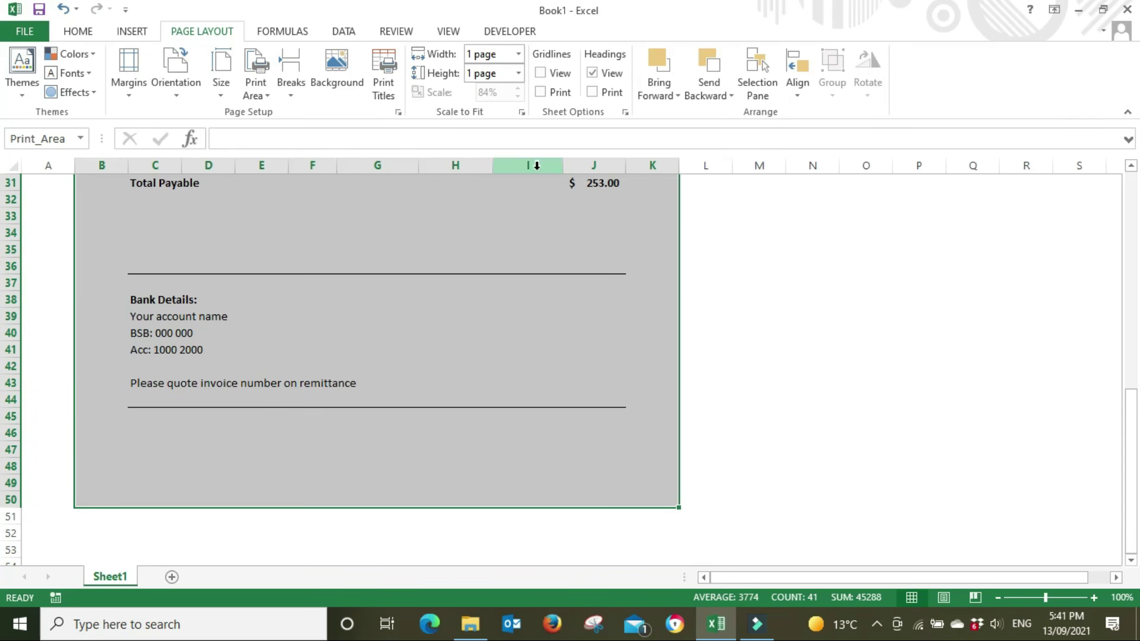
# Delete the remaining empty column F.
pyautogui.scroll(10, 527, 172)
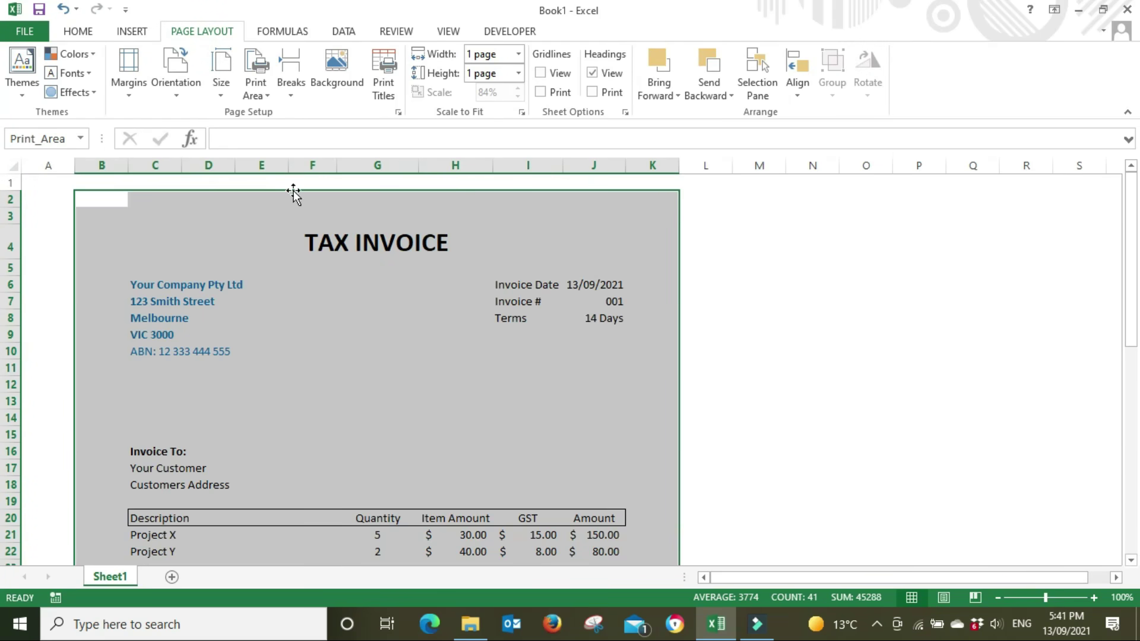
pyautogui.click(308, 162)
pyautogui.rightClick(308, 166)
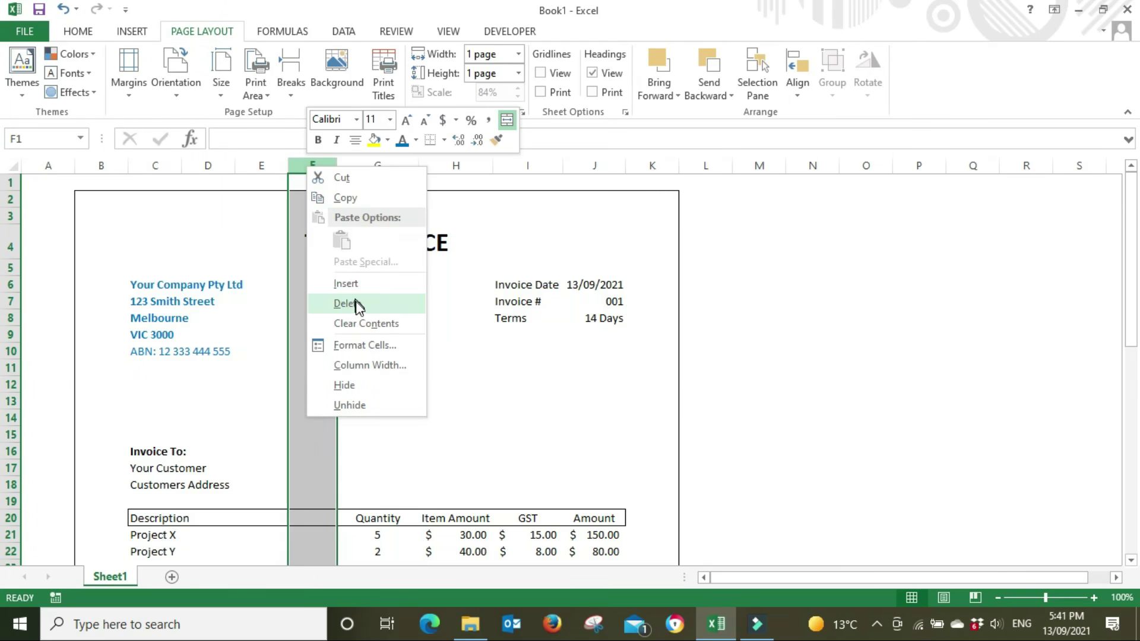
pyautogui.click(348, 304)
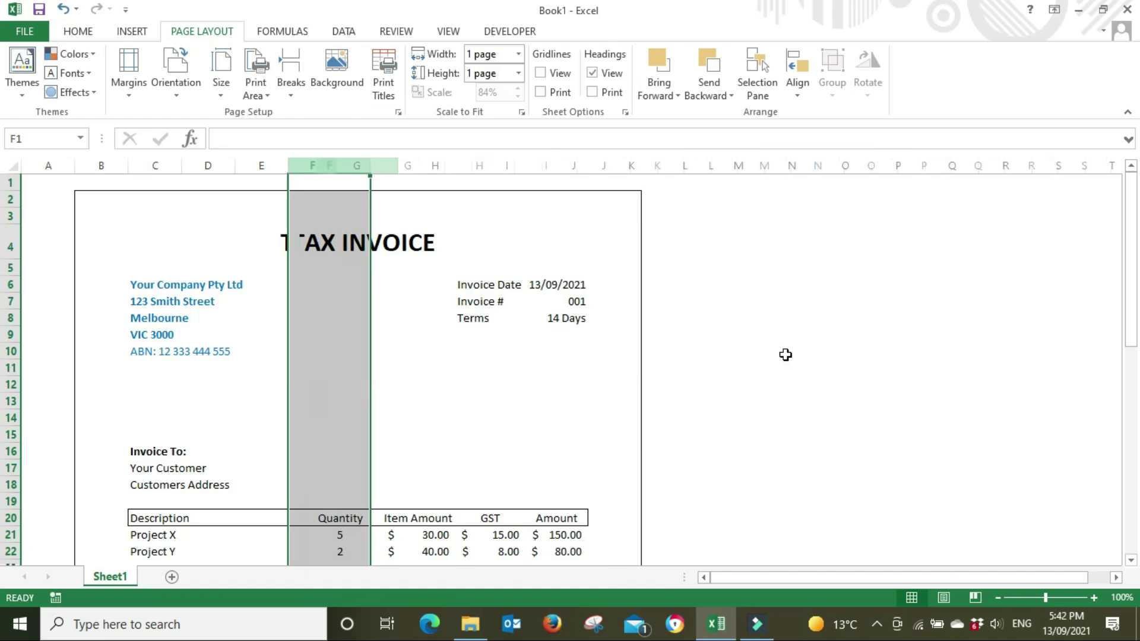
pyautogui.scroll(-10, 809, 348)
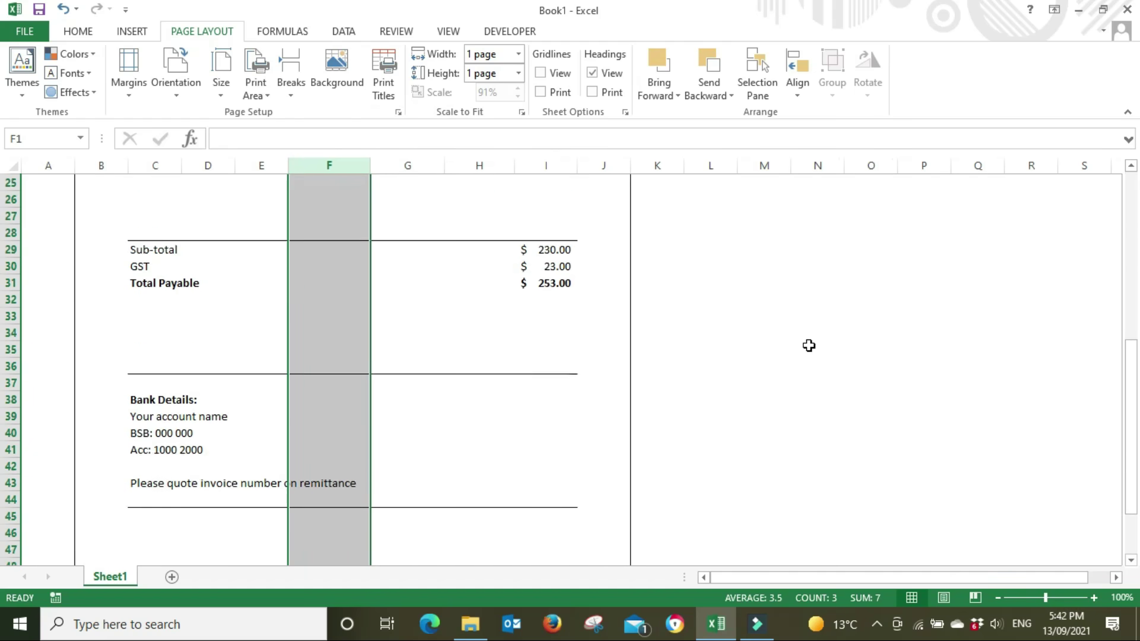
pyautogui.scroll(6, 808, 345)
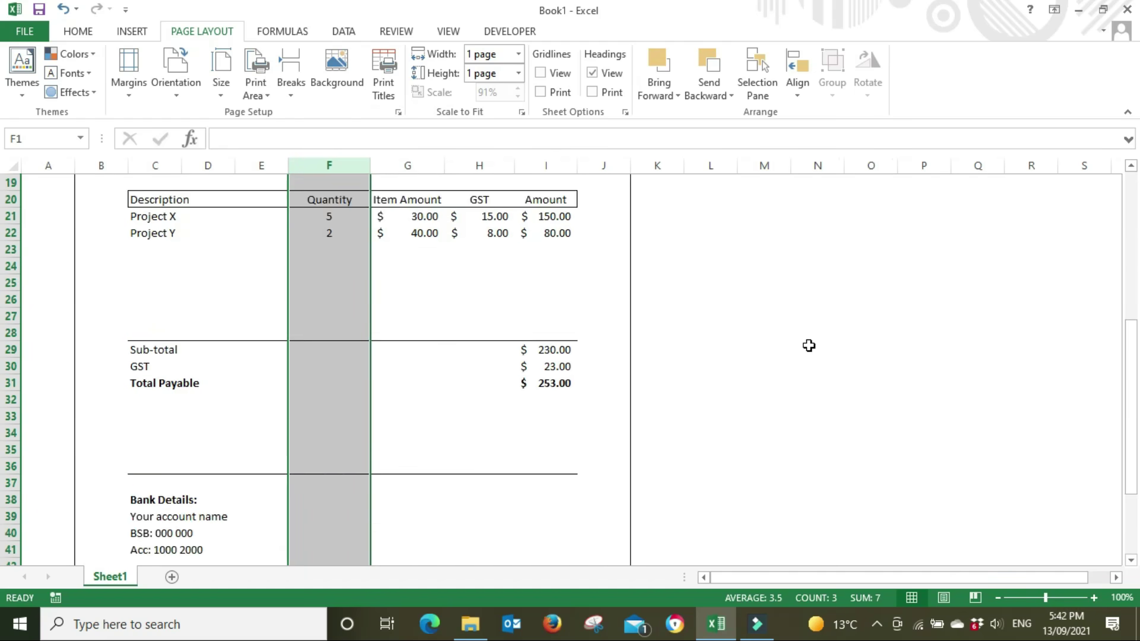
pyautogui.click(751, 316)
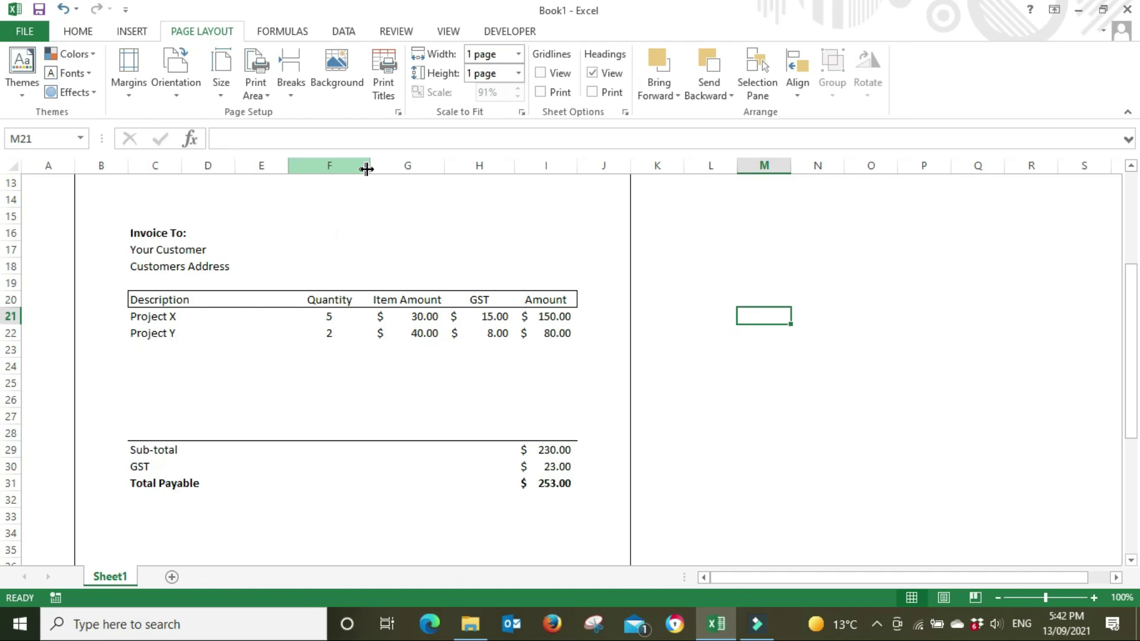
# Autofit column F to its Quantity heading, then widen it slightly.
pyautogui.doubleClick(366, 169)
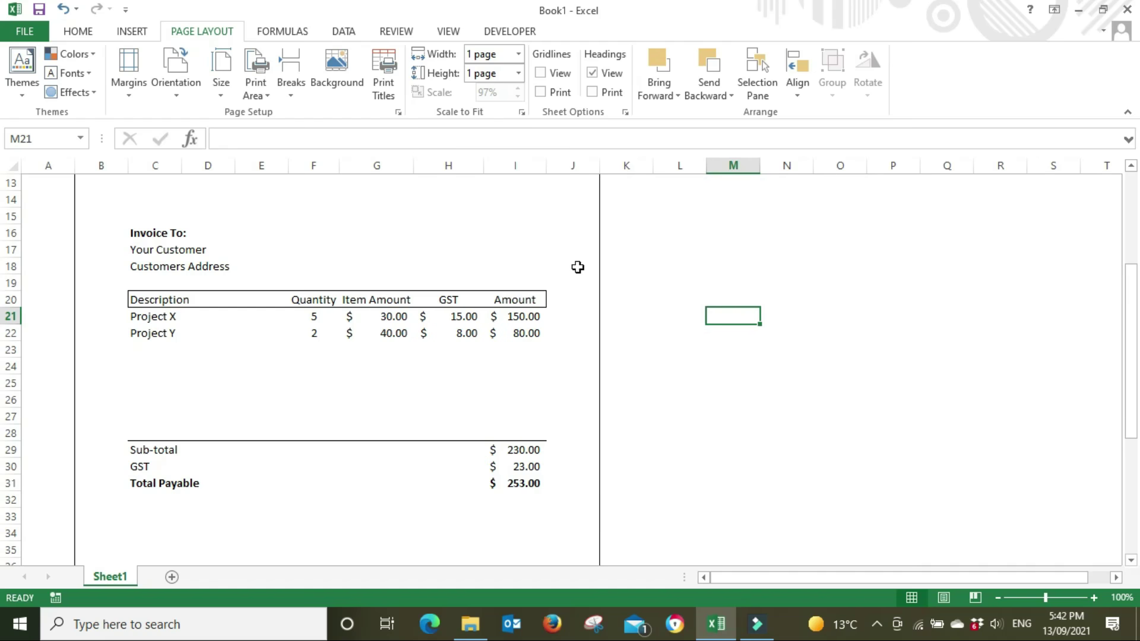
pyautogui.scroll(1, 615, 252)
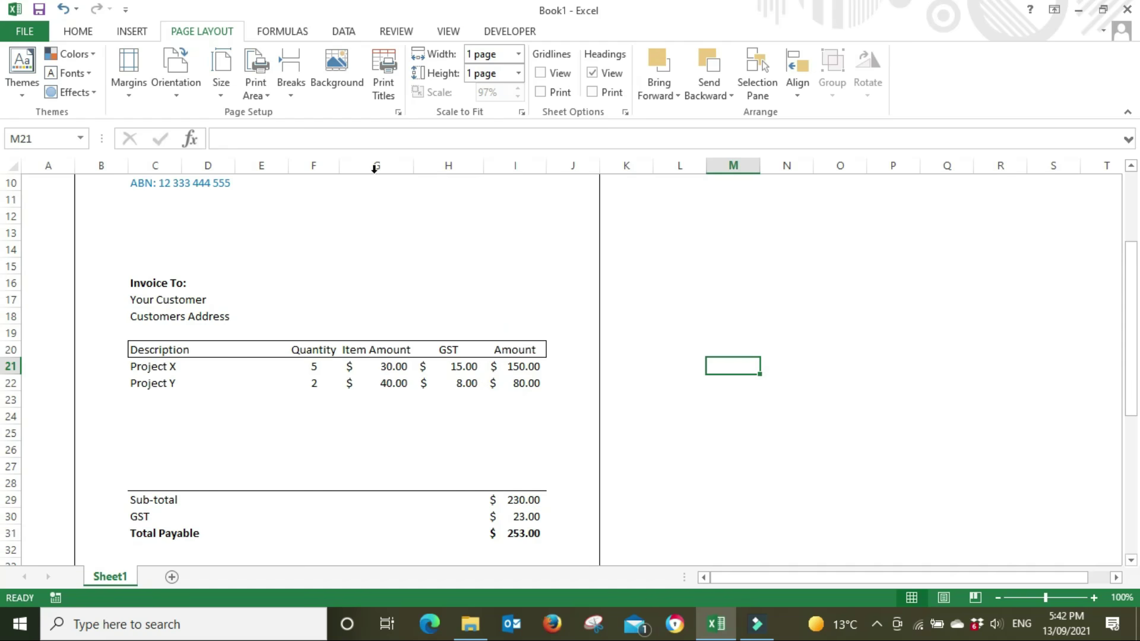
pyautogui.moveTo(339, 161); pyautogui.dragTo(345, 163)
pyautogui.scroll(-5, 340, 423)
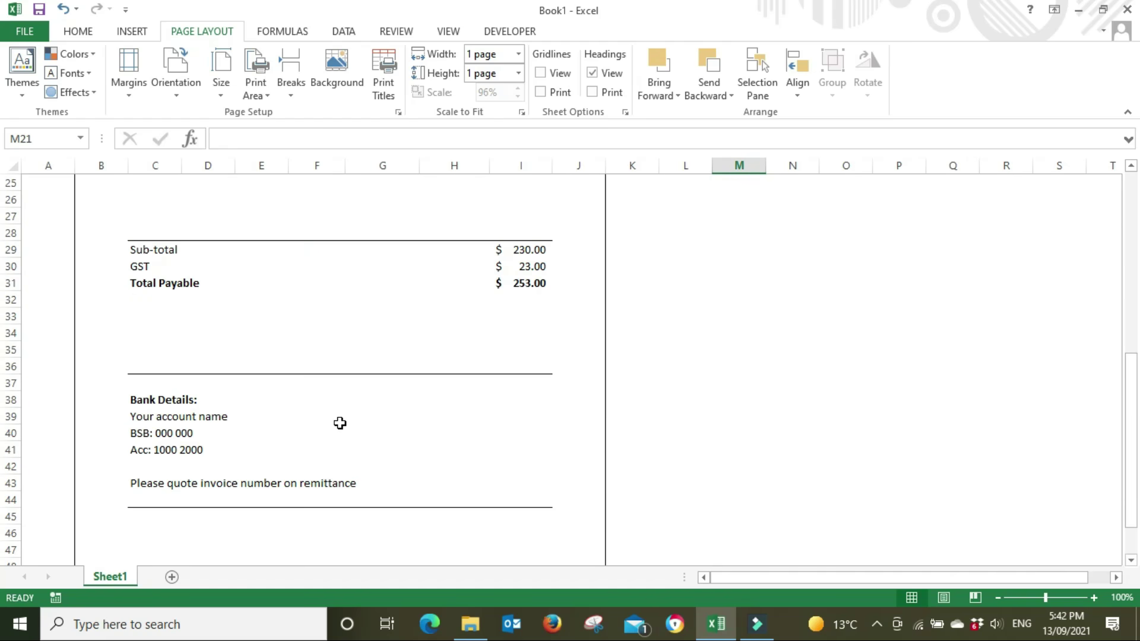
pyautogui.scroll(-4, 119, 493)
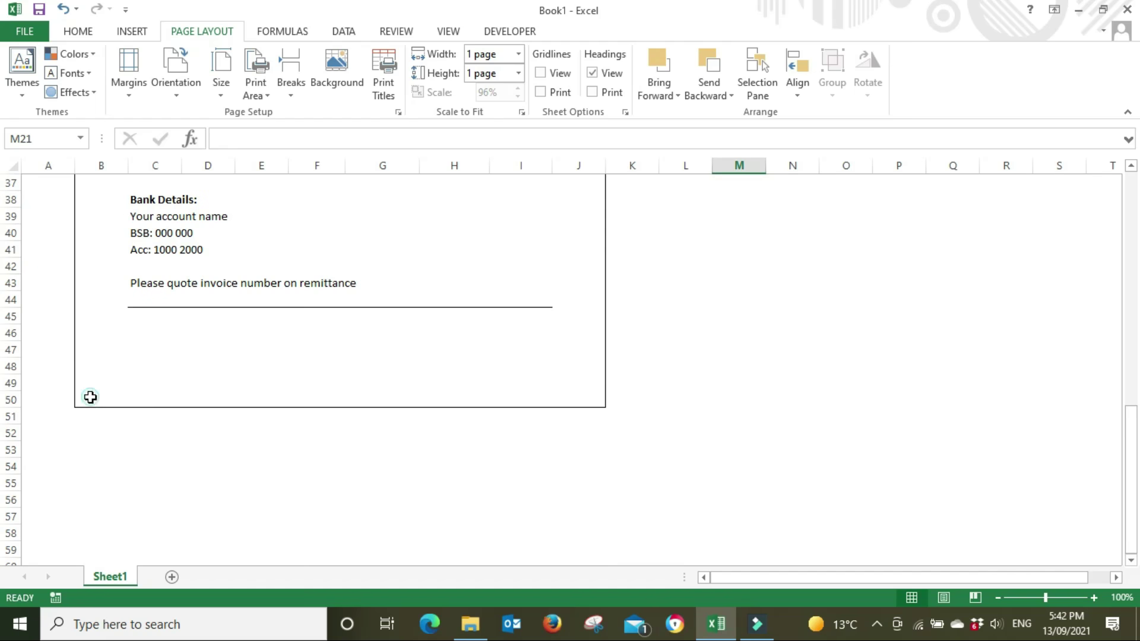
pyautogui.moveTo(90, 397); pyautogui.dragTo(565, 193)
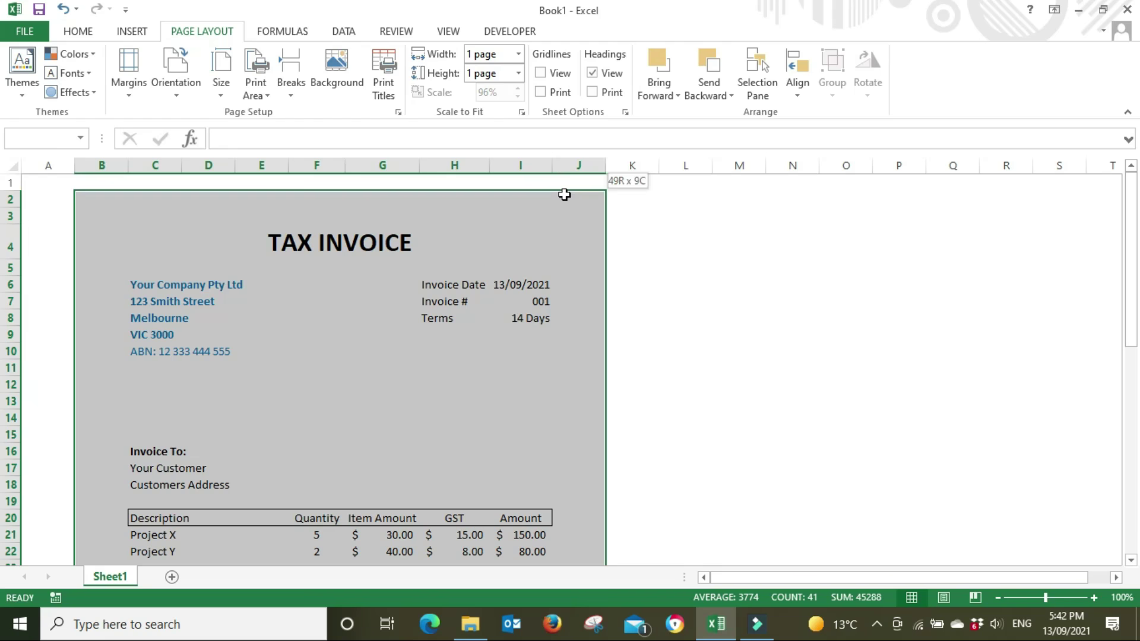
# Preview the printout, then heighten row 33 to 65.25 pt to space out the bank details.
pyautogui.click(25, 34)
pyautogui.click(28, 236)
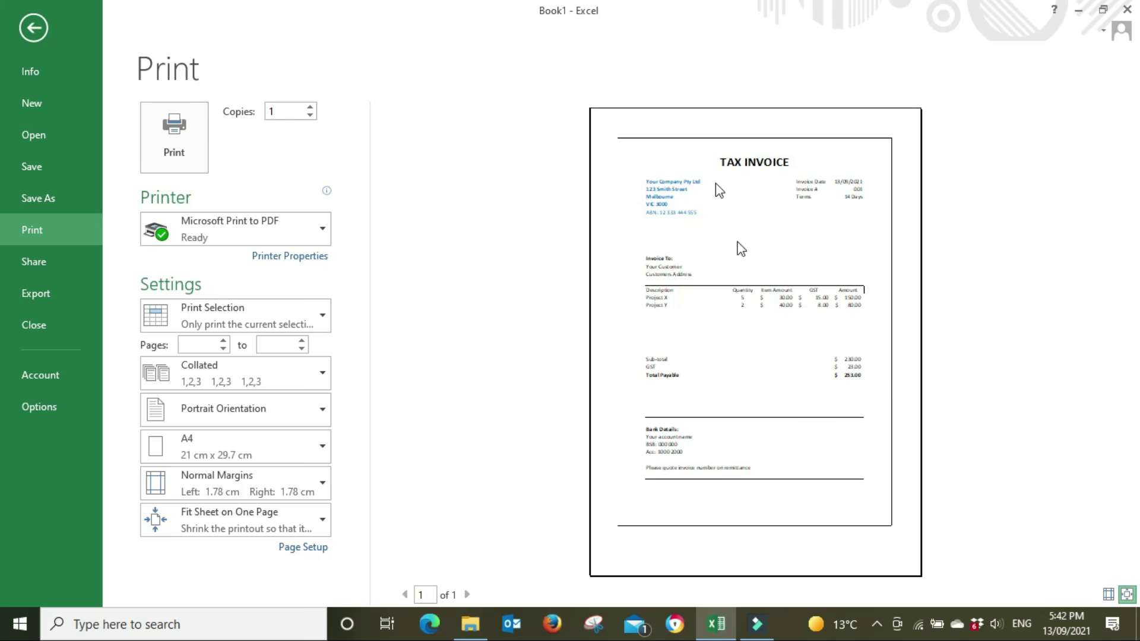
pyautogui.press('Escape')
pyautogui.scroll(-5, 628, 320)
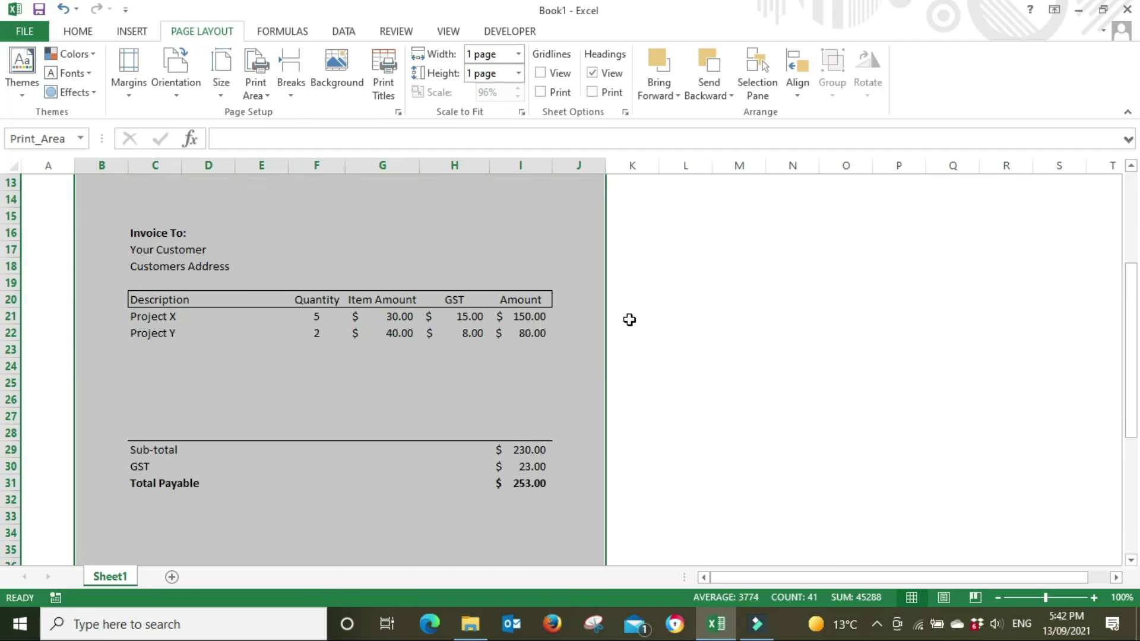
pyautogui.scroll(-3, 629, 320)
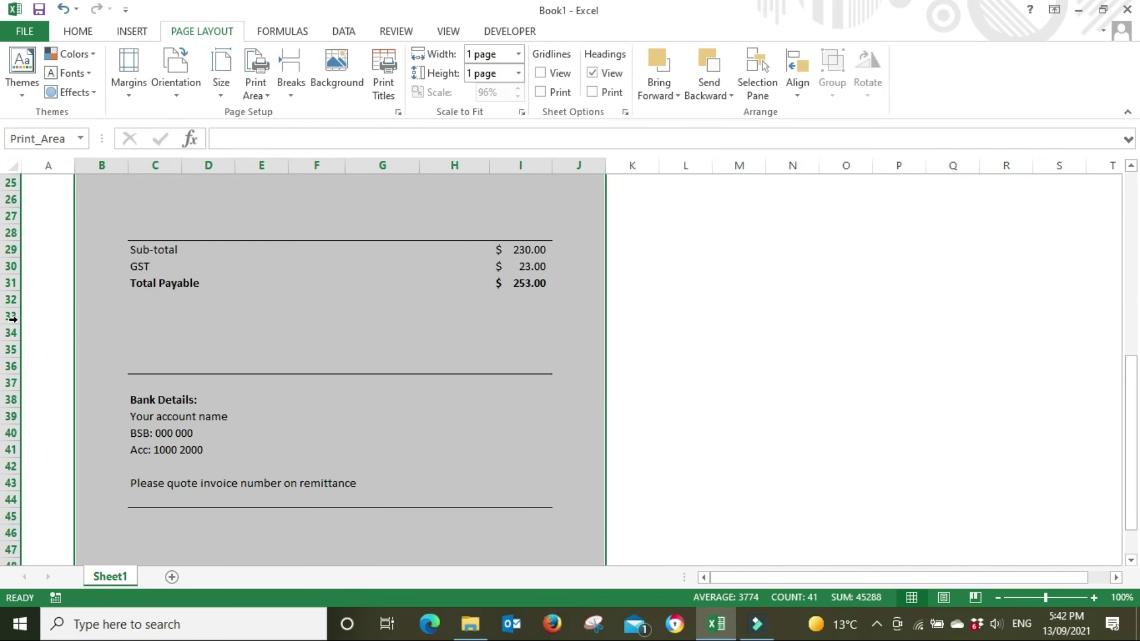
pyautogui.click(10, 317)
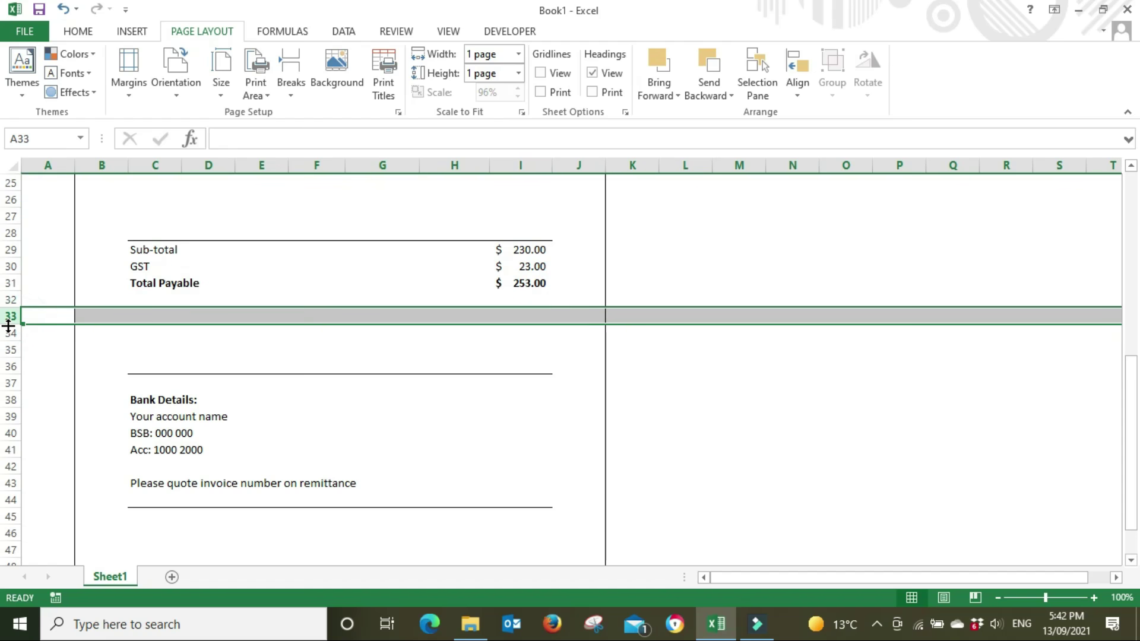
pyautogui.moveTo(10, 325); pyautogui.dragTo(10, 382)
pyautogui.moveTo(148, 384); pyautogui.dragTo(719, 373)
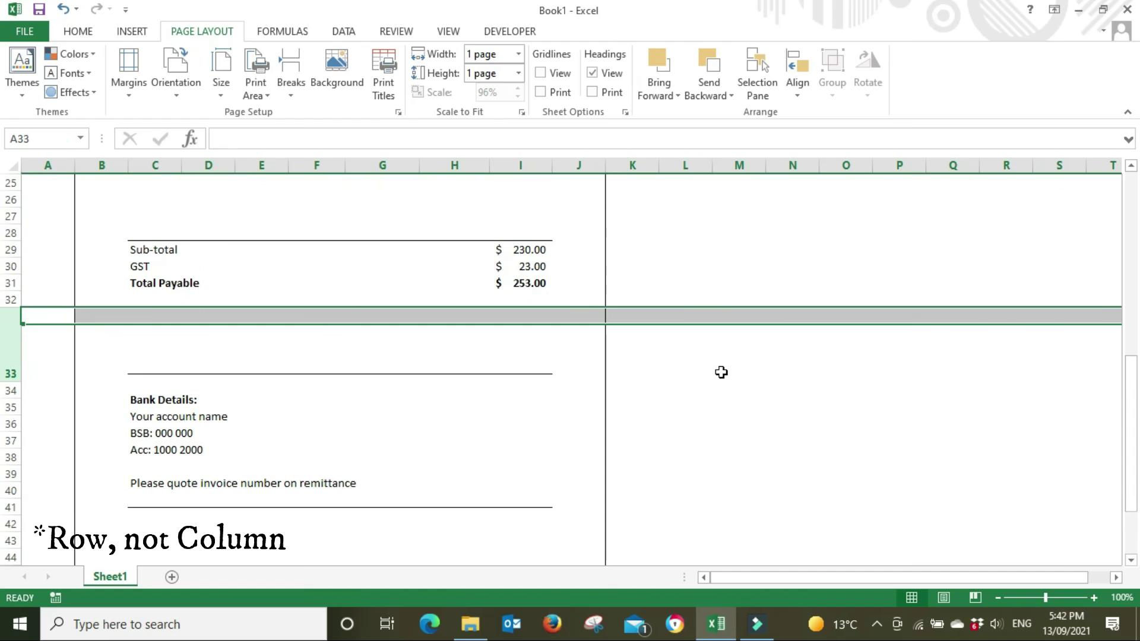
# Select the whole invoice range B1:J50.
pyautogui.scroll(-4, 721, 372)
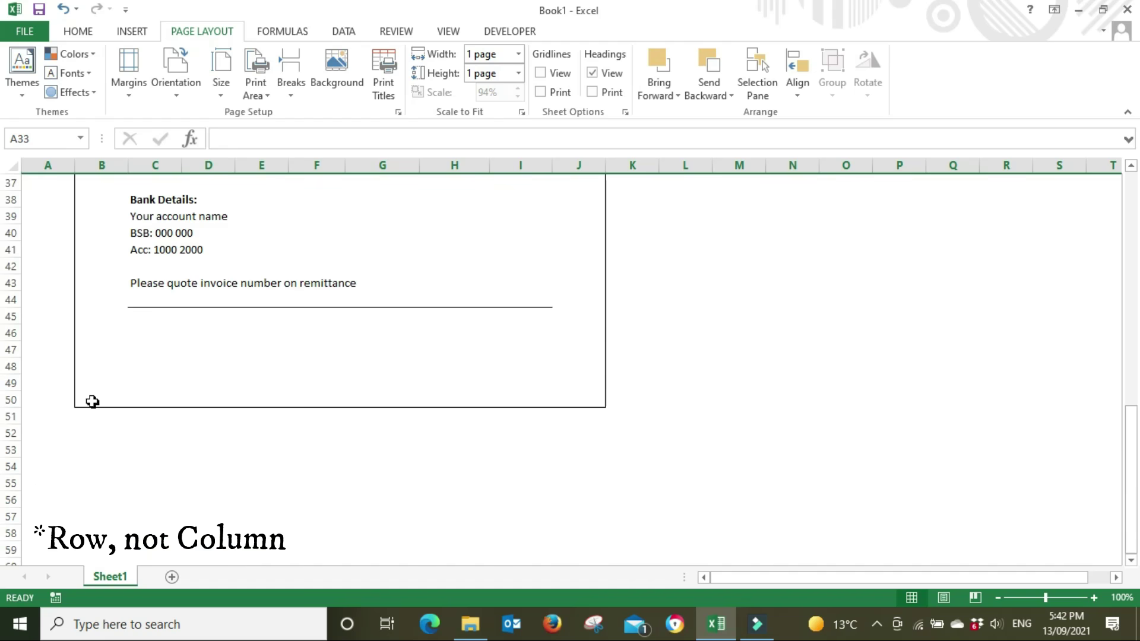
pyautogui.moveTo(92, 402); pyautogui.dragTo(562, 138)
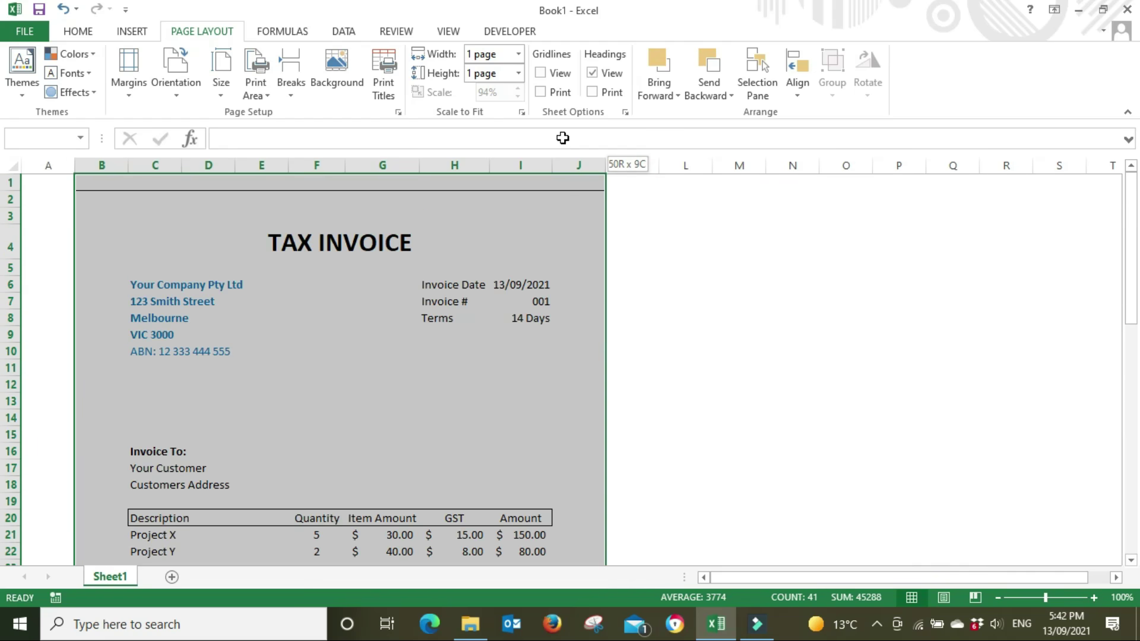
pyautogui.moveTo(562, 198); pyautogui.dragTo(562, 196)
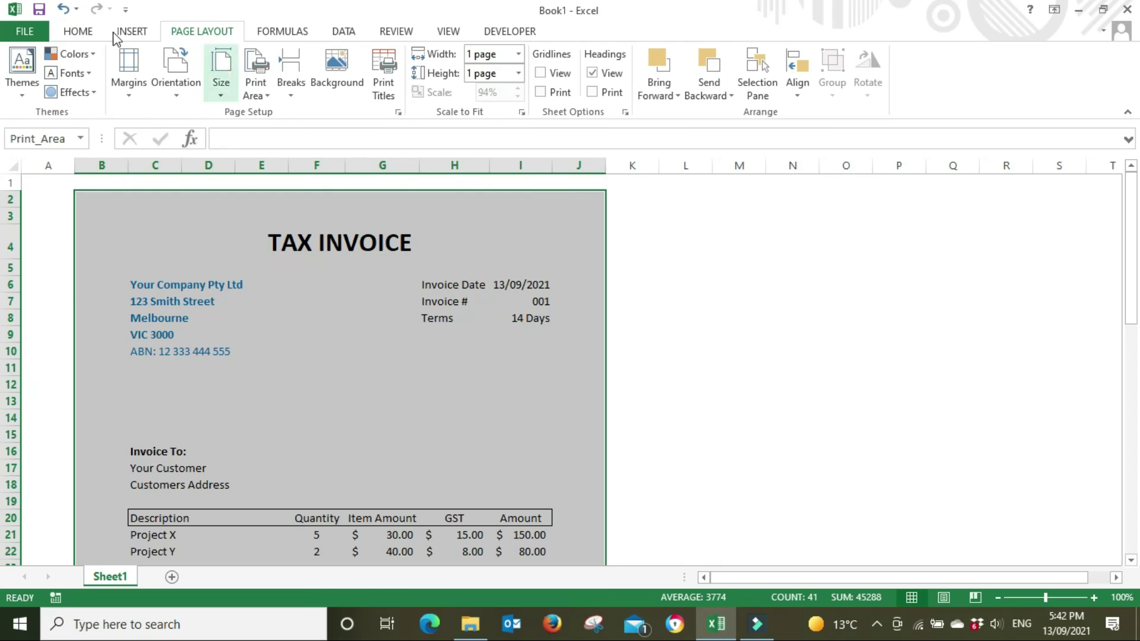
# Print the invoice selection through Microsoft Print to PDF.
pyautogui.click(30, 30)
pyautogui.click(35, 229)
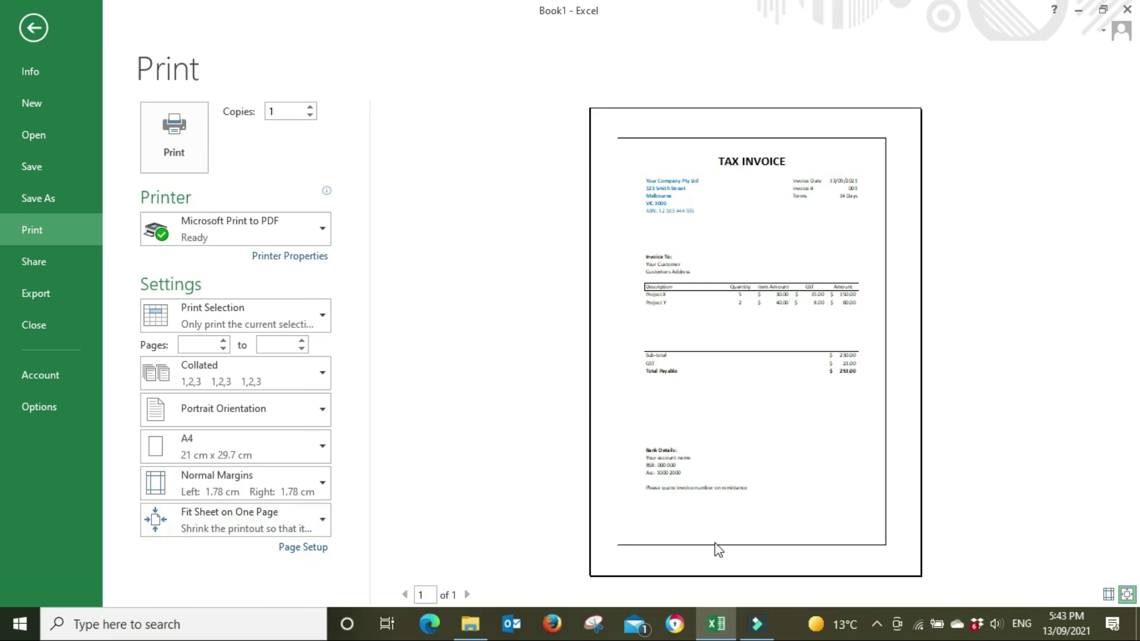
pyautogui.click(642, 339)
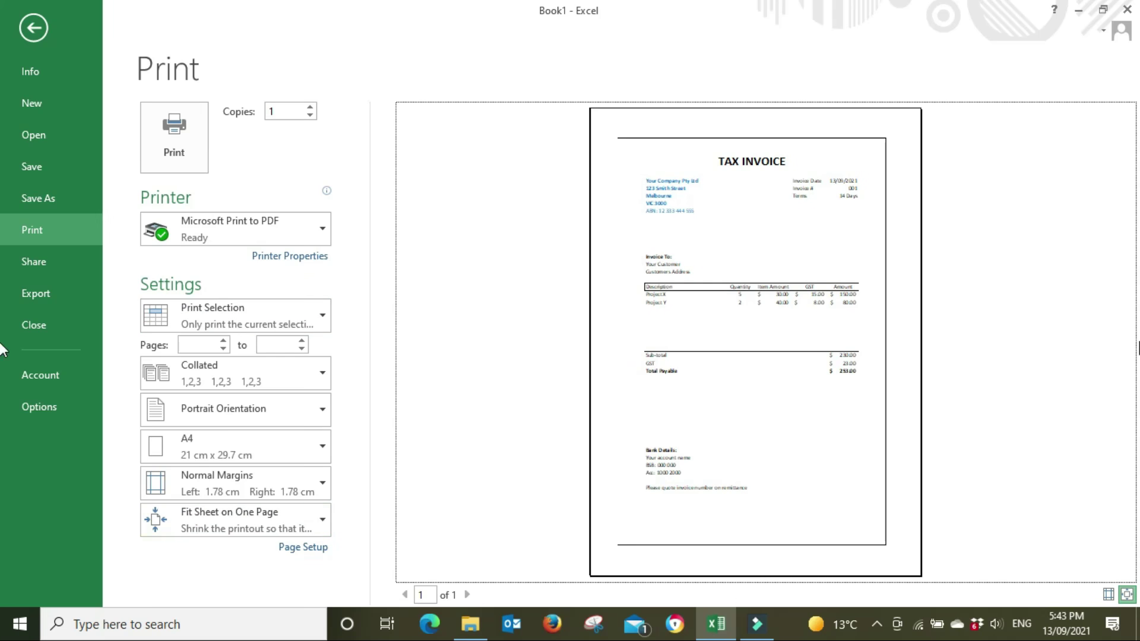
pyautogui.click(189, 151)
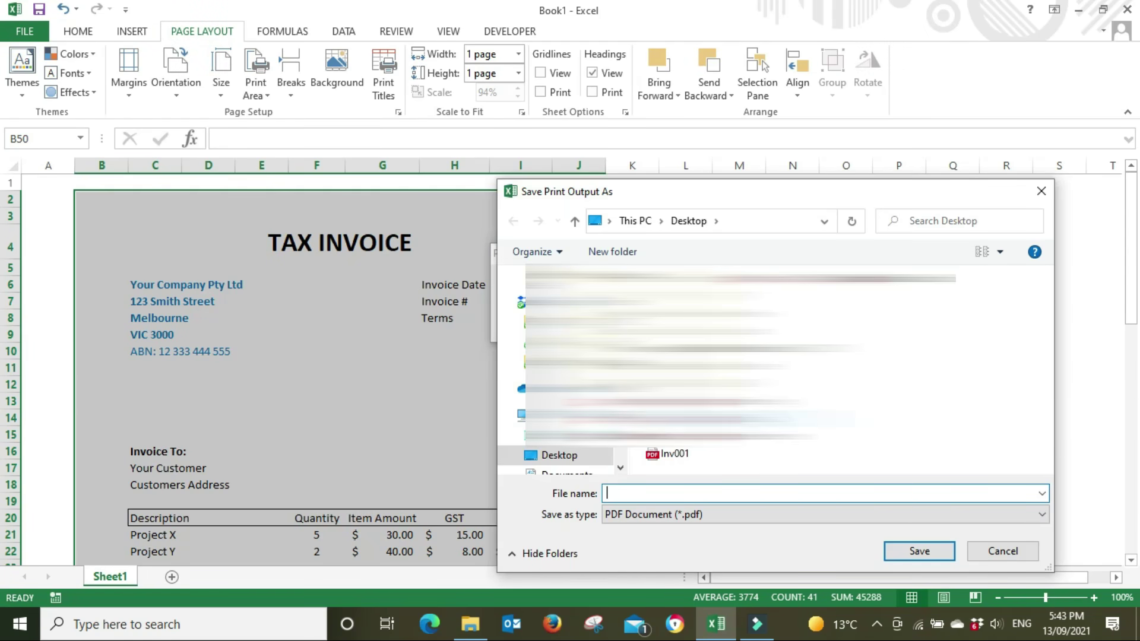
# Save the PDF output as Inv001 on the Desktop, replacing the existing copy.
pyautogui.click(675, 454)
pyautogui.click(924, 558)
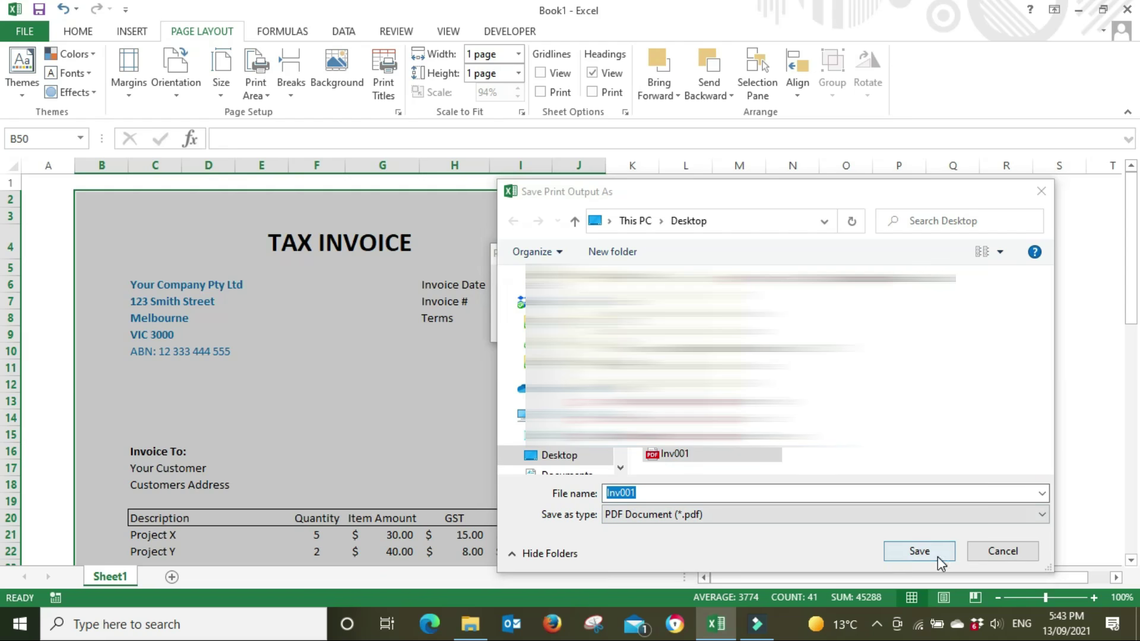
pyautogui.press('y')
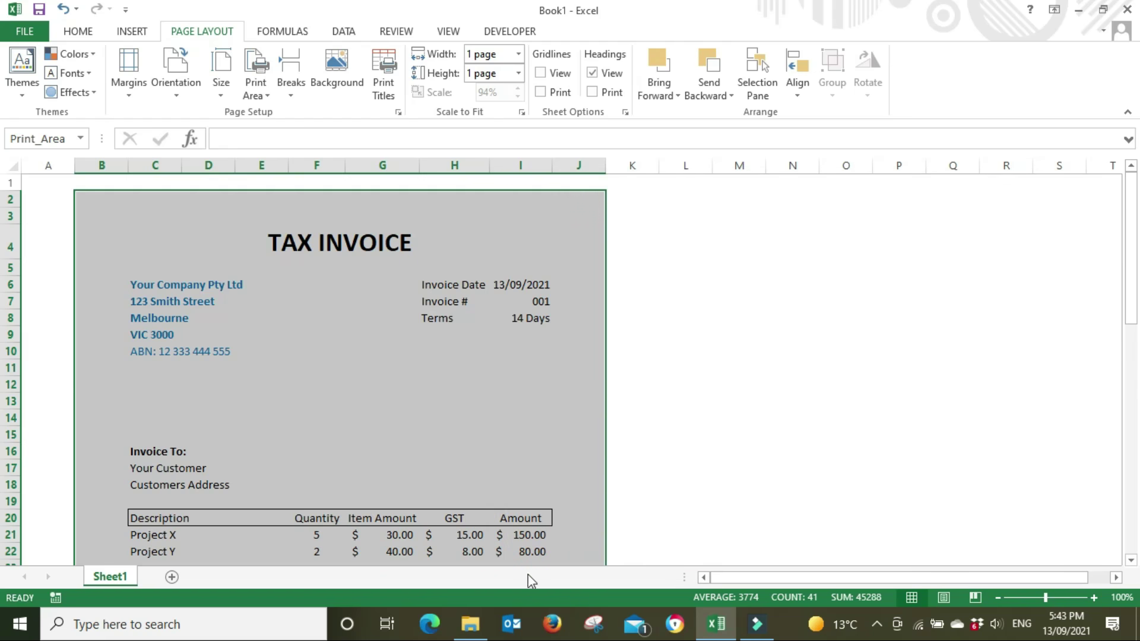
# Open Inv001.pdf in Edge, scroll down to the bank details and back, then close it.
pyautogui.click(468, 629)
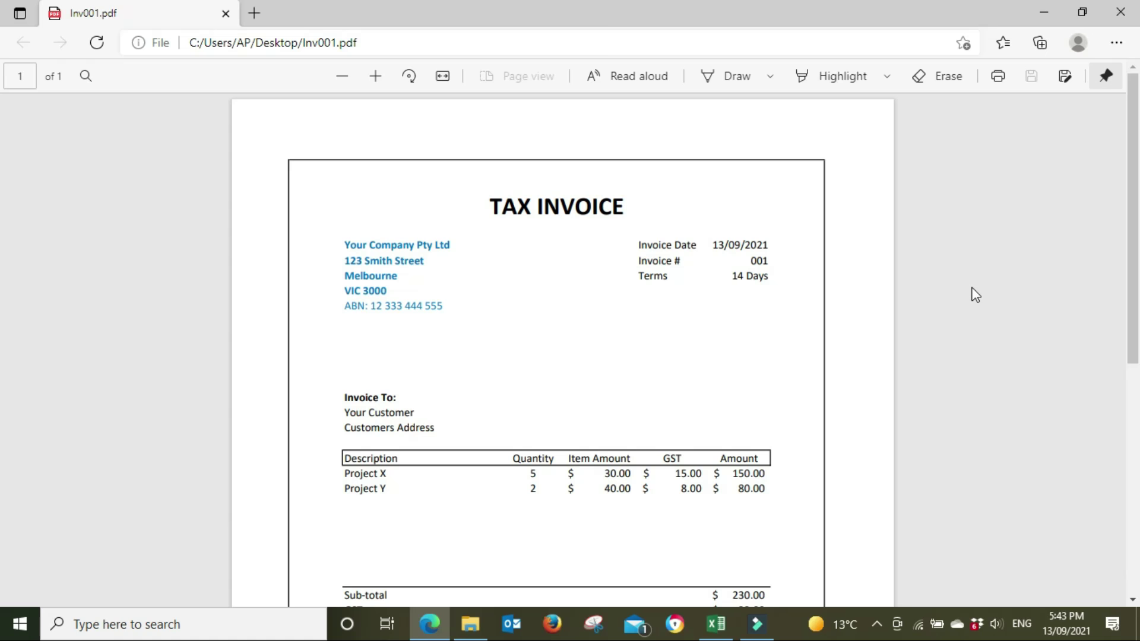
pyautogui.scroll(-5, 976, 295)
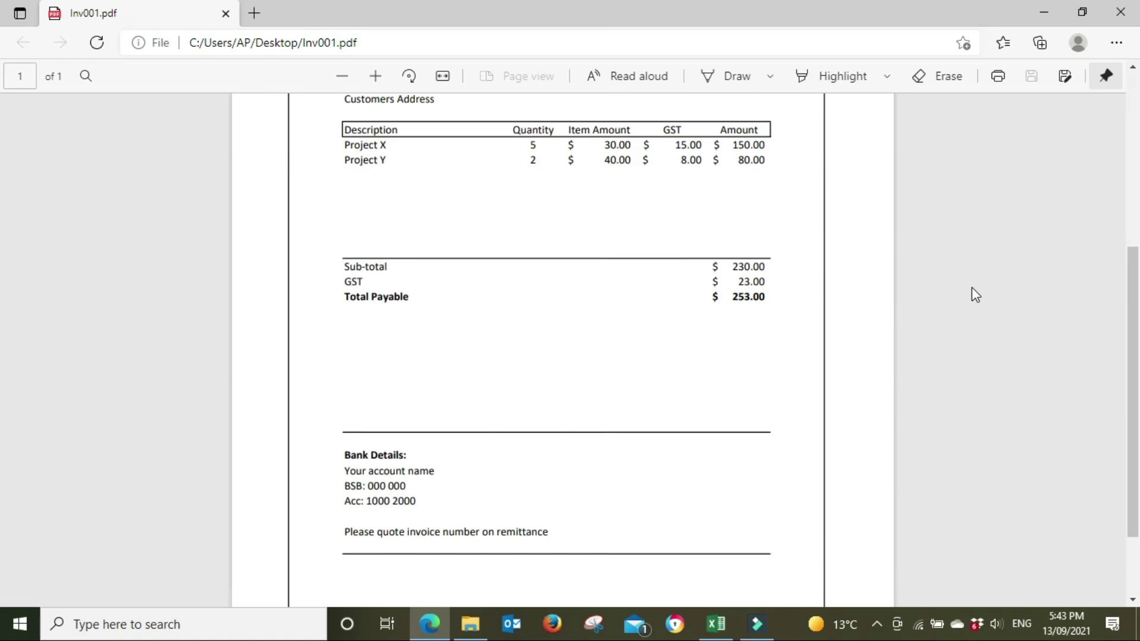
pyautogui.scroll(-2, 975, 295)
pyautogui.scroll(8, 975, 294)
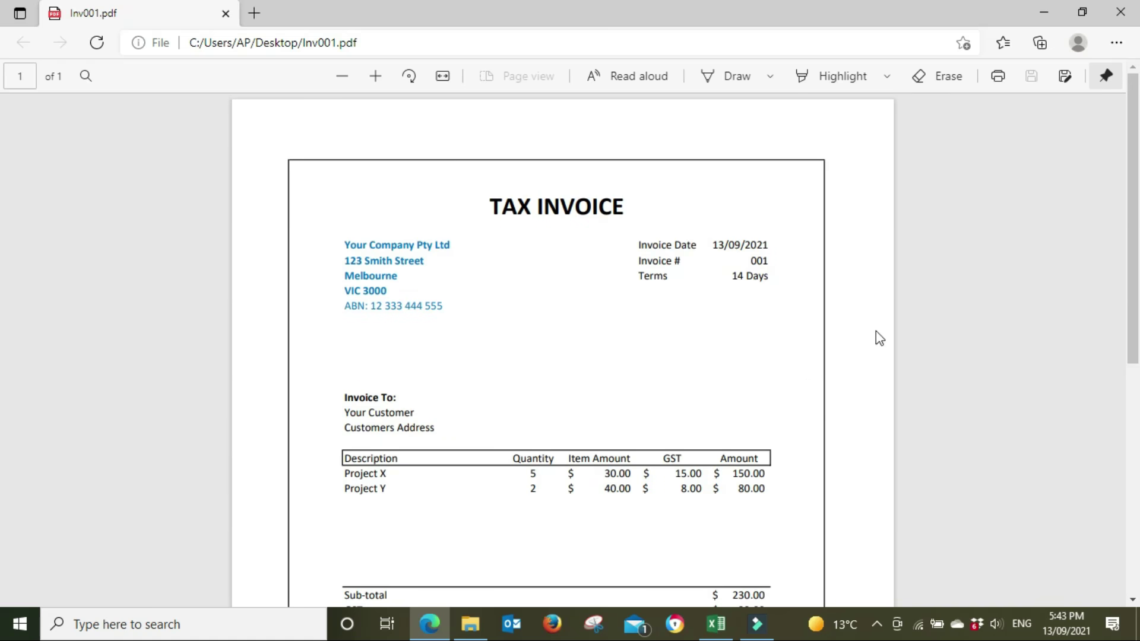
pyautogui.click(1120, 12)
# Fill the wide area A1:Q54 around the invoice with grey.
pyautogui.click(880, 434)
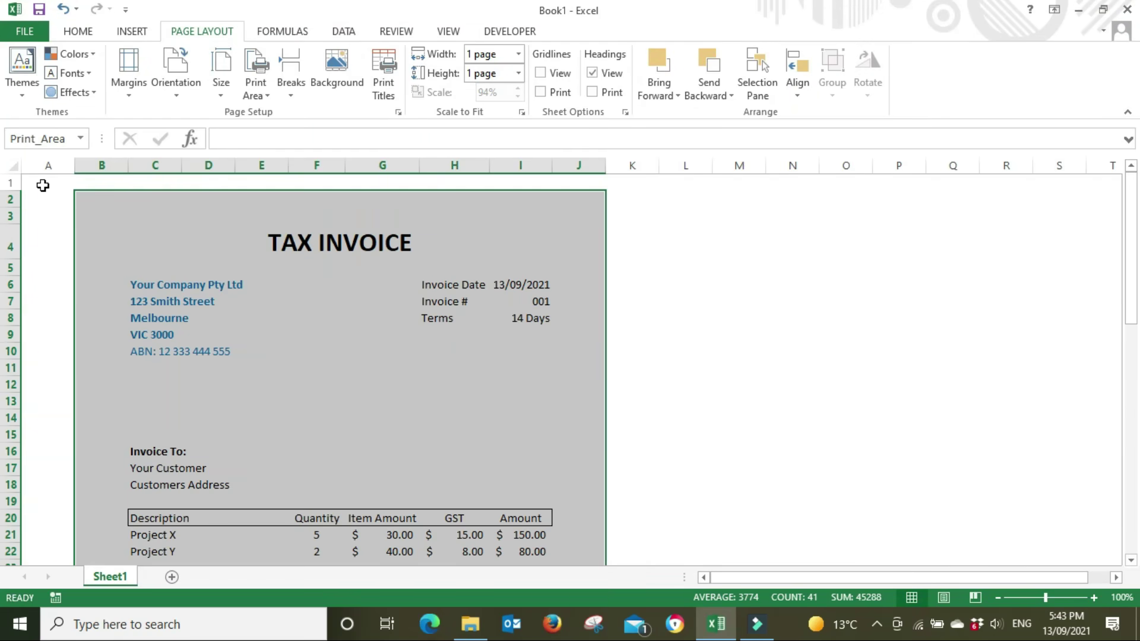
pyautogui.moveTo(41, 183); pyautogui.dragTo(943, 407)
pyautogui.scroll(13, 942, 408)
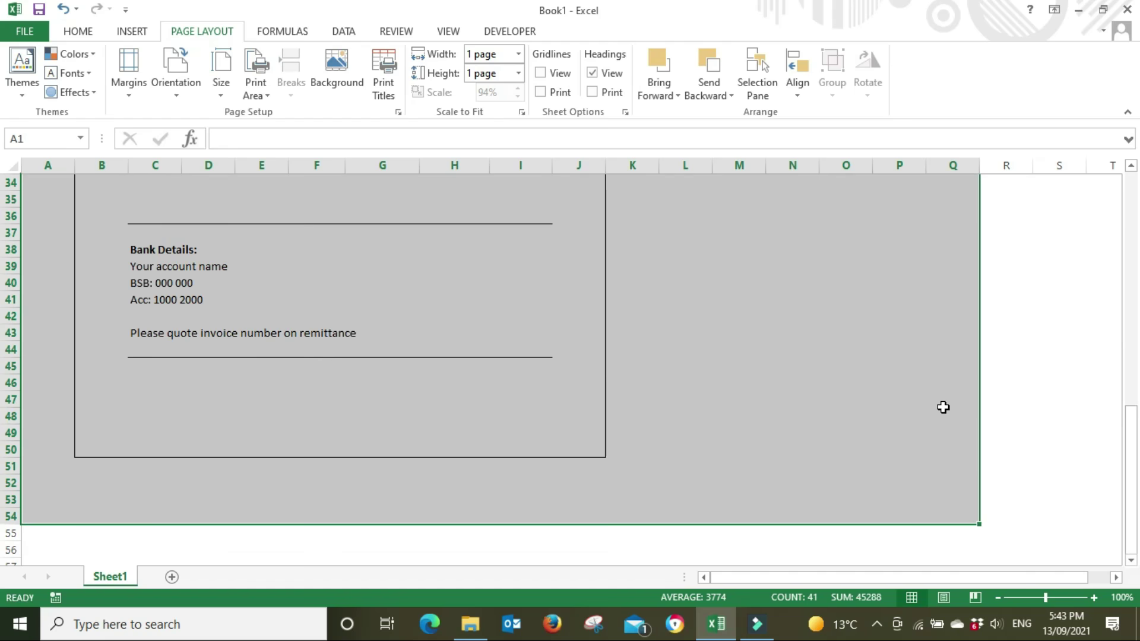
pyautogui.click(74, 31)
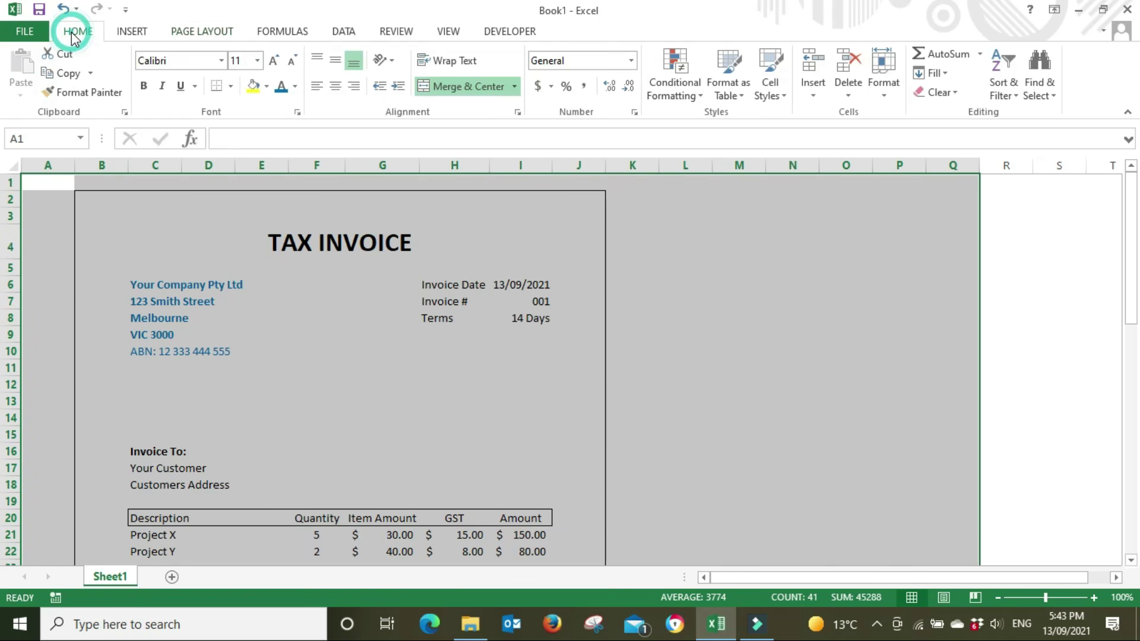
pyautogui.click(266, 86)
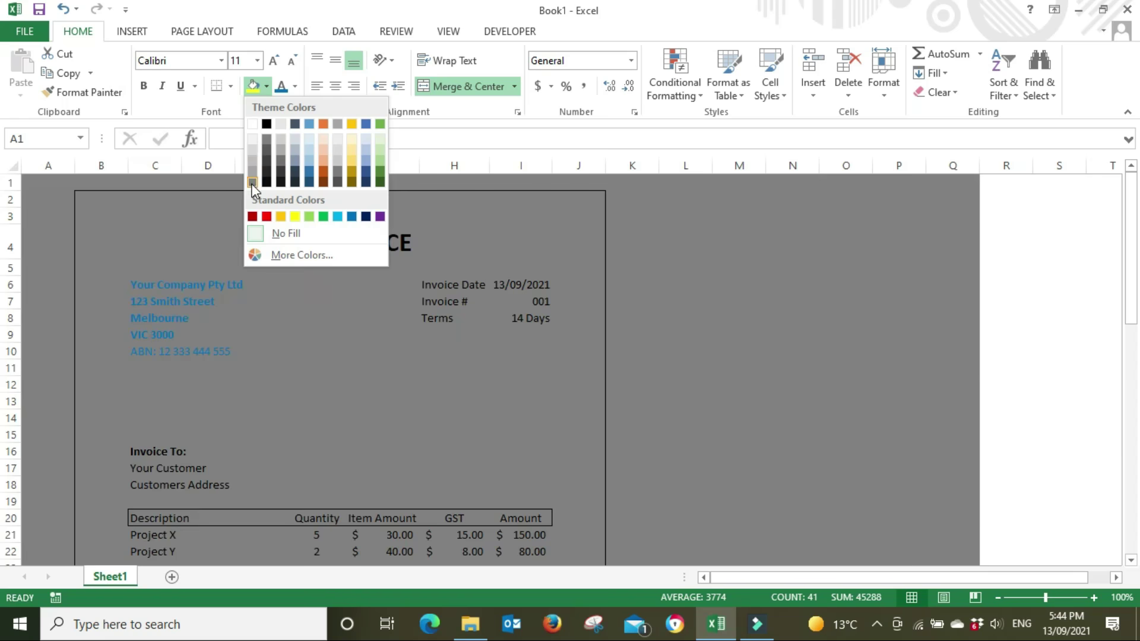
pyautogui.click(252, 183)
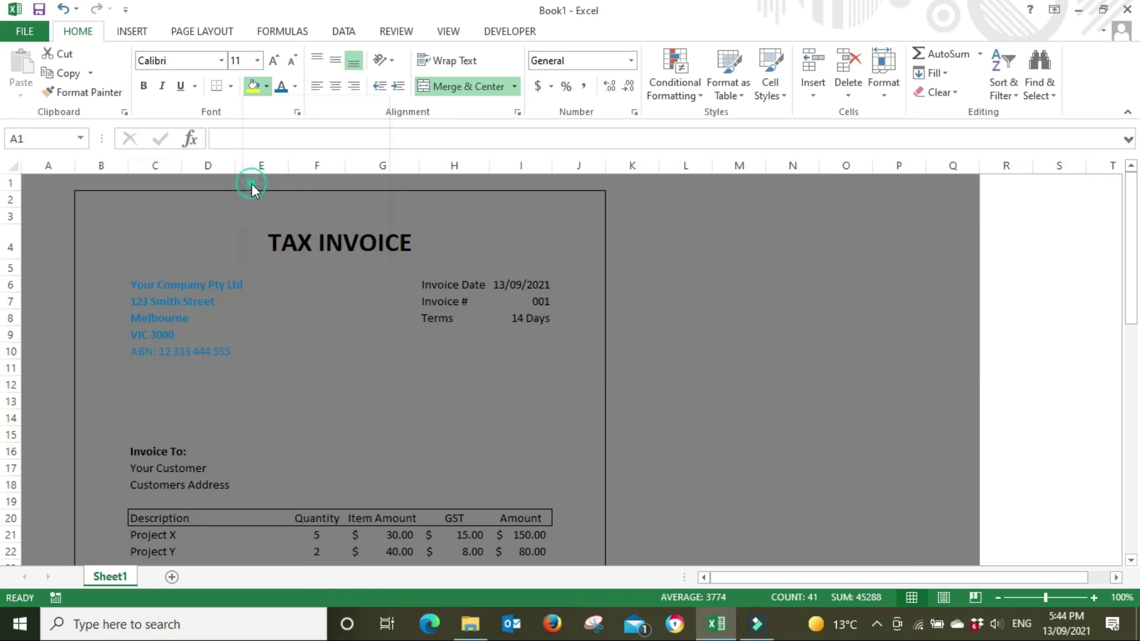
pyautogui.click(756, 297)
# Set the invoice block B2:J50 back to No Fill so it shows white.
pyautogui.moveTo(87, 201); pyautogui.dragTo(554, 540)
pyautogui.click(266, 87)
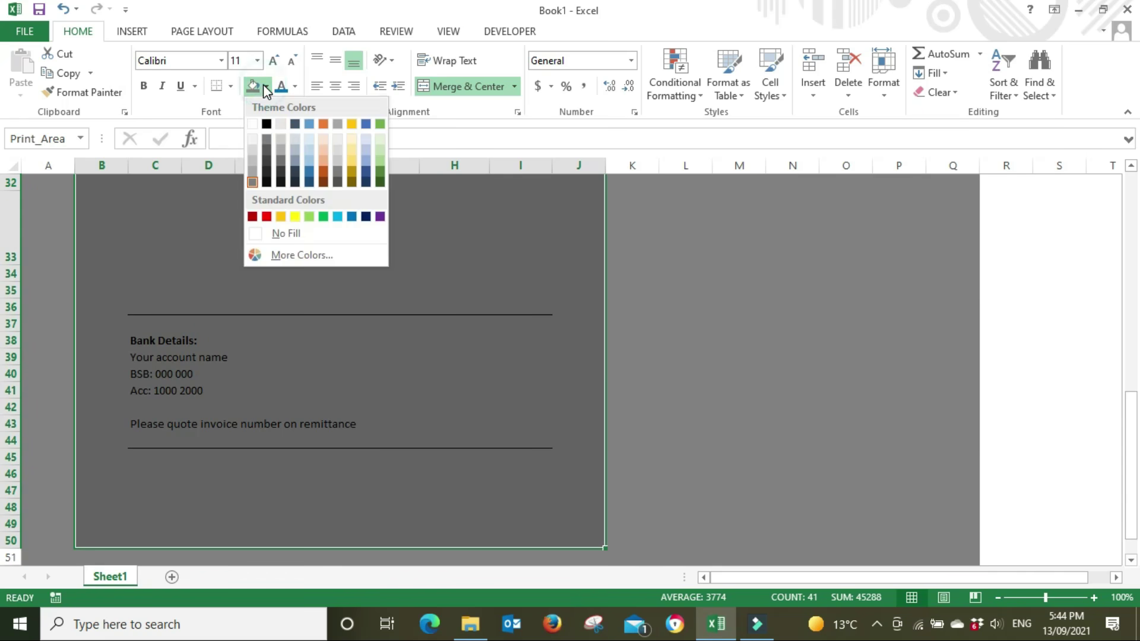
pyautogui.click(289, 232)
pyautogui.click(842, 344)
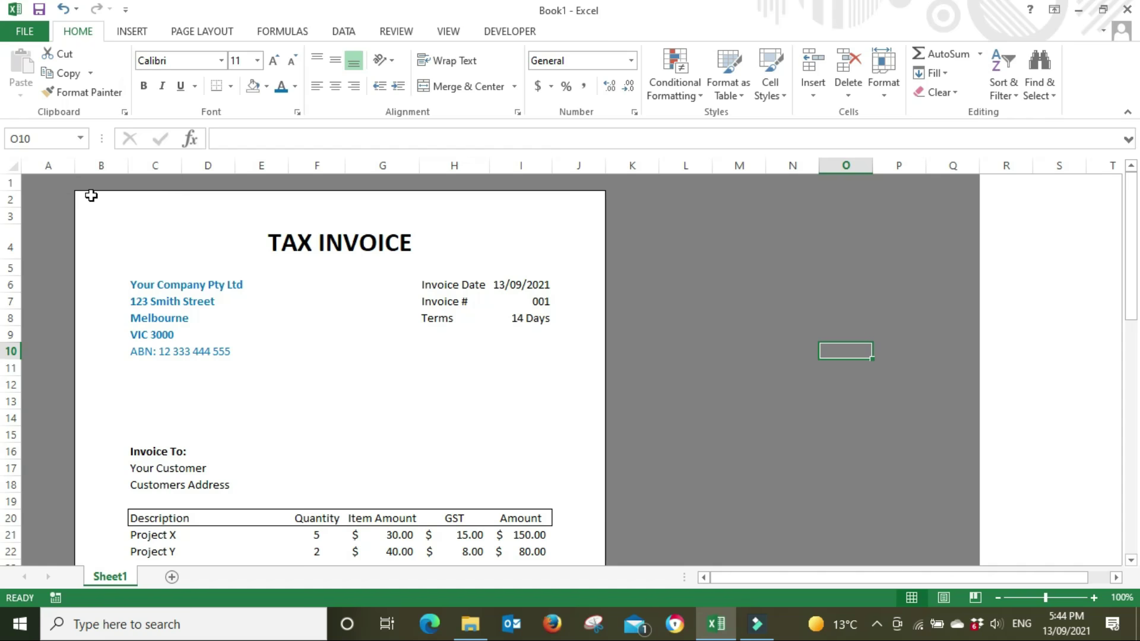
# Apply No Border to row 1 above and column K right of the invoice.
pyautogui.moveTo(91, 195); pyautogui.dragTo(574, 261)
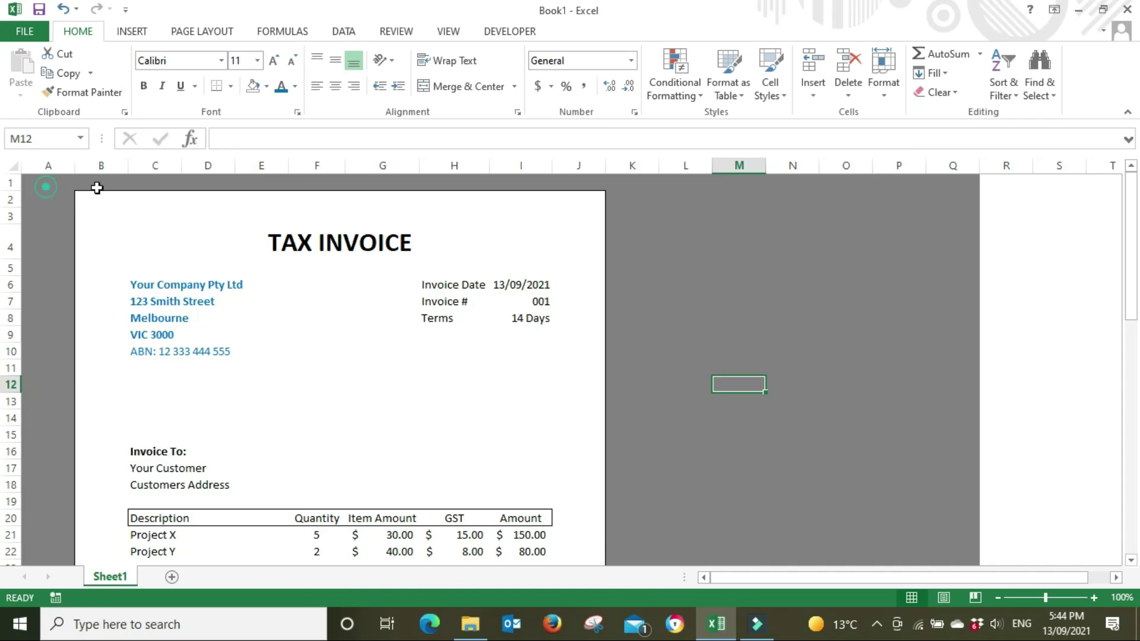
pyautogui.moveTo(97, 187); pyautogui.dragTo(689, 184)
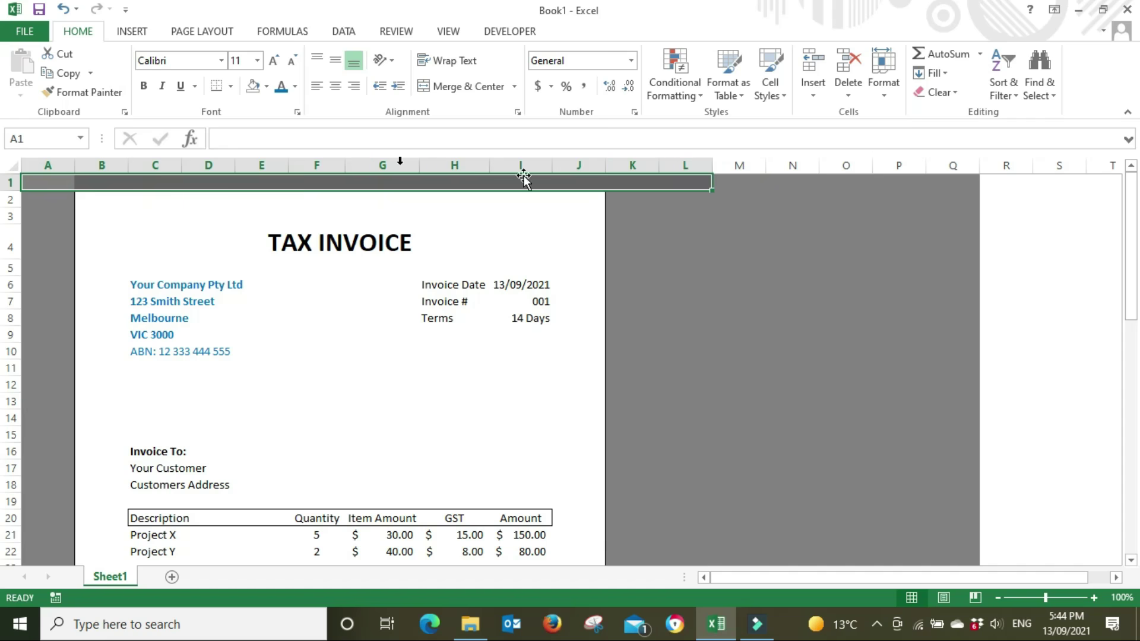
pyautogui.click(230, 87)
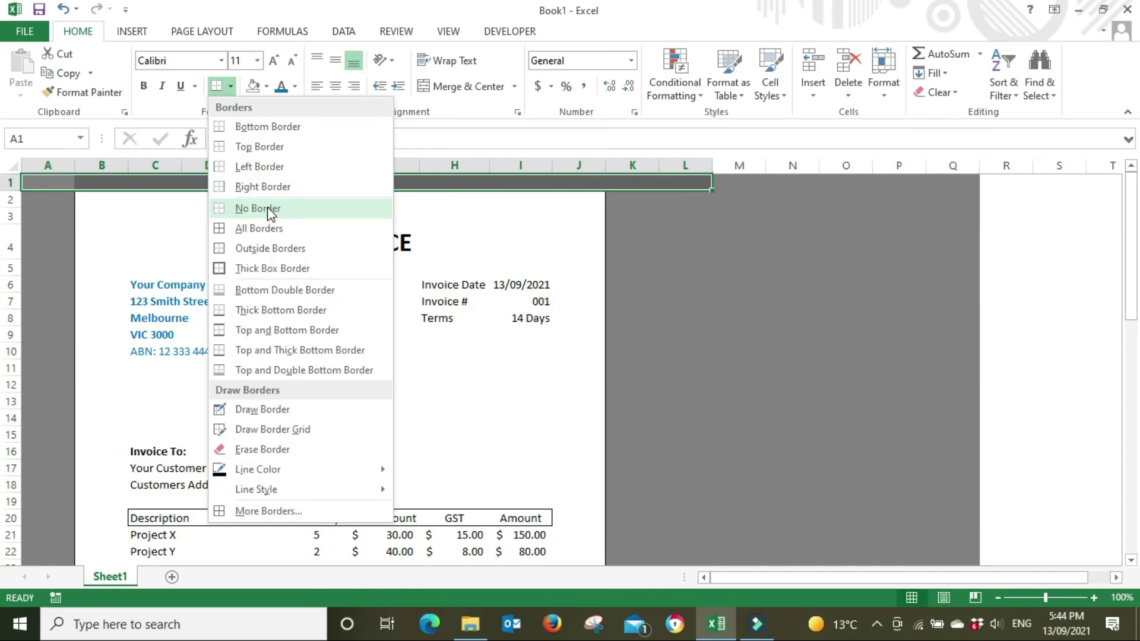
pyautogui.click(272, 211)
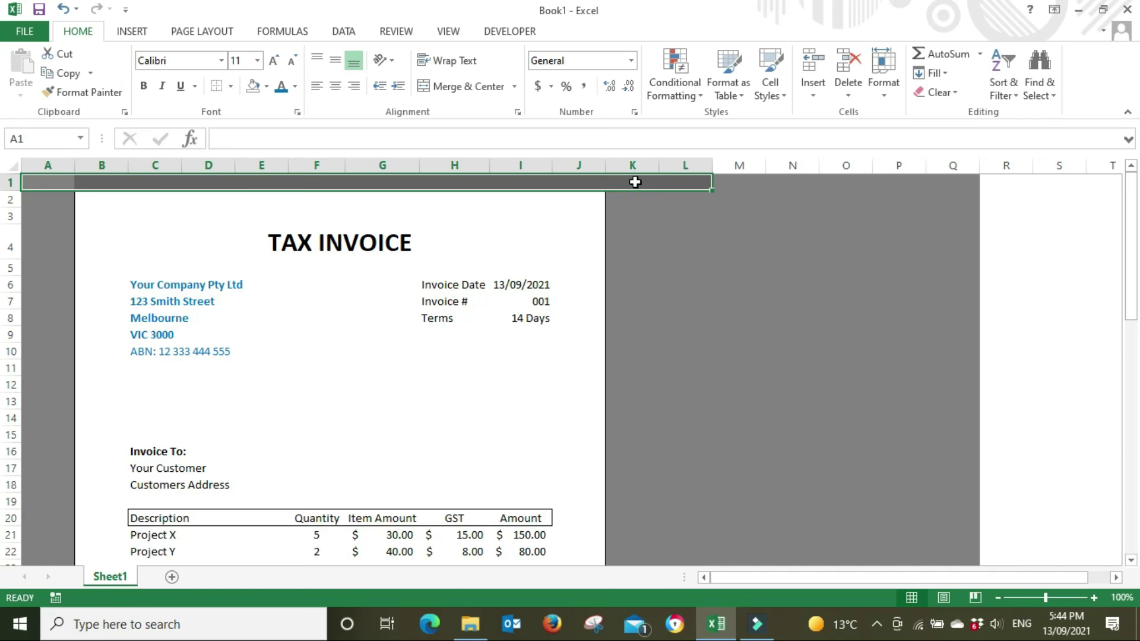
pyautogui.moveTo(634, 182); pyautogui.dragTo(644, 480)
pyautogui.click(215, 86)
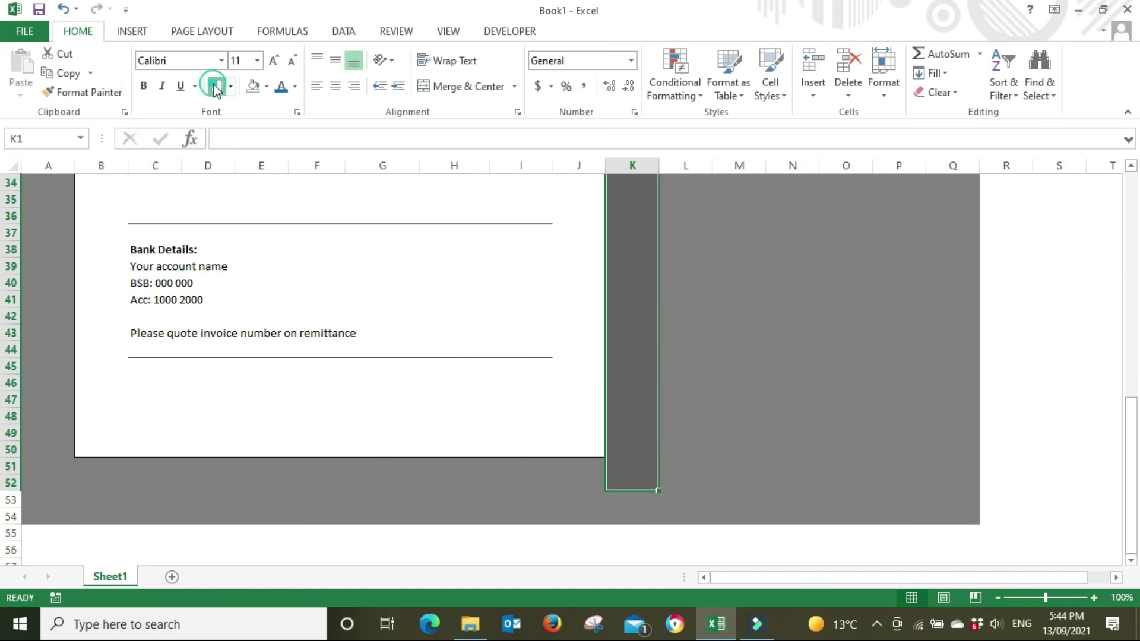
# Clear borders on column A and rows 51–52, then reselect the invoice range B1:J50.
pyautogui.scroll(11, 539, 465)
pyautogui.moveTo(47, 183); pyautogui.dragTo(7, 469)
pyautogui.click(216, 86)
pyautogui.scroll(11, 131, 356)
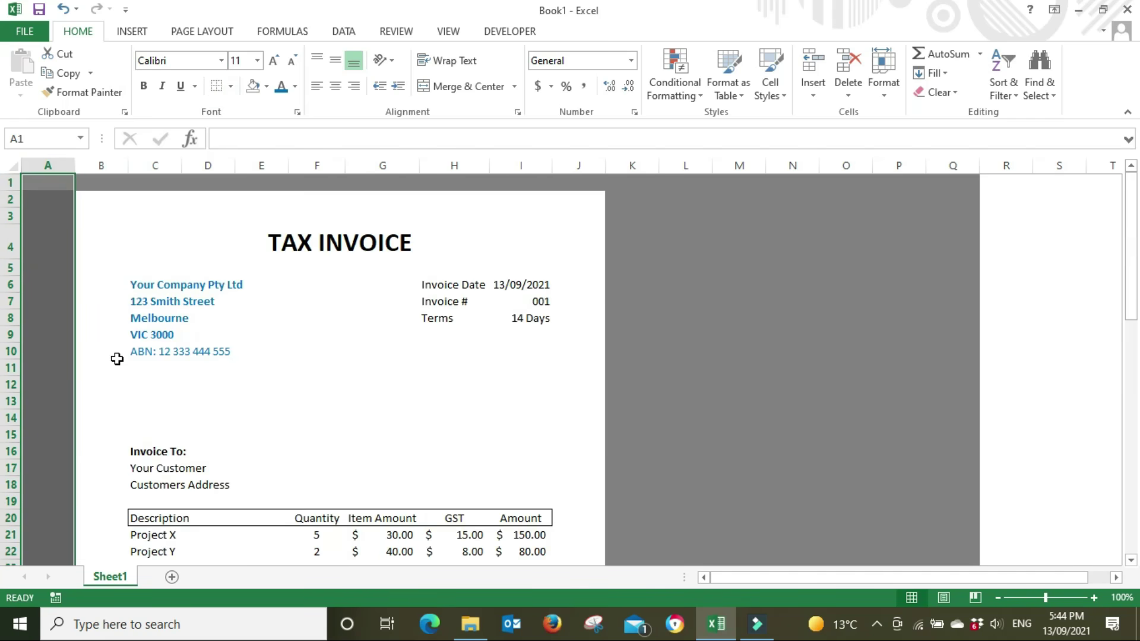
pyautogui.scroll(-11, 117, 359)
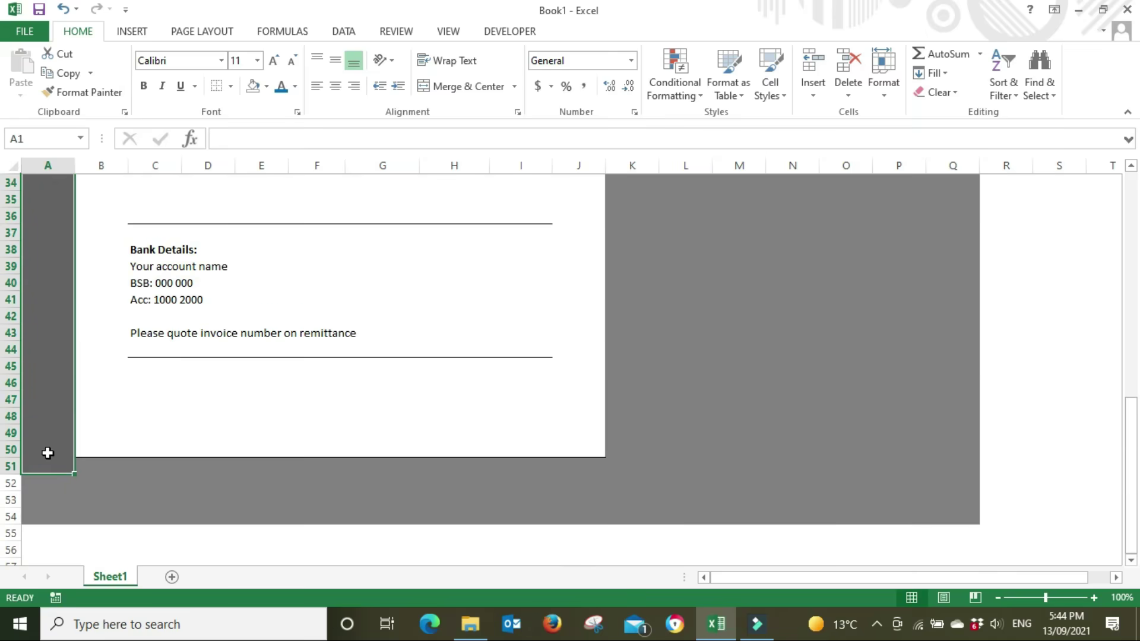
pyautogui.moveTo(47, 463); pyautogui.dragTo(703, 481)
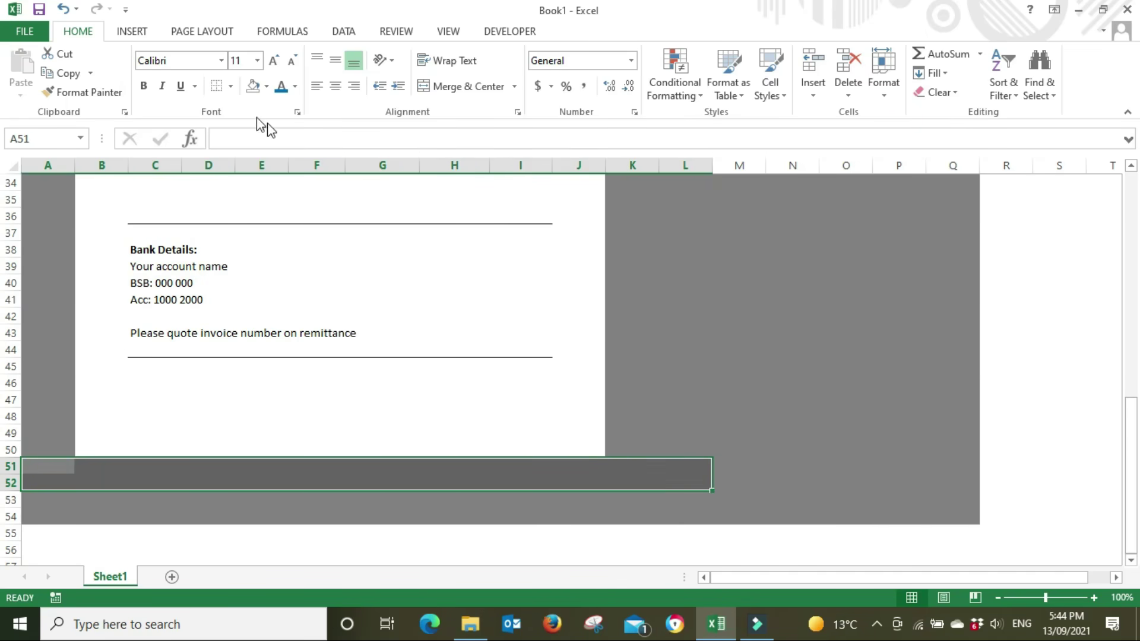
pyautogui.click(775, 319)
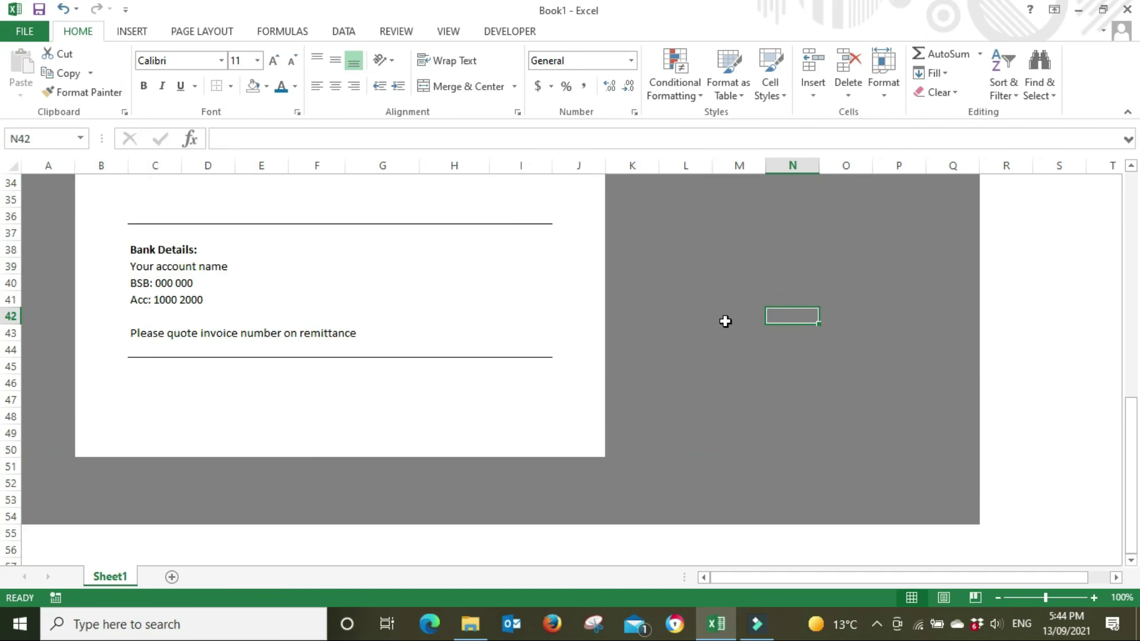
pyautogui.moveTo(84, 449); pyautogui.dragTo(577, 198)
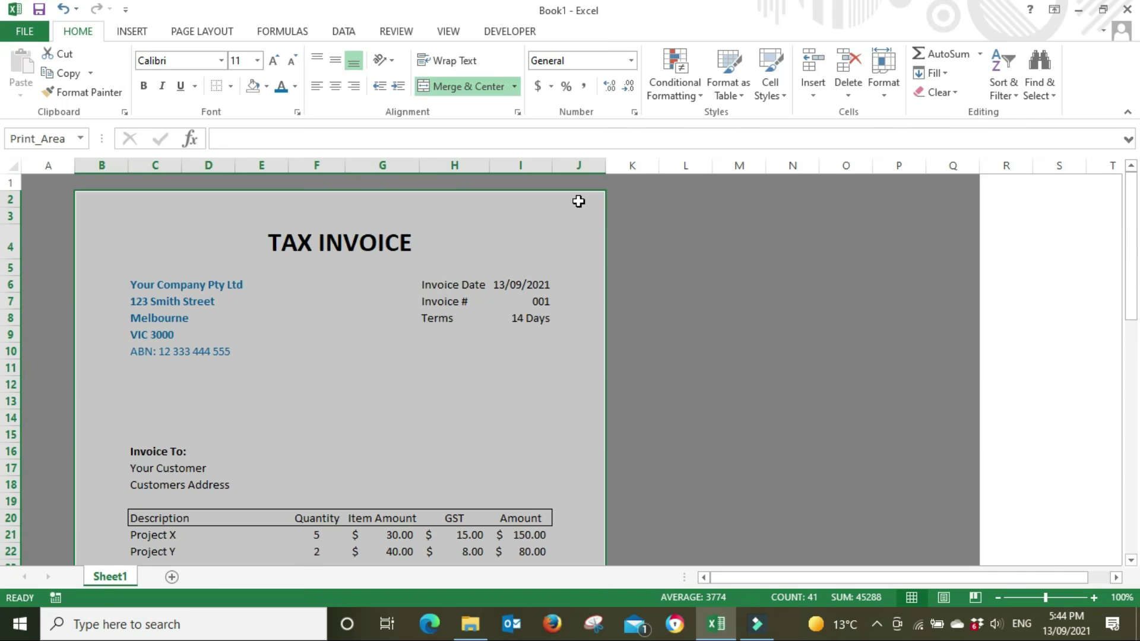
# Centre the invoice horizontally and vertically in Page Setup margins, then print to PDF.
pyautogui.click(23, 34)
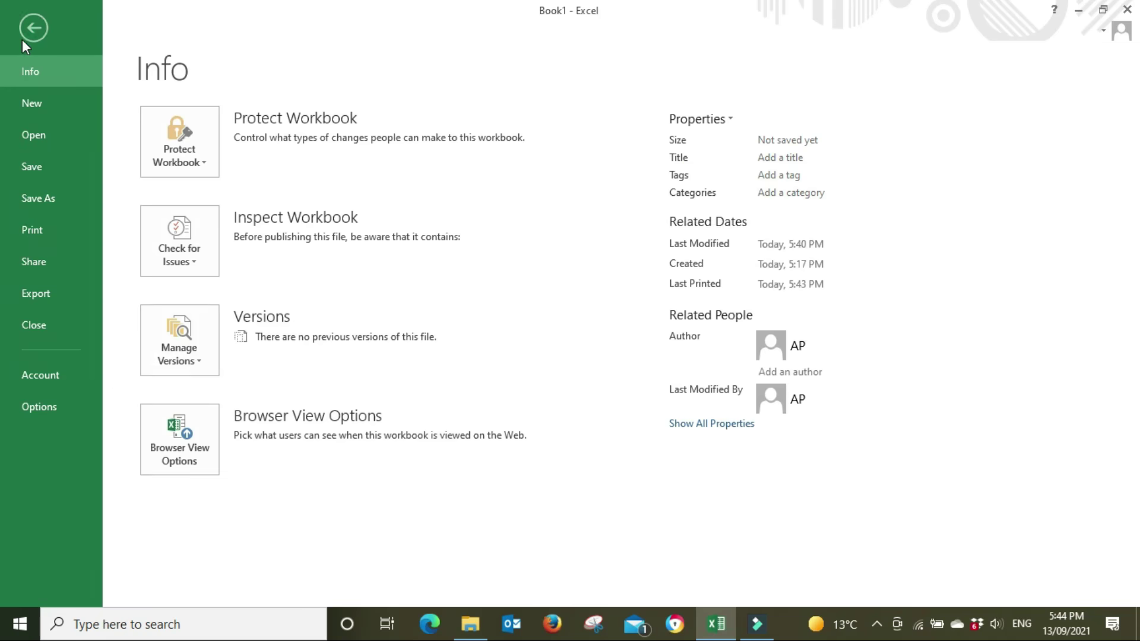
pyautogui.click(23, 237)
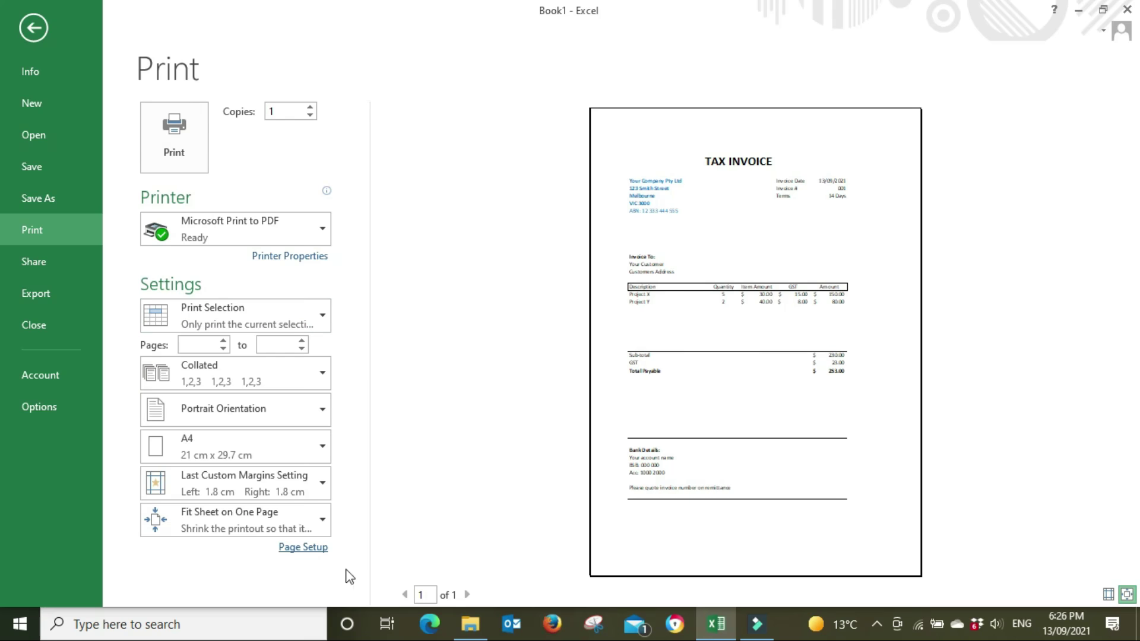
pyautogui.click(306, 548)
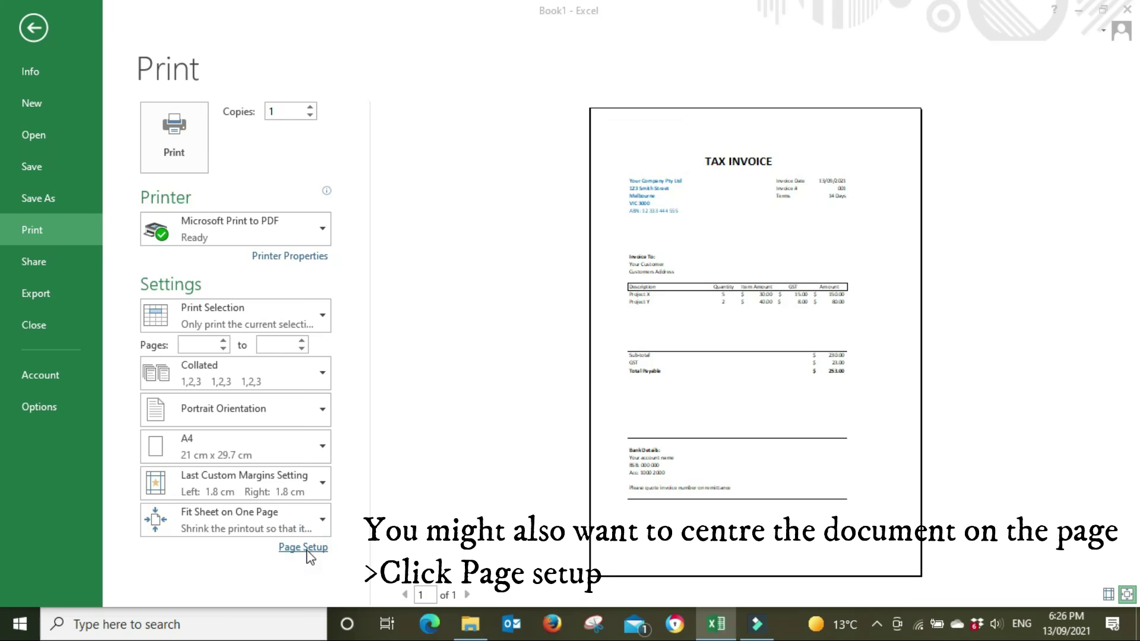
pyautogui.click(470, 153)
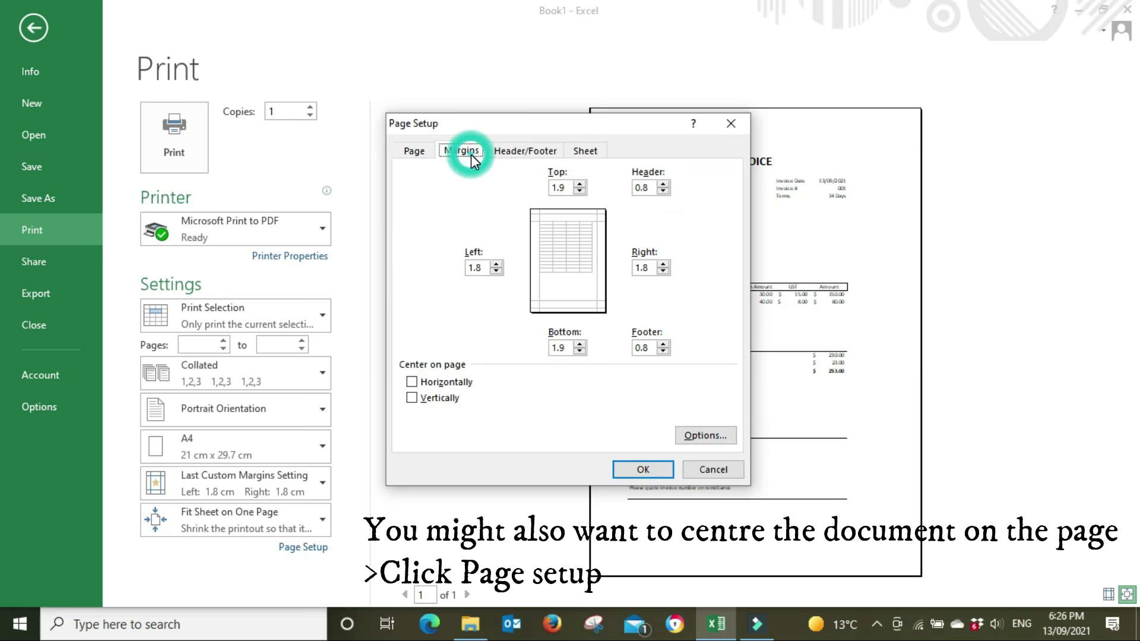
pyautogui.click(460, 383)
pyautogui.click(445, 398)
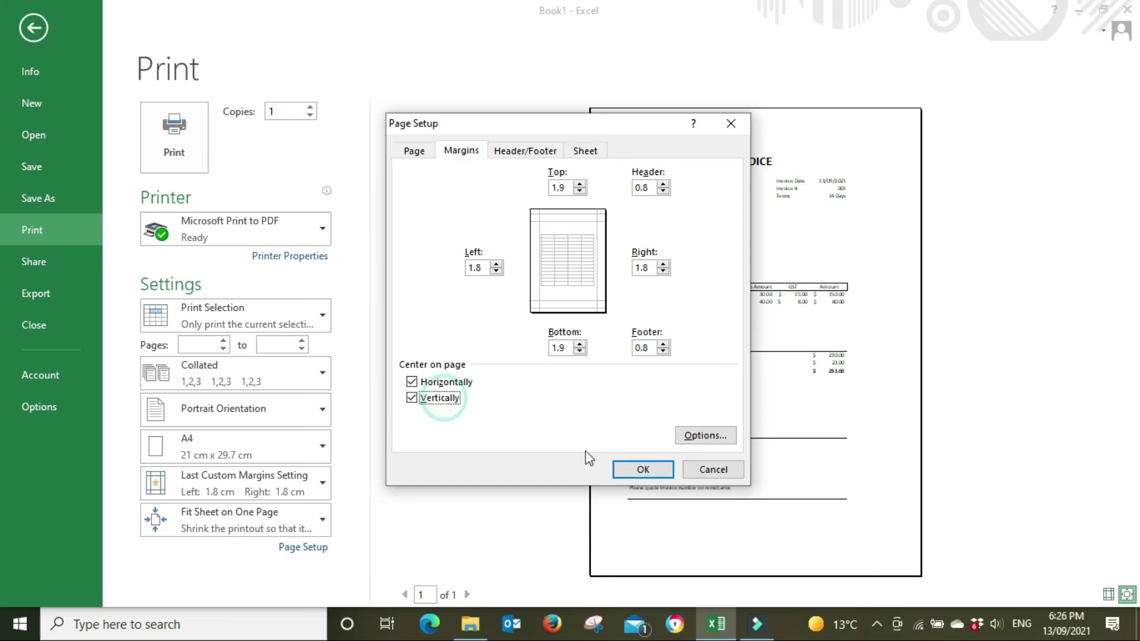
pyautogui.click(630, 470)
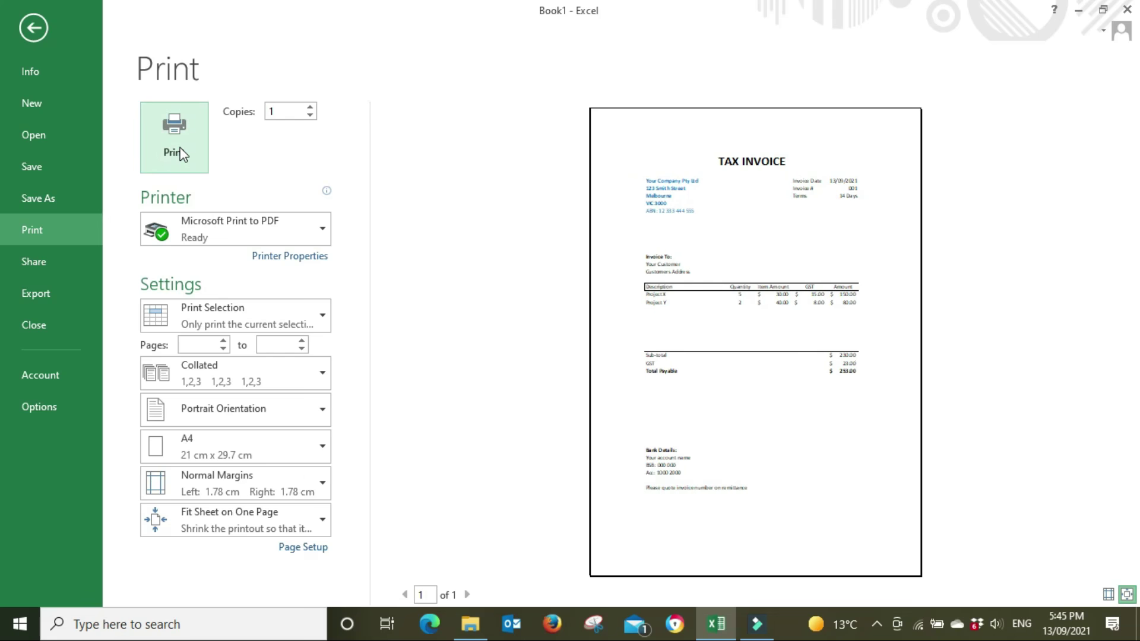
pyautogui.click(181, 148)
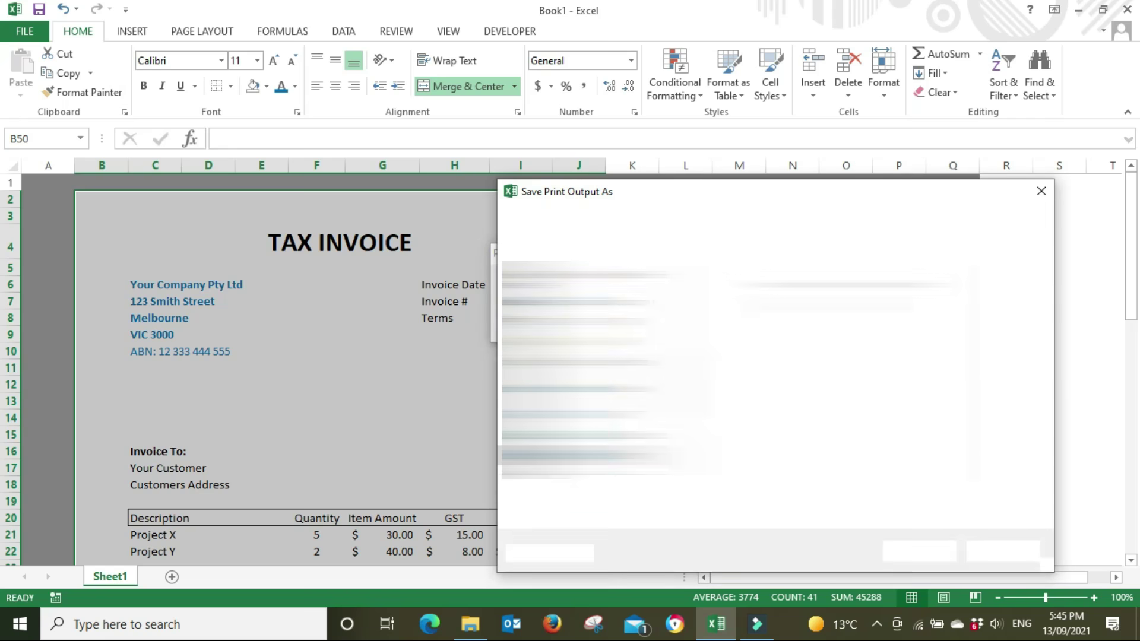
# Save the centred PDF as Inv001, overwrite the old file, and open the Desktop folder.
pyautogui.write('Inv001')
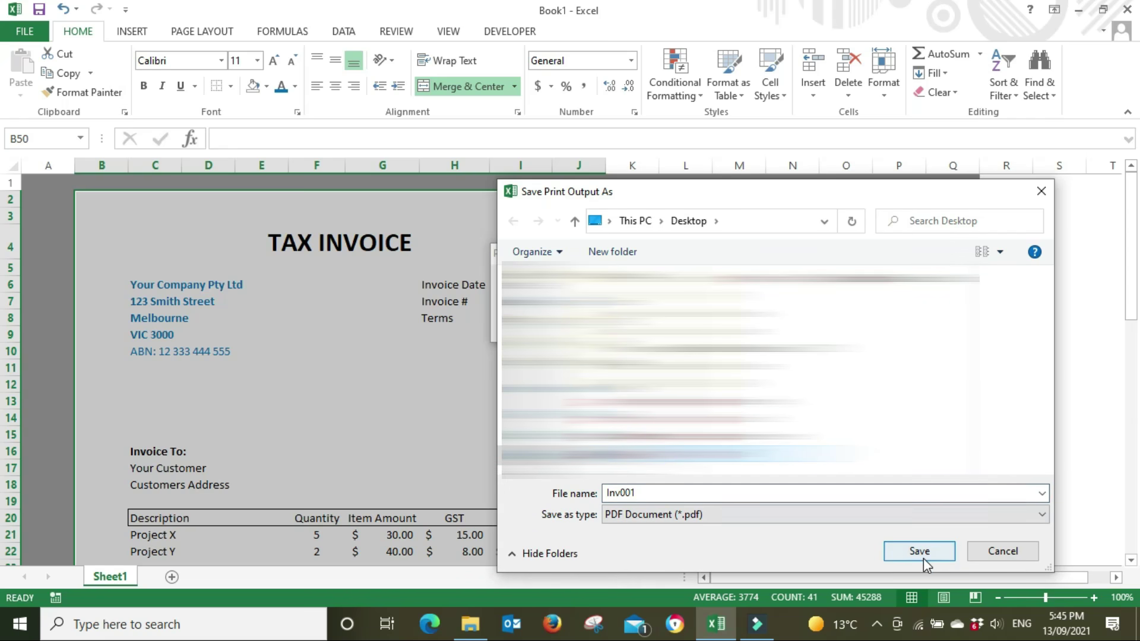
pyautogui.click(923, 556)
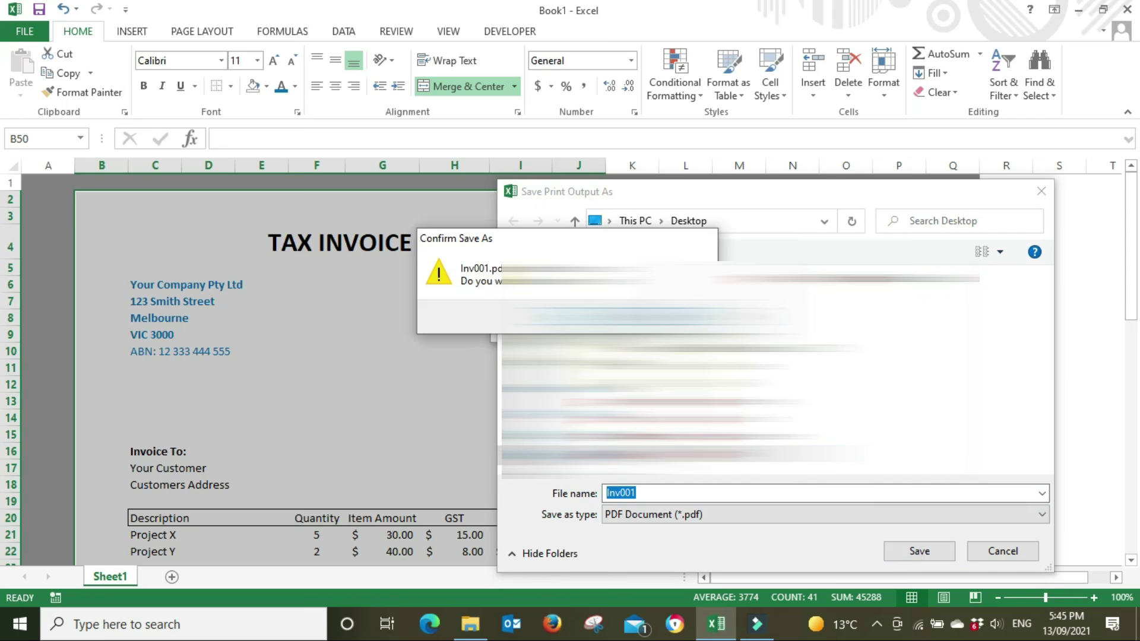
pyautogui.press('y')
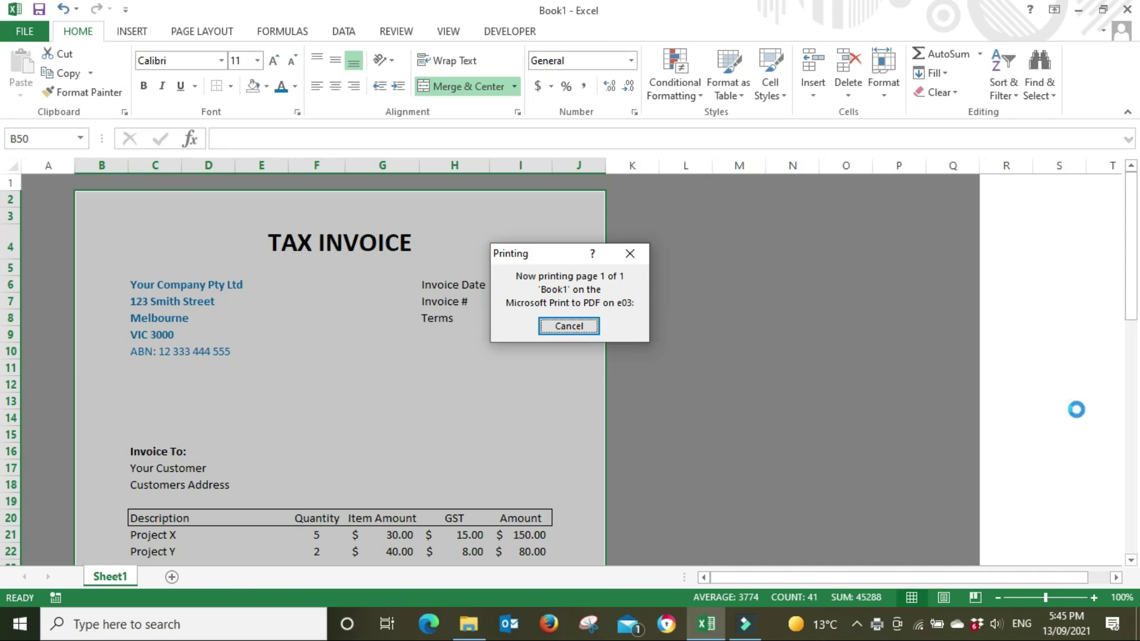
pyautogui.click(469, 623)
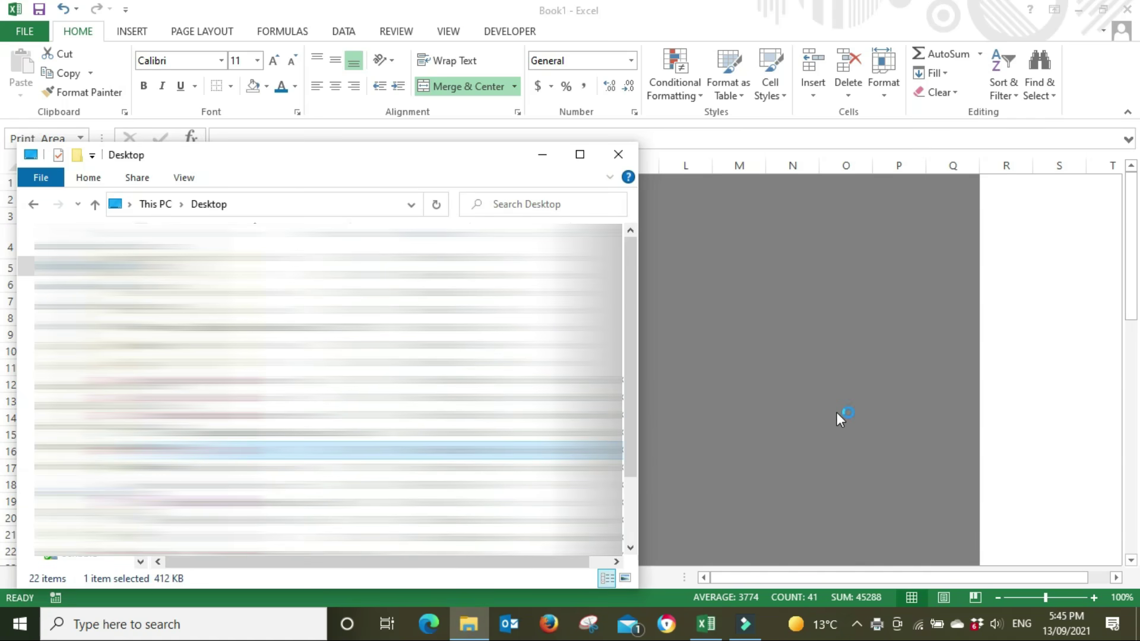
# Open Inv001.pdf in Edge and scroll through the one-page invoice to check it.
pyautogui.press('Return')
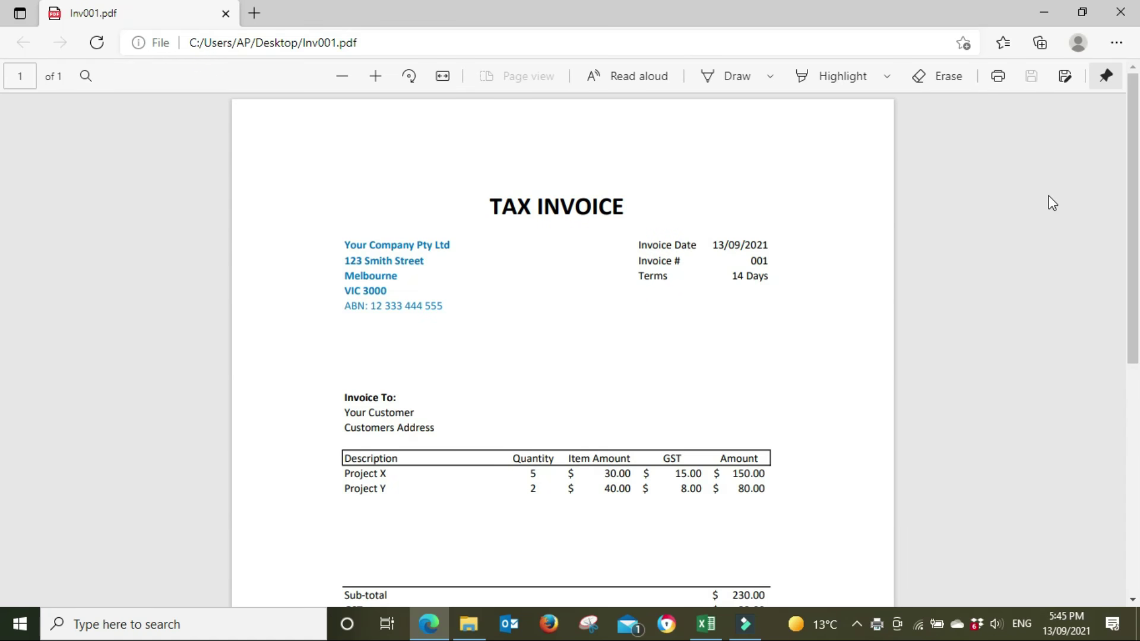
pyautogui.scroll(-4, 1048, 194)
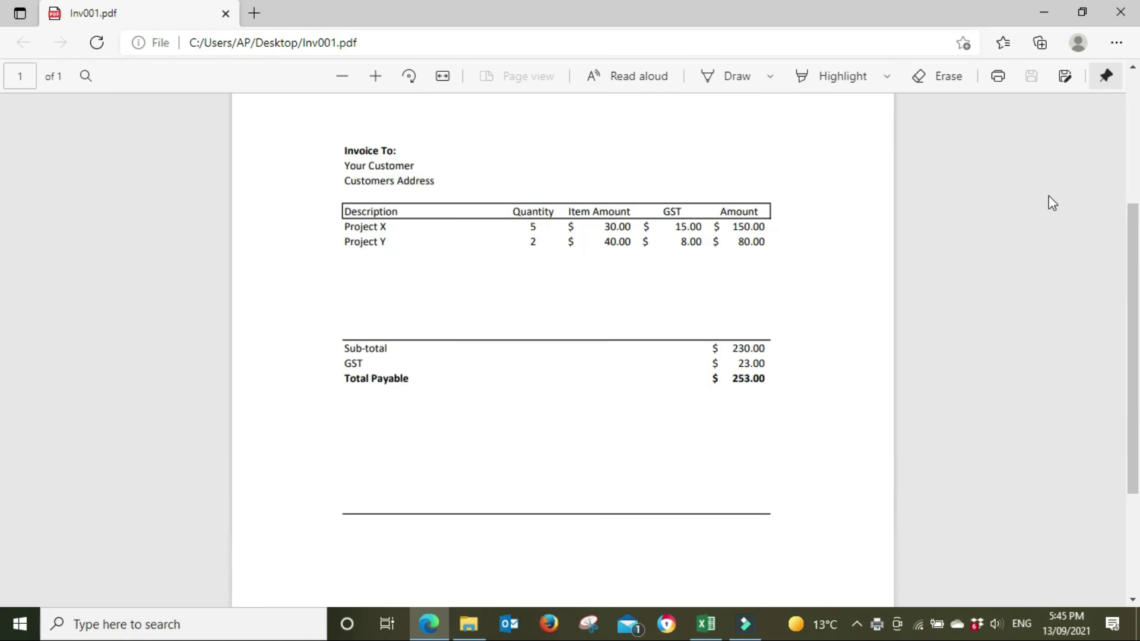
pyautogui.scroll(-3, 1048, 196)
pyautogui.scroll(3, 1048, 196)
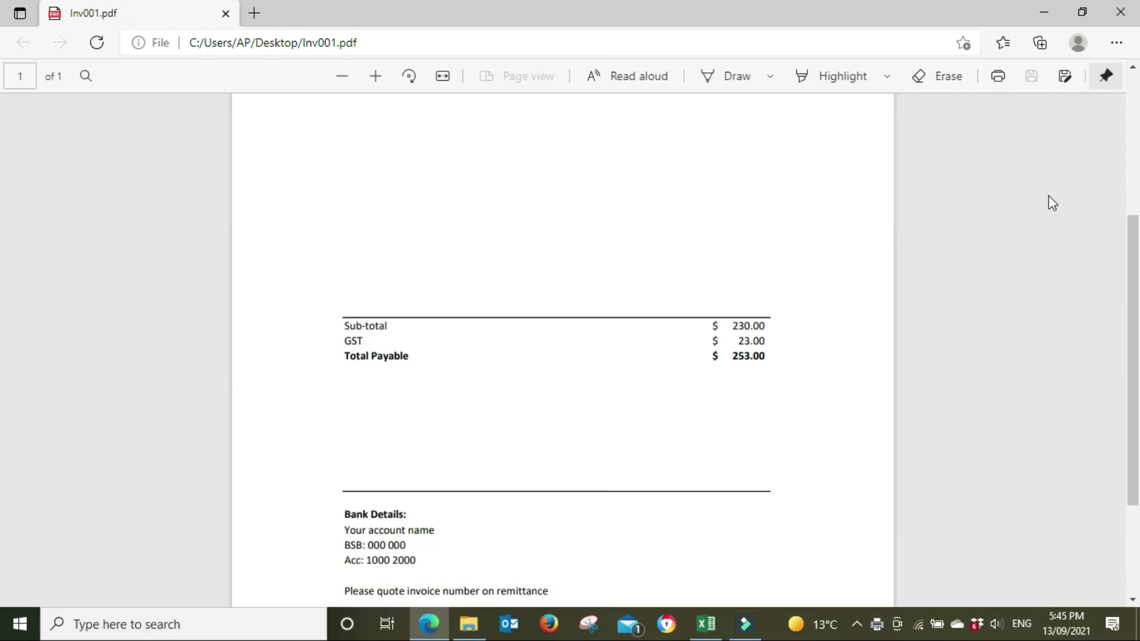
pyautogui.scroll(-3, 1048, 196)
pyautogui.scroll(7, 1048, 195)
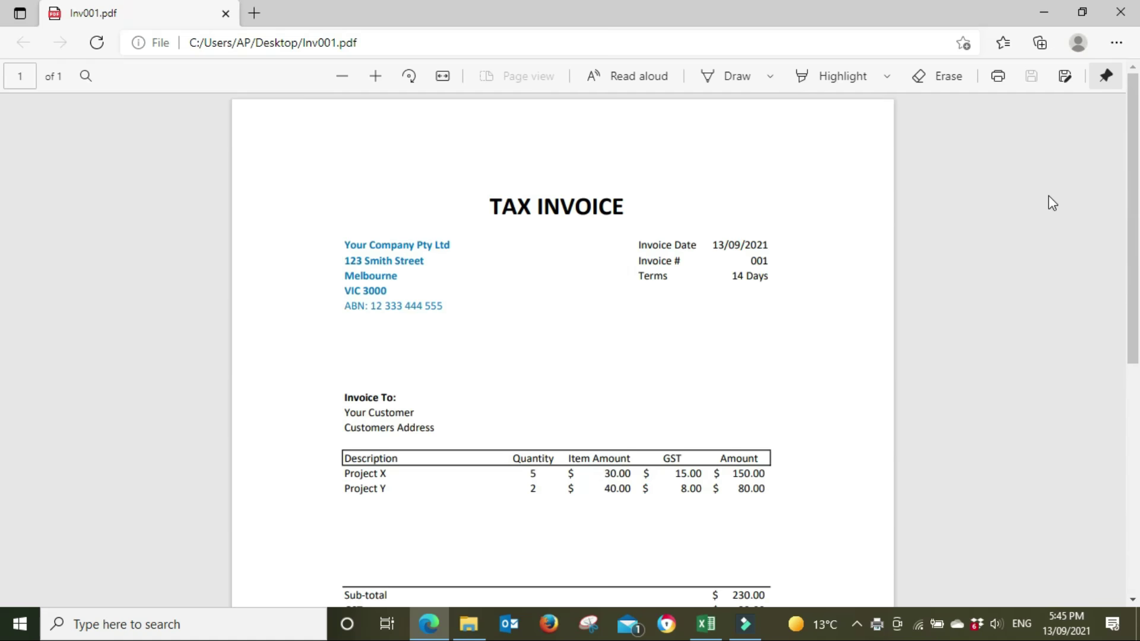
# Back in Excel, drag column B narrower and column I wider.
pyautogui.moveTo(711, 632)
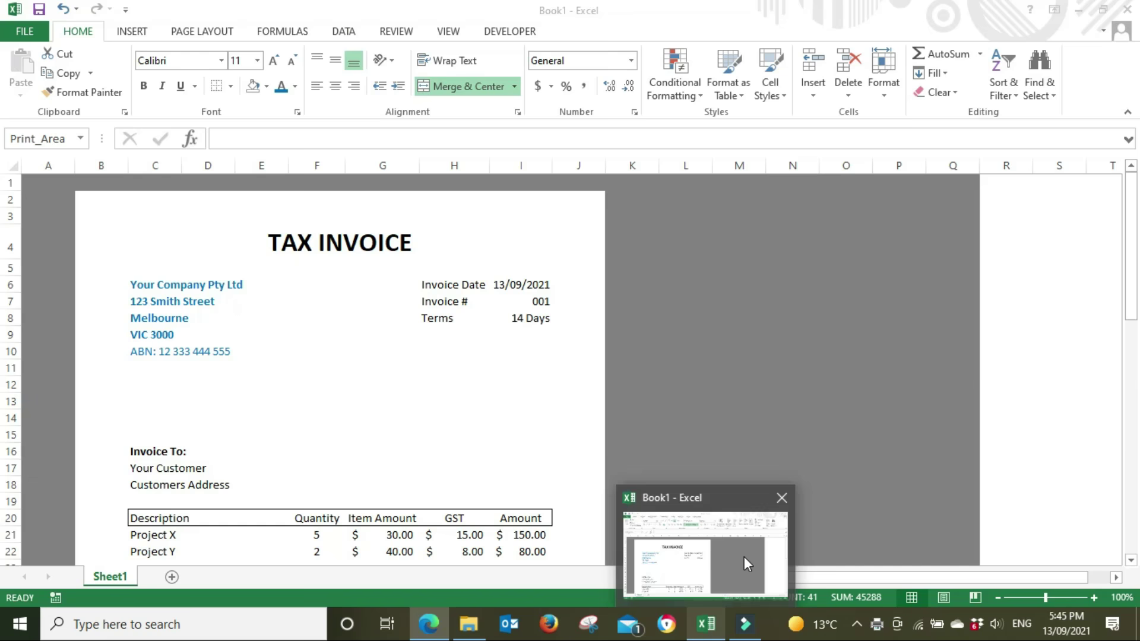
pyautogui.click(743, 557)
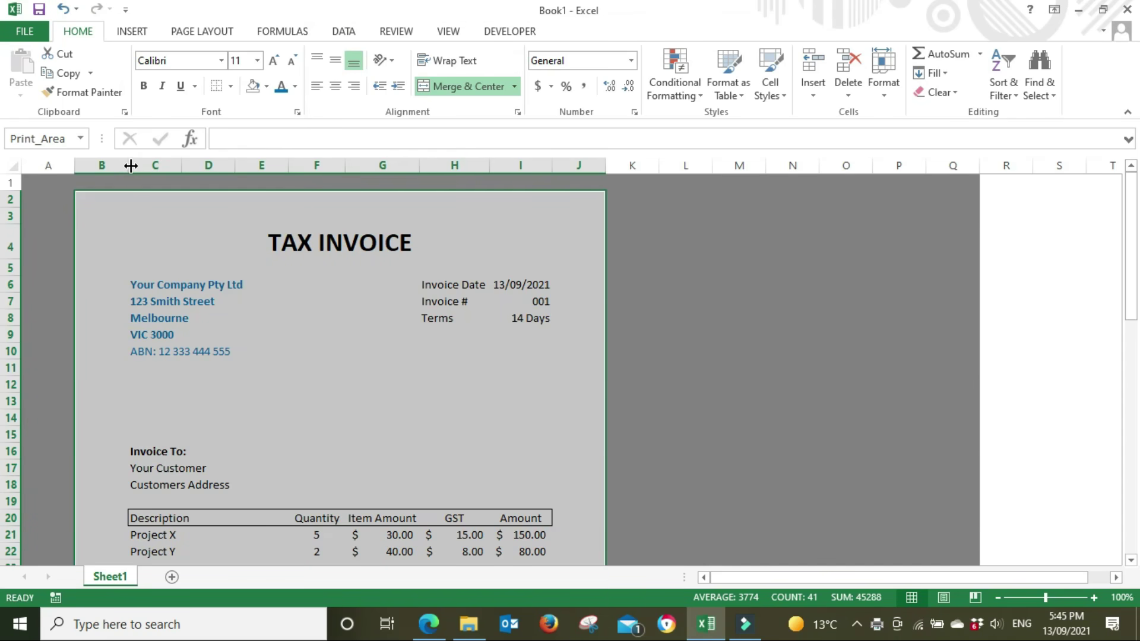
pyautogui.moveTo(131, 166); pyautogui.dragTo(97, 170)
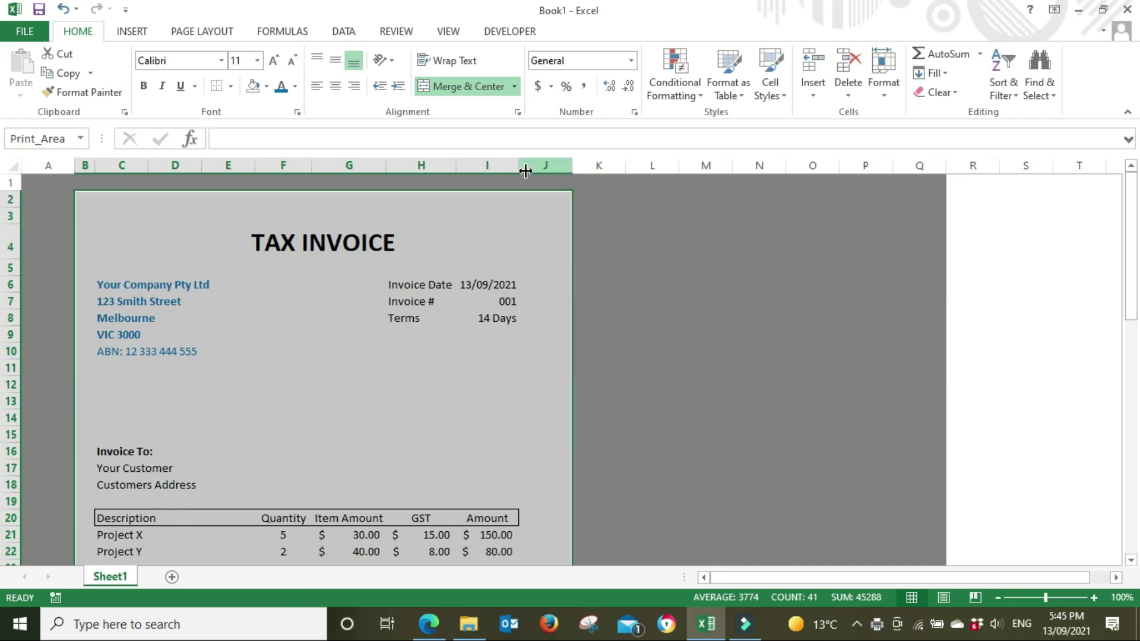
pyautogui.moveTo(517, 168)
pyautogui.mouseDown()
pyautogui.moveTo(564, 168)
pyautogui.moveTo(529, 165)
pyautogui.mouseUp()
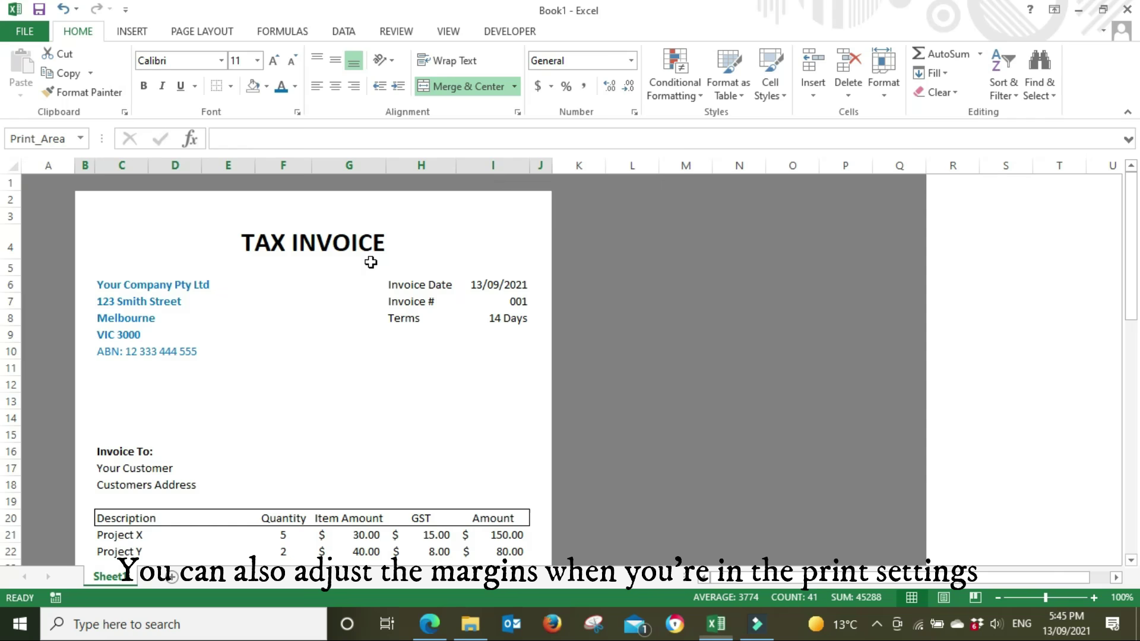
# Review the invoice, checking Terms / 14 Days in H8:I8 and the bank details, then open File Info.
pyautogui.click(722, 329)
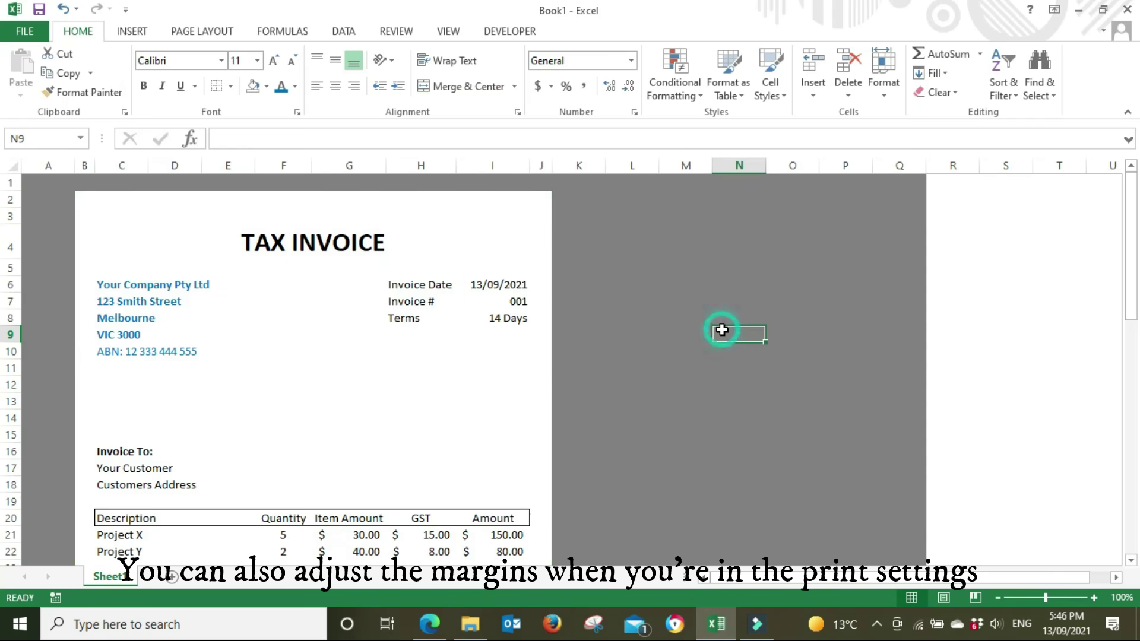
pyautogui.click(404, 318)
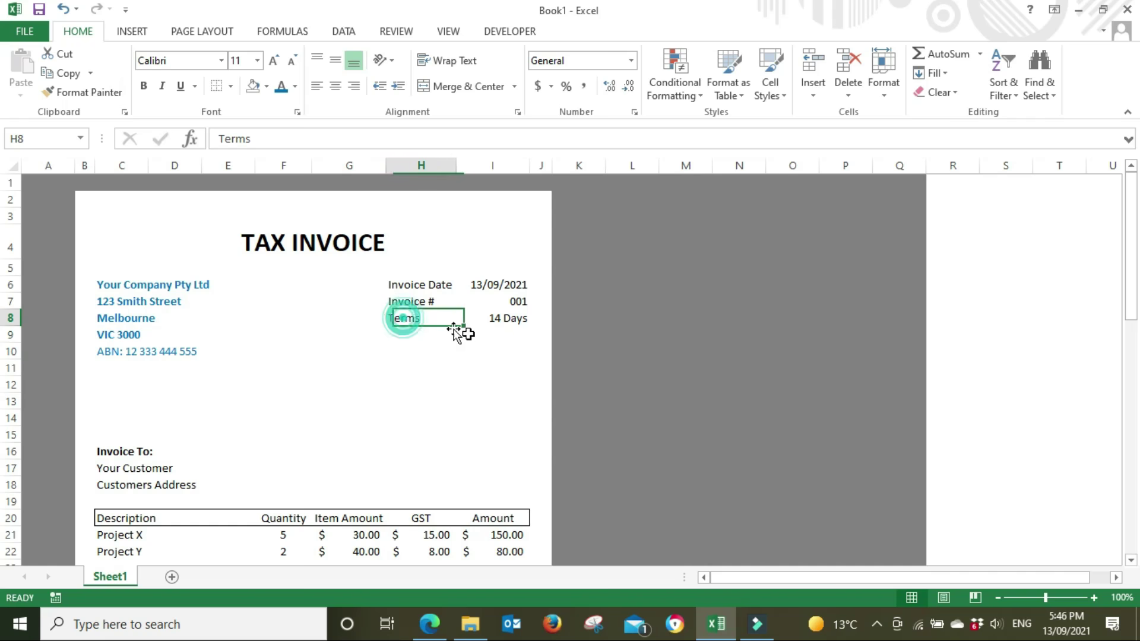
pyautogui.click(513, 318)
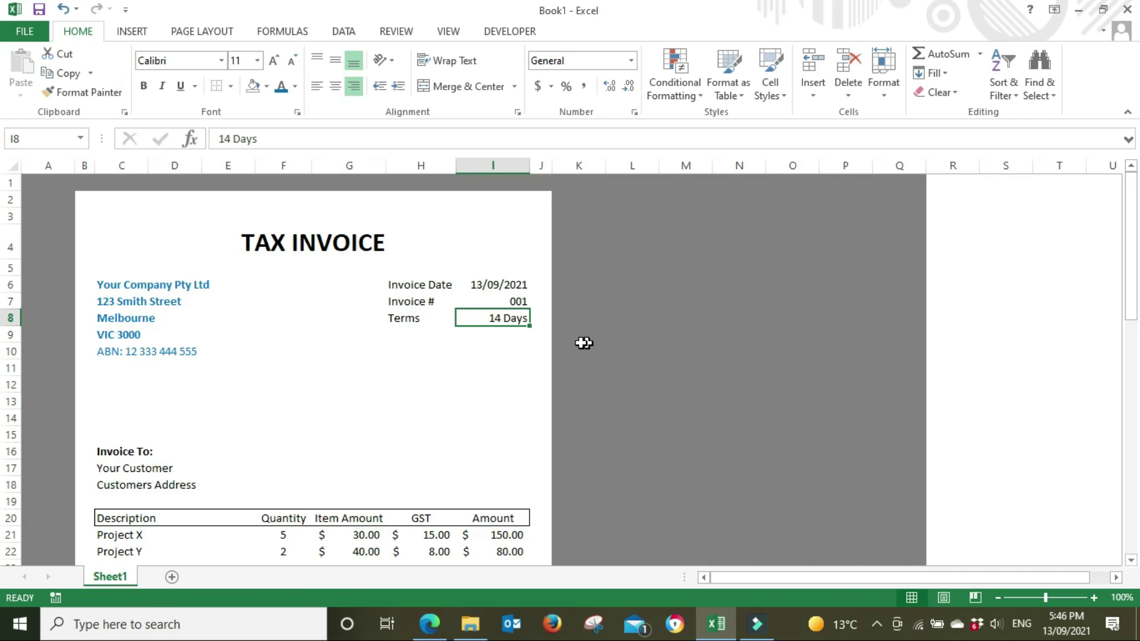
pyautogui.scroll(-6, 570, 339)
pyautogui.scroll(-4, 216, 427)
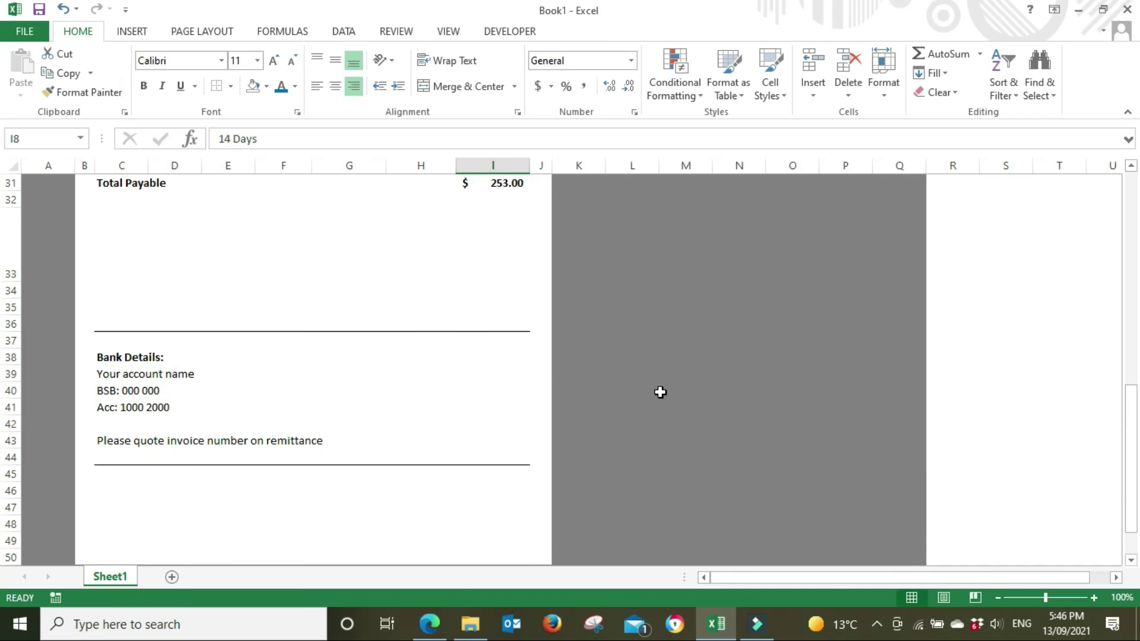
pyautogui.scroll(4, 660, 391)
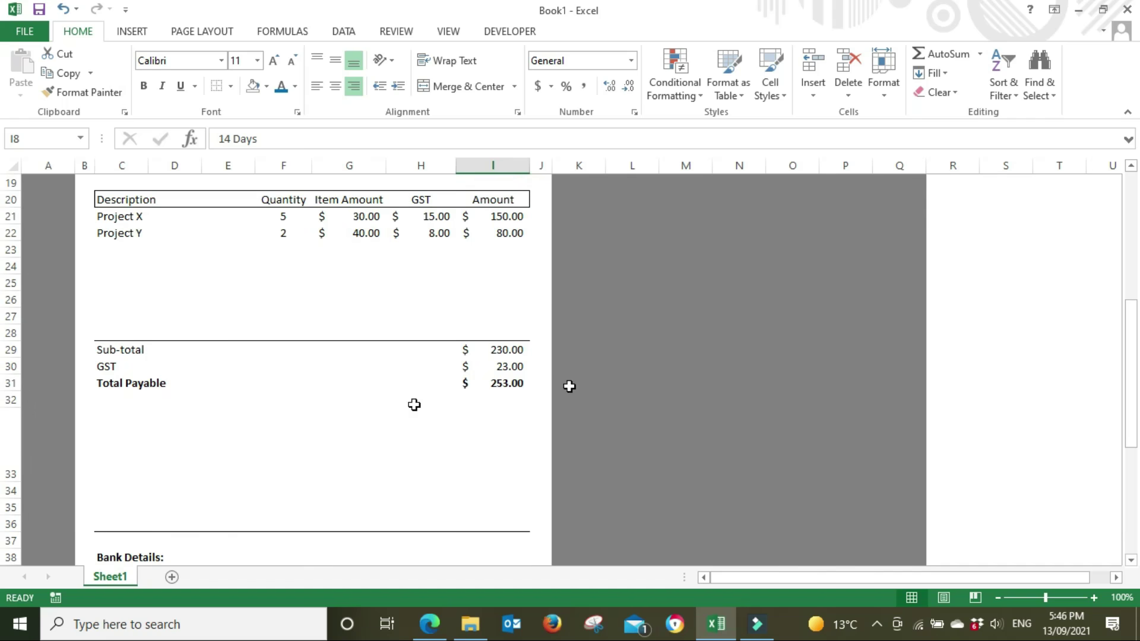
pyautogui.click(662, 363)
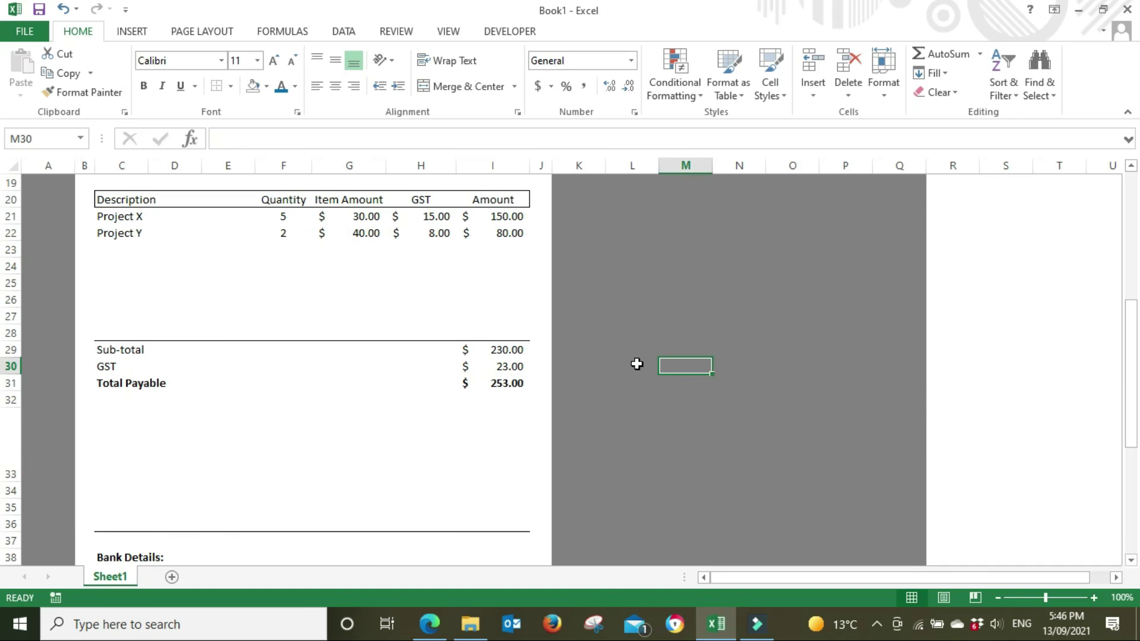
pyautogui.scroll(6, 636, 364)
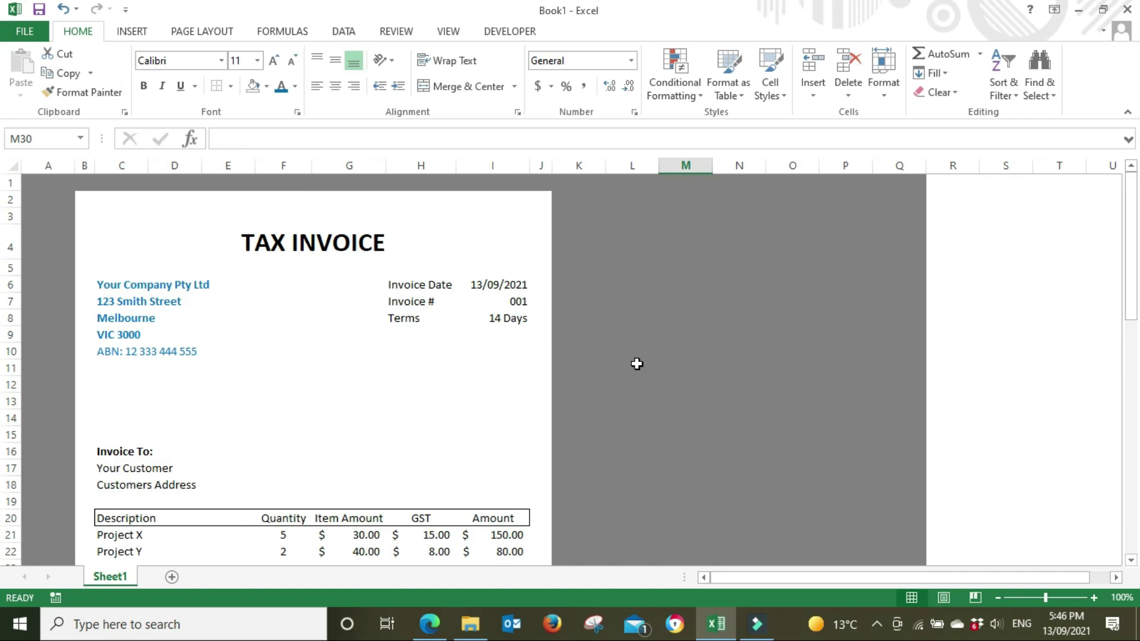
pyautogui.click(32, 37)
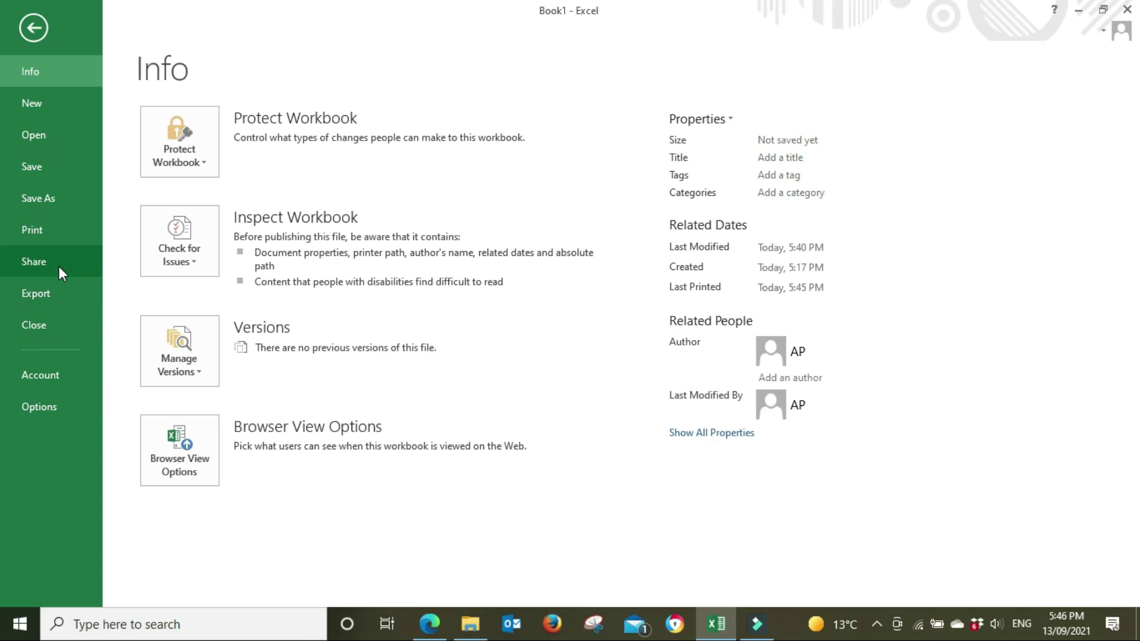
# Leave Backstage view and click empty cell O12 on the invoice sheet.
pyautogui.click(34, 25)
pyautogui.click(775, 380)
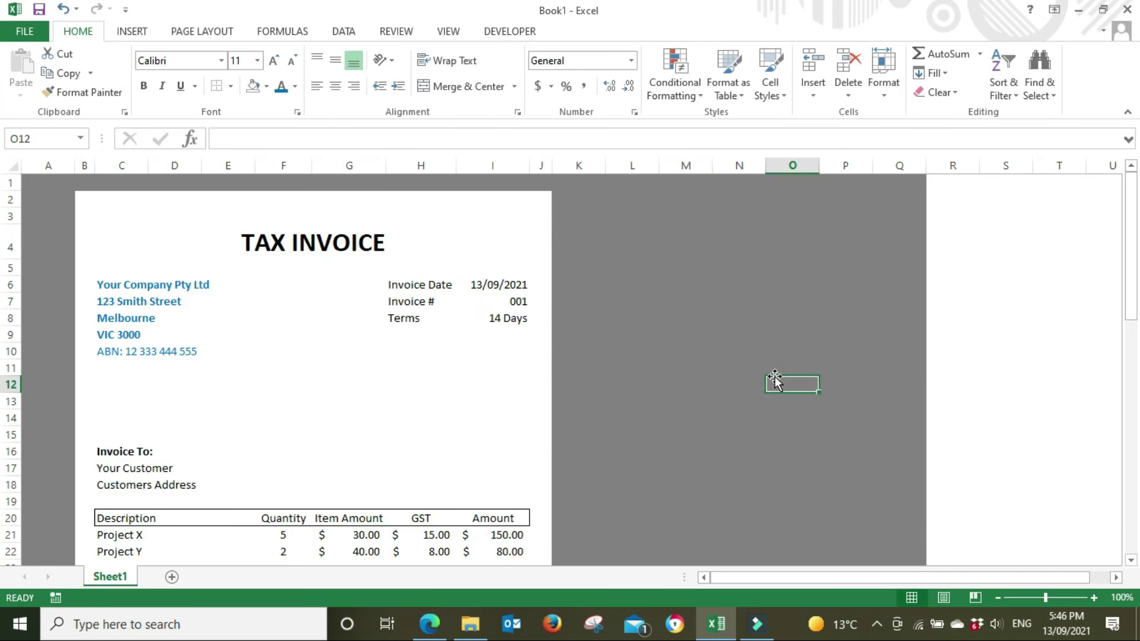